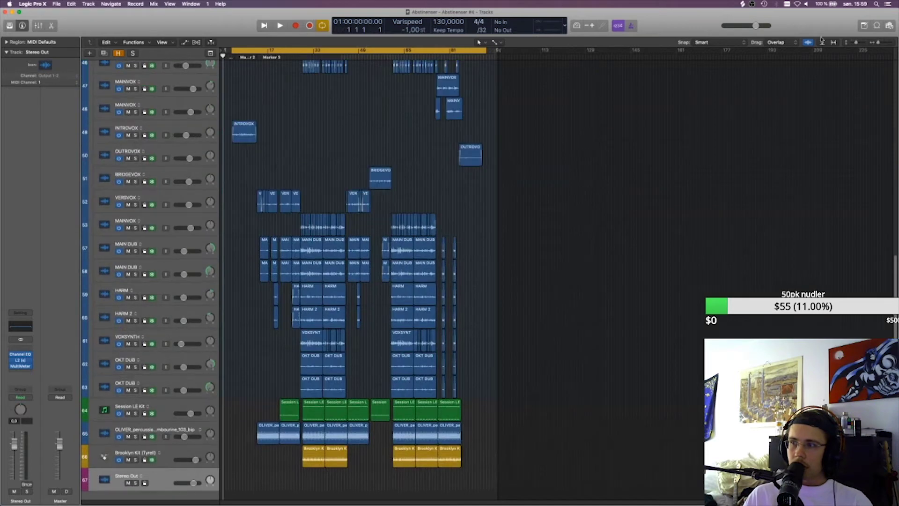
- Turn on automatic zoom so all tracks and regions of the arrangement fit the Tracks area
click(828, 44)
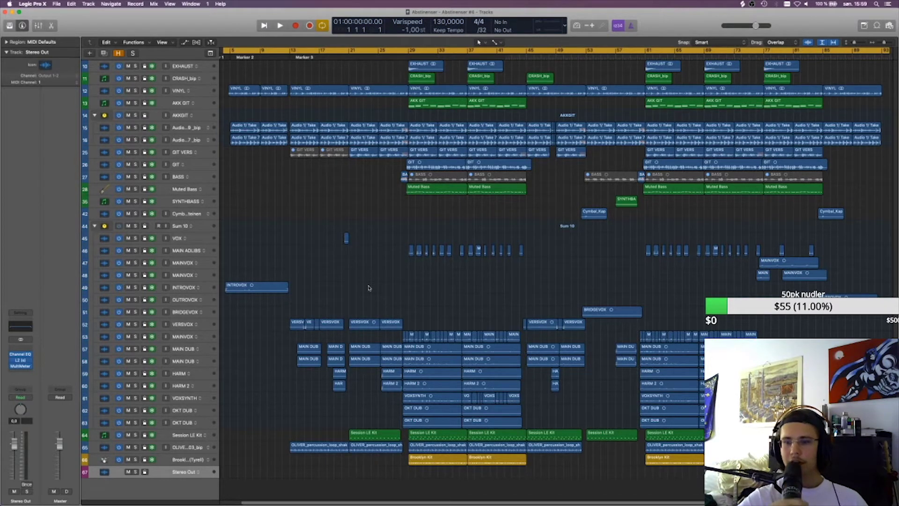
mouse_move(665, 503)
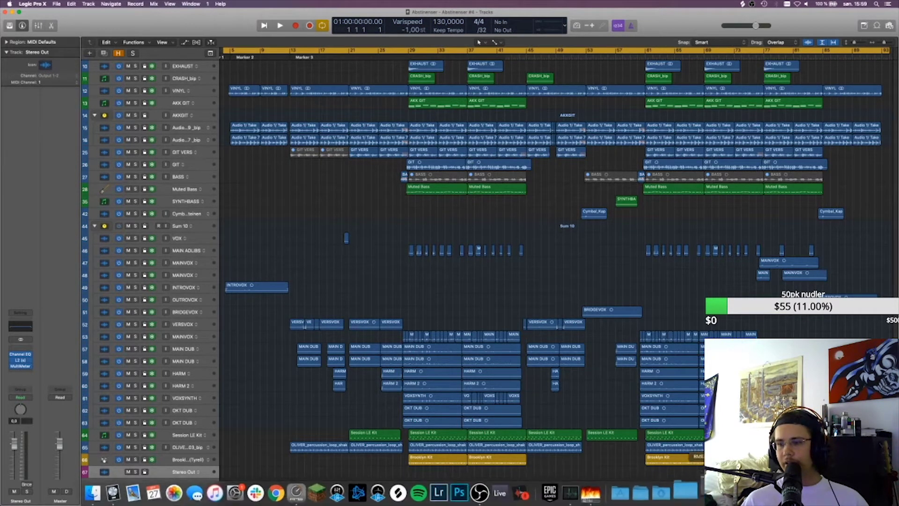
click(686, 487)
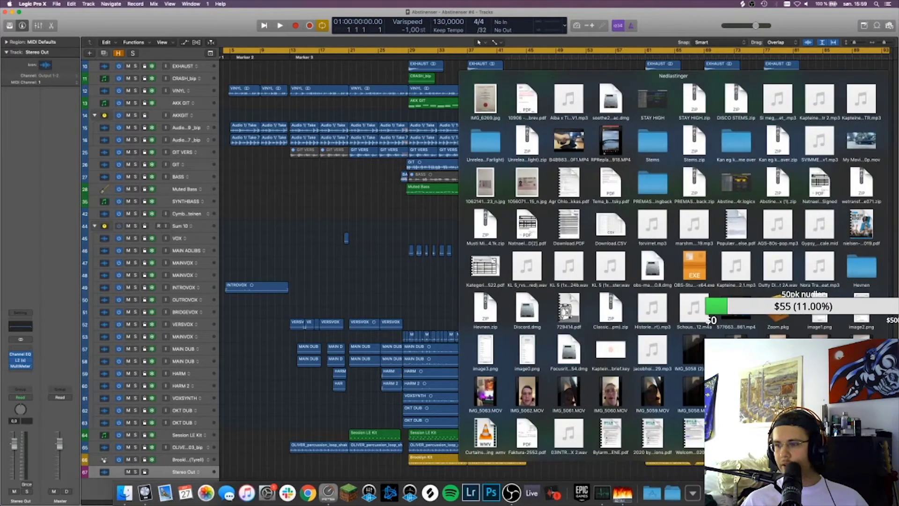
scroll(581, 262, down, 3)
scroll(691, 376, up, 3)
click(501, 302)
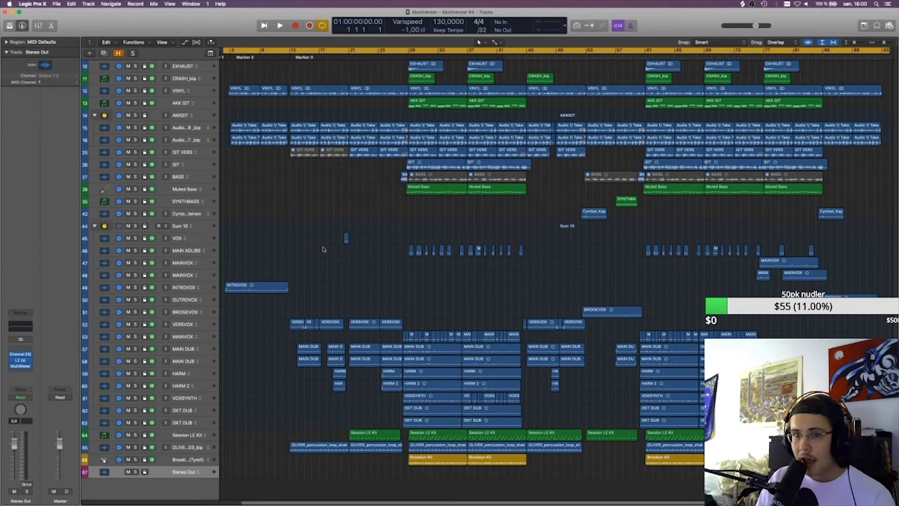
- Turn off cycle mode and save the project
key(c)
click(189, 117)
key(super+s)
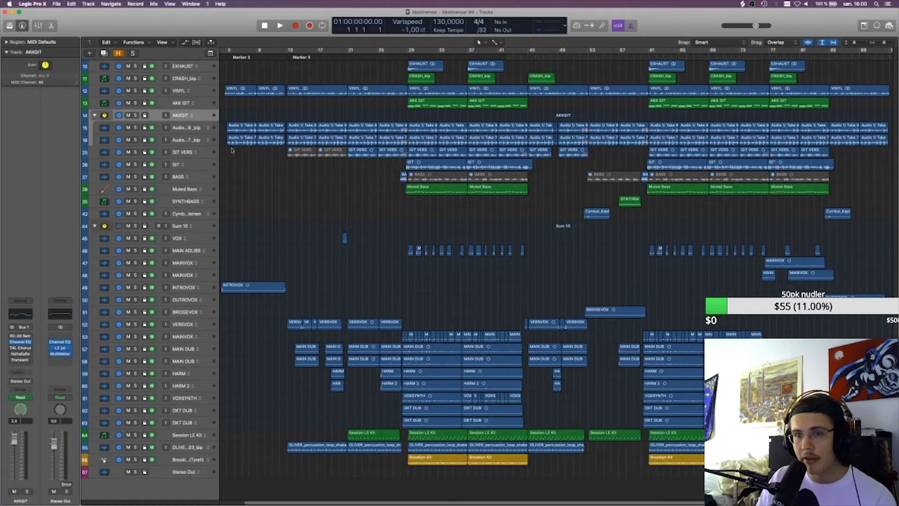
- Solo the AKKGIT track stack and listen to it from bar 5
key(s)
click(227, 55)
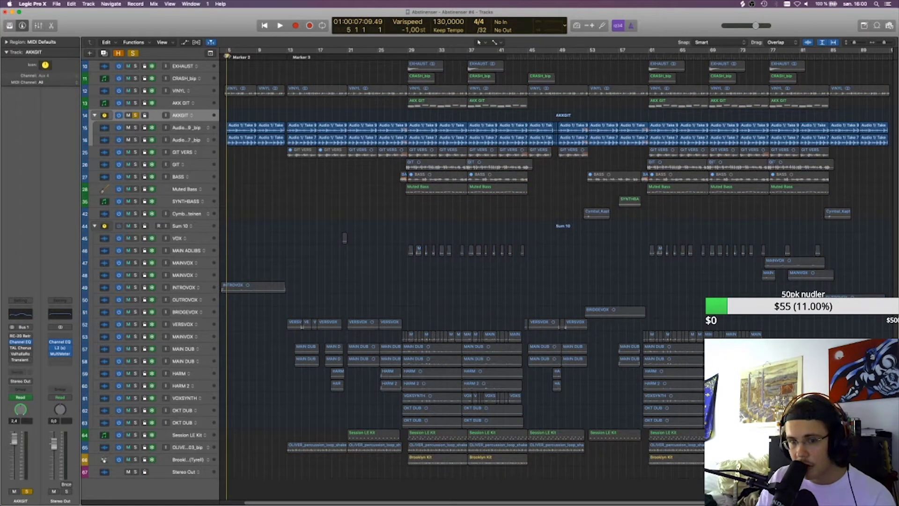
key(space)
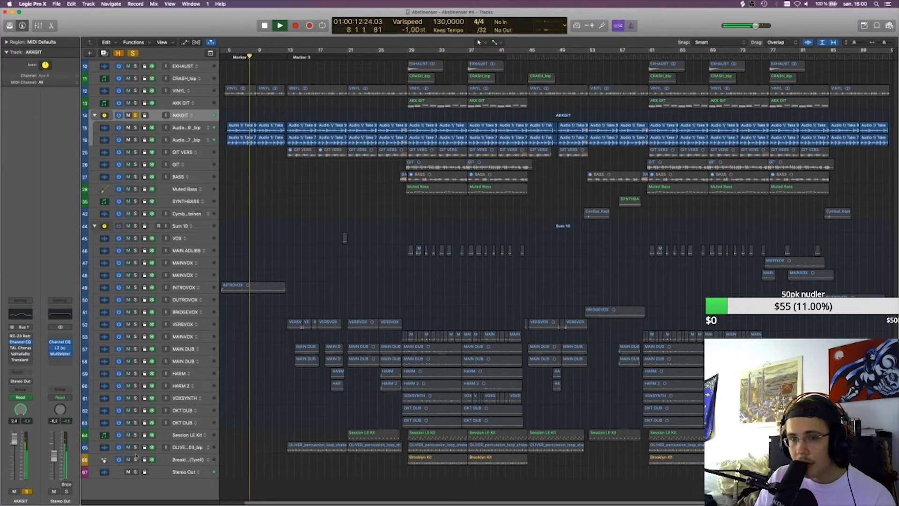
key(space)
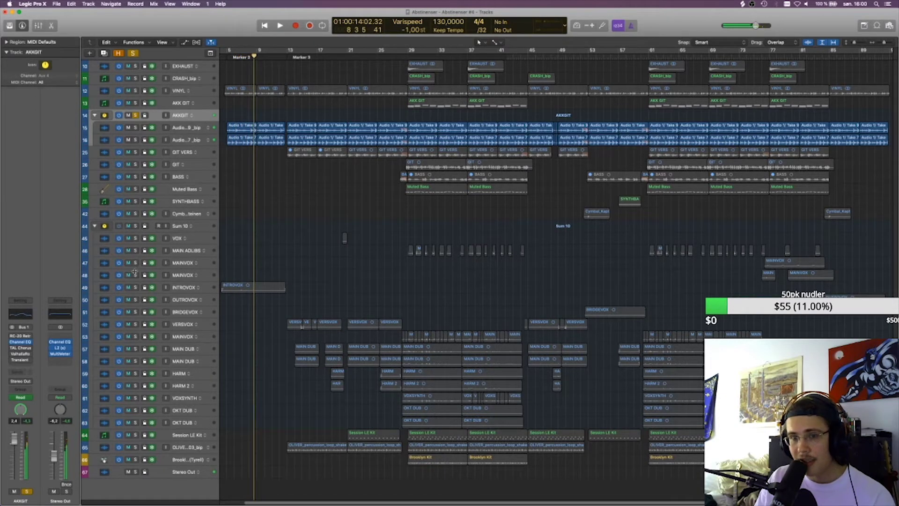
- Solo INTROVOX together with AKKGIT, listen to both from bar 5, and clear the solos
click(135, 287)
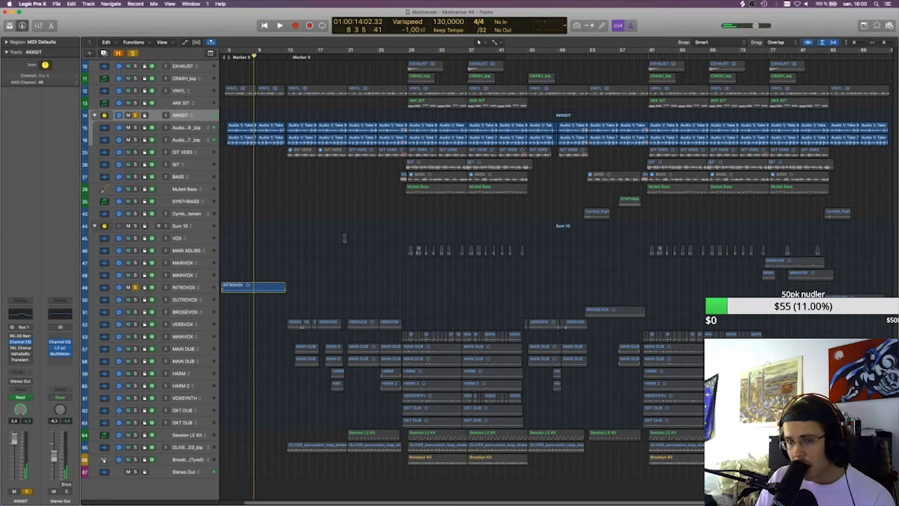
double_click(227, 57)
click(182, 289)
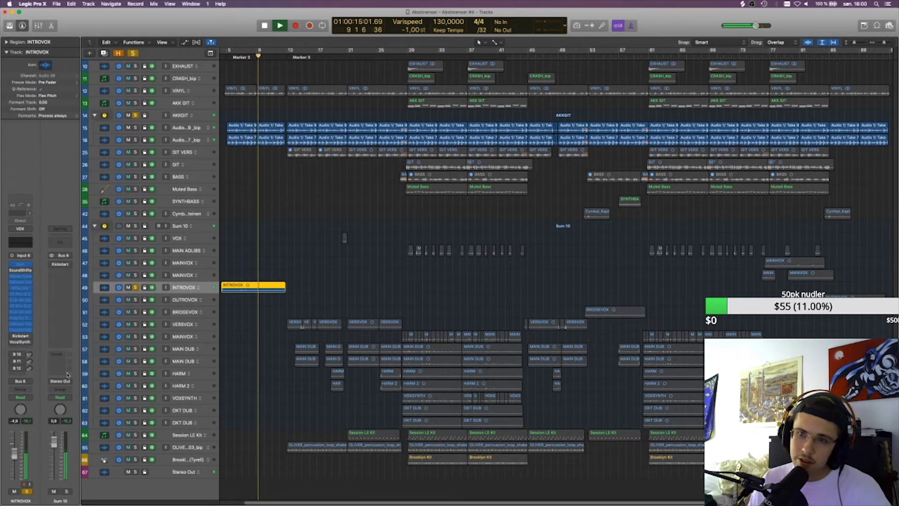
key(space)
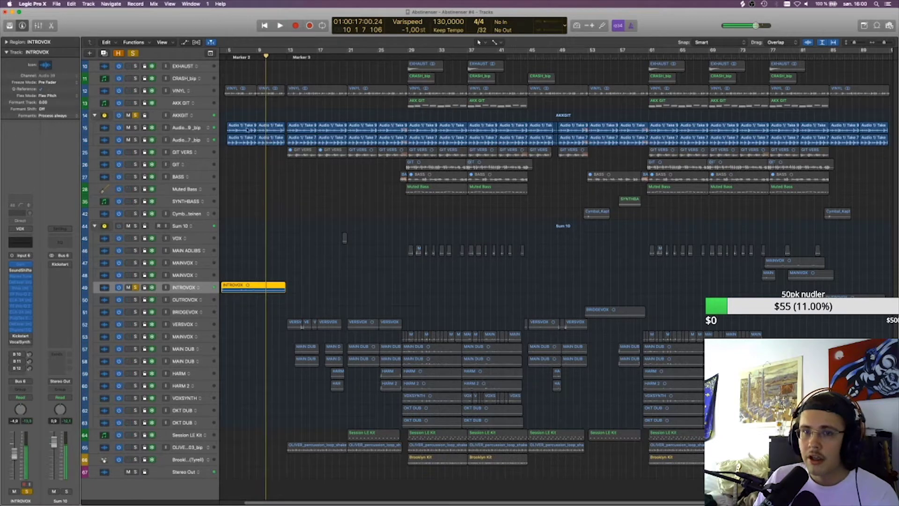
click(287, 199)
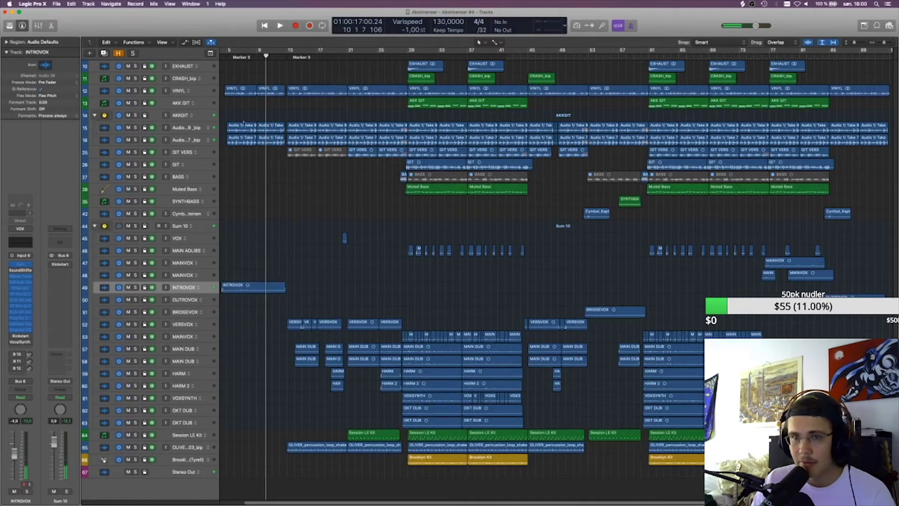
- Look through the project alternatives and choose Abstinenser #4
click(180, 117)
click(57, 3)
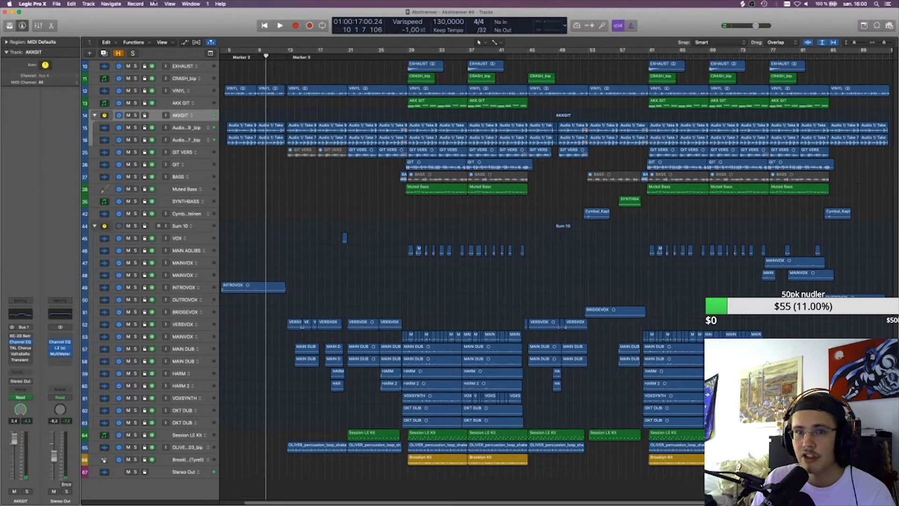
mouse_move(112, 94)
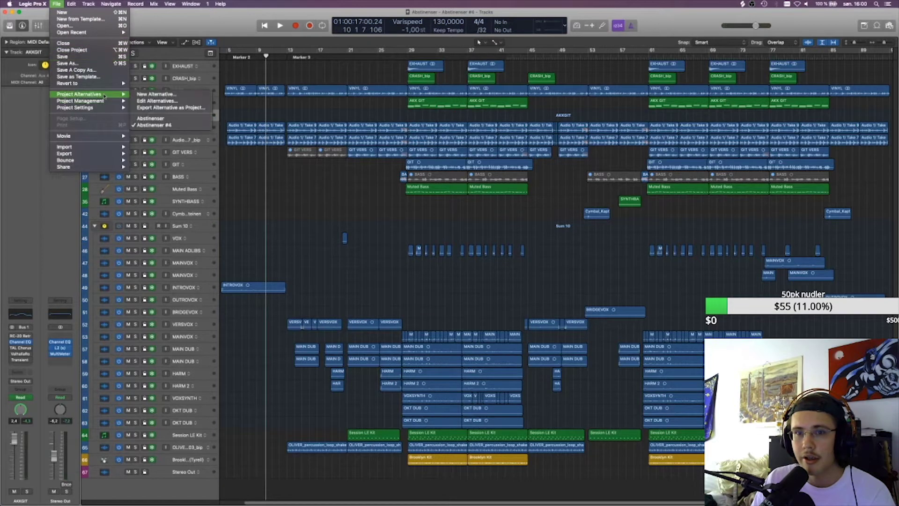
click(178, 126)
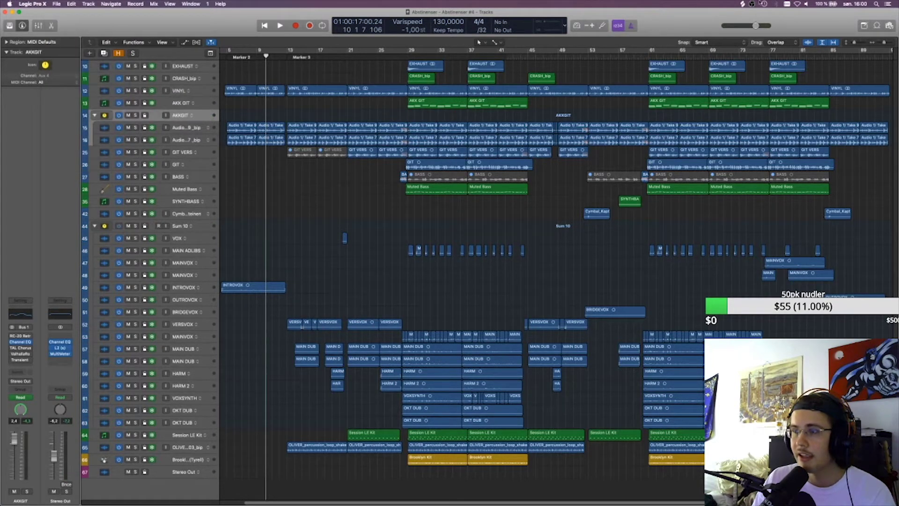
click(118, 488)
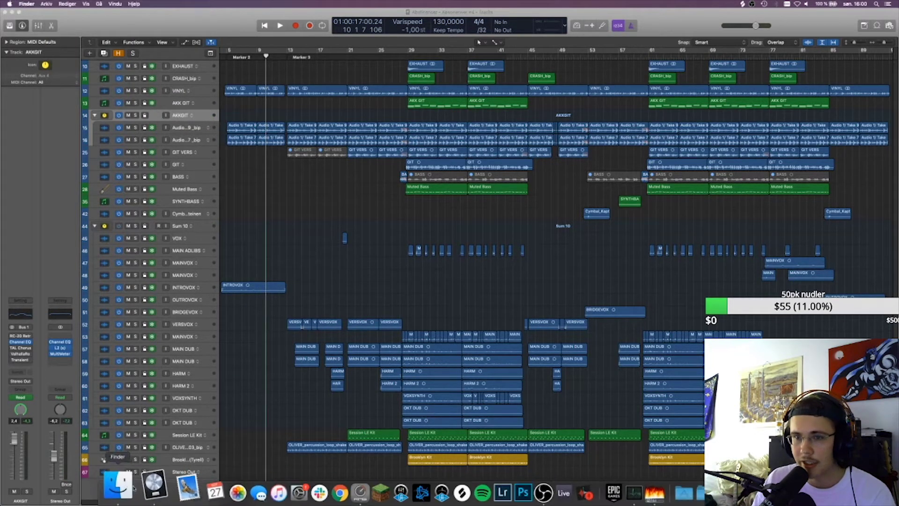
click(151, 178)
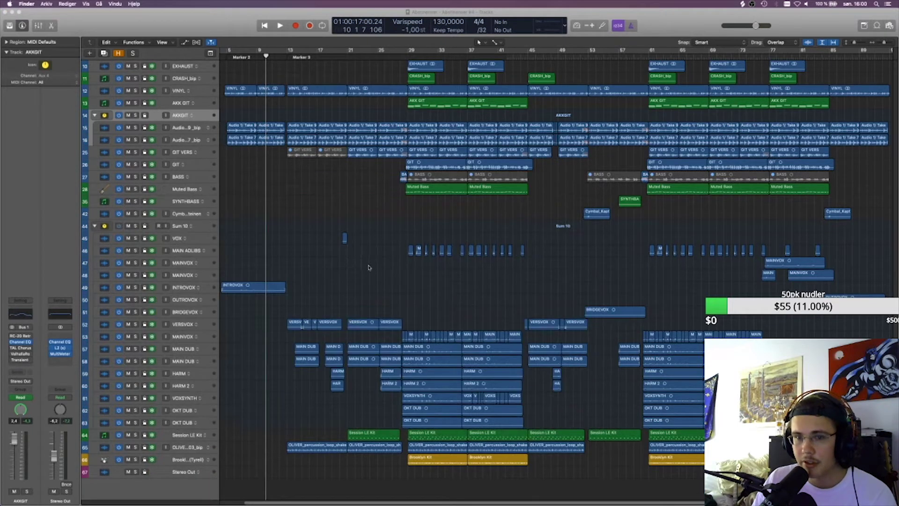
- Solo the MAINVOX track with the chorus vocals, play from bar 29, add AKKGIT to the solo while listening, and clear all solos
click(176, 288)
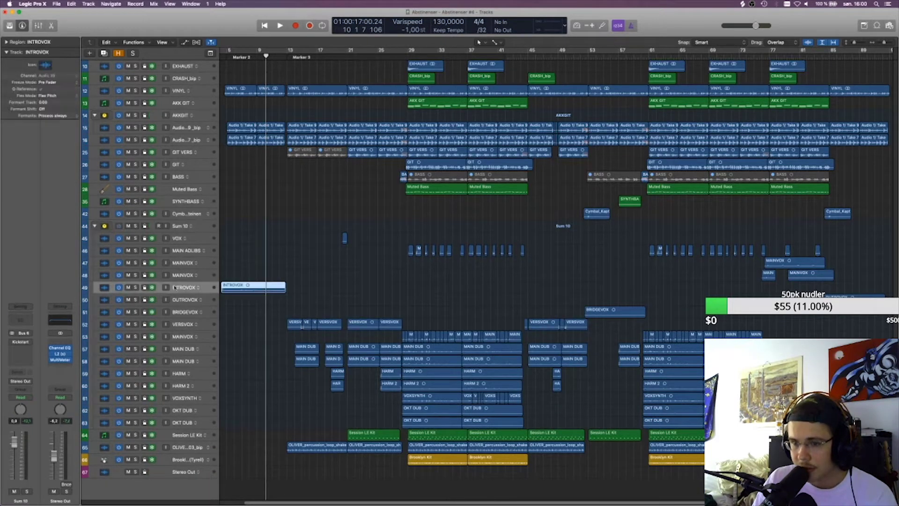
click(211, 337)
key(s)
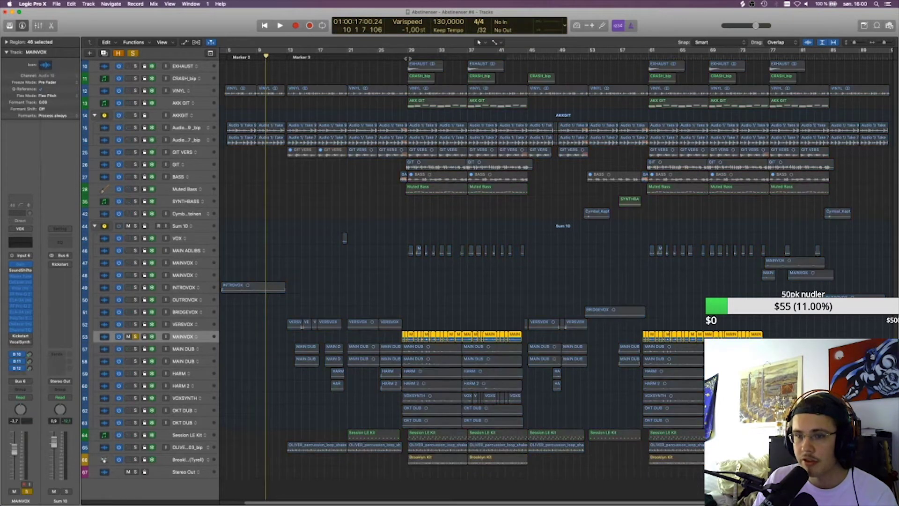
double_click(407, 58)
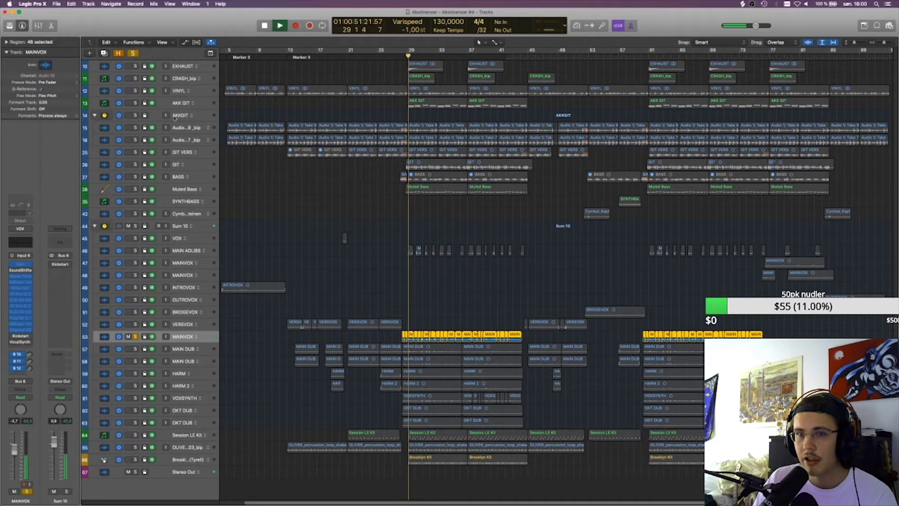
click(135, 115)
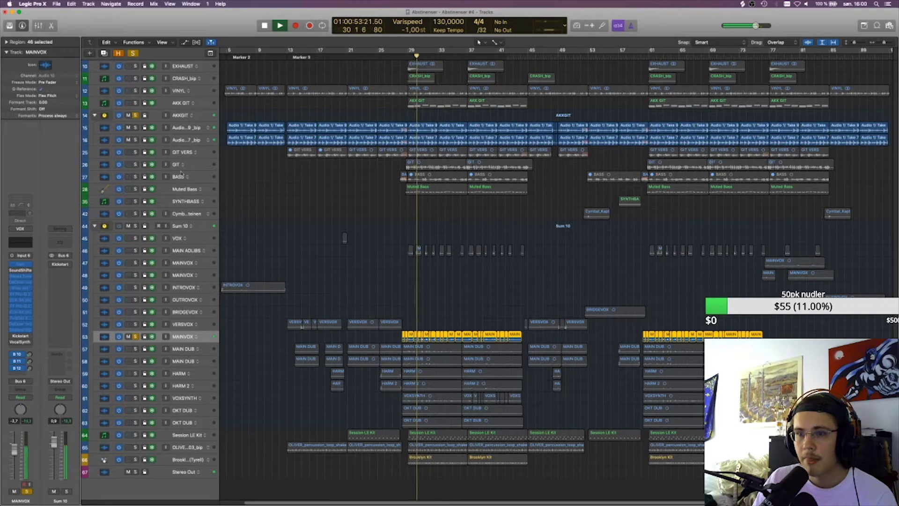
key(space)
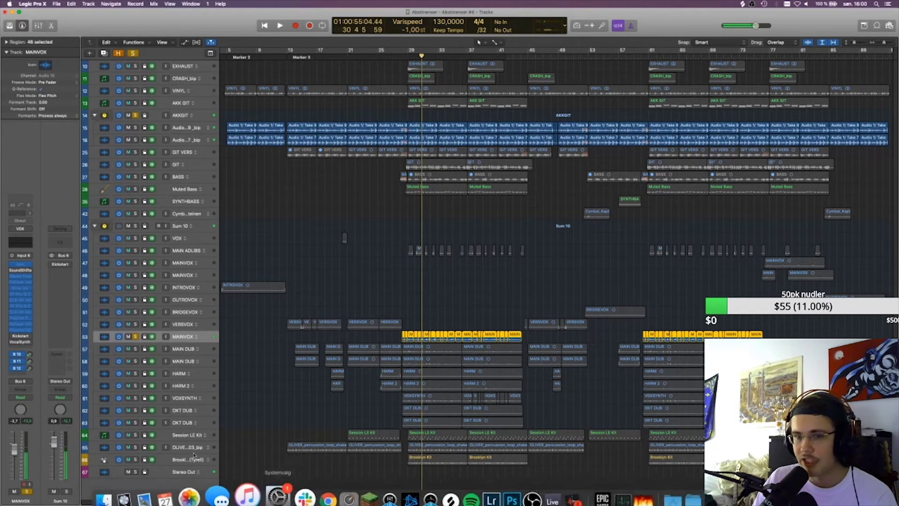
click(133, 54)
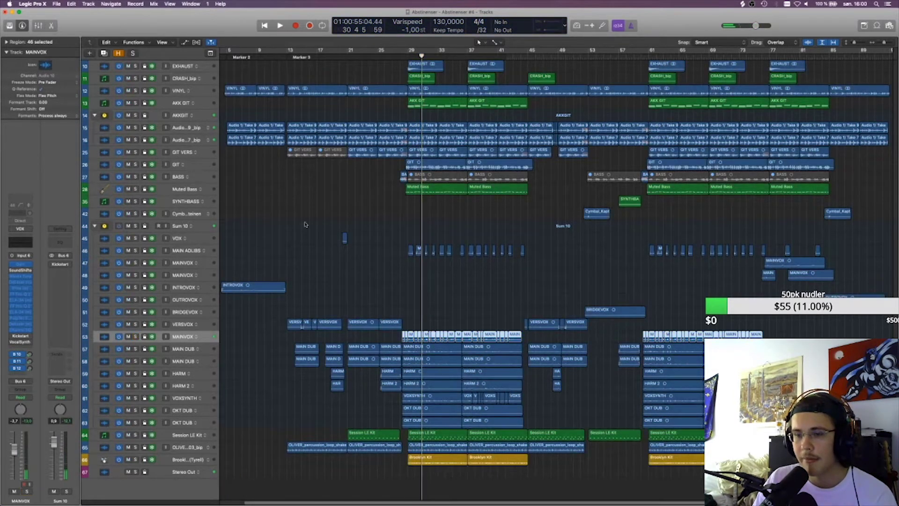
click(437, 342)
click(430, 462)
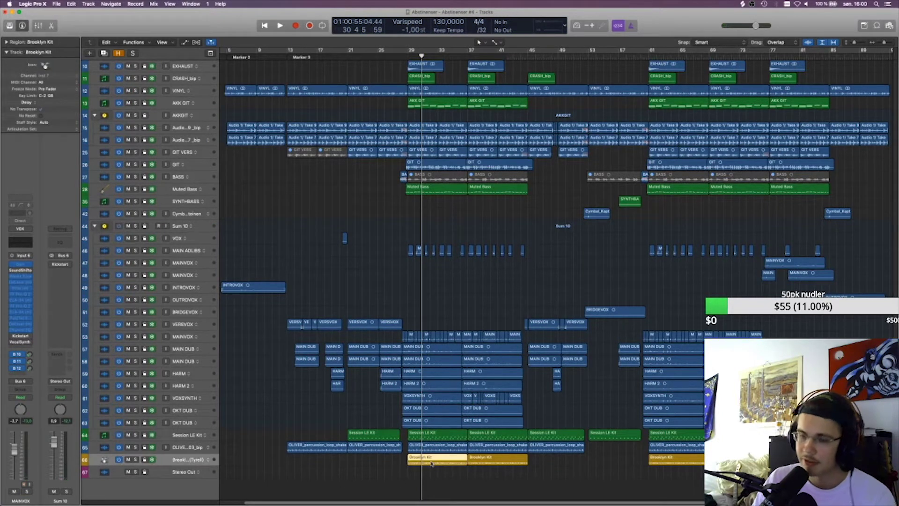
click(347, 464)
click(185, 435)
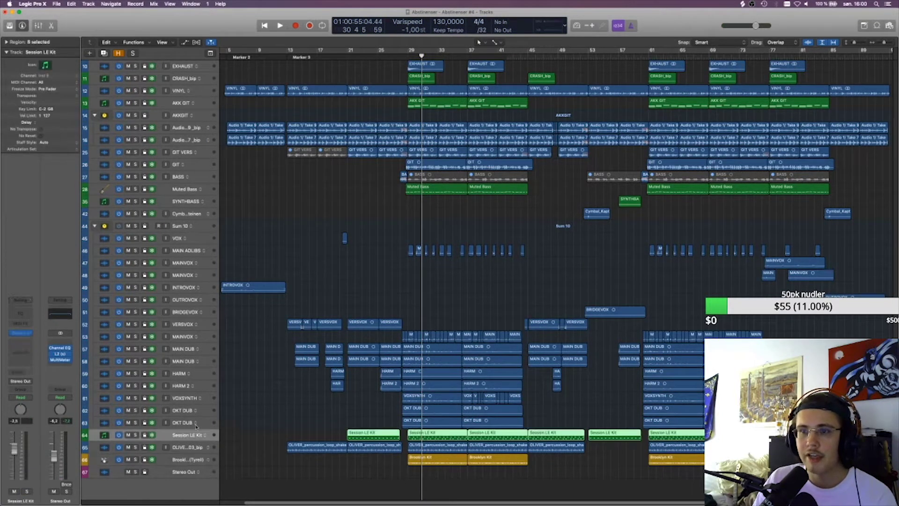
click(329, 208)
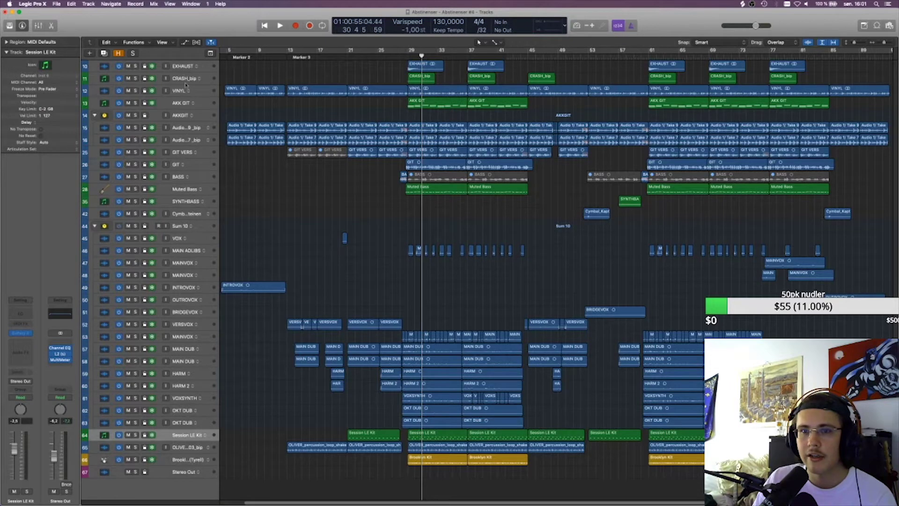
- Solo the first guitar take in the AKKGIT stack, play it from the start, and add the second take to the solo
click(188, 131)
key(s)
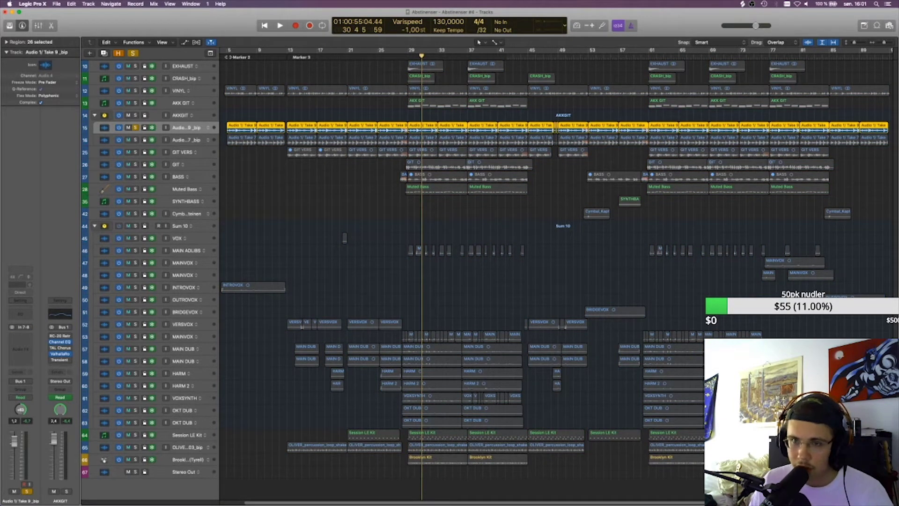
key(Return)
key(space)
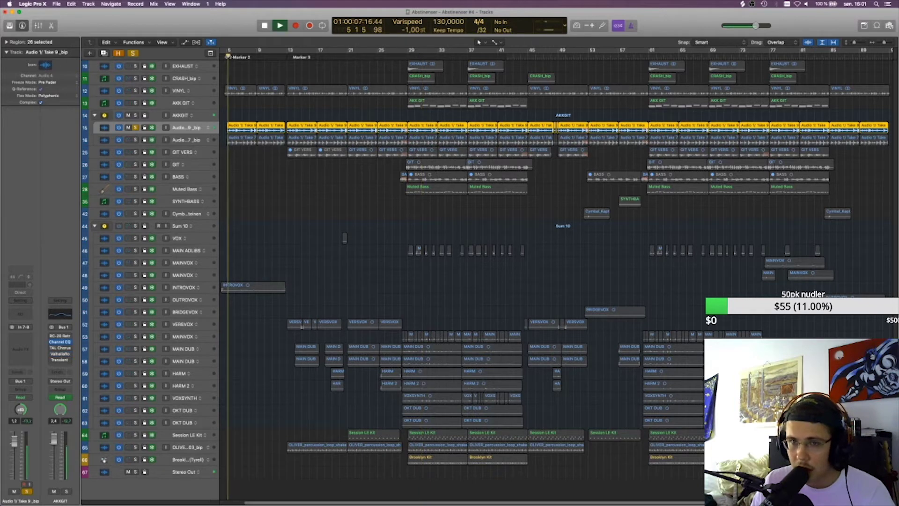
click(135, 139)
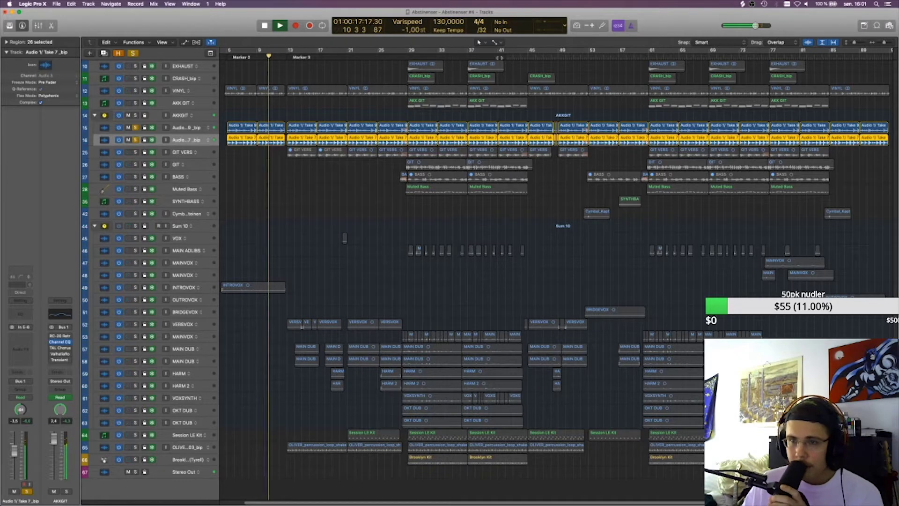
key(space)
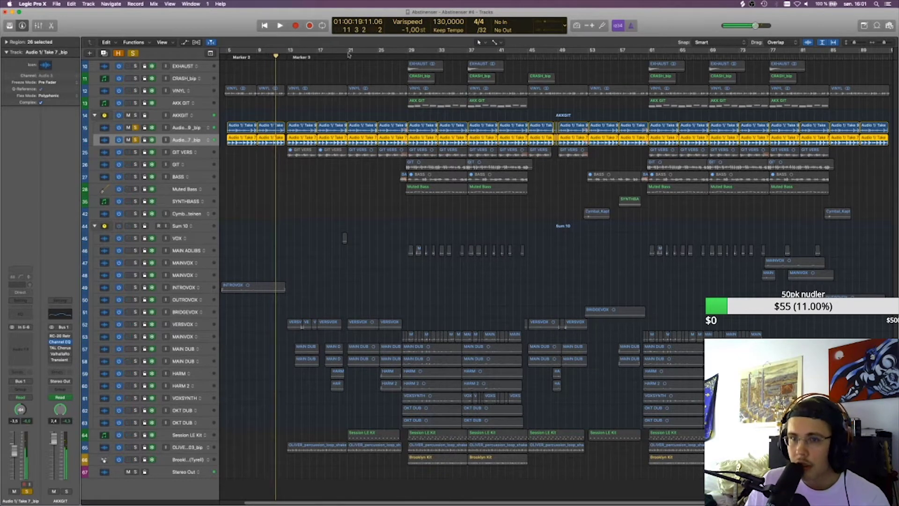
- Solo GIT VERS along with the two guitar takes, listen from bar 21, and clear all solos
click(347, 55)
click(135, 152)
click(174, 153)
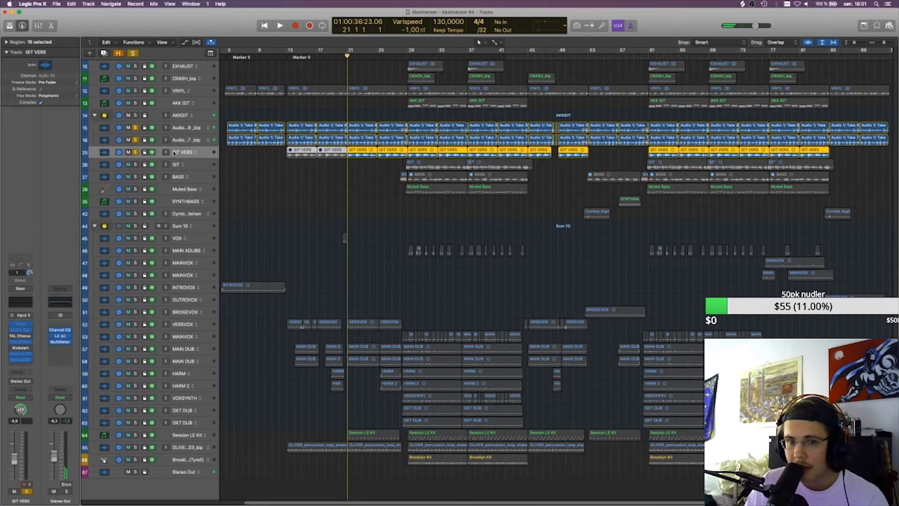
key(space)
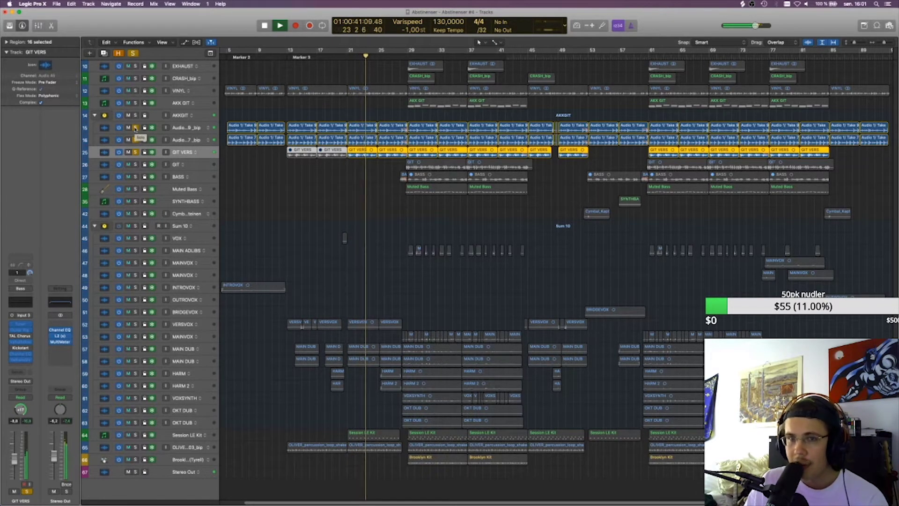
key(space)
click(134, 54)
- Move the playhead from bar 13 to bar 21 and select the first two unmuted GIT VERS regions there
click(323, 188)
click(287, 55)
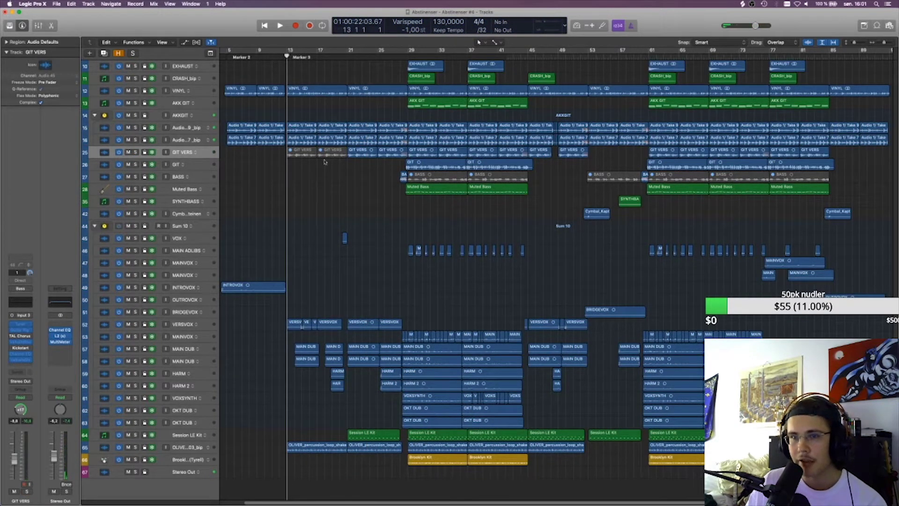
drag(288, 56, 350, 56)
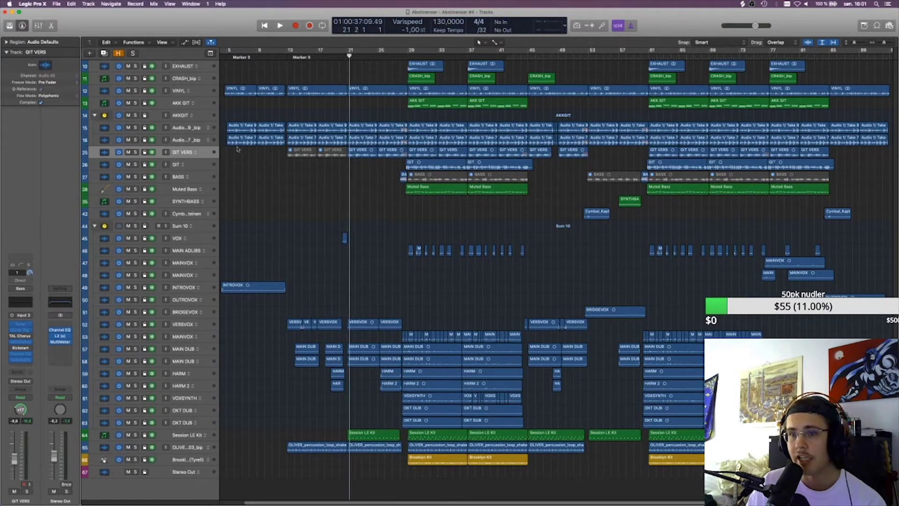
click(363, 151)
shift+click(391, 150)
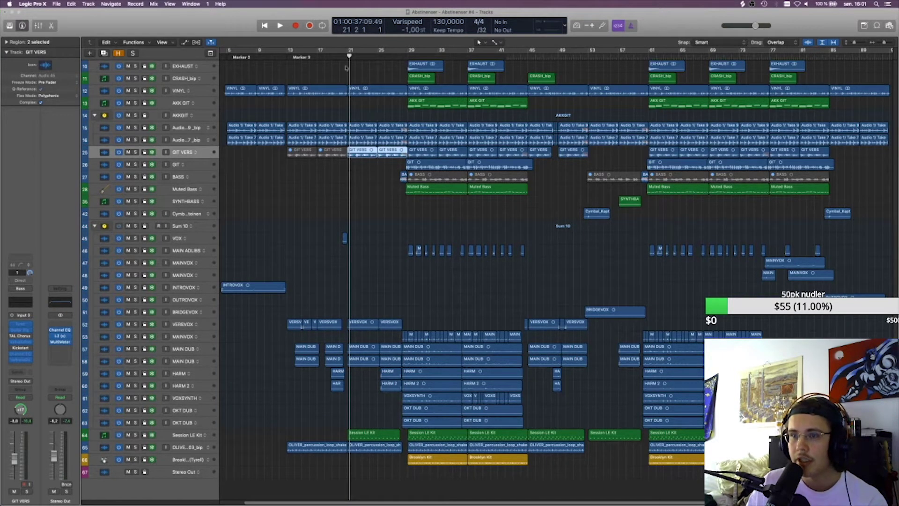
- Deselect the two GIT VERS regions and select only the GIT VERS region starting at bar 21
key(ctrl+m)
click(462, 162)
click(359, 202)
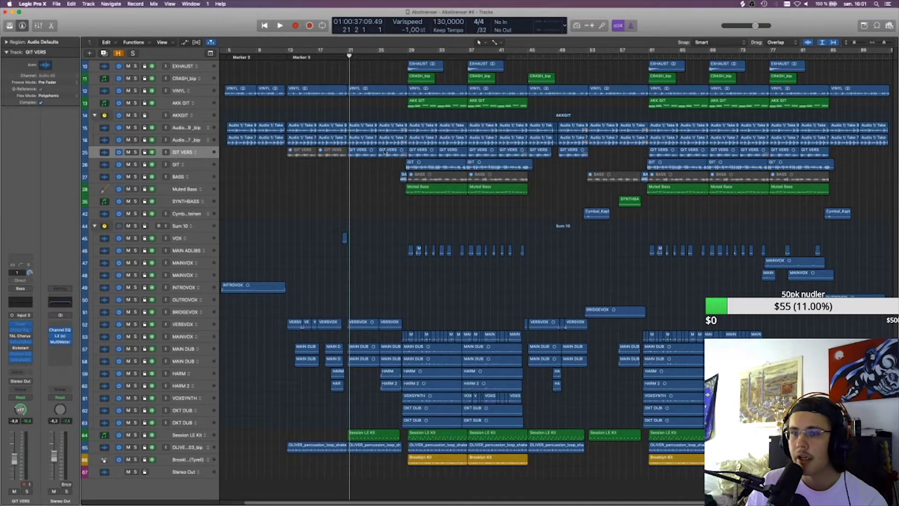
click(373, 155)
key(ctrl+m)
click(463, 163)
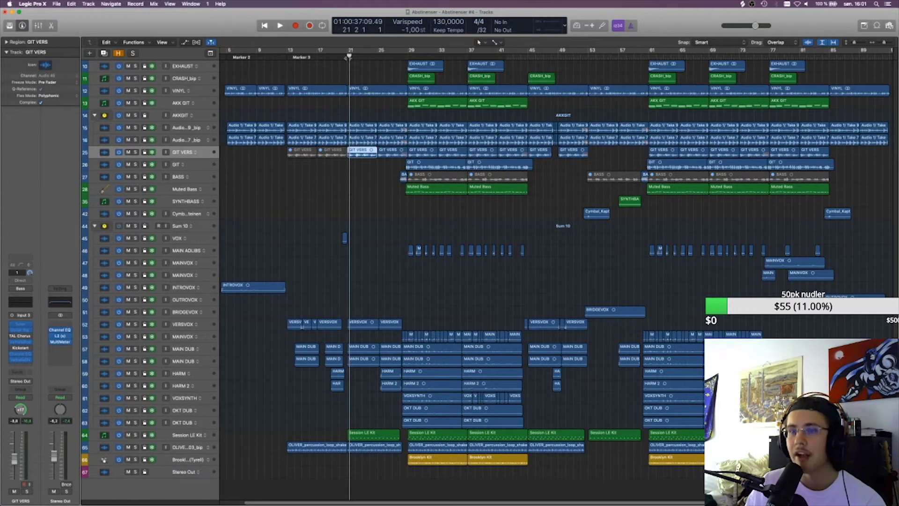
- Play the song from bar 21 and solo the Session LE Kit track during playback
click(347, 58)
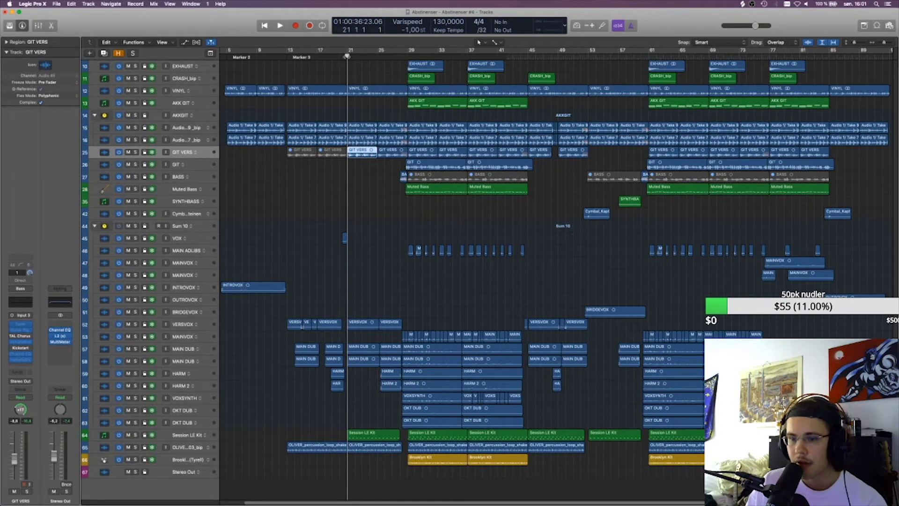
key(space)
click(183, 435)
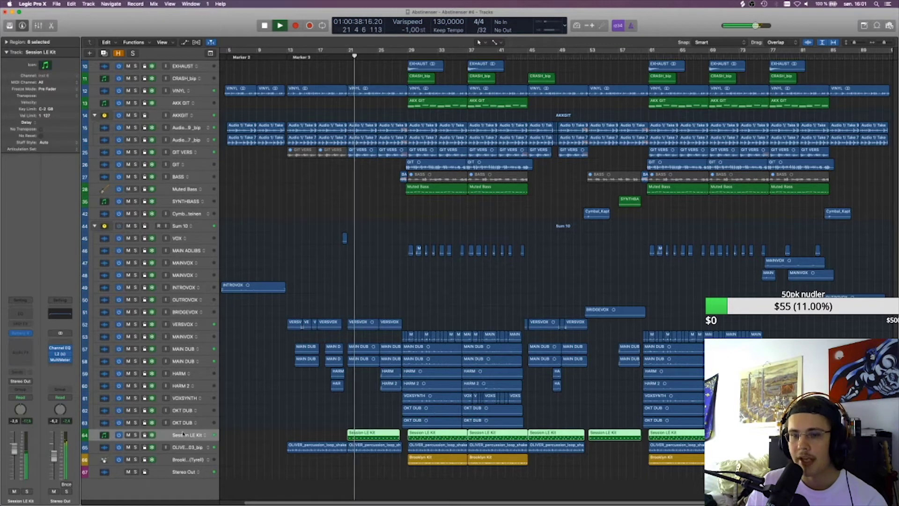
key(s)
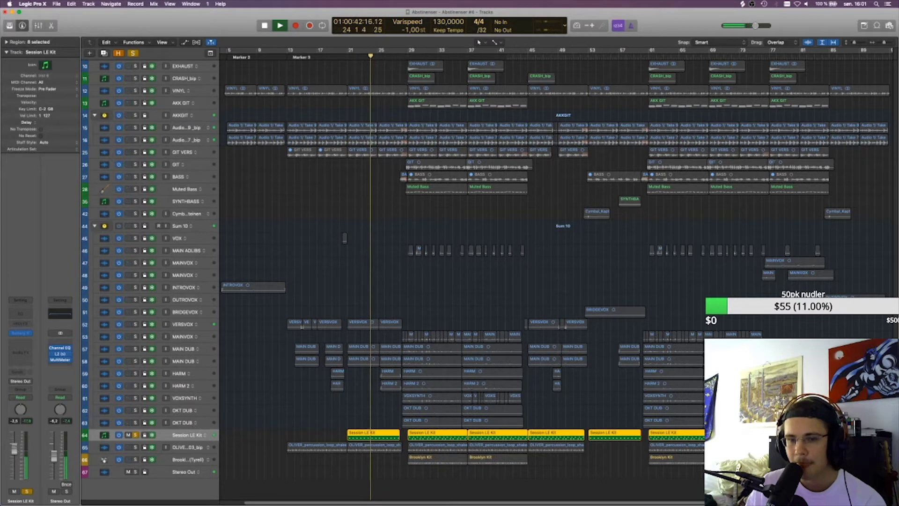
- Add the OLIVER percussion loop track to the solo while listening, stop playback back at bar 13, and clear all solos
key(Down)
key(s)
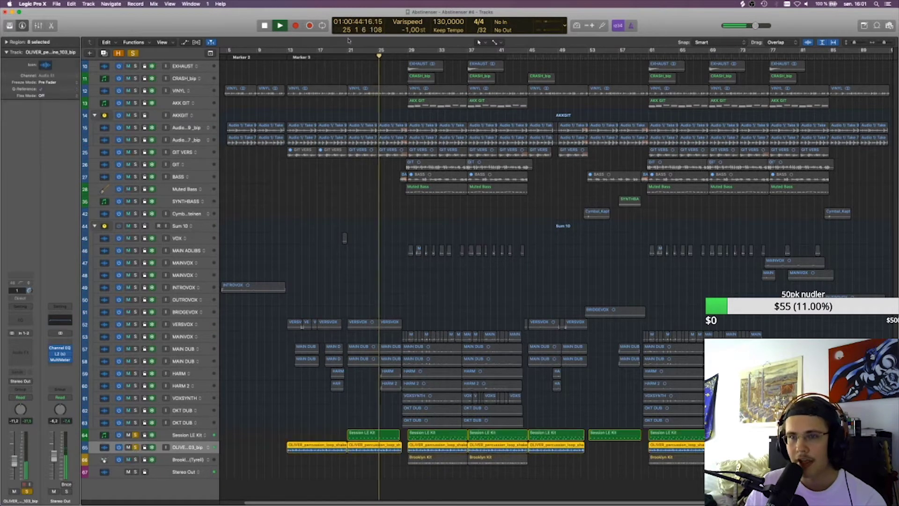
key(space)
key(Return)
key(ctrl+alt+super+s)
- Play from bar 13 with the OLIVER percussion loop track muted, and unmute it while listening to compare
click(205, 449)
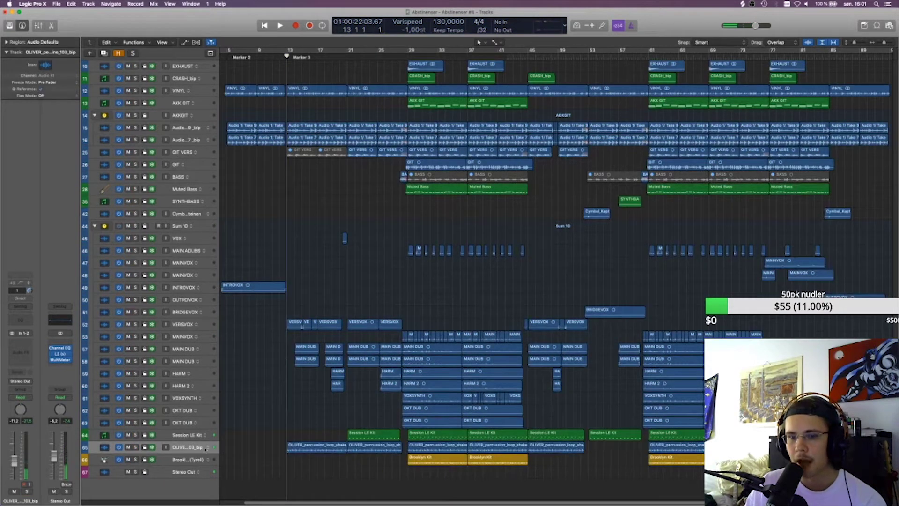
click(128, 447)
key(space)
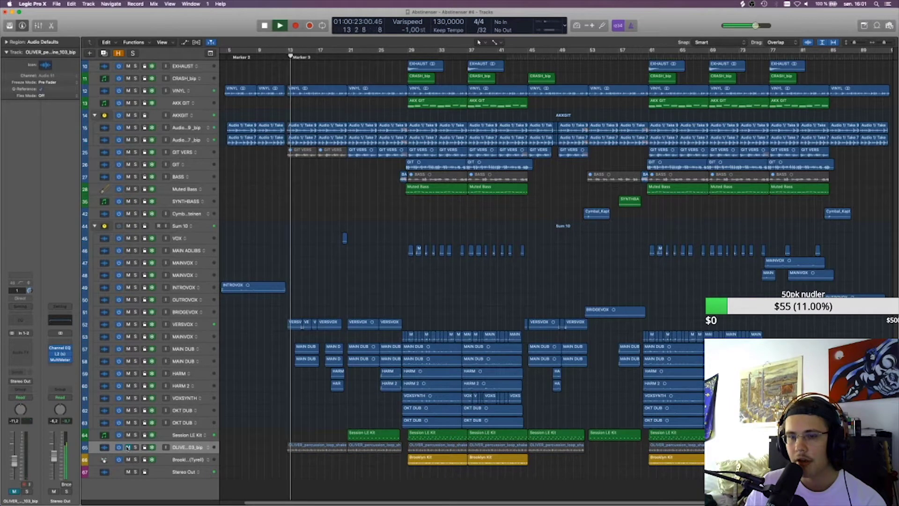
click(128, 447)
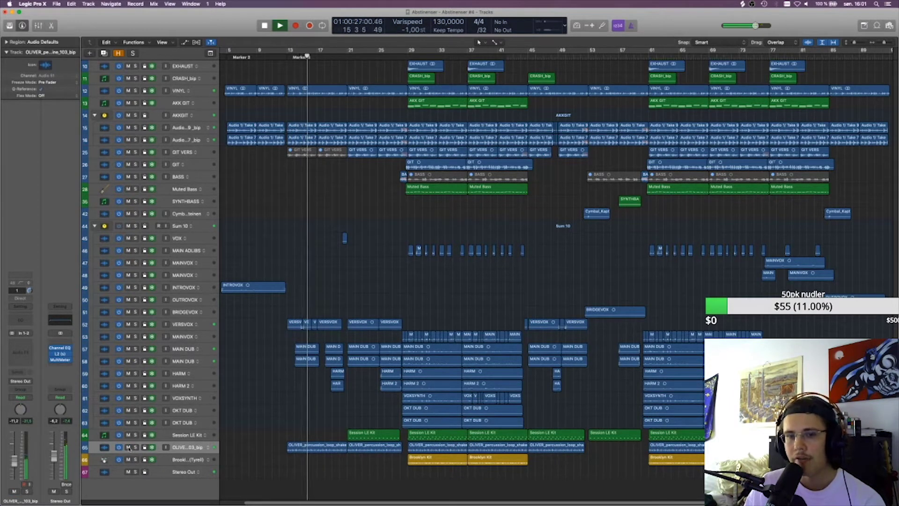
key(space)
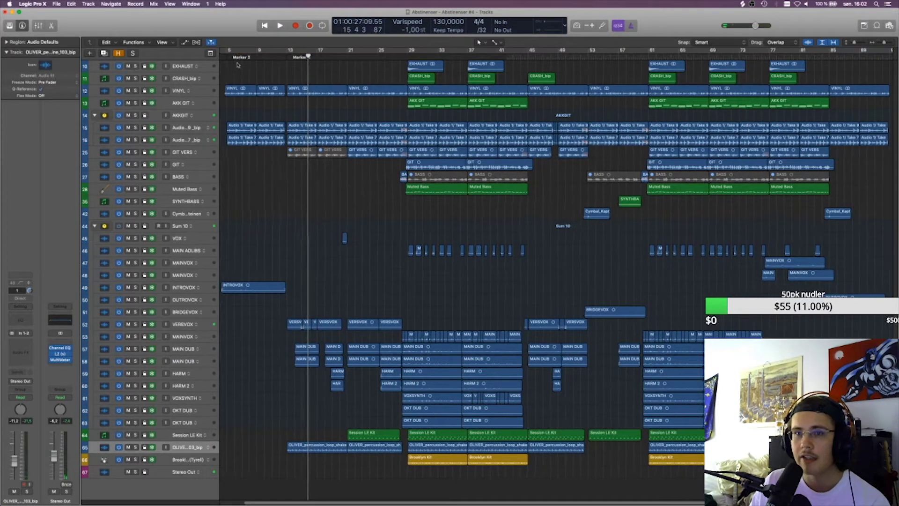
- Select the VINYL track, solo it, and play it from bar 5
key(Return)
click(181, 90)
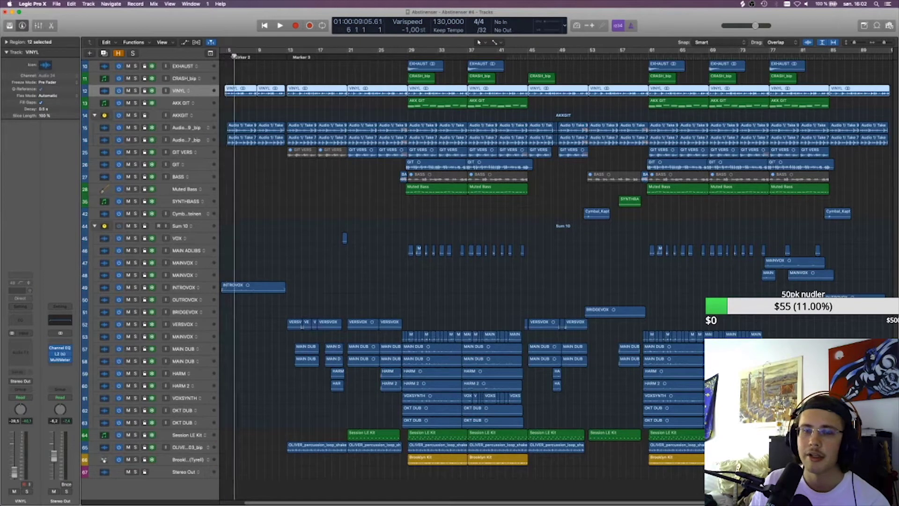
click(224, 57)
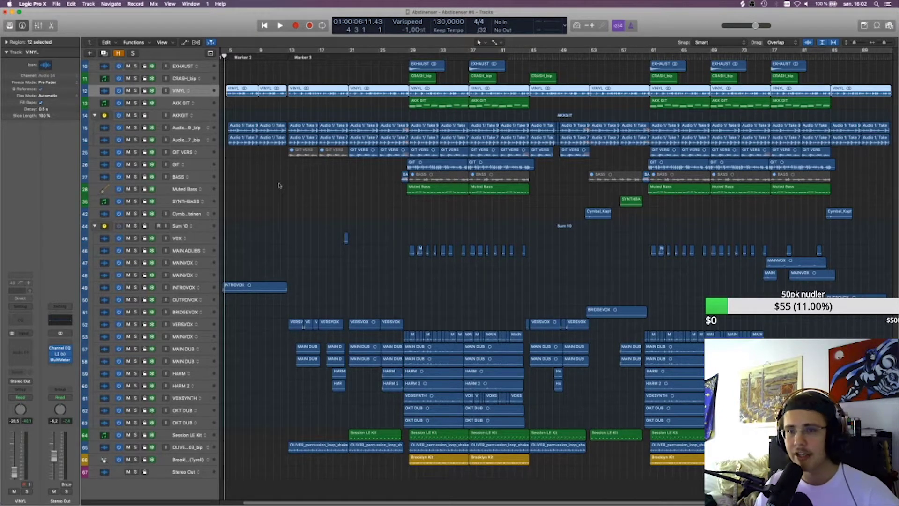
click(228, 56)
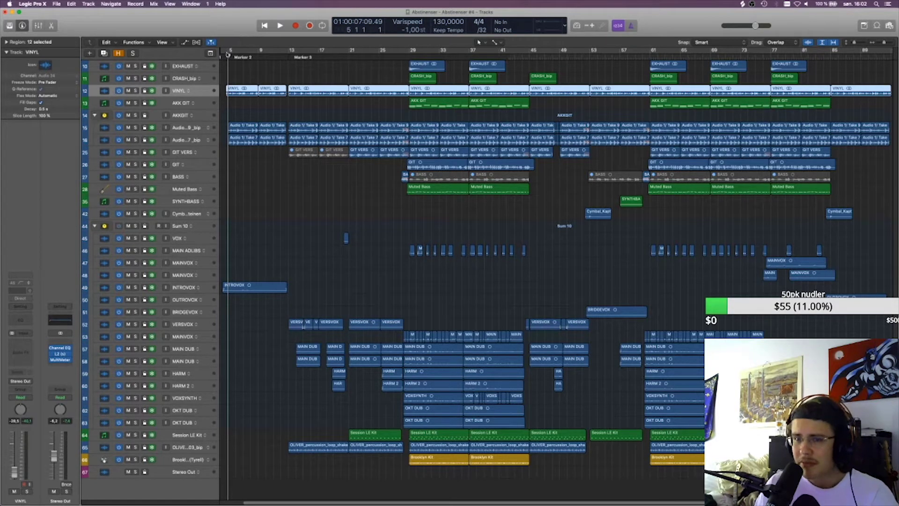
key(s)
key(space)
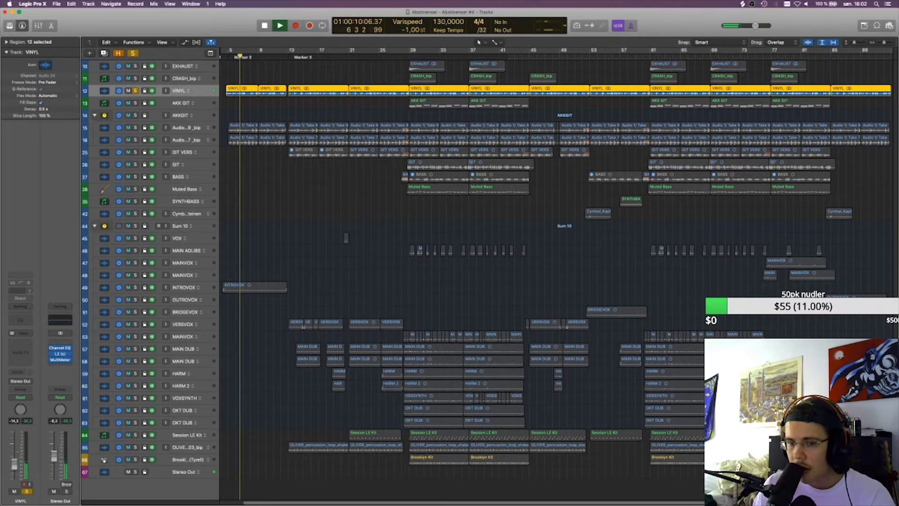
- Set the VINYL track's volume to -30.0 dB, remove its solo, and return the playhead to bar 5
drag(14, 463, 19, 466)
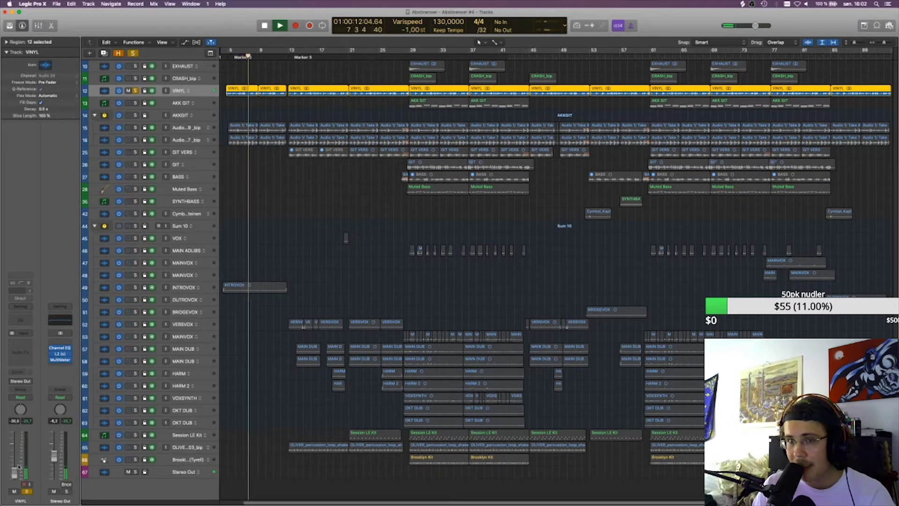
key(s)
key(space)
click(305, 234)
click(228, 55)
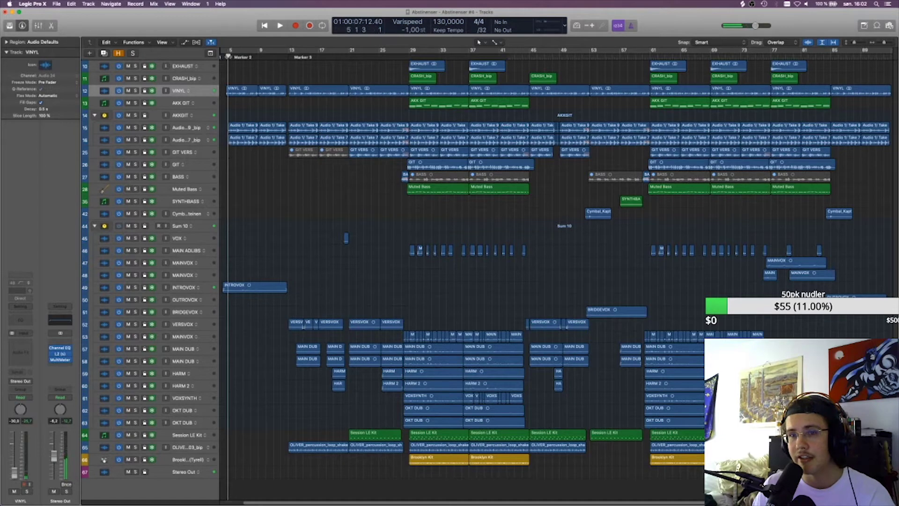
- Mute the Sum 10 vocal stack during playback and listen to the intro's guitar and vinyl tracks from bar 5
click(182, 131)
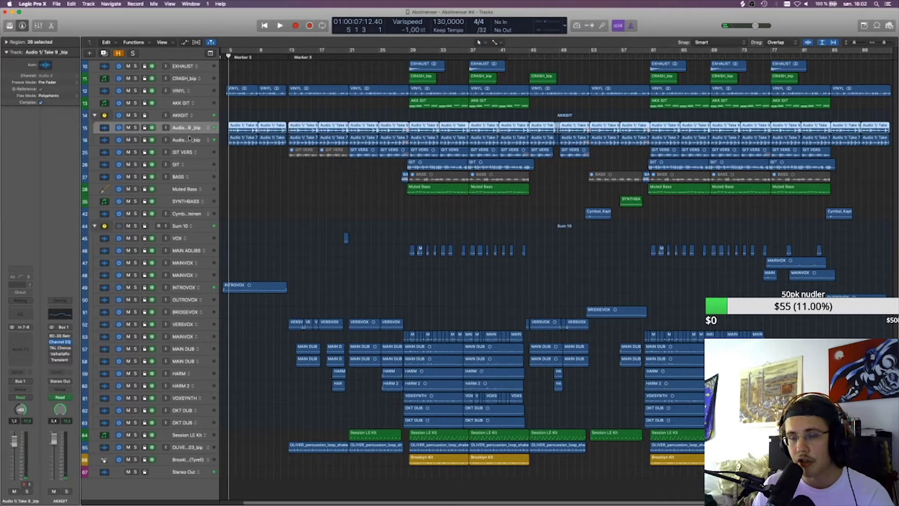
click(287, 56)
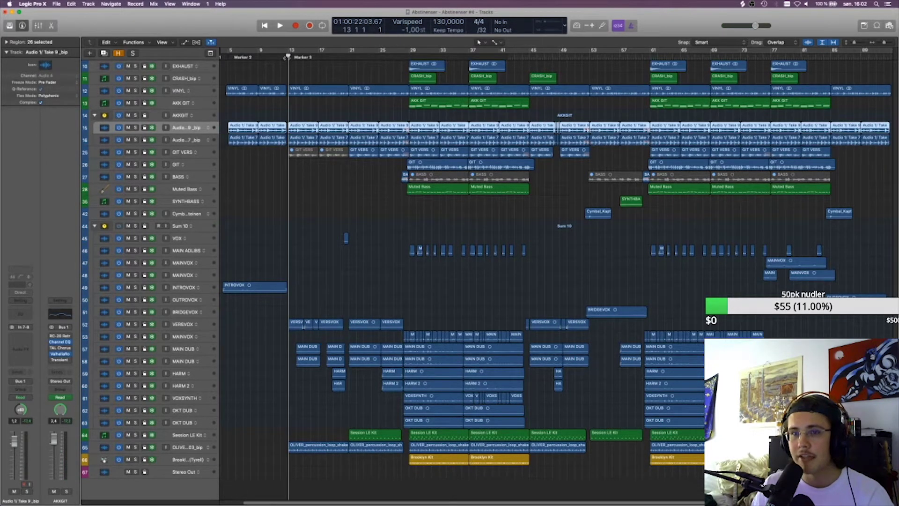
key(space)
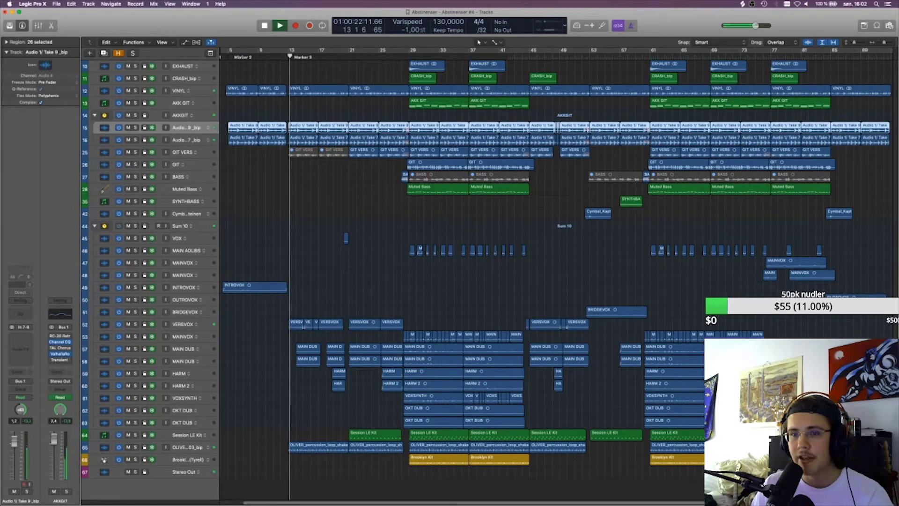
click(128, 226)
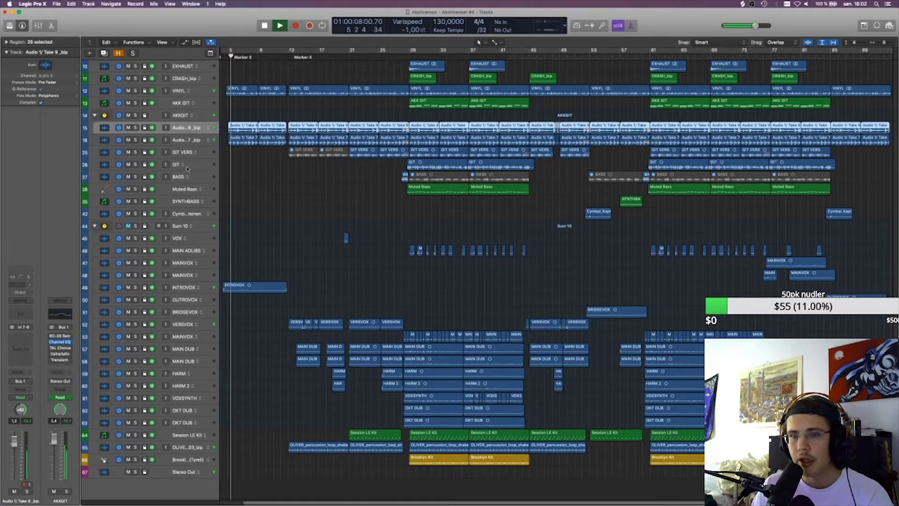
click(184, 96)
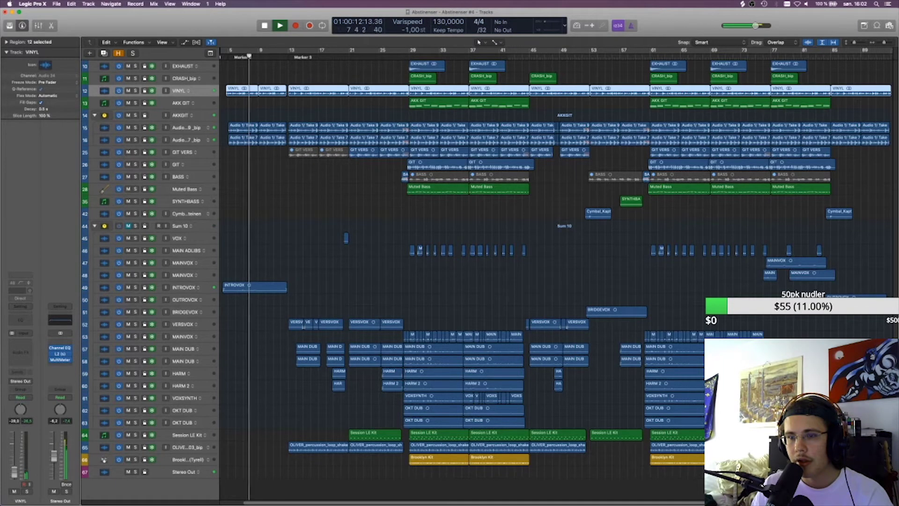
click(277, 263)
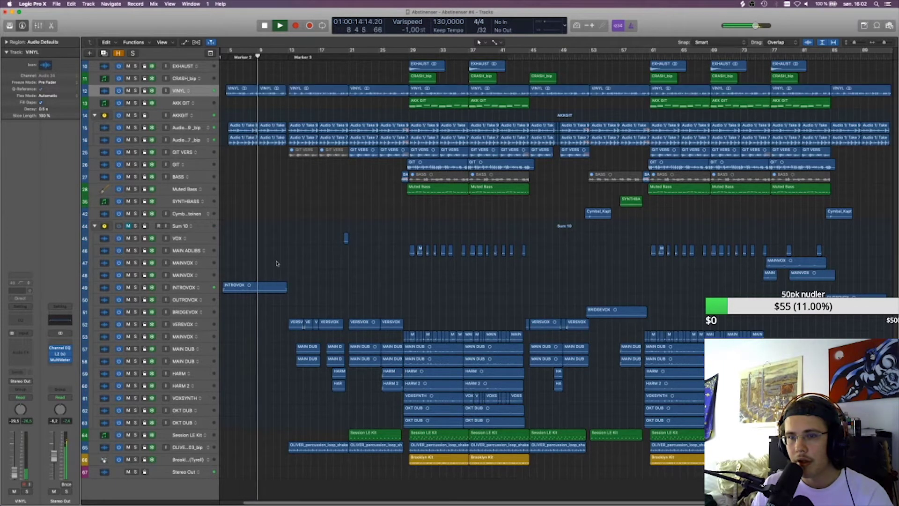
- Solo the VOX track, listen to its short region from bar 20, stop playback, and clear the solo
click(343, 55)
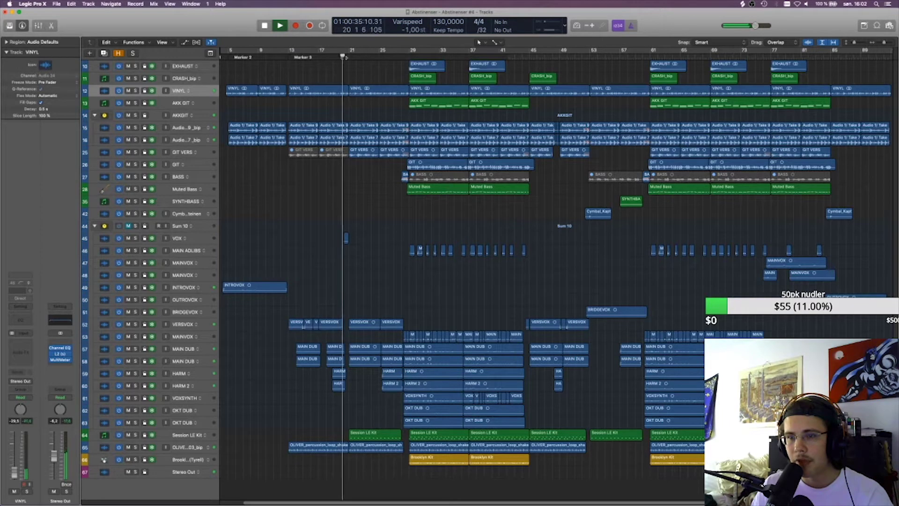
click(345, 237)
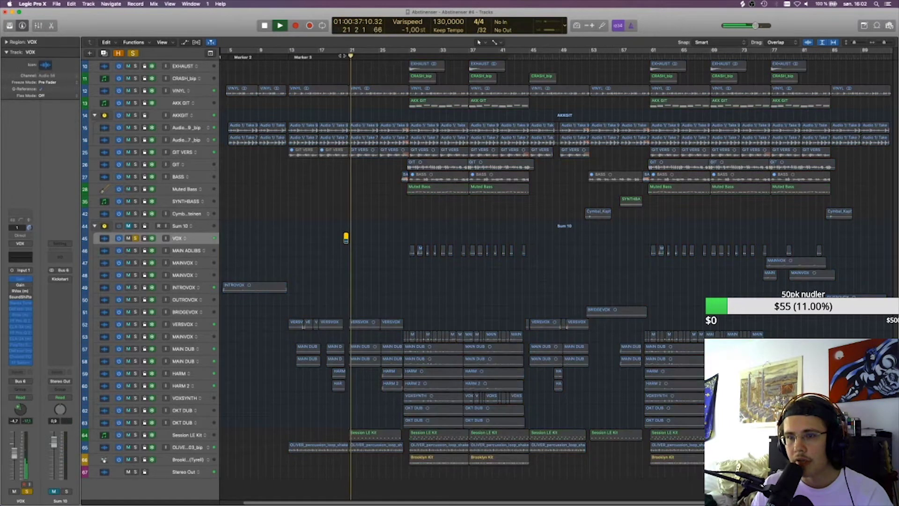
click(342, 56)
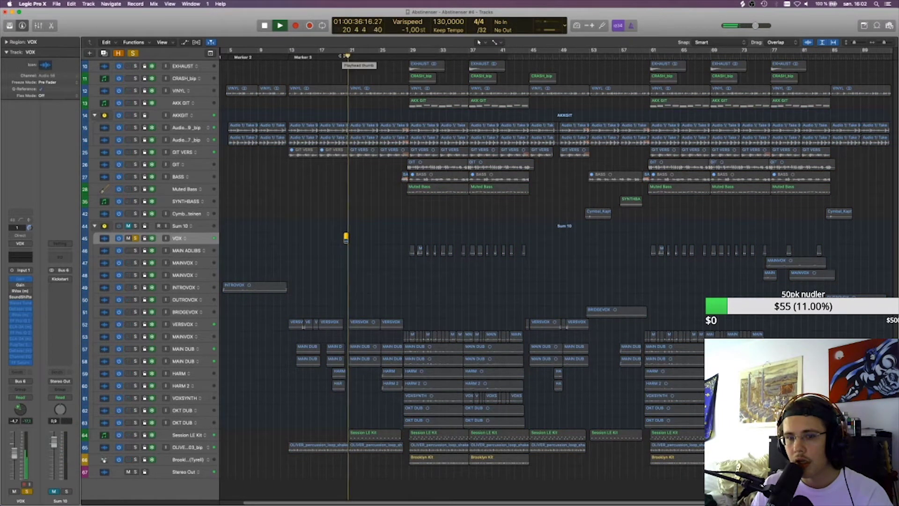
key(space)
key(s)
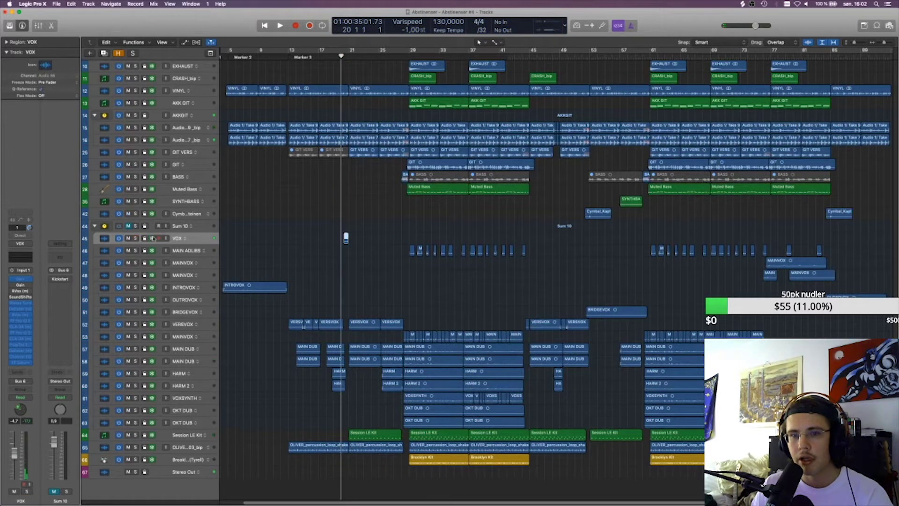
- Replay the soloed VOX region from bar 20 with its plug-ins enabled and Sum 10 unmuted, and clear the solo
key(s)
key(space)
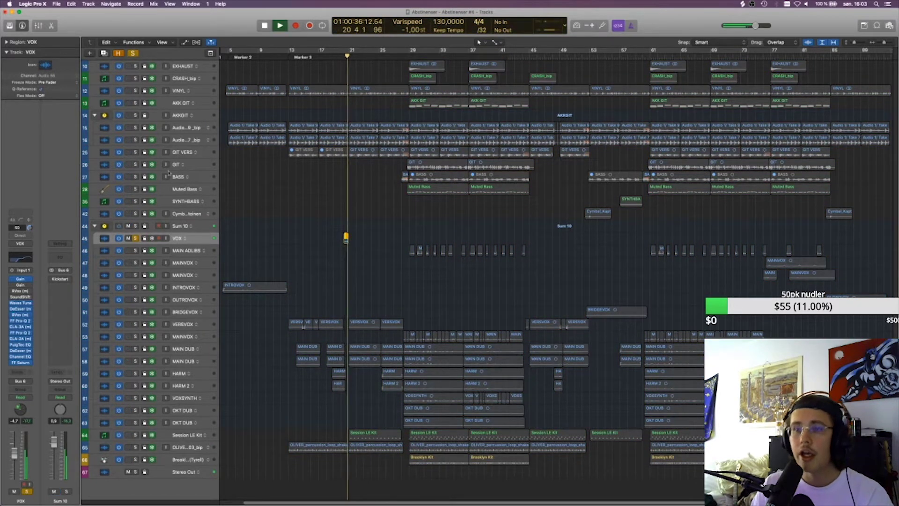
key(space)
key(s)
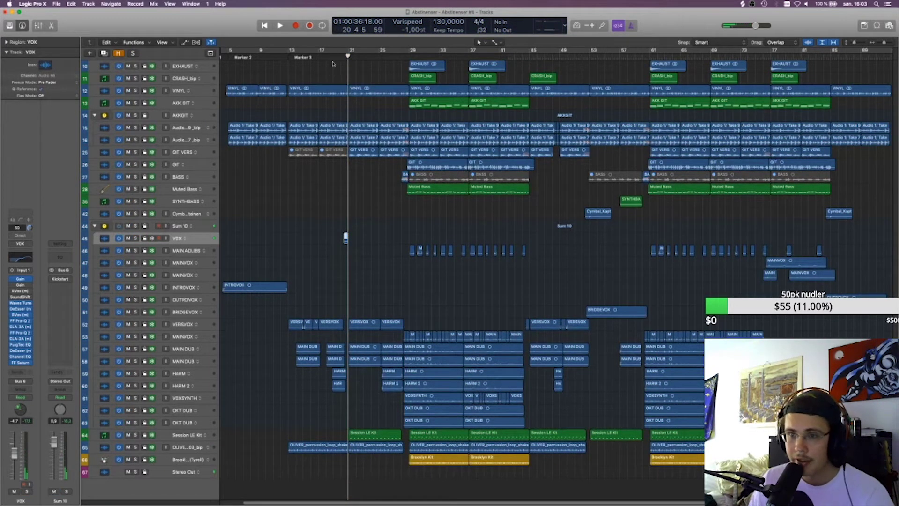
- Examine the VOX track's Channel EQ while playing the soloed region from bar 20, and close the plug-in
click(342, 55)
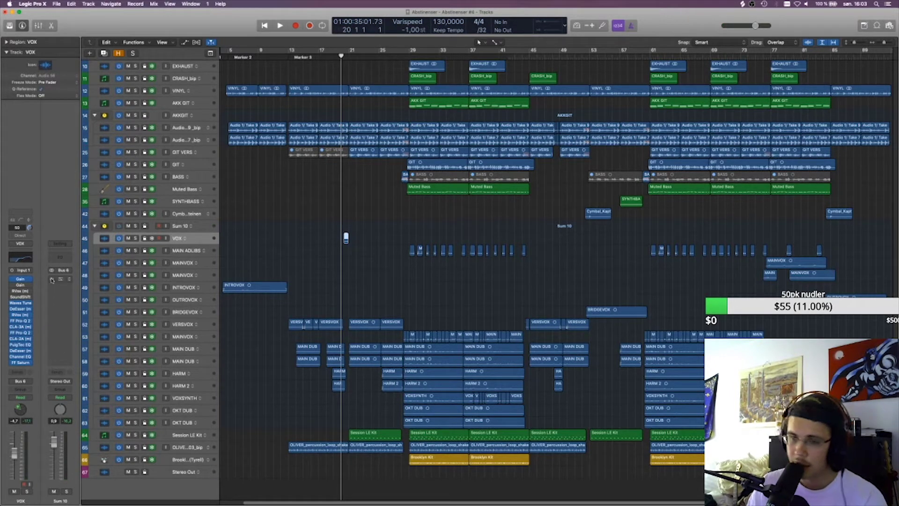
key(s)
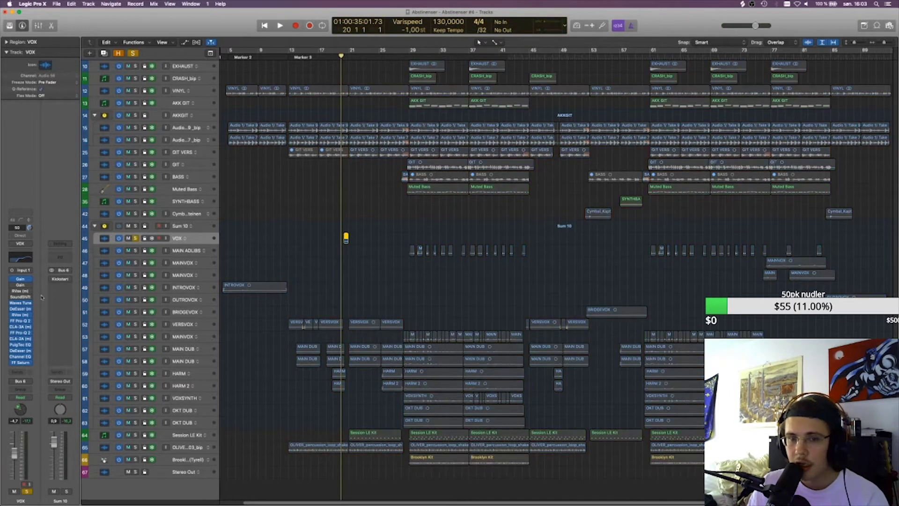
click(21, 259)
key(space)
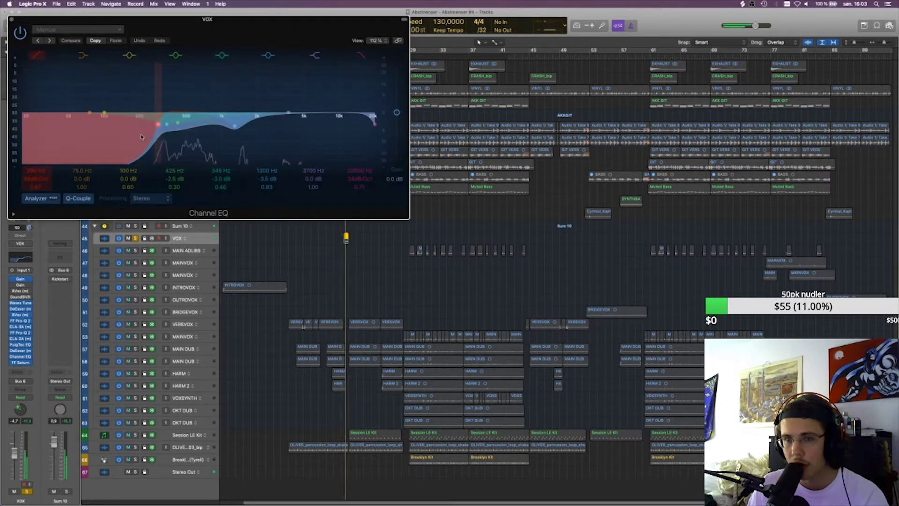
key(space)
key(s)
click(12, 19)
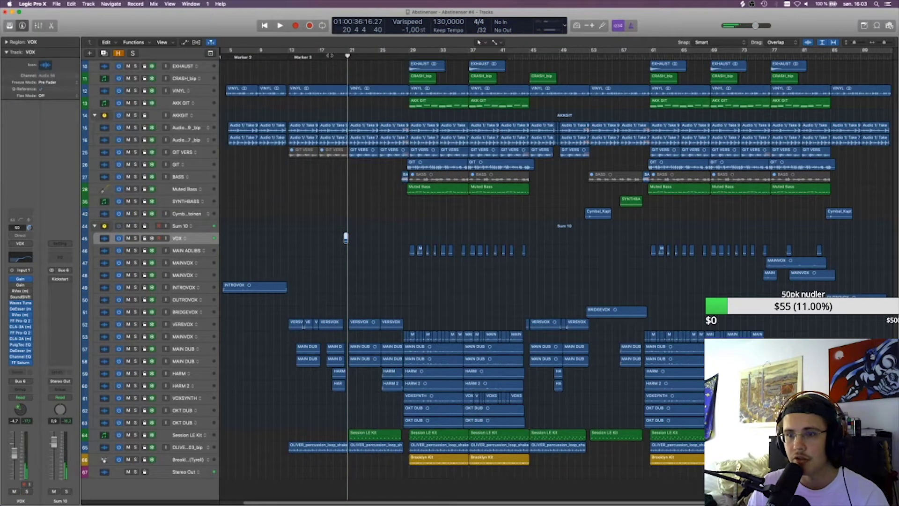
- Play the vocal region near bar 20 with the Sum 10 stack soloed, stop playback, and clear that solo
key(space)
click(135, 226)
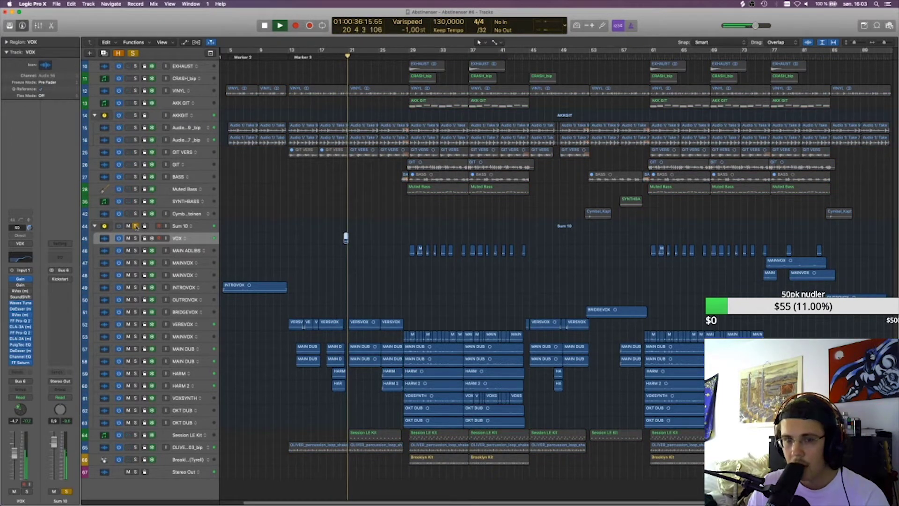
key(space)
click(136, 227)
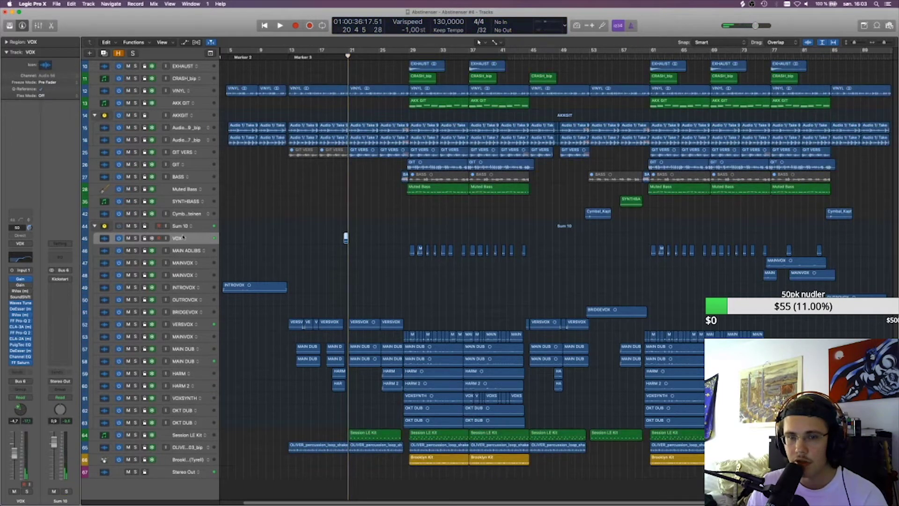
- Show the VOX track's FF Saturn plug-in and close it
click(22, 363)
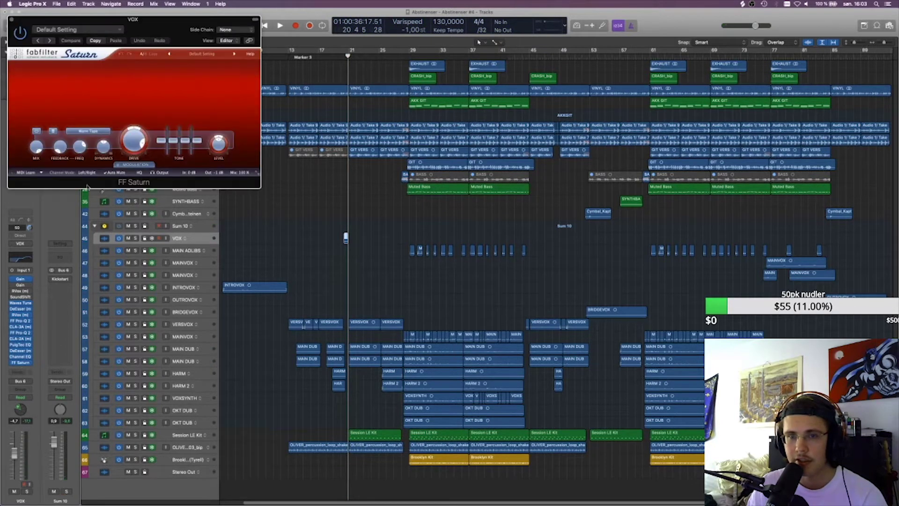
click(13, 20)
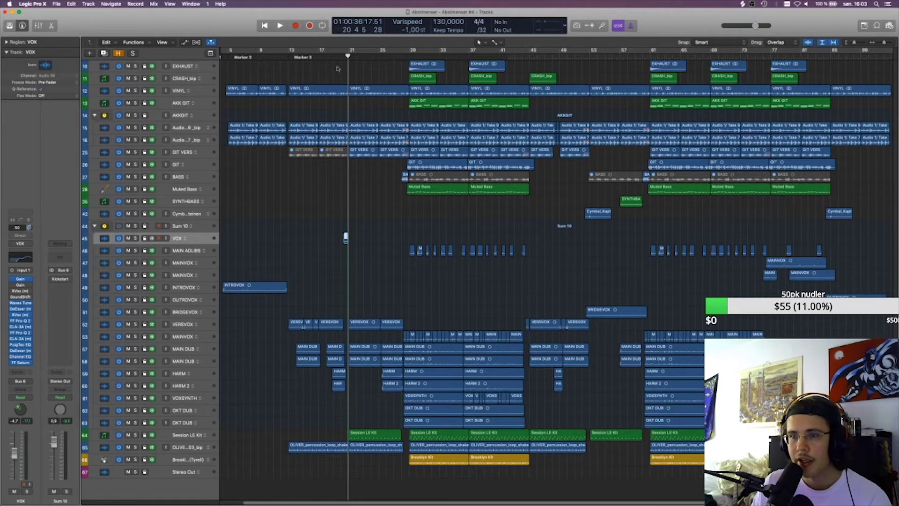
- Solo the VOX track, place the playhead at bar 20, and show the track's Binaural Pan settings
key(s)
click(341, 56)
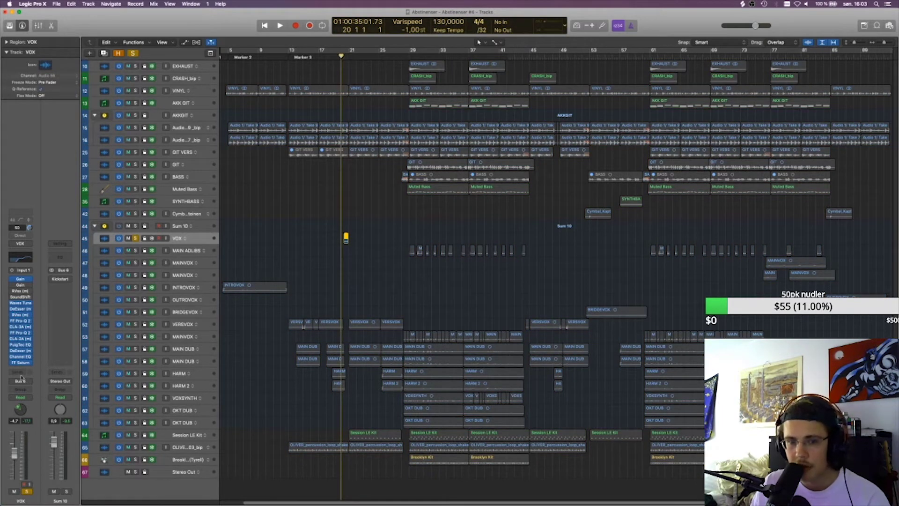
double_click(21, 412)
drag(123, 28, 453, 162)
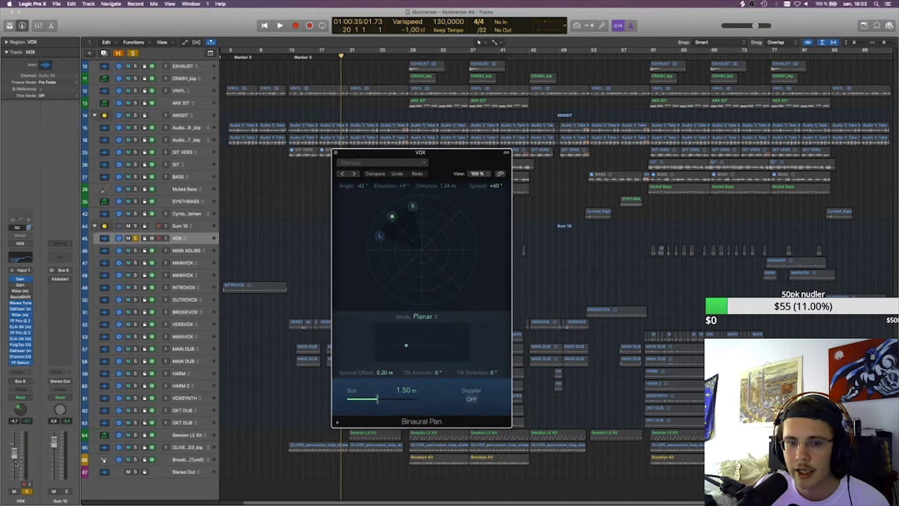
- Switch the VOX track's panning mode to Stereo Pan and back to Binaural Pan
double_click(21, 410)
right_click(25, 410)
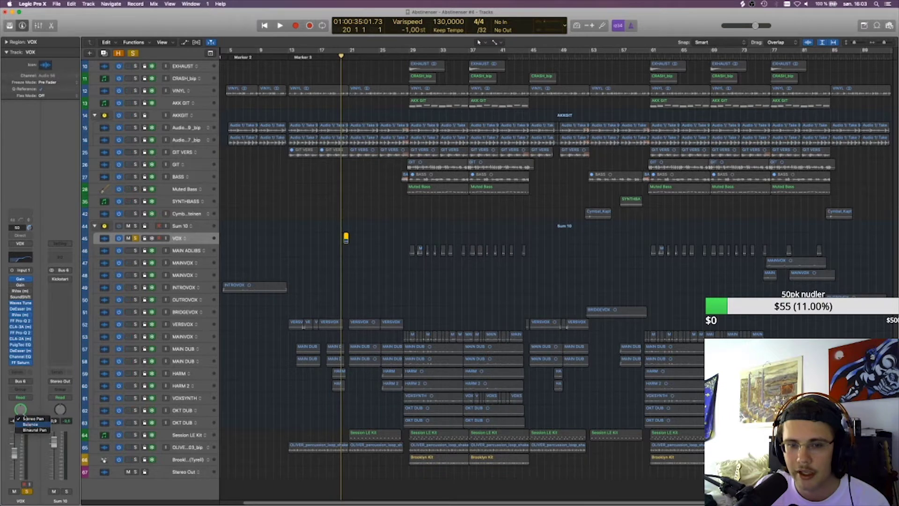
click(26, 418)
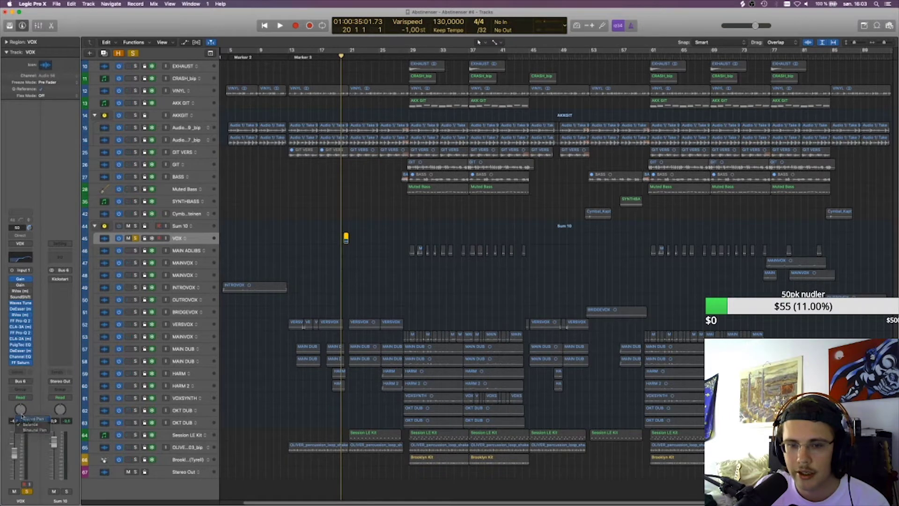
right_click(21, 410)
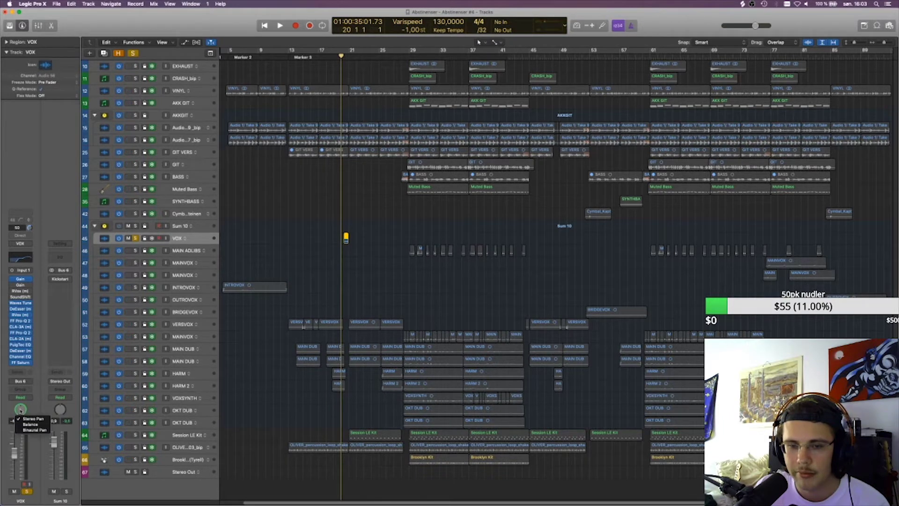
click(30, 432)
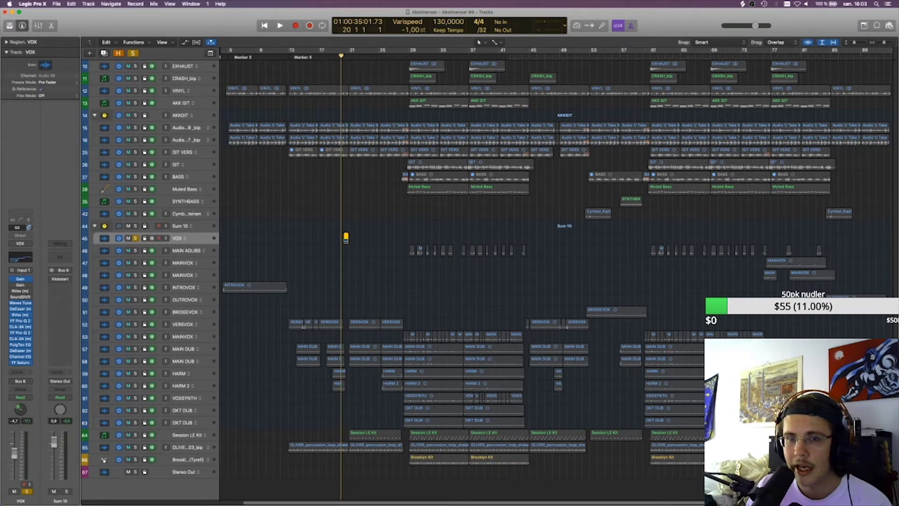
- Shift the VOX source position in Binaural Pan slightly while playing the soloed region from bar 20, and clear the solo
double_click(20, 408)
key(super+w)
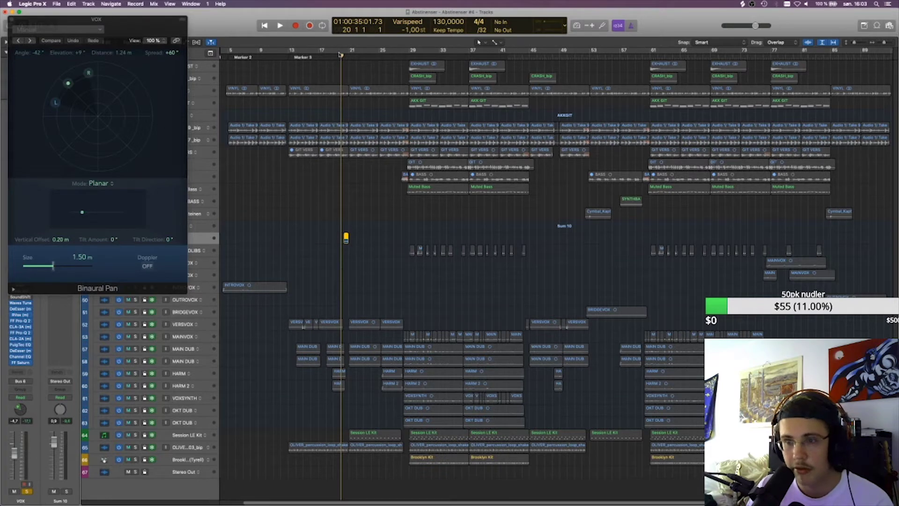
key(space)
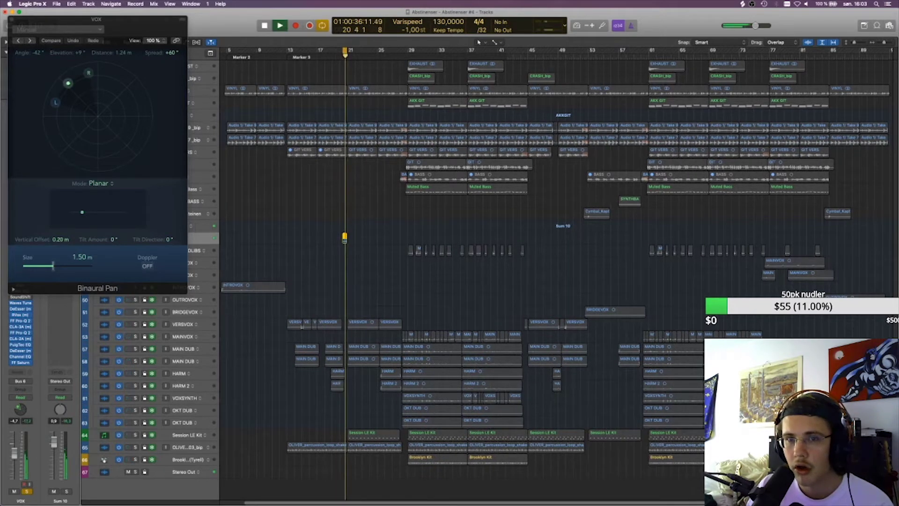
mouse_move(68, 83)
mouse_down()
mouse_move(91, 147)
mouse_move(116, 149)
mouse_move(135, 134)
mouse_move(113, 91)
mouse_move(72, 90)
mouse_move(67, 115)
mouse_move(89, 129)
mouse_move(103, 98)
mouse_move(75, 86)
mouse_up()
key(space)
click(11, 20)
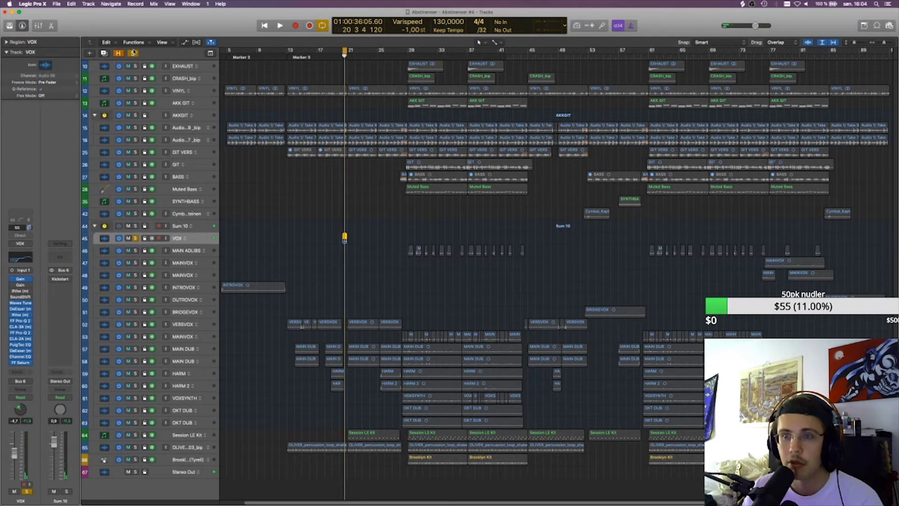
click(133, 52)
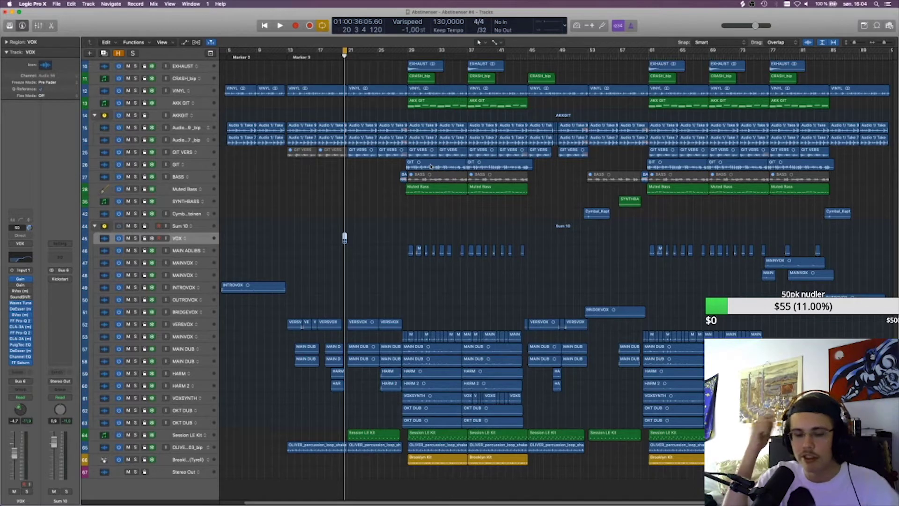
- Turn off cycle mode, return the playhead to bar 20, and deselect the VOX region
key(c)
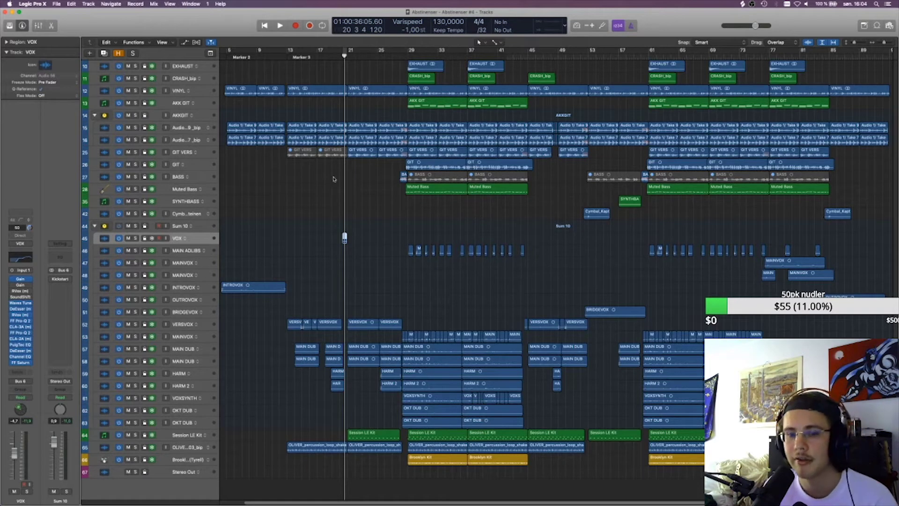
key(comma)
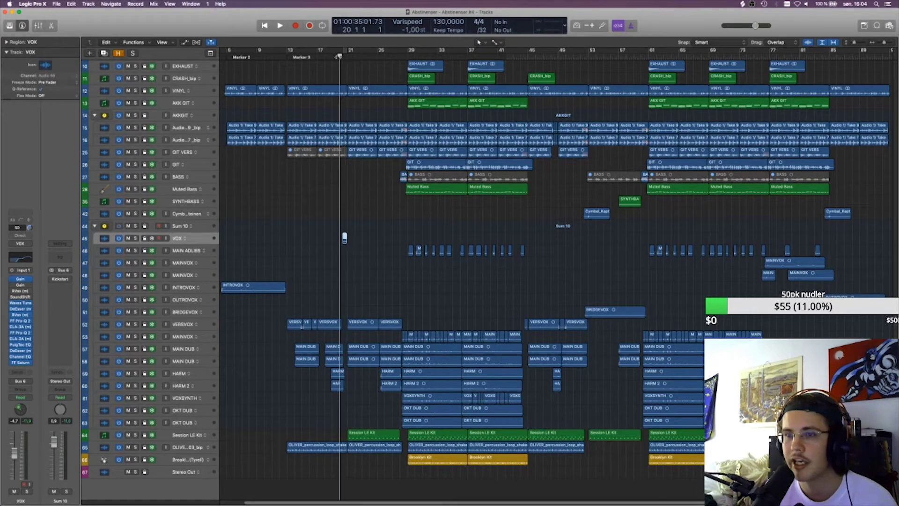
click(380, 208)
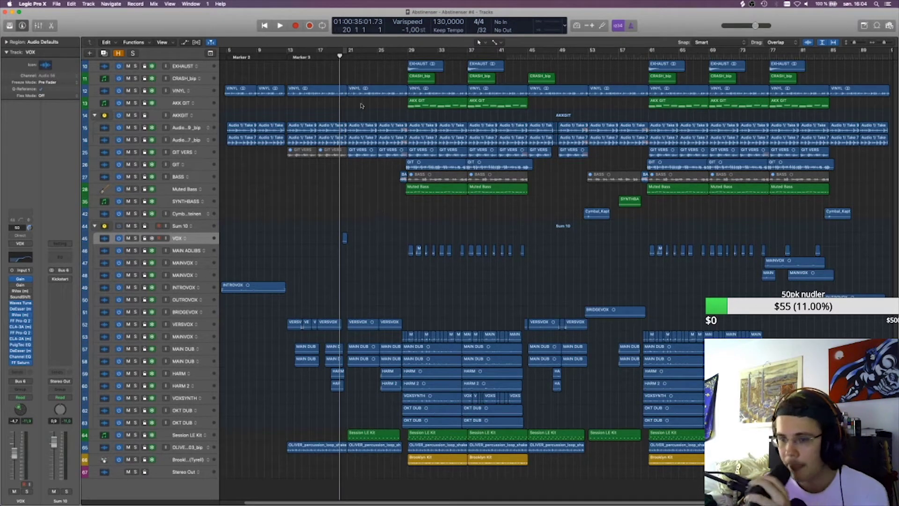
- Solo the OLIVER percussion loop track below Session LE Kit and play its regions from bar 13
click(187, 435)
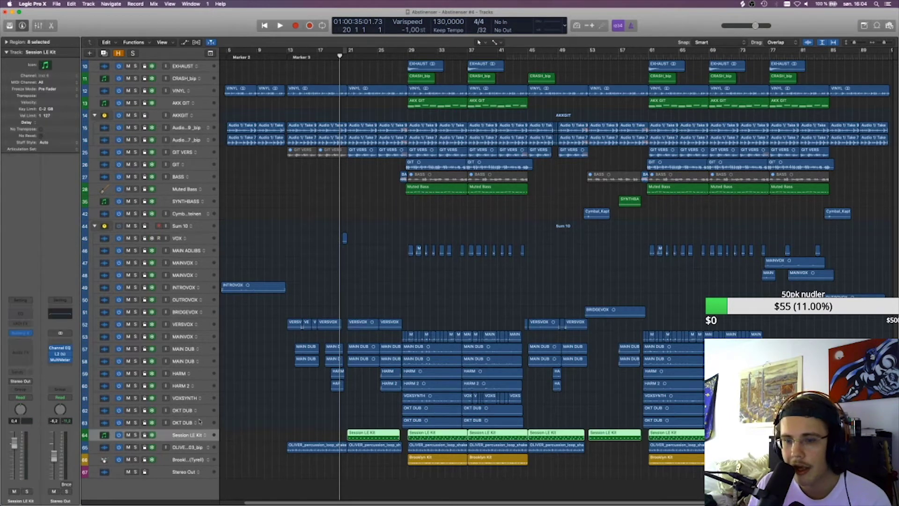
key(s)
key(s)
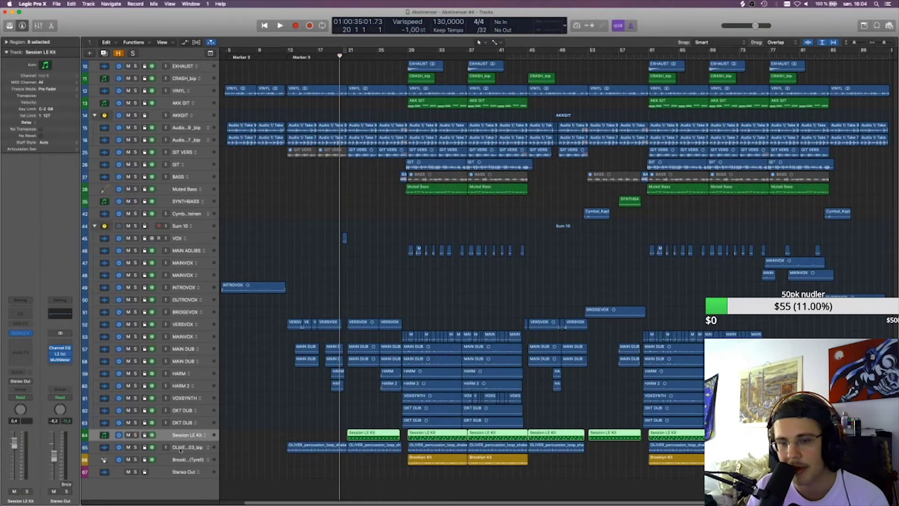
key(Down)
key(s)
key(shift+space)
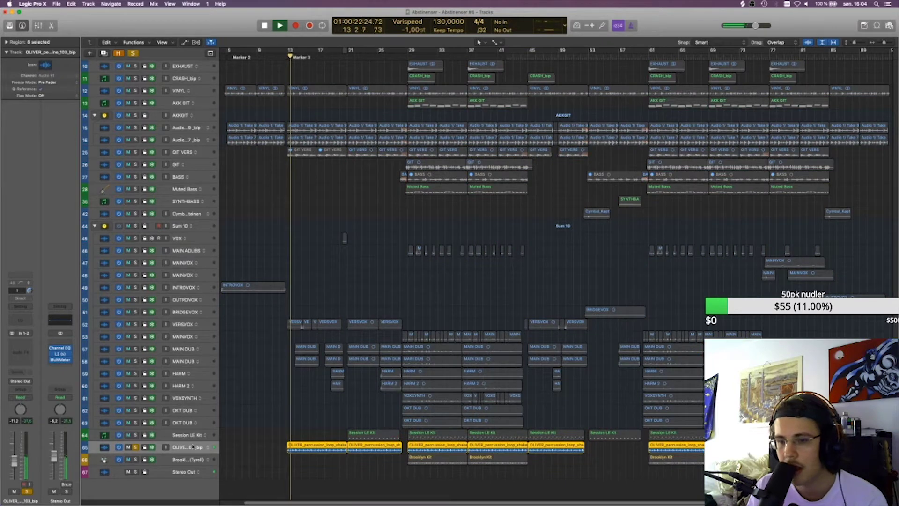
key(space)
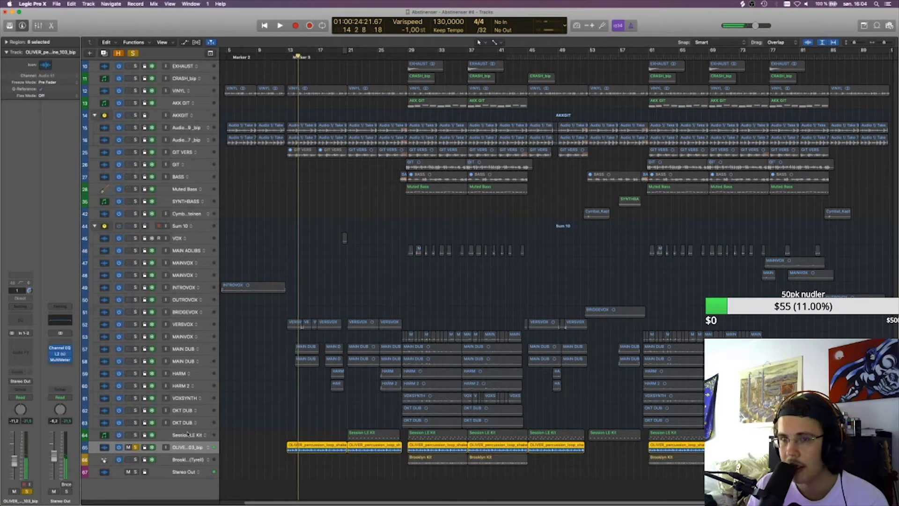
- Play the Session LE Kit track soloed from bar 21, clear the solo to hear it in the mix, and stop playback
click(187, 436)
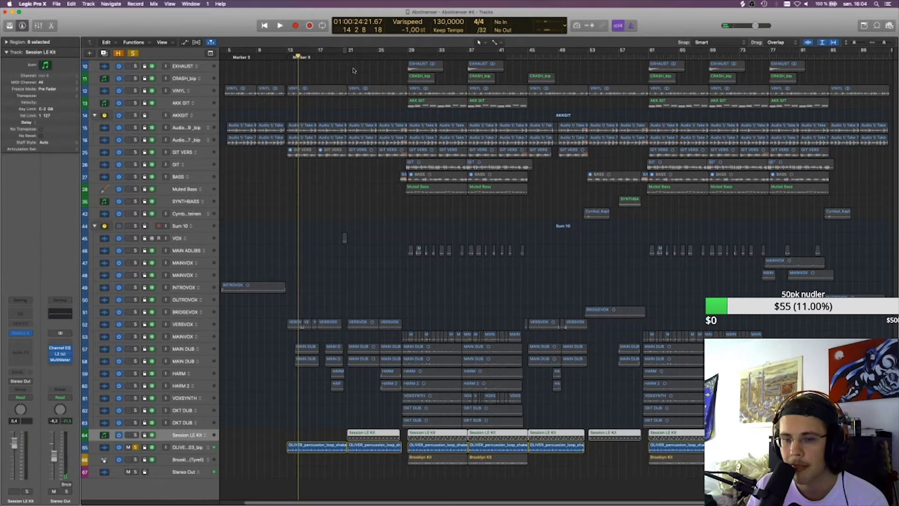
key(s)
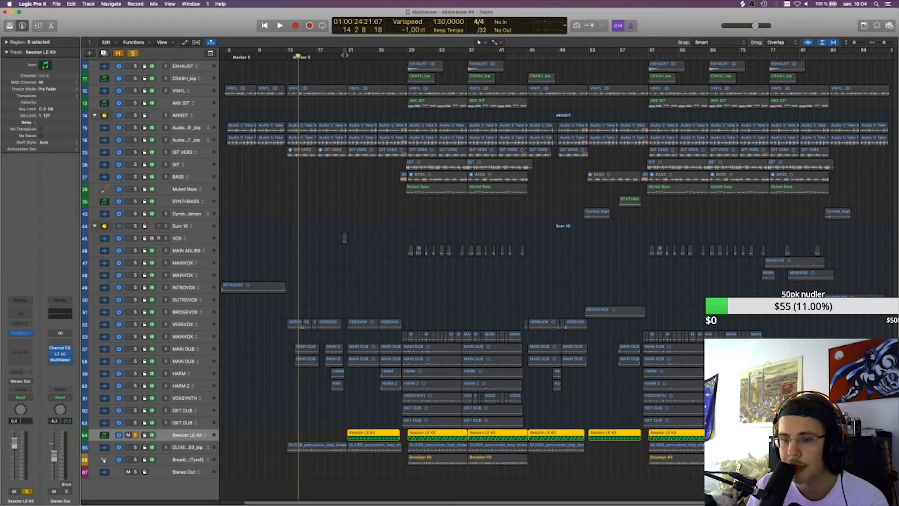
key(shift+space)
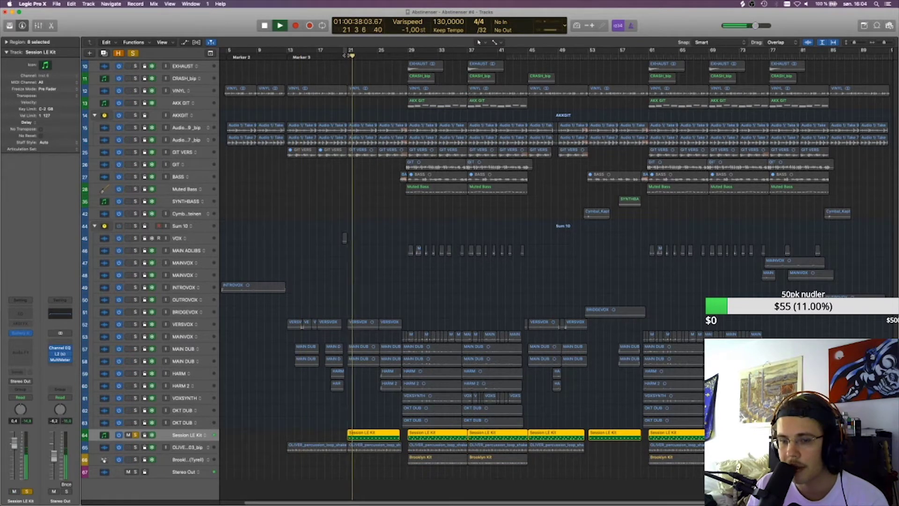
click(136, 435)
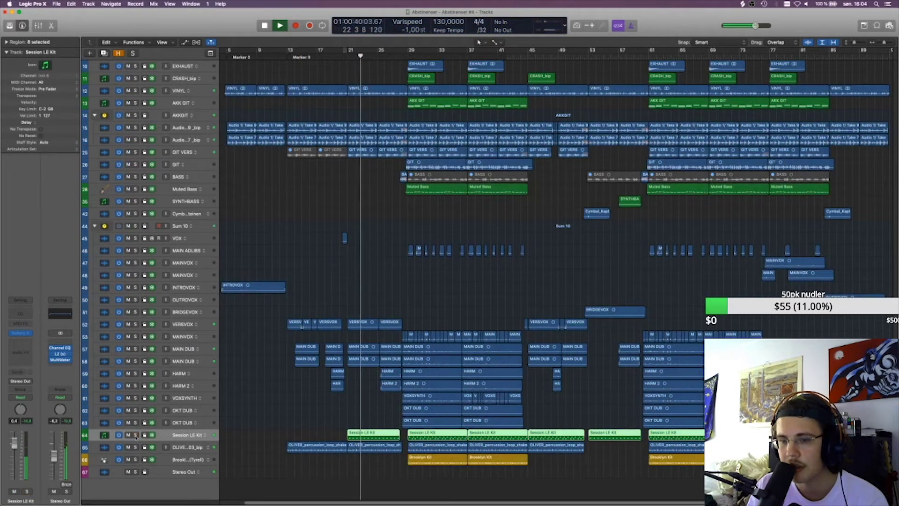
key(space)
- Mute the Session LE Kit and OLIVER percussion tracks and unmute both
click(128, 435)
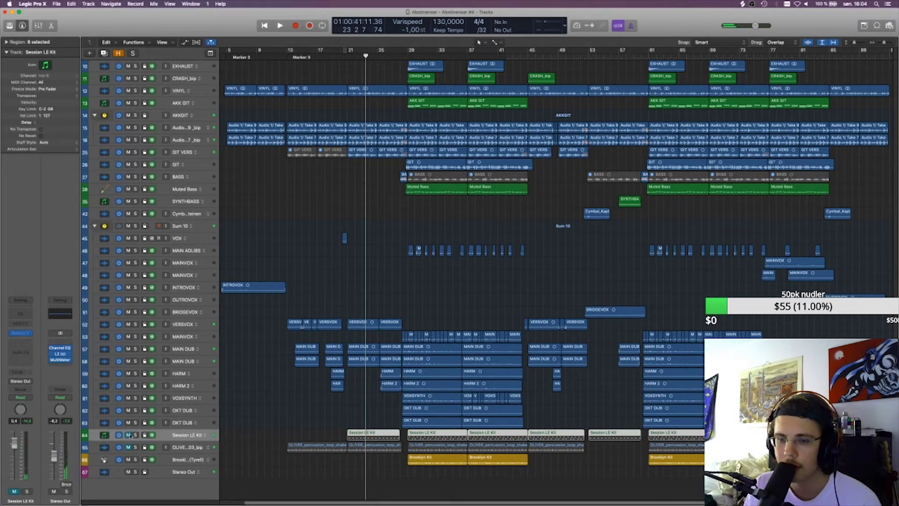
key(ctrl+m)
- Solo the Brooklyn Kit track, play it from bar 29, and stop playback
click(186, 458)
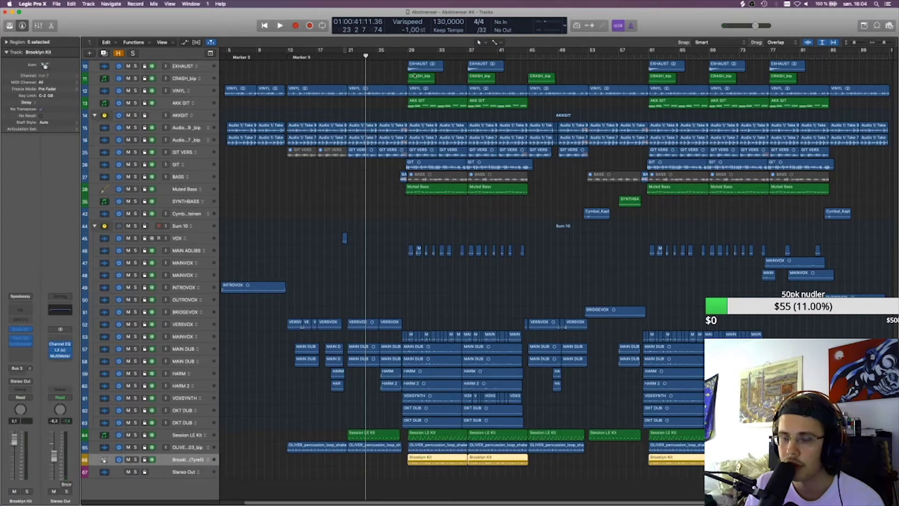
key(s)
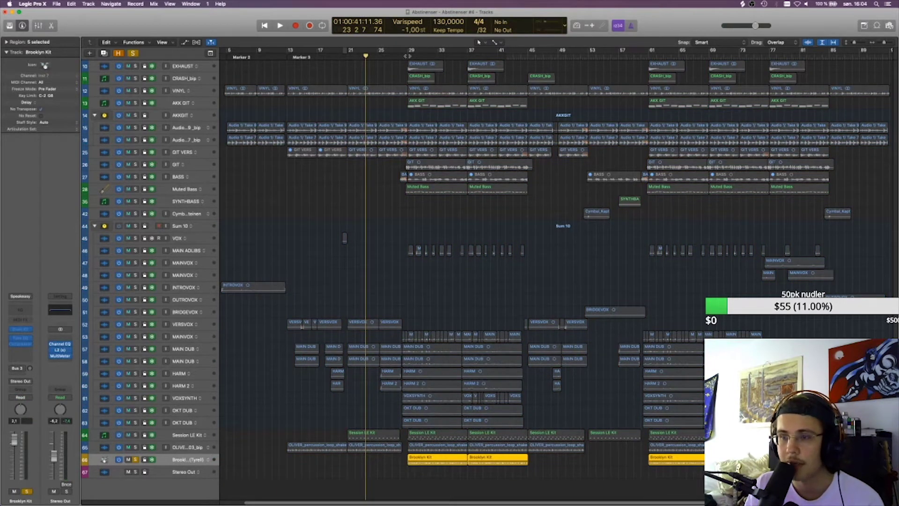
click(407, 56)
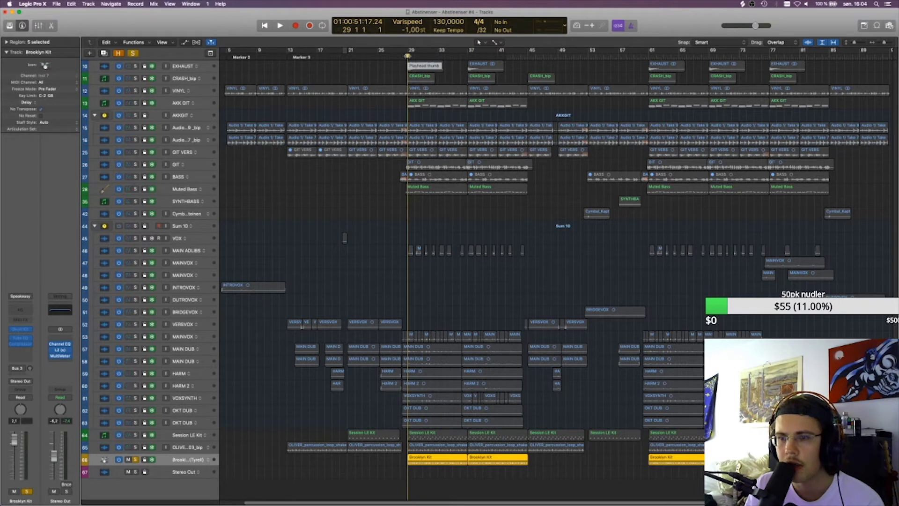
key(space)
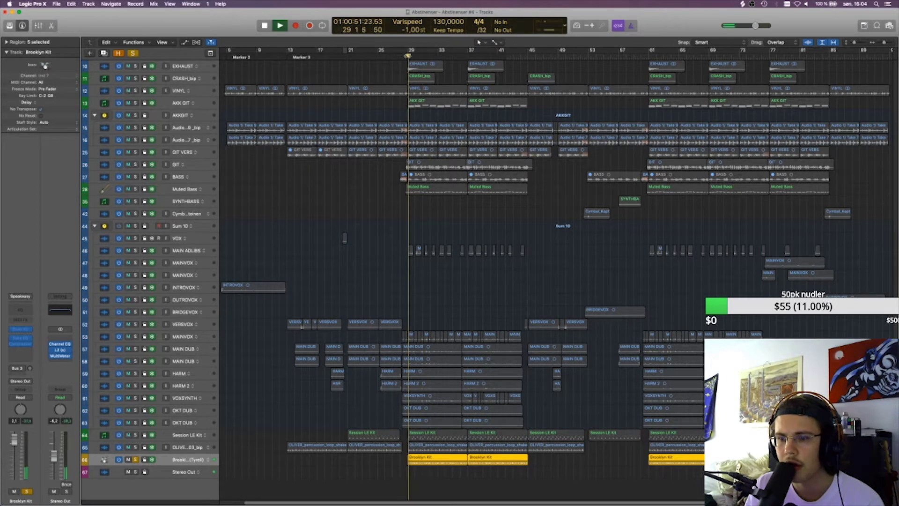
key(space)
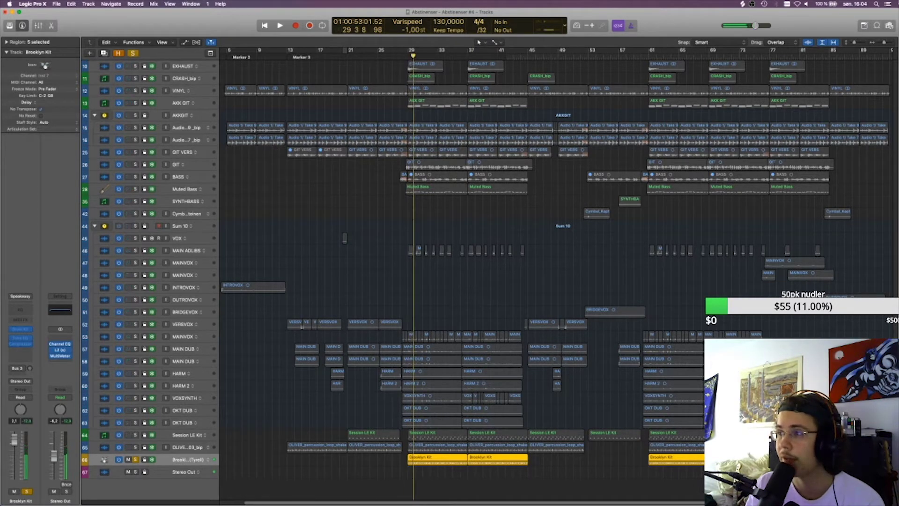
- Move the solo from the Brooklyn Kit track to Session LE Kit and start playback from bar 29
drag(854, 43, 856, 44)
click(860, 43)
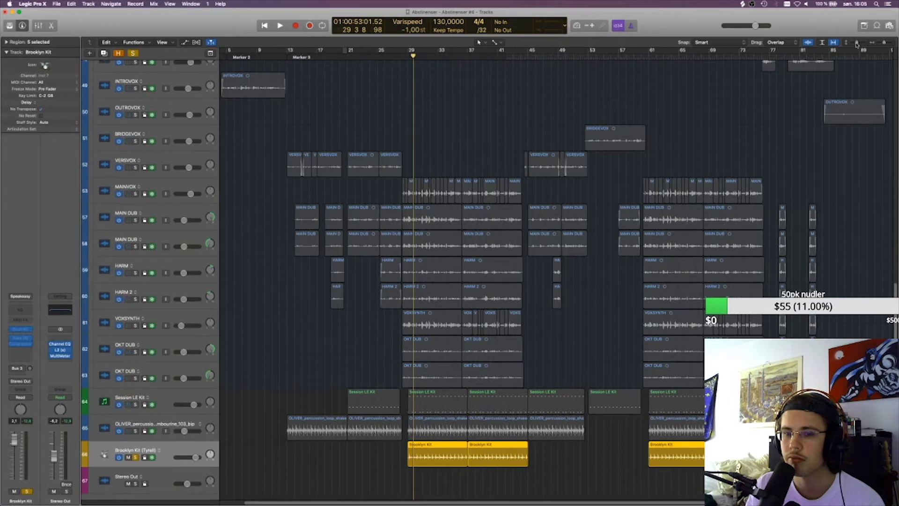
click(134, 404)
click(135, 404)
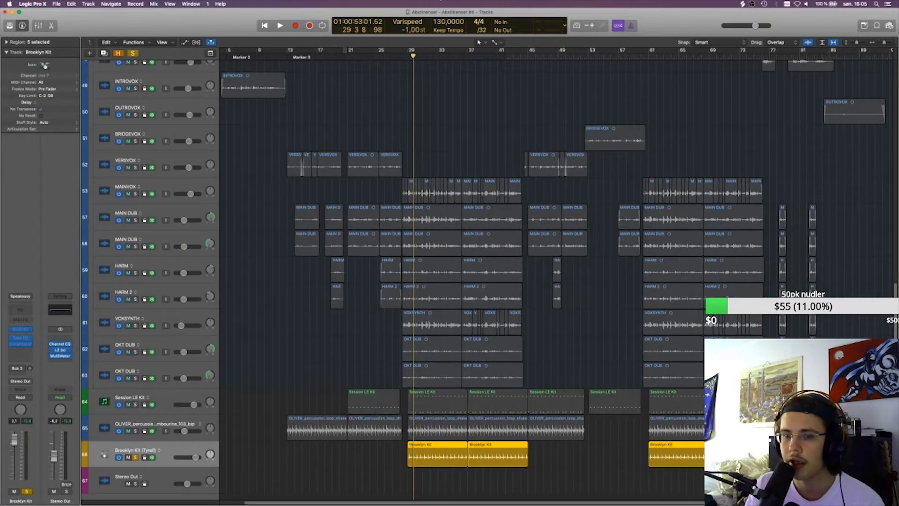
click(136, 404)
click(136, 457)
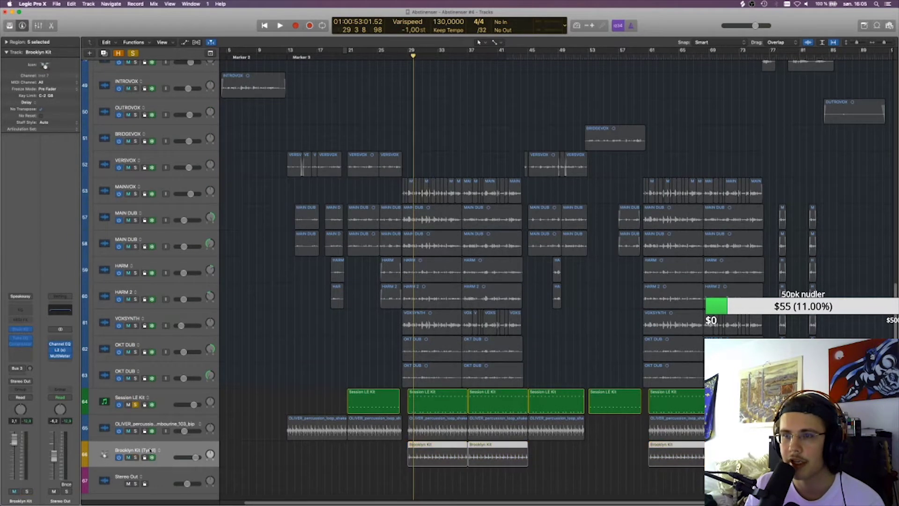
key(space)
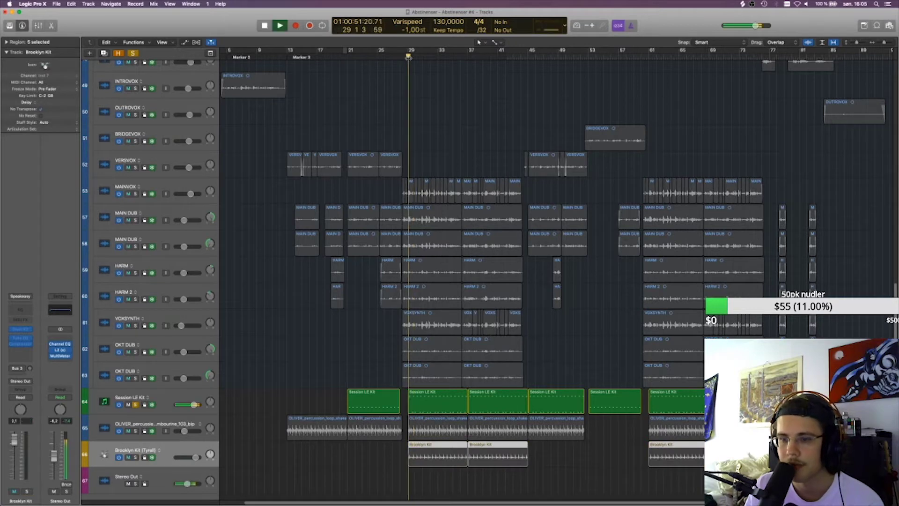
- Select the Session LE Kit region at bar 29, view it enlarged while it plays soloed, and stop playback
click(447, 392)
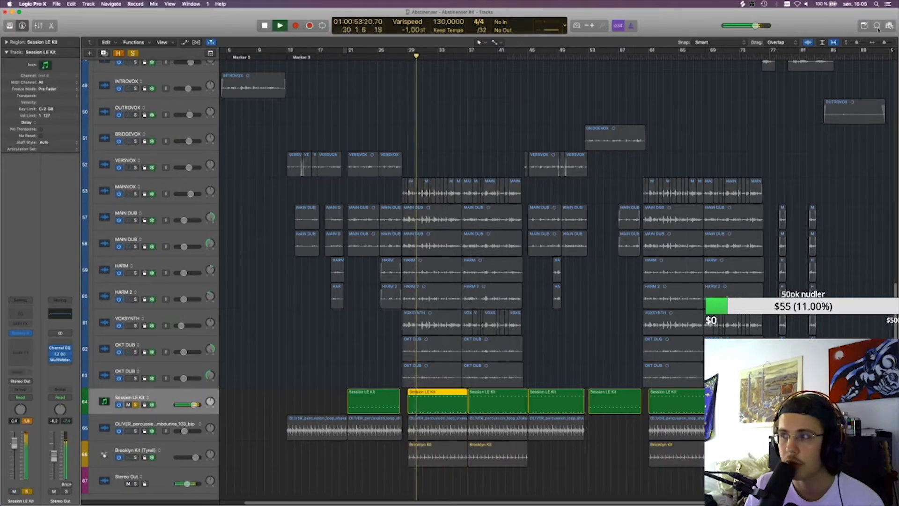
key(super+Right)
key(super+Up)
key(super+Left)
key(super+Left)
key(super+Left)
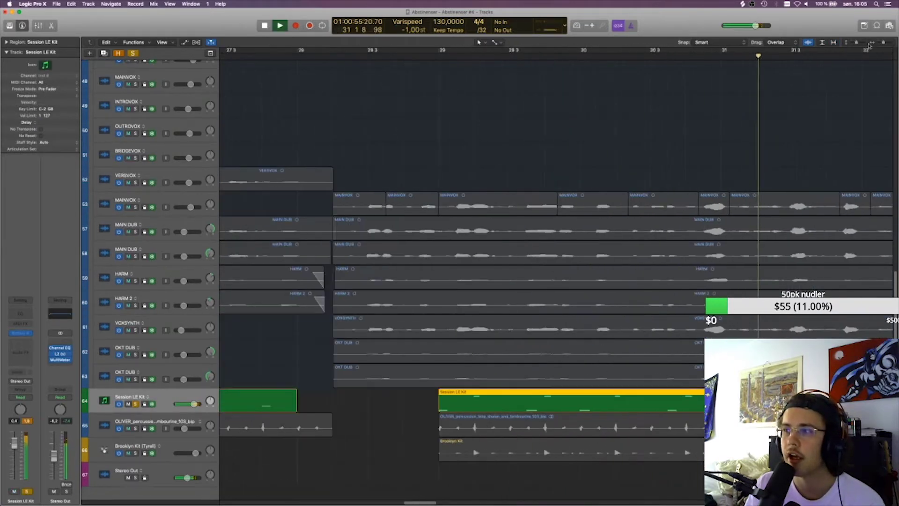
key(space)
- Clear the solo on the Session LE Kit track and deselect its regions in a compact overview of the arrangement
key(super+Up)
key(super+Up)
key(super+Left)
key(super+Left)
key(super+Left)
key(super+Left)
mouse_move(855, 43)
mouse_down()
mouse_move(878, 43)
mouse_move(852, 42)
mouse_up()
key(s)
click(382, 133)
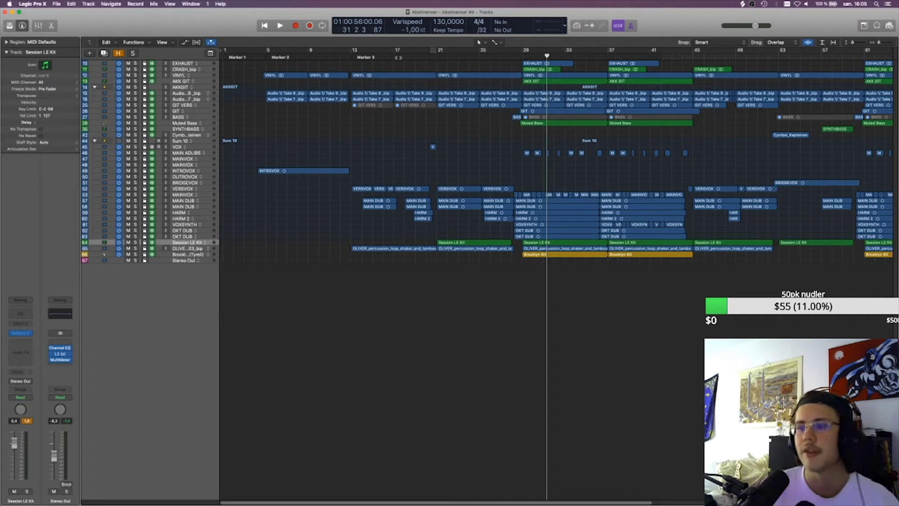
- Solo the Session LE Kit track again and play it from bar 29 with taller tracks
key(s)
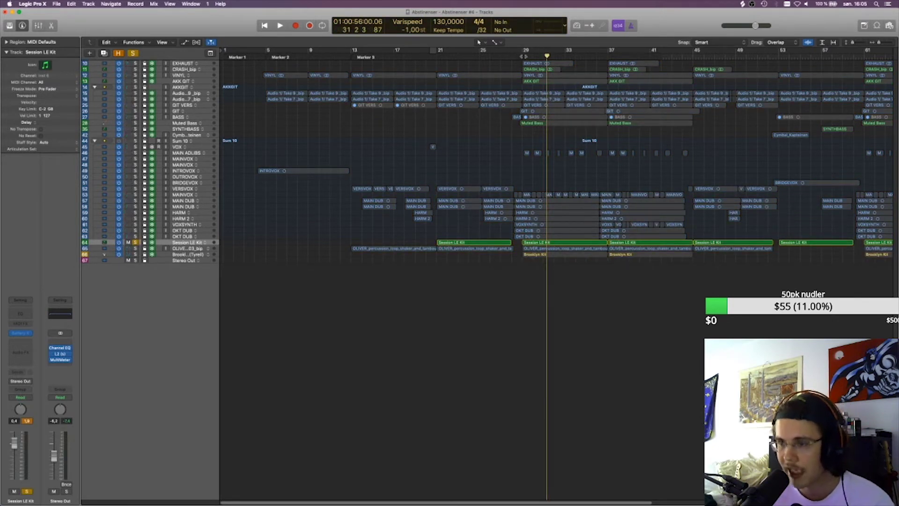
click(523, 56)
key(space)
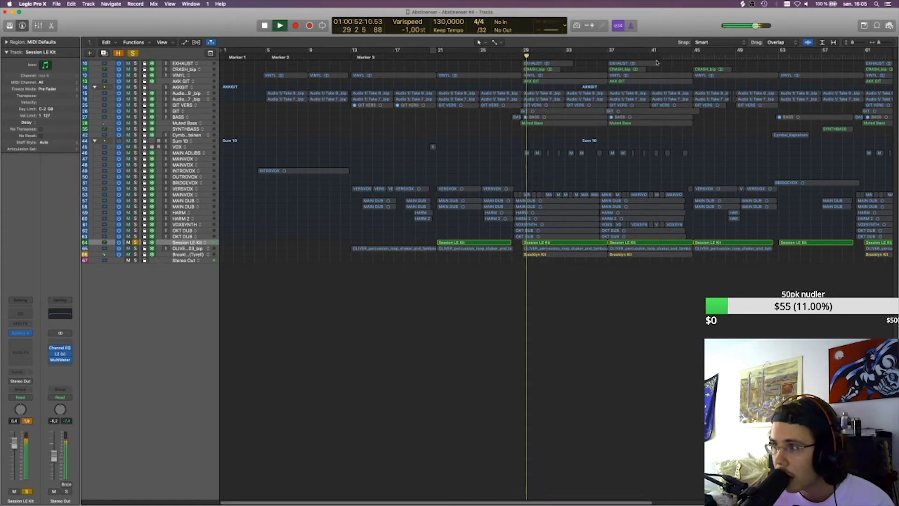
scroll(721, 183, up, 5)
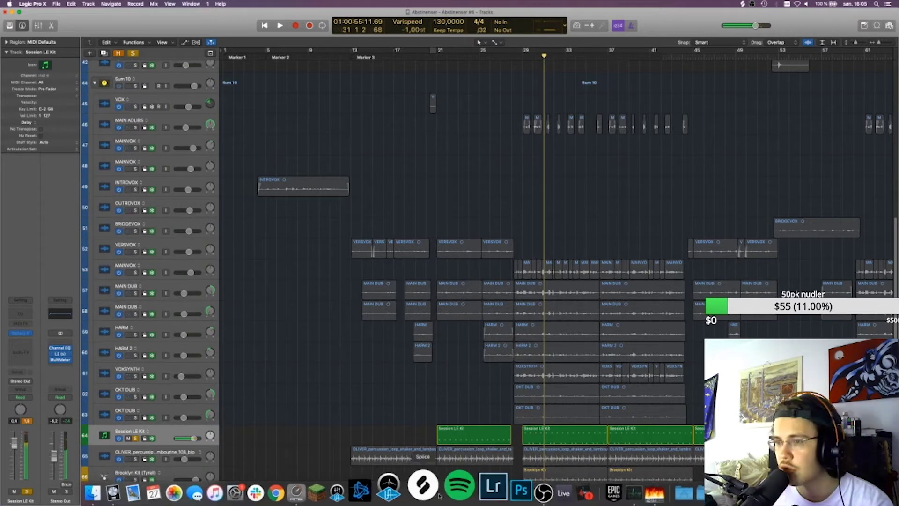
- Switch to Splice, browse the Drums samples among the library's instruments, and return to Logic Pro
click(424, 485)
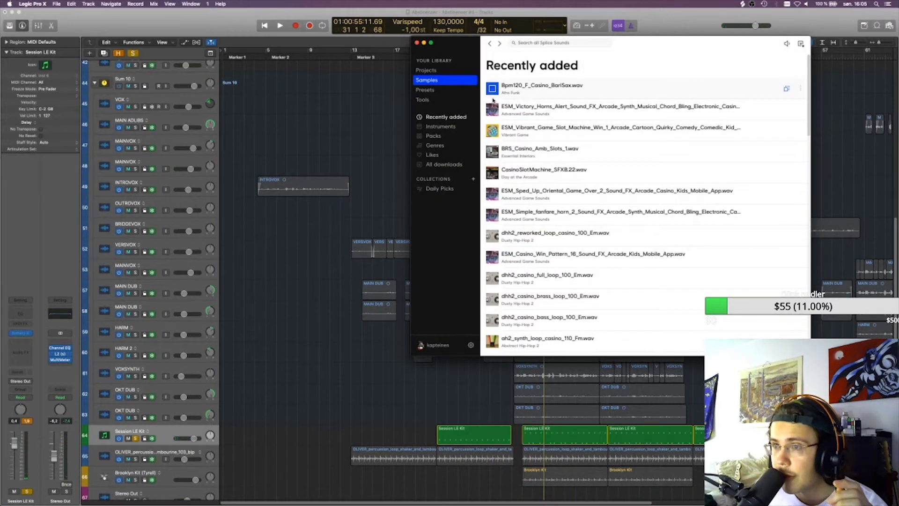
click(440, 126)
click(504, 104)
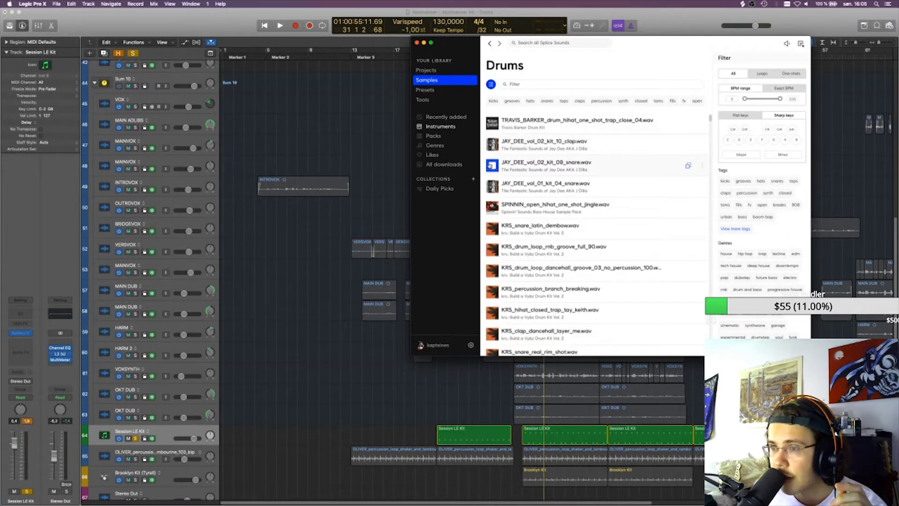
scroll(503, 236, down, 5)
scroll(498, 236, up, 3)
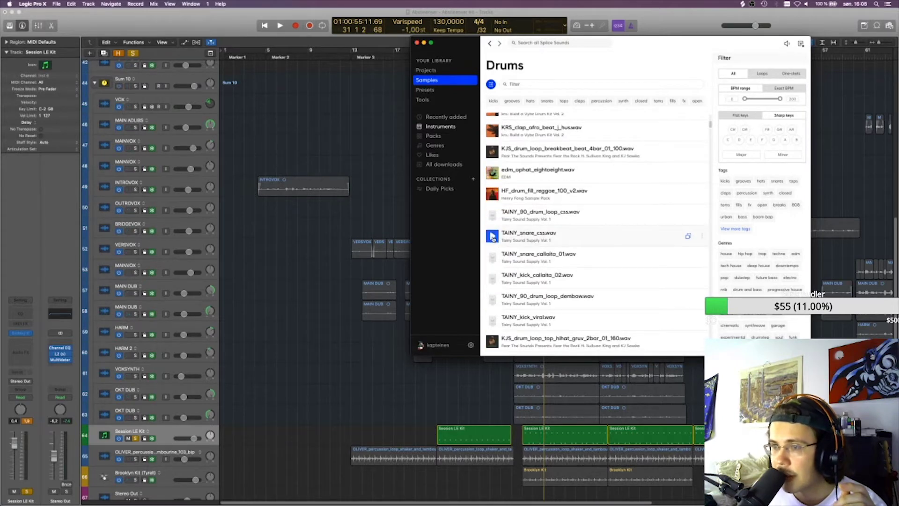
scroll(493, 236, down, 5)
click(320, 346)
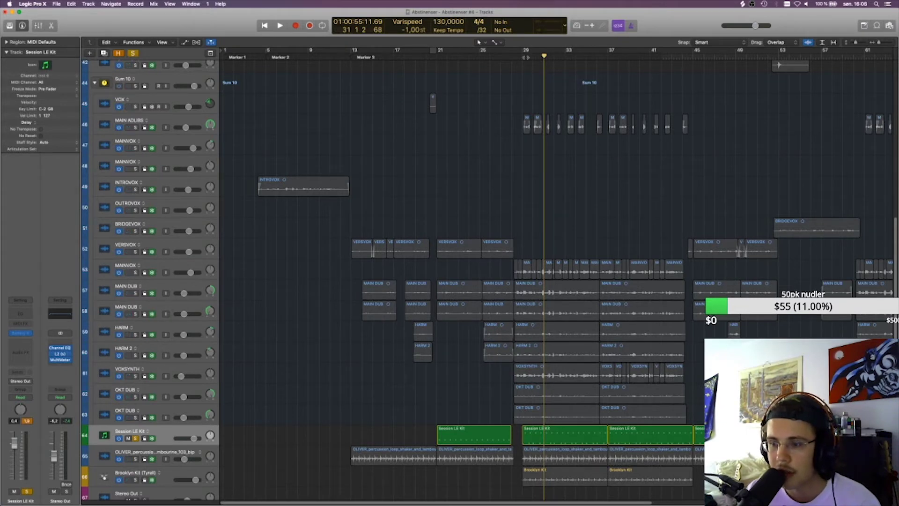
- Move the solo from Session LE Kit to the Brooklyn Kit track and play it from bar 29
click(525, 57)
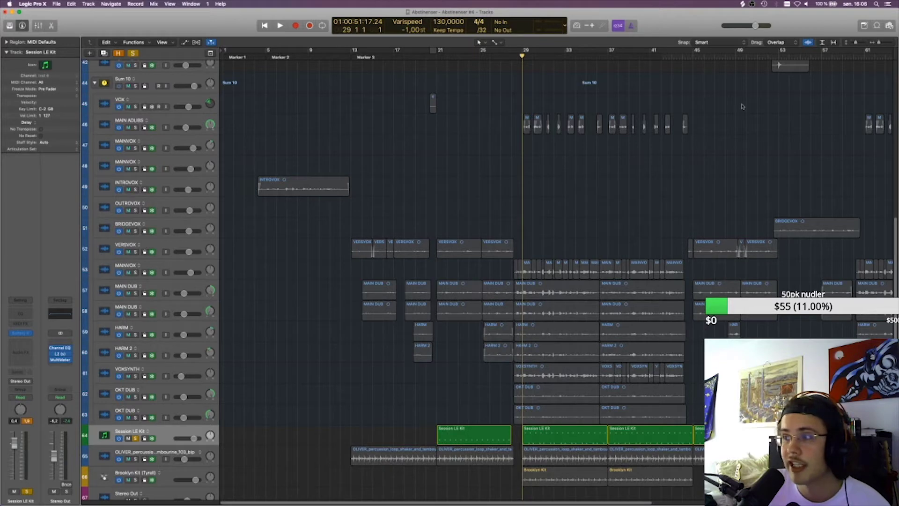
click(853, 43)
click(854, 43)
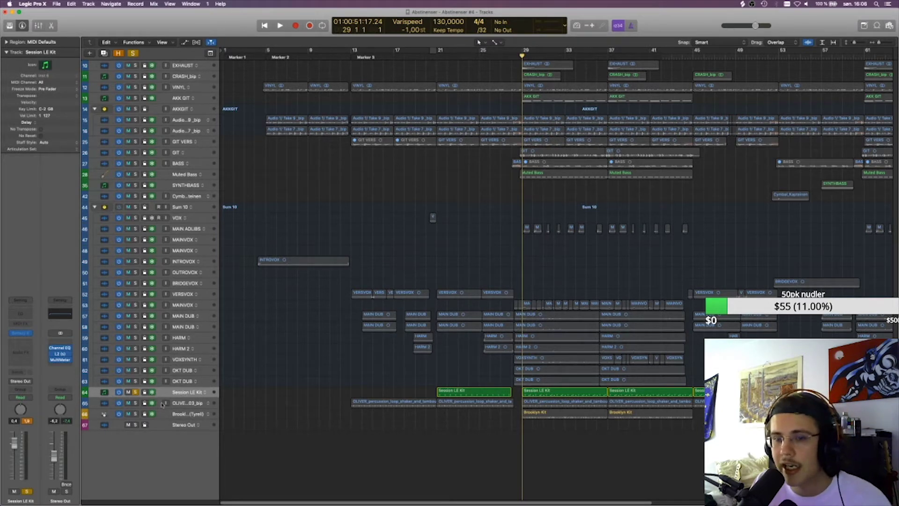
click(188, 414)
click(135, 392)
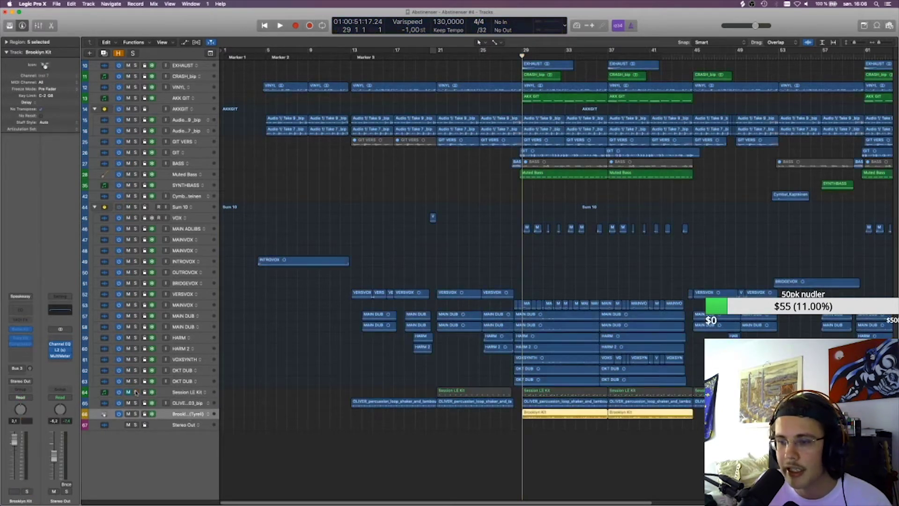
key(s)
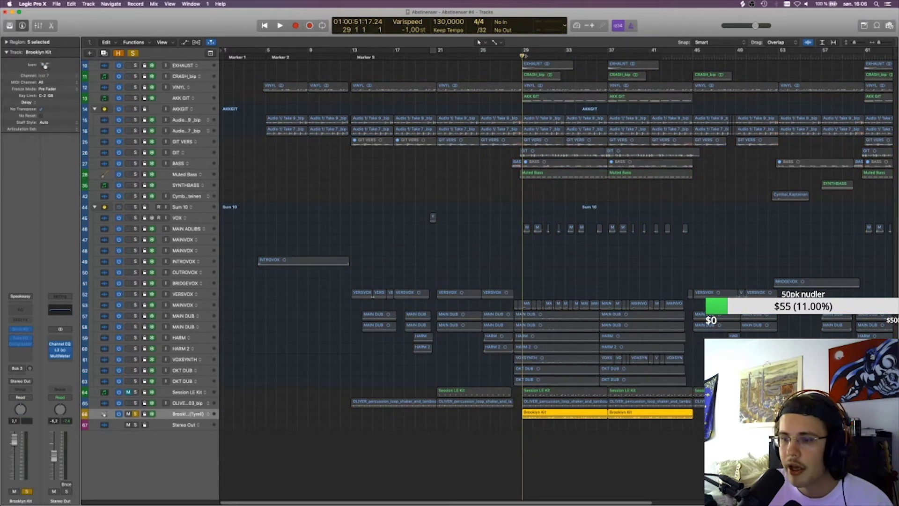
key(space)
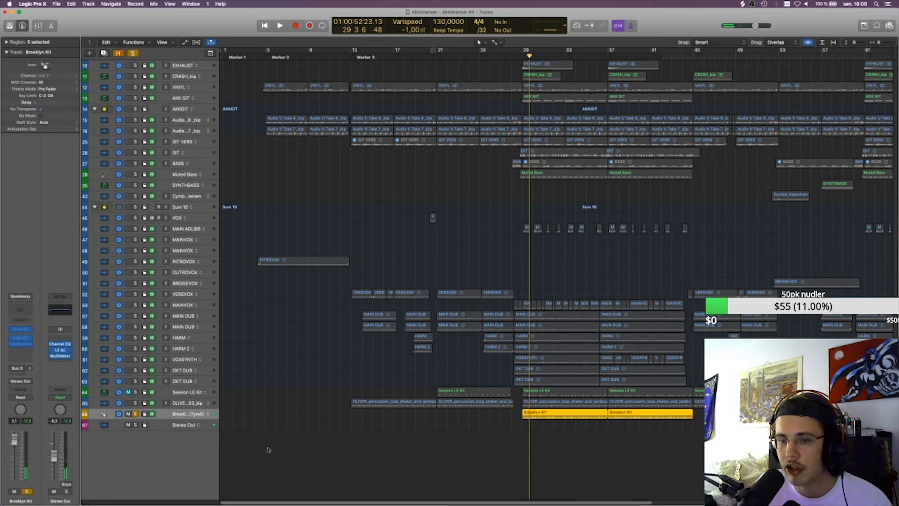
- Move the solo from Brooklyn Kit back to Session LE Kit and select the Brooklyn Kit track
click(184, 392)
key(s)
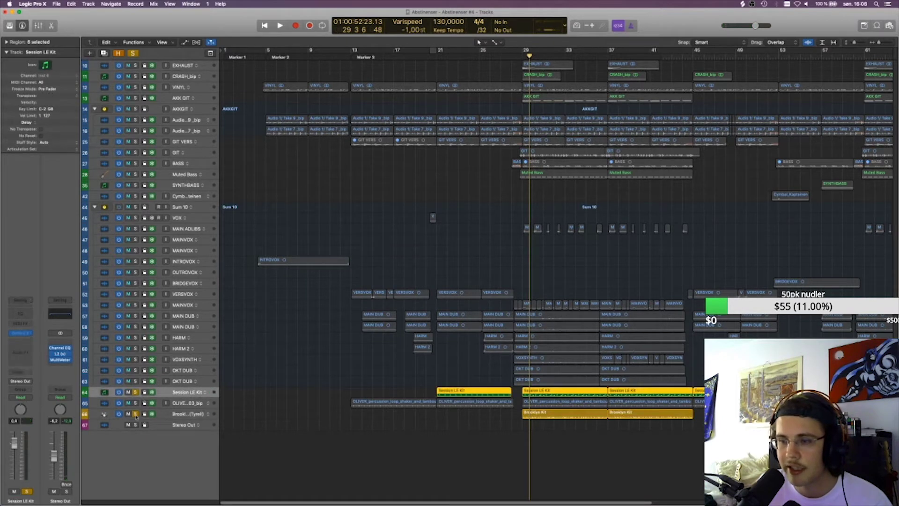
click(136, 414)
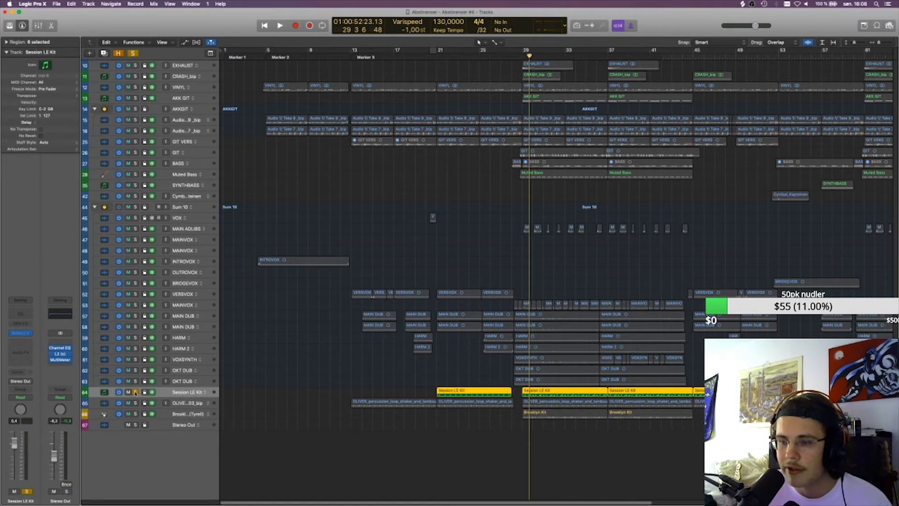
click(91, 416)
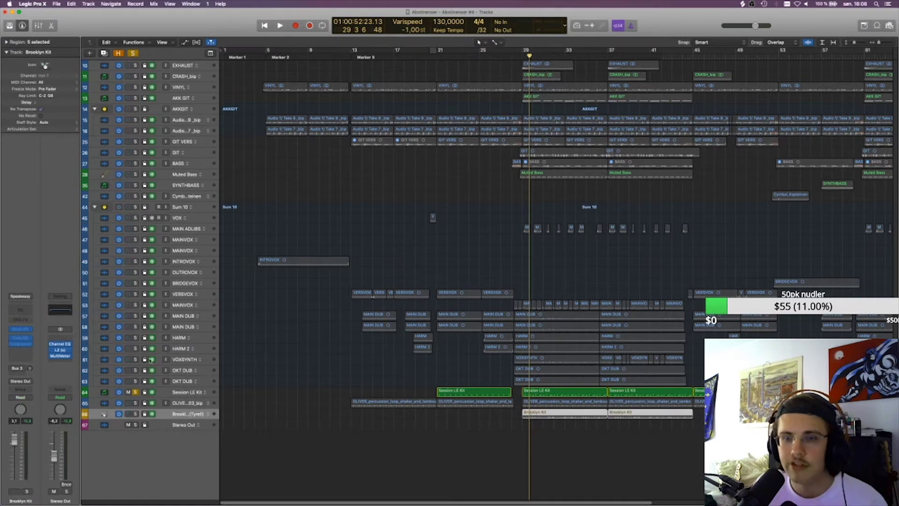
- Select the vocal tracks from BRIDGEVOX to VOXSYNTH, and clear all solos
drag(186, 281, 181, 360)
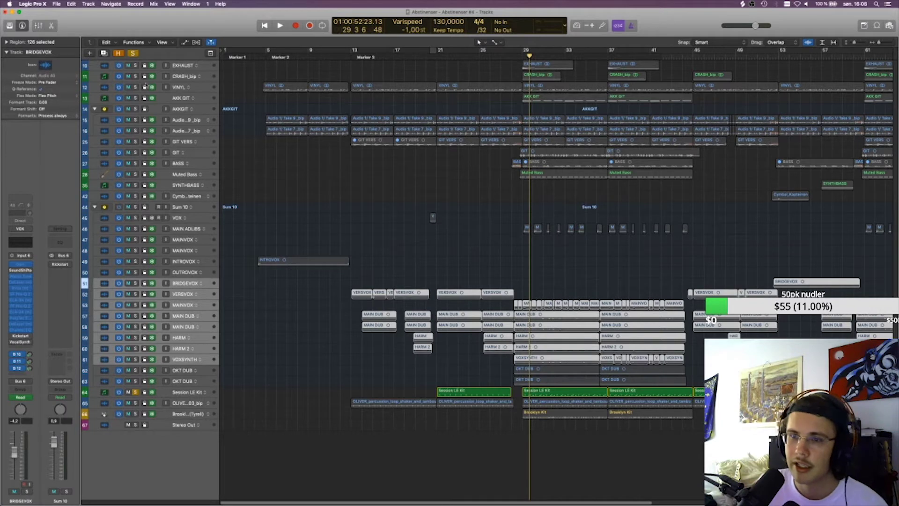
click(134, 54)
click(300, 340)
- Solo the GIT VERS track, clear the solo again, and deselect its regions
click(189, 142)
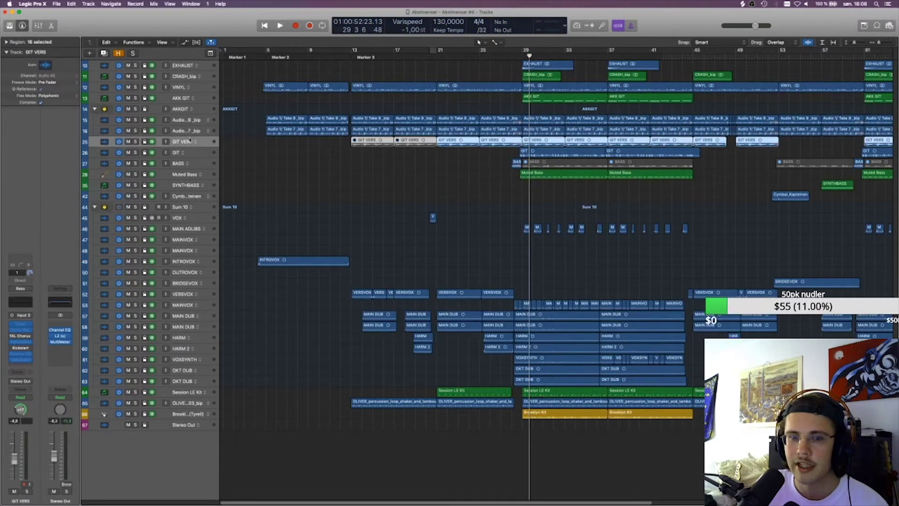
click(187, 131)
click(184, 141)
key(s)
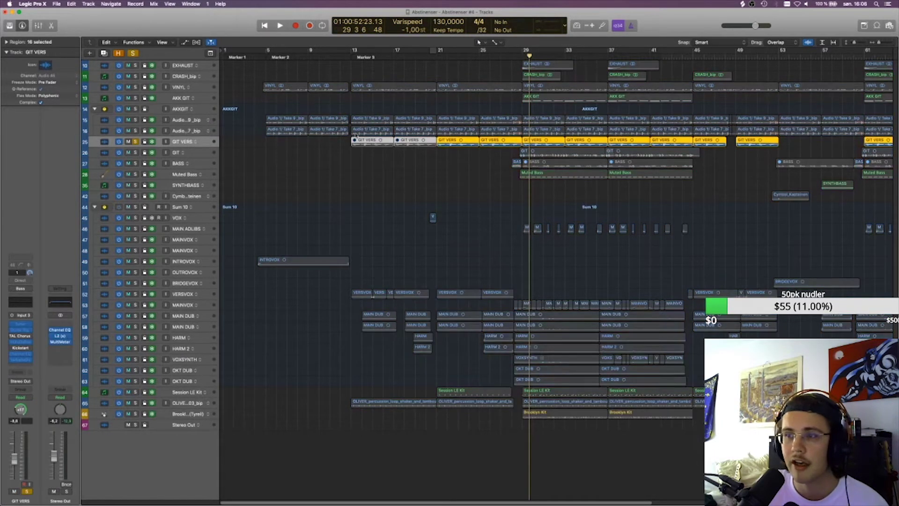
click(134, 53)
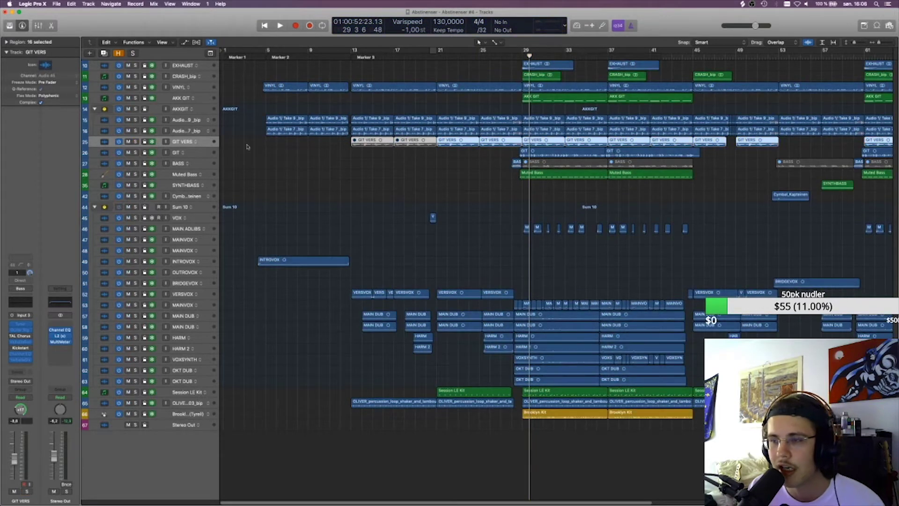
click(279, 174)
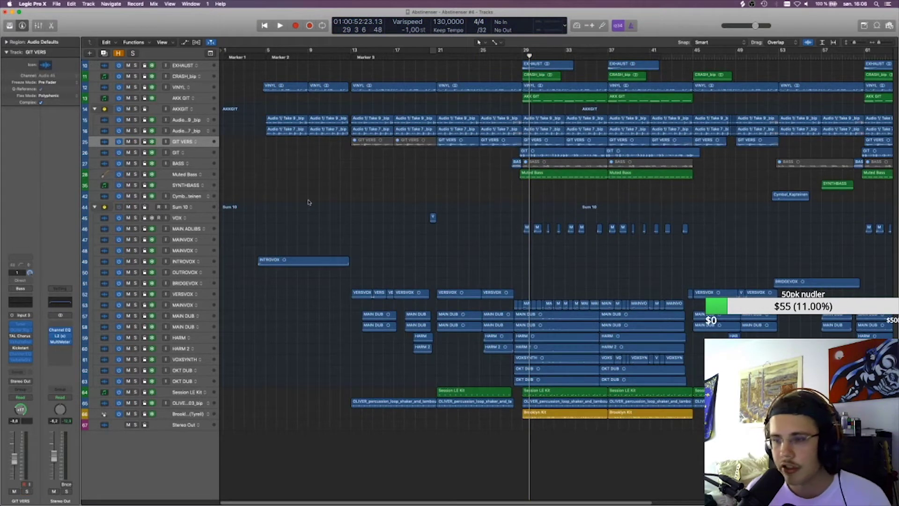
- Solo the Brooklyn Kit track and set a cycle range from bar 29 to bar 33
click(186, 393)
click(191, 414)
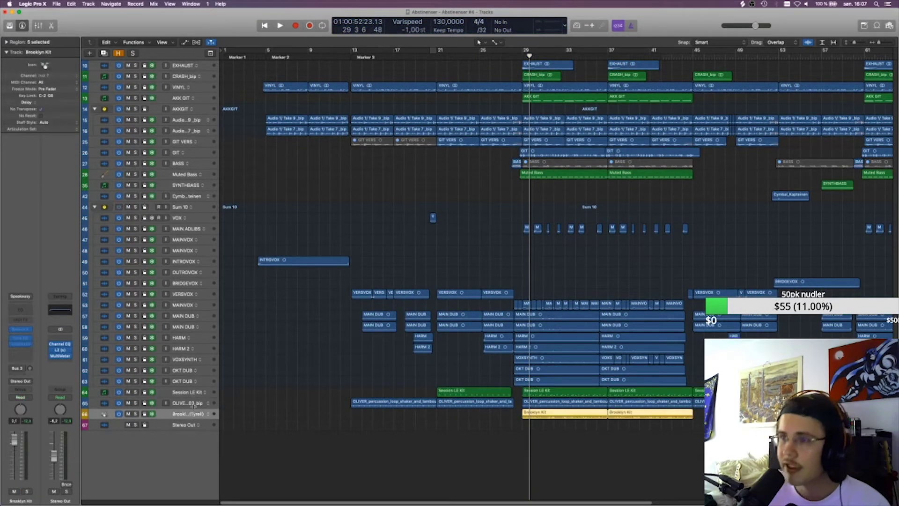
key(s)
drag(524, 51, 561, 58)
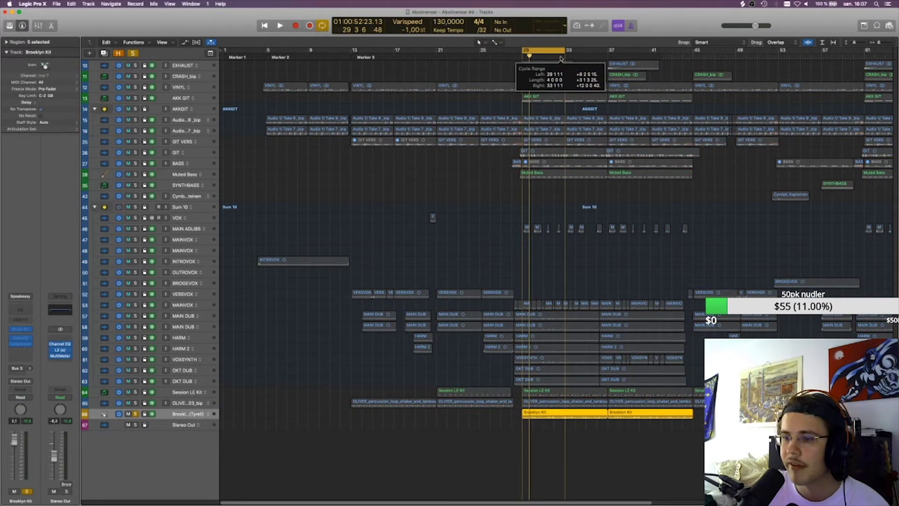
- Show the Library with the Brooklyn Kit track's drummer, play the soloed cycle range, and stop playback
click(9, 25)
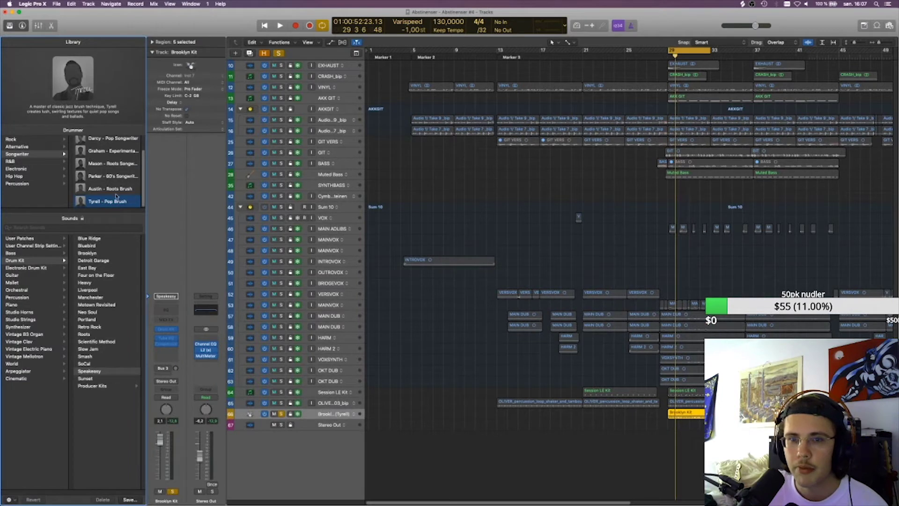
mouse_move(290, 401)
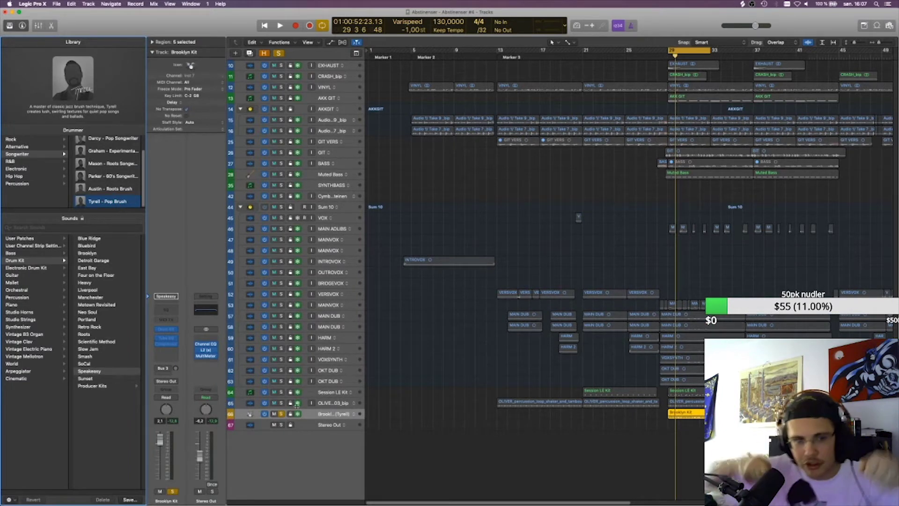
key(space)
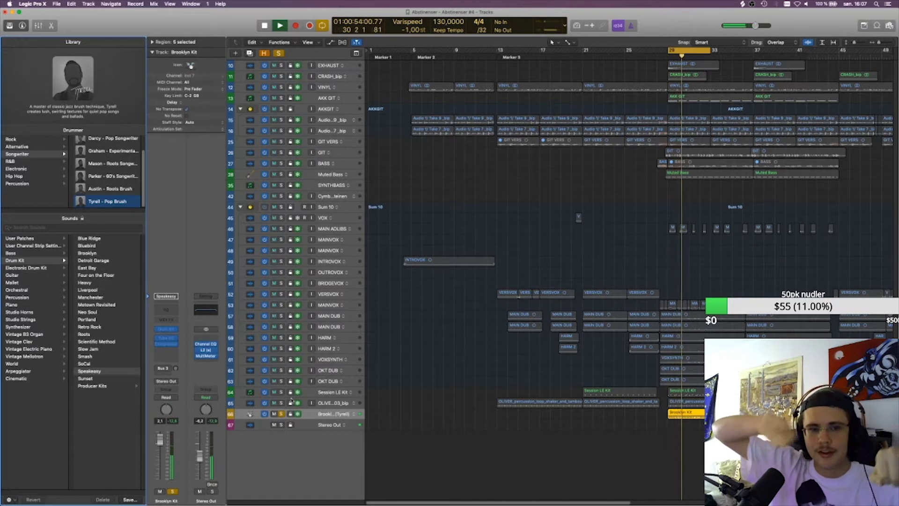
key(space)
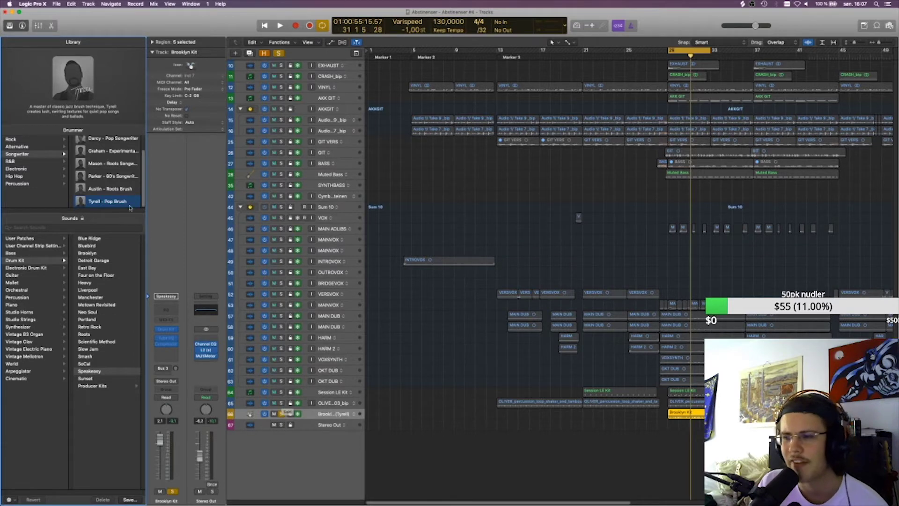
- View the arrangement enlarged, replay the soloed Brooklyn Kit cycle, and stop playback
drag(854, 42, 879, 42)
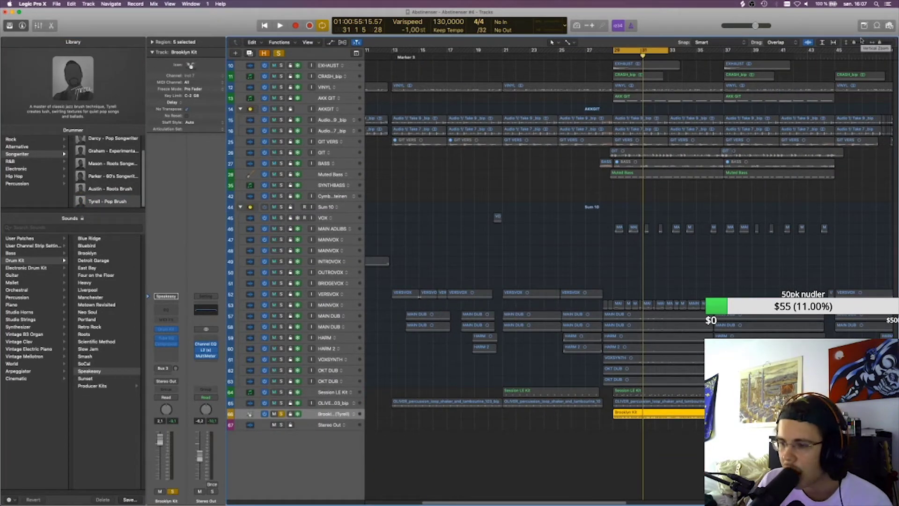
key(space)
drag(854, 42, 855, 43)
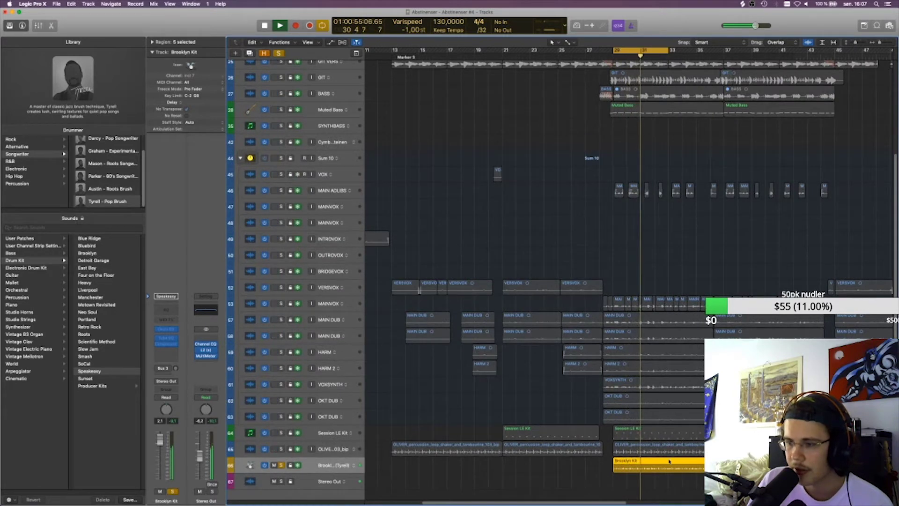
key(space)
- Convert the Brooklyn Kit drummer regions to MIDI, unfreezing the track, and open them in the Piano Roll during playback
right_click(654, 381)
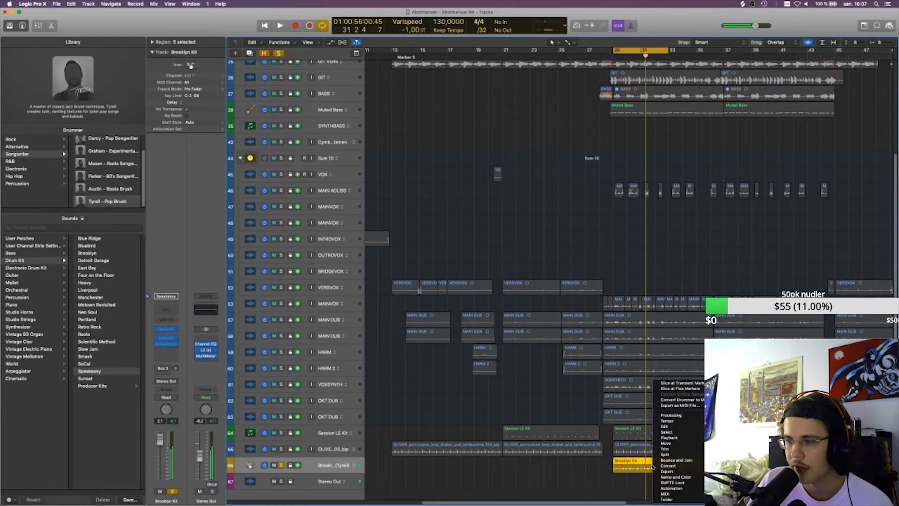
click(681, 399)
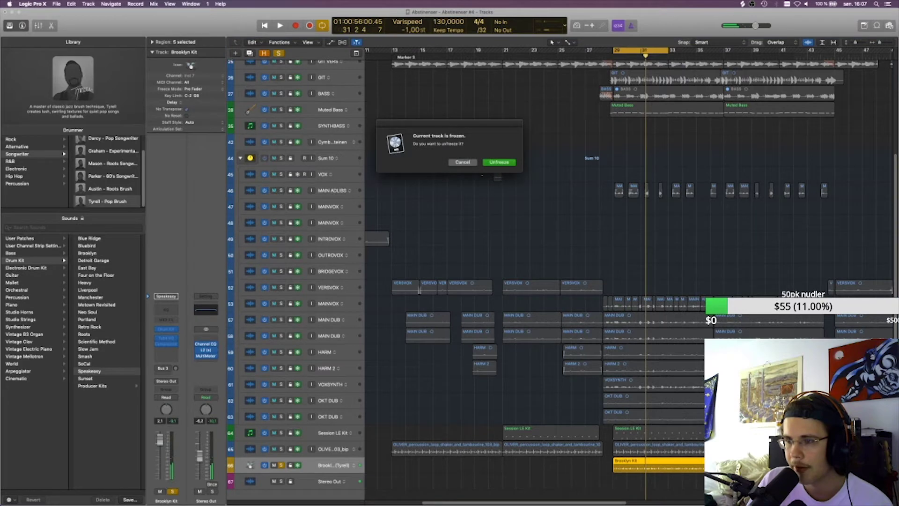
key(Return)
key(space)
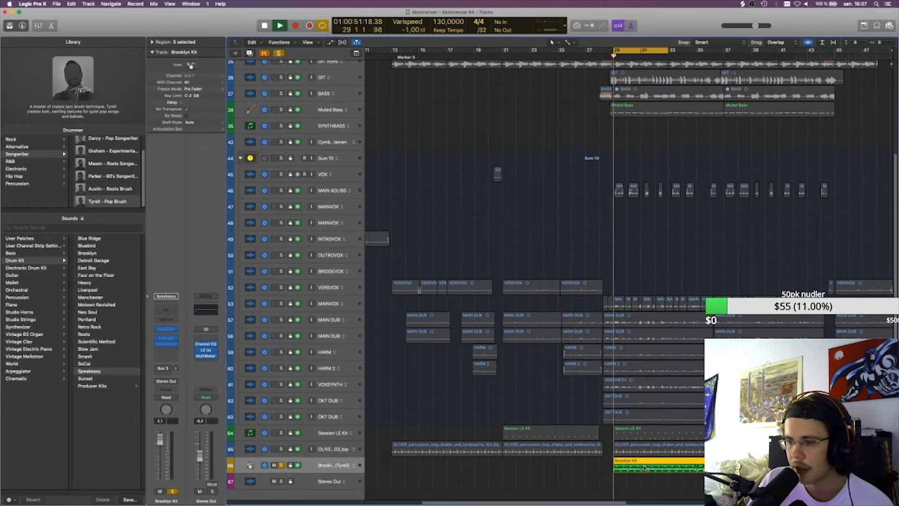
double_click(645, 469)
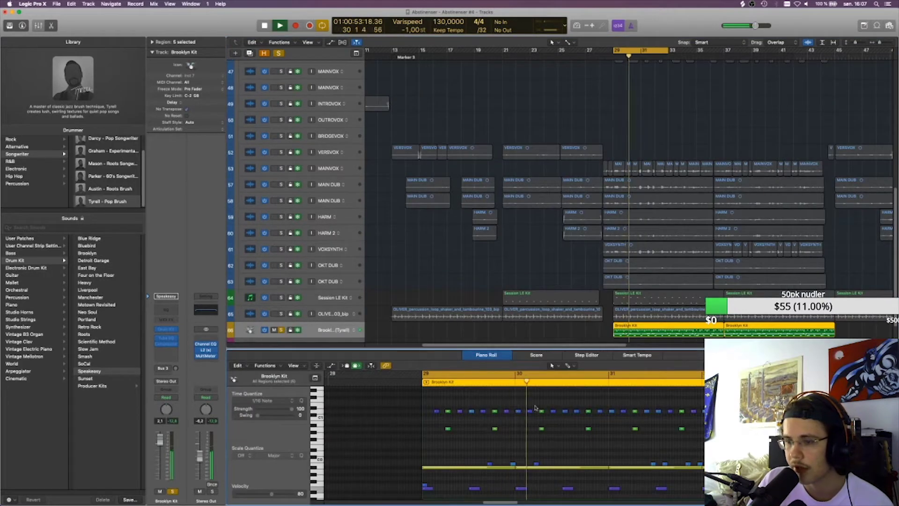
- Stop playback, select the Brooklyn Kit region starting at bar 29, and inspect its MIDI notes in the Piano Roll
key(space)
scroll(581, 417, down, 1)
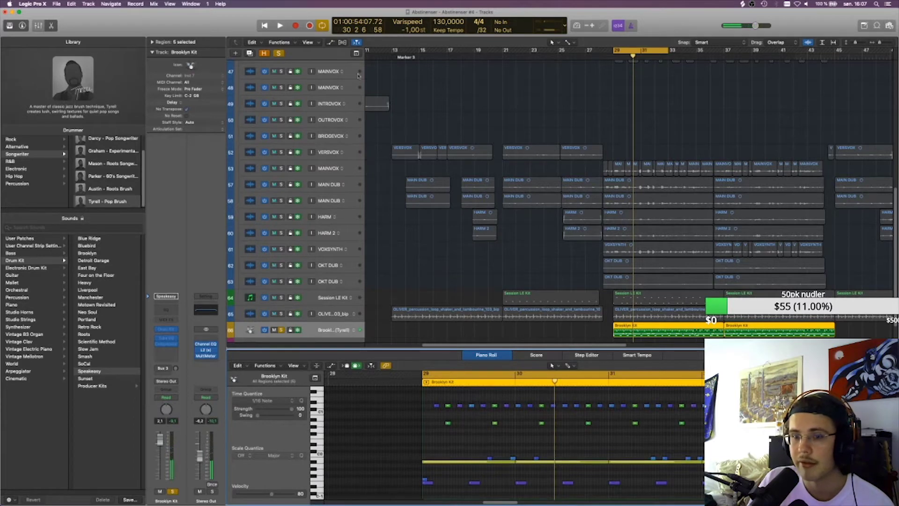
click(461, 329)
click(528, 339)
click(647, 331)
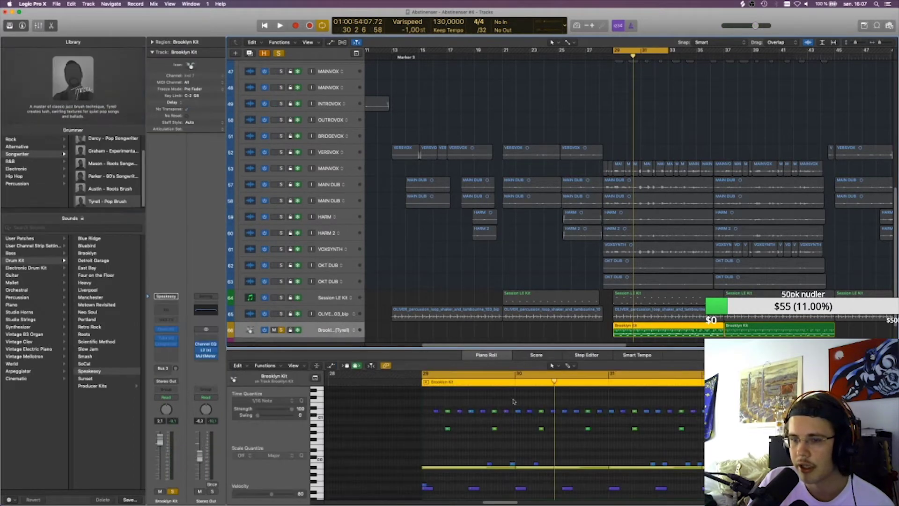
click(541, 356)
click(487, 355)
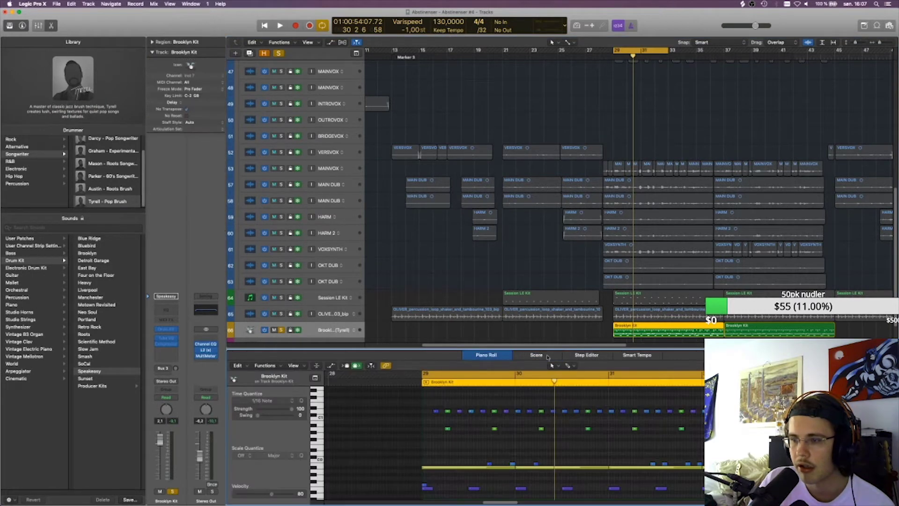
click(628, 341)
click(645, 334)
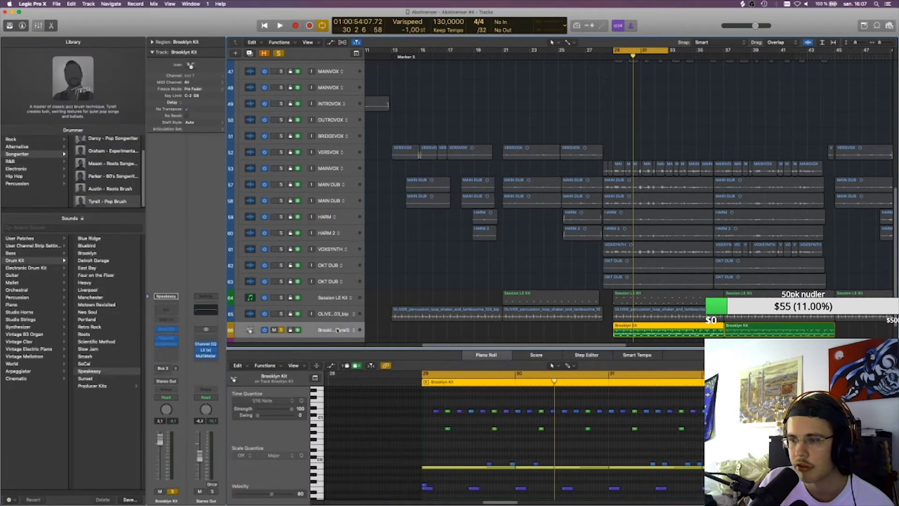
right_click(645, 338)
click(588, 333)
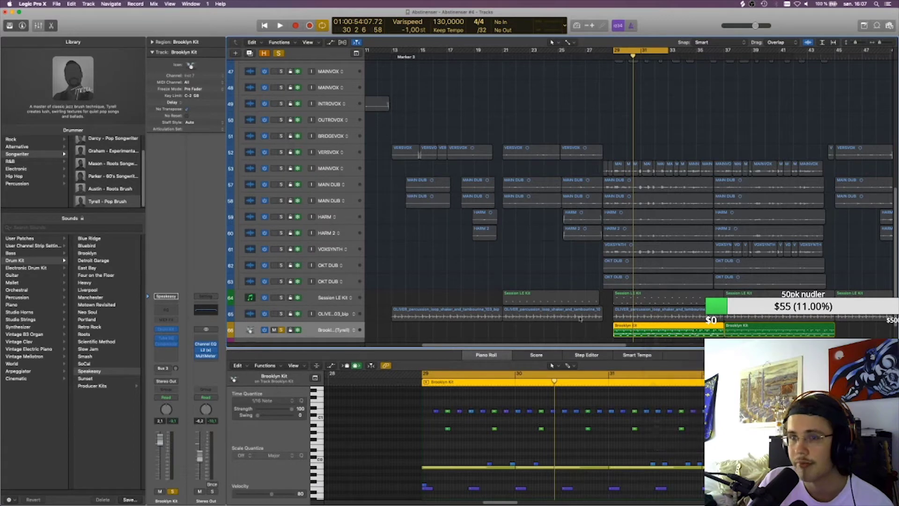
- Replay the cycle briefly, take the Brooklyn Kit track out of solo, and reduce the track heights to show most of the arrangement
key(space)
key(space)
click(588, 333)
key(s)
scroll(595, 190, up, 4)
scroll(594, 189, down, 6)
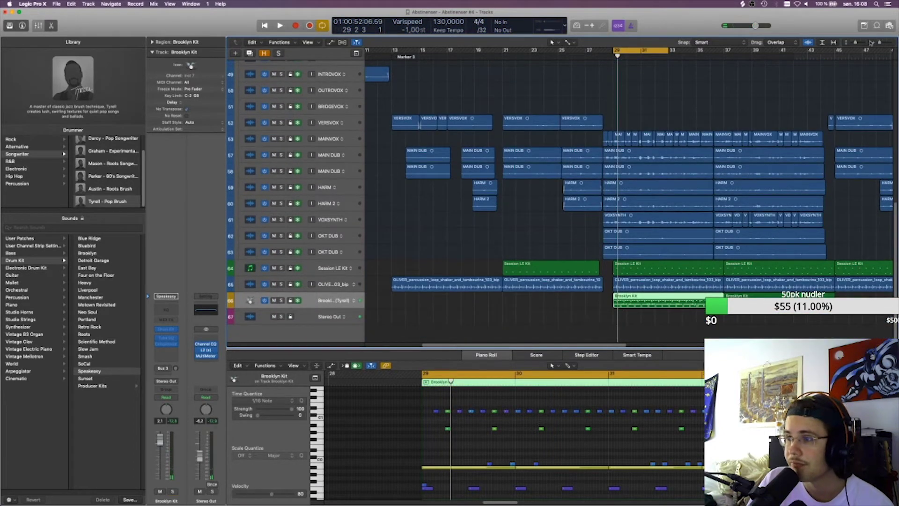
drag(857, 43, 852, 43)
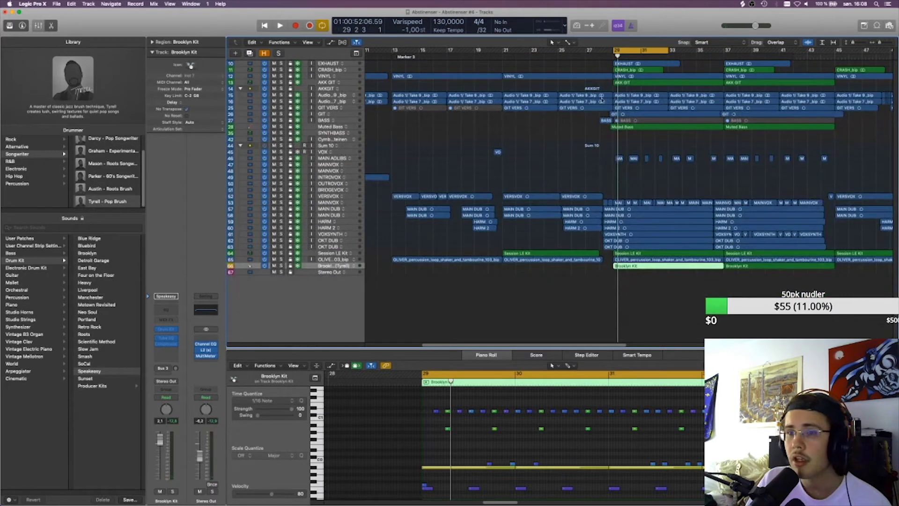
- Solo the Session LE Kit, OLIVER percussion loop, and Brooklyn Kit tracks together and play the cycle
click(338, 159)
click(336, 146)
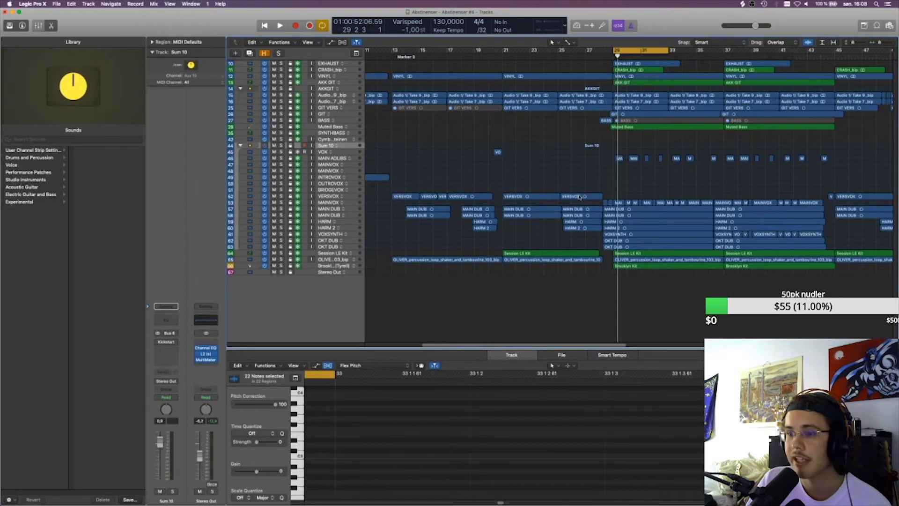
drag(279, 255, 280, 265)
key(space)
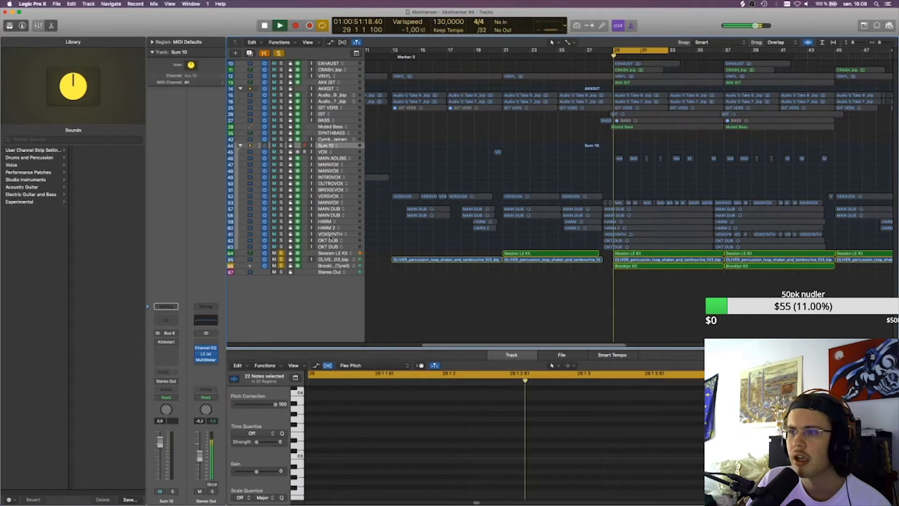
- Add AKKGIT, GIT, BASS, and Muted Bass to the soloed playback, and clear all solos to finish on the EXHAUST track
click(280, 88)
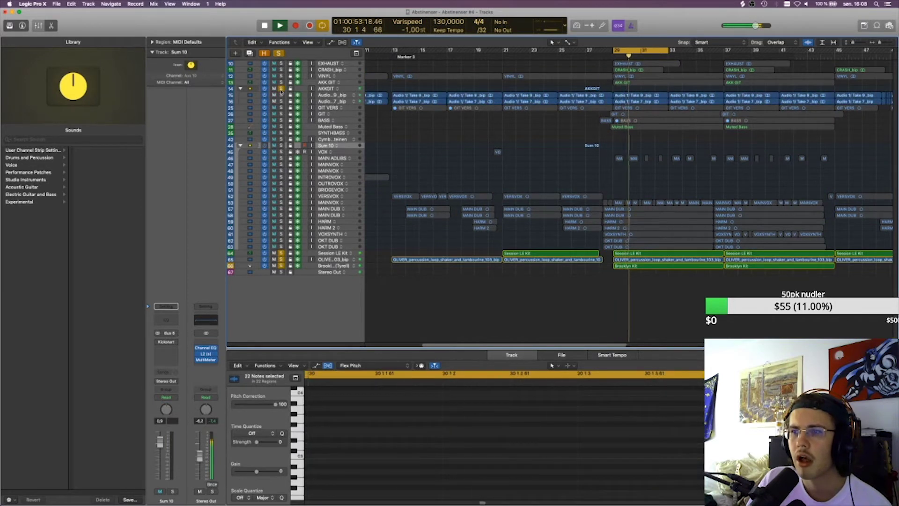
drag(280, 113, 280, 127)
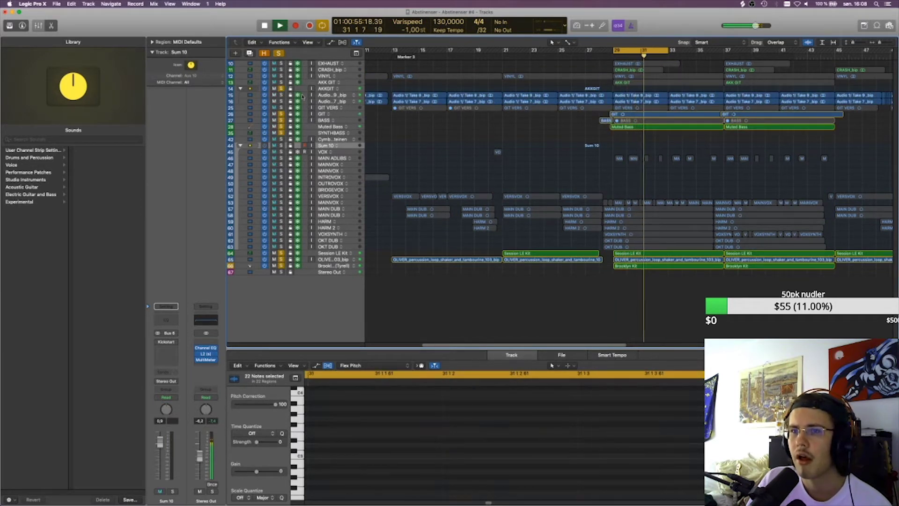
click(278, 53)
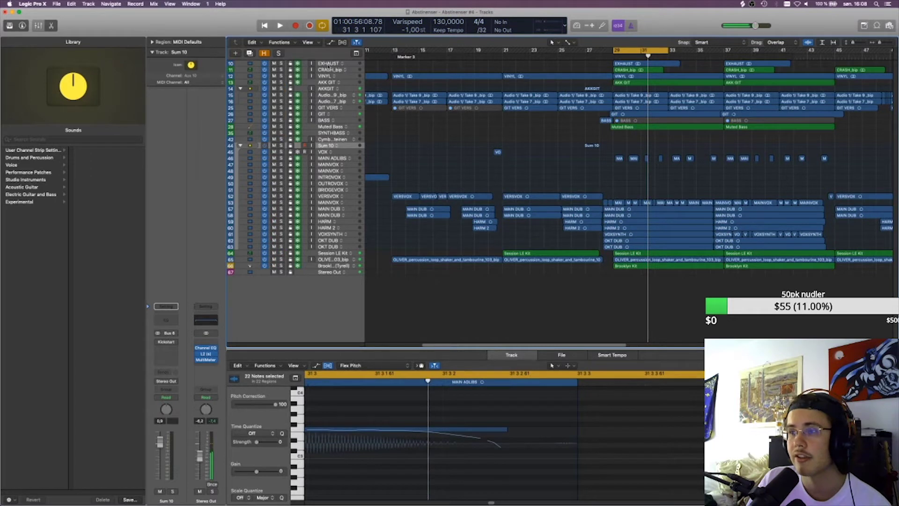
click(330, 66)
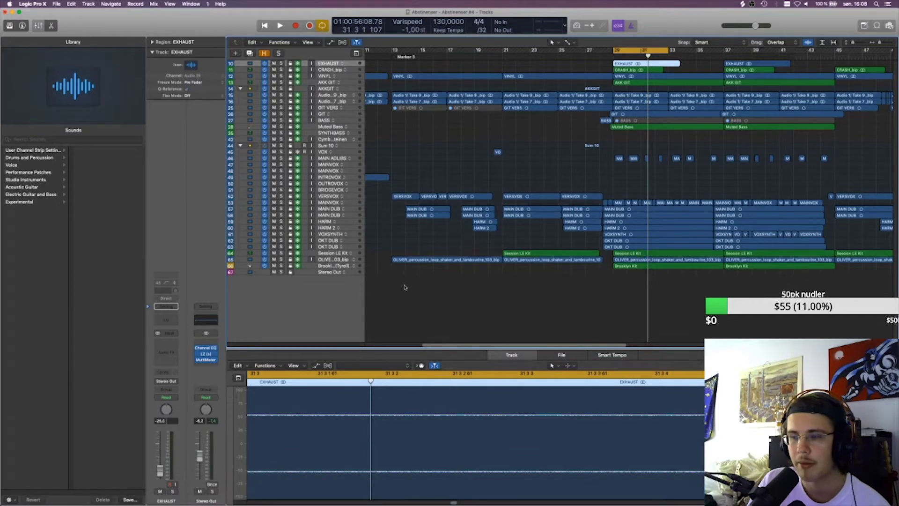
- Audition the Session LE Kit track in solo, clear the solo, and toggle its mute on and off
click(625, 254)
key(s)
key(space)
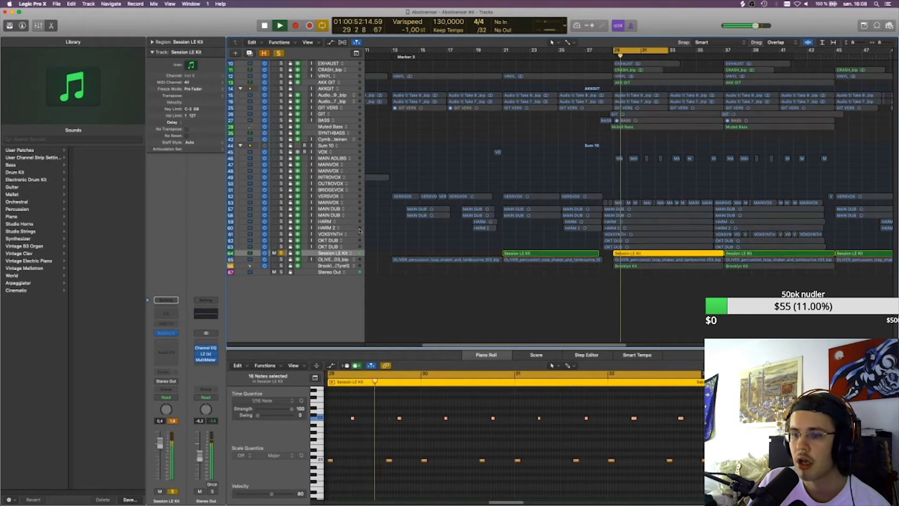
key(s)
key(m)
click(420, 299)
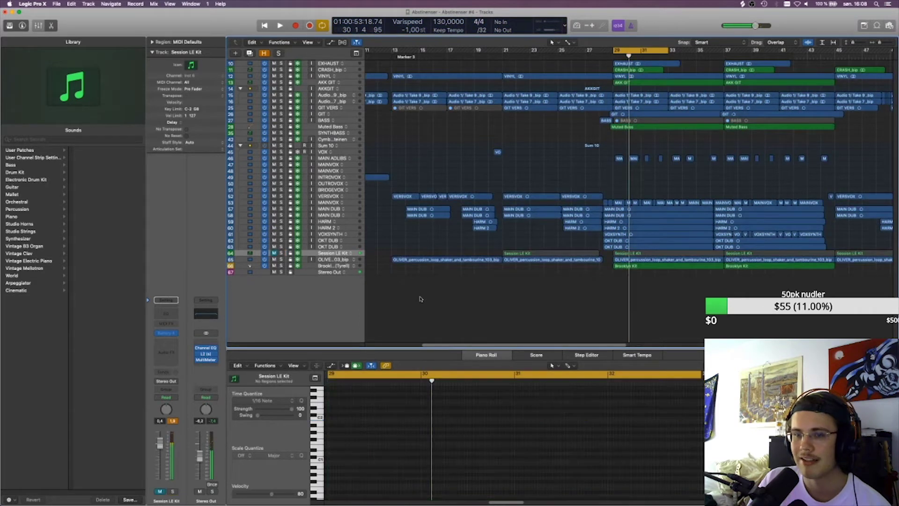
click(273, 253)
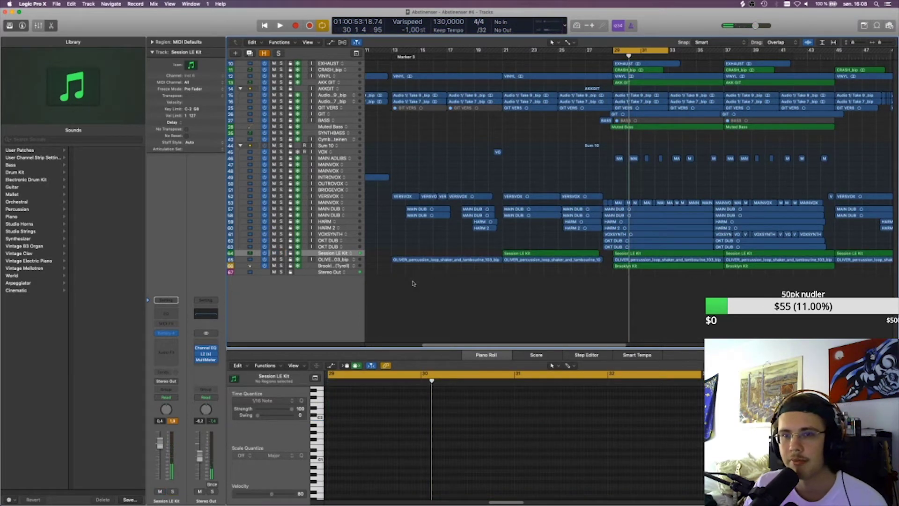
- Solo the BASS and Muted Bass tracks to compare them, and clear the solos with the playhead at bar 28
click(319, 63)
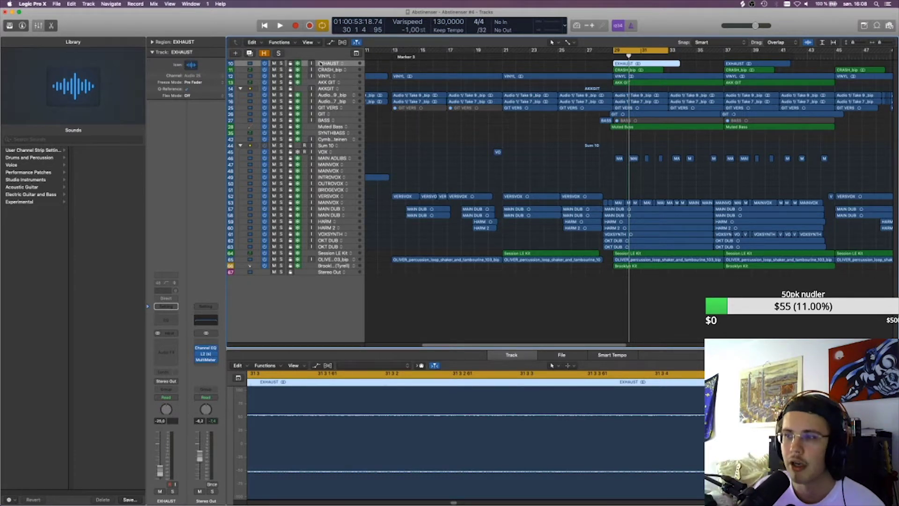
click(326, 121)
key(s)
click(324, 127)
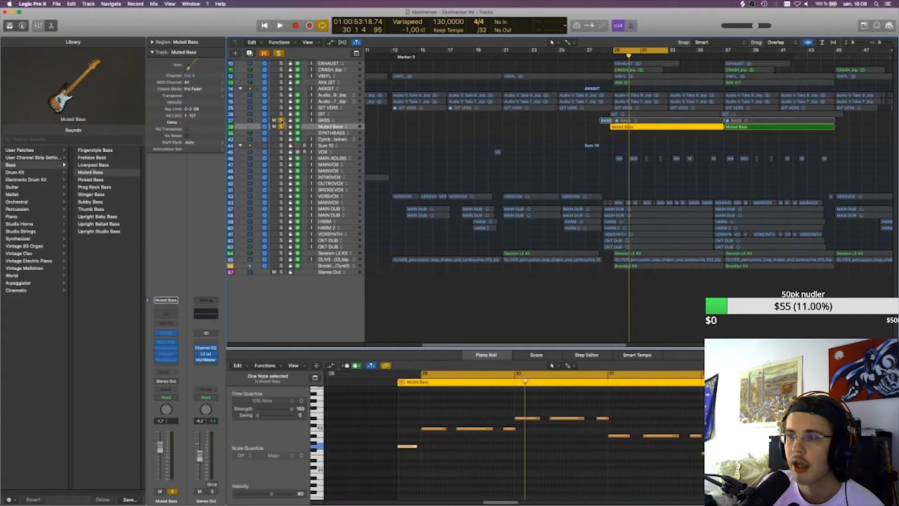
click(281, 122)
key(space)
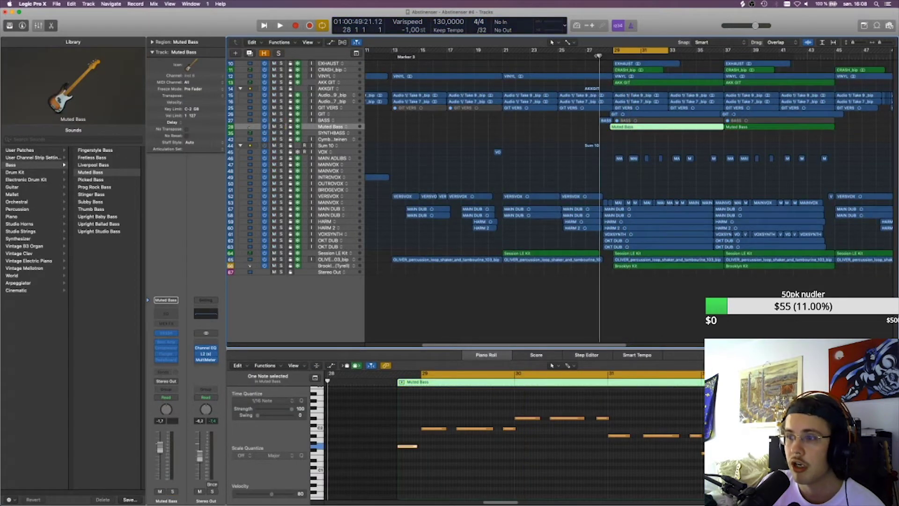
- Unmute the BASS region at bar 29, unfreezing its track, and audition BASS in and out of solo with Muted Bass muted
click(661, 118)
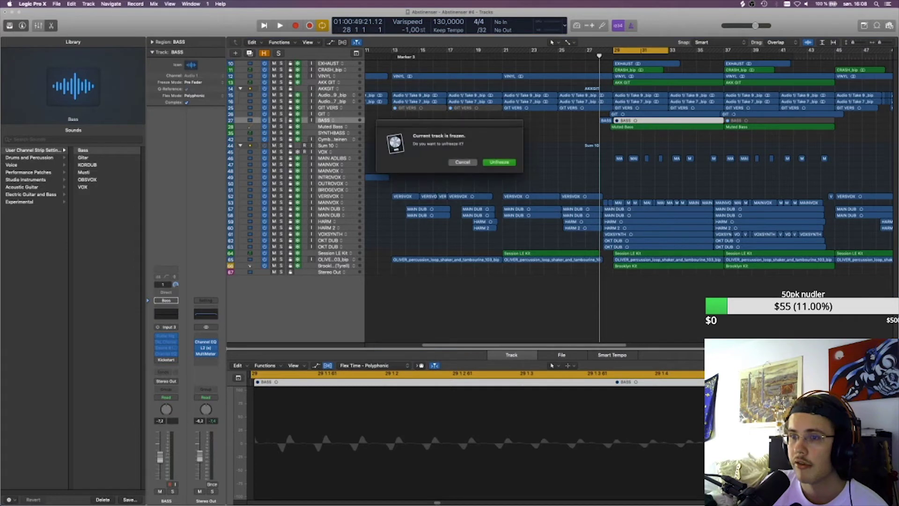
click(498, 163)
key(space)
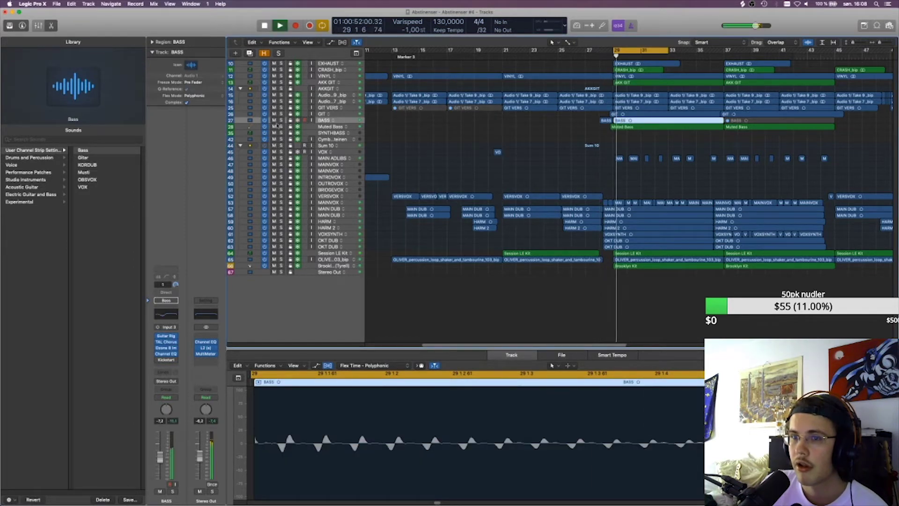
click(280, 121)
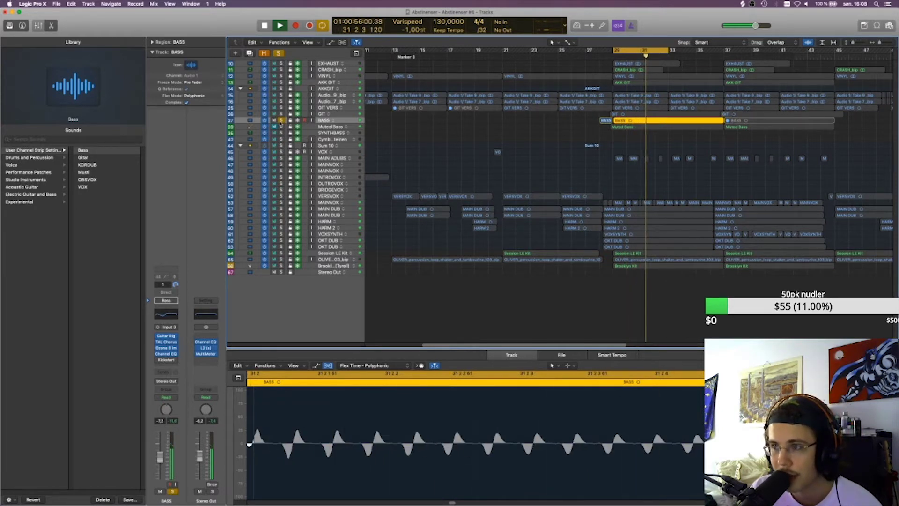
click(281, 121)
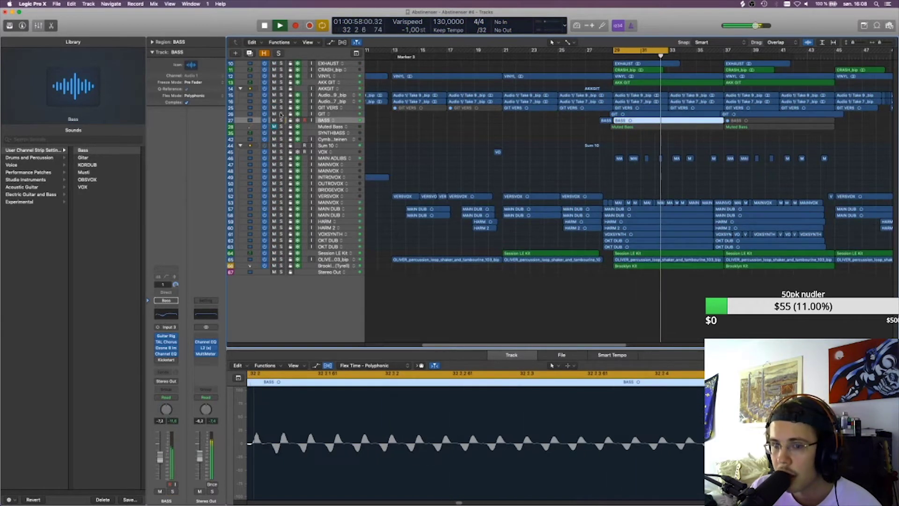
- Raise the BASS track's volume to -4.8 dB while the cycle plays, and stop playback
drag(160, 457, 161, 445)
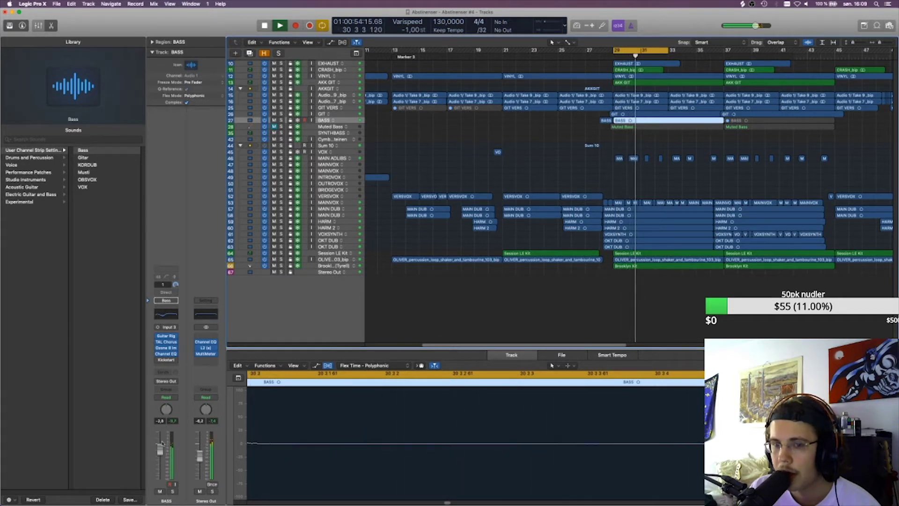
drag(161, 441, 161, 450)
key(space)
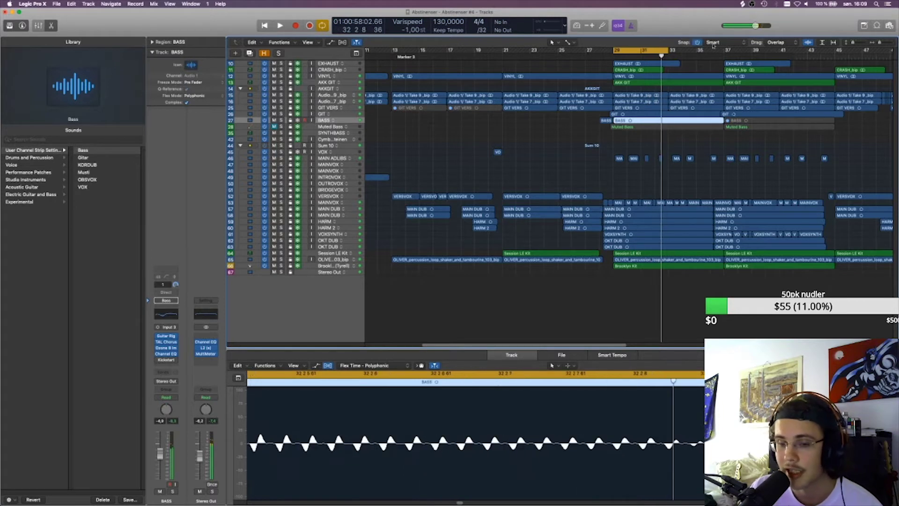
- Switch to Finder and browse Dropbox to the Musikk folder inside MUSIKK and Kapteinen Fa Real
mouse_move(161, 492)
click(130, 485)
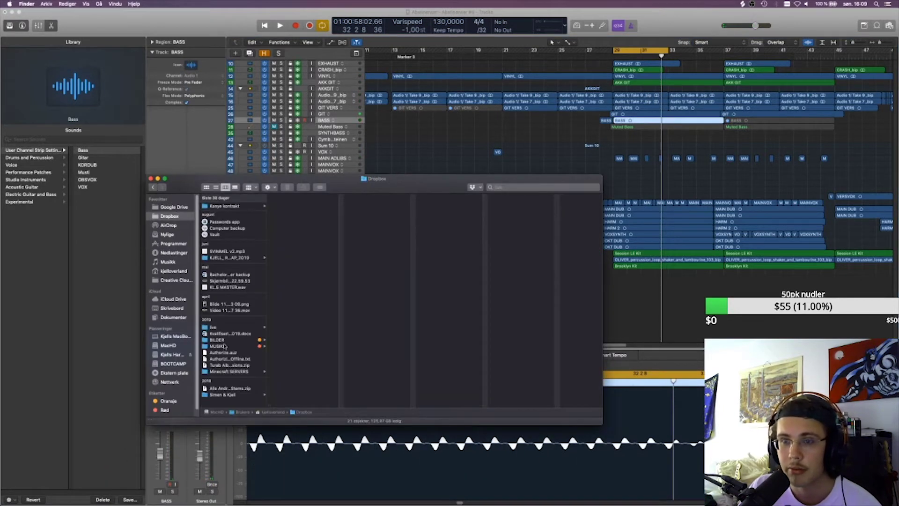
drag(358, 183, 363, 316)
click(222, 479)
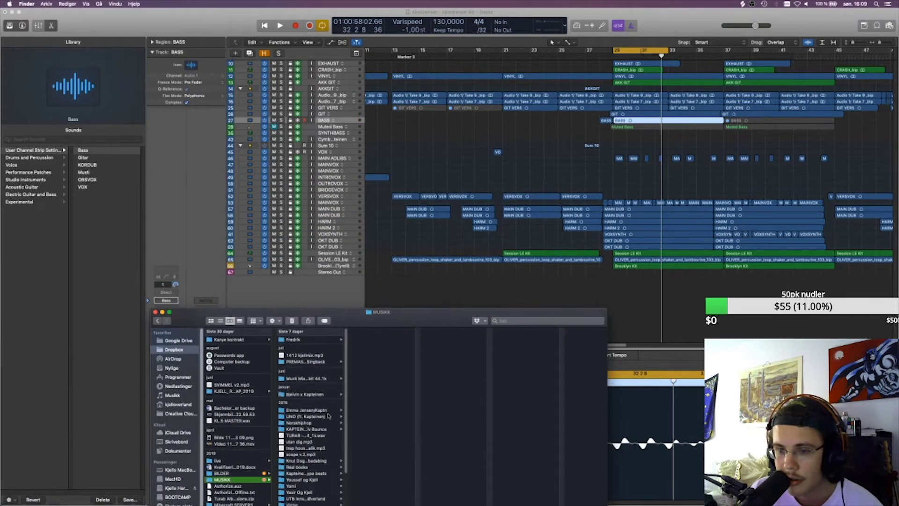
scroll(323, 411, down, 5)
click(316, 462)
key(Right)
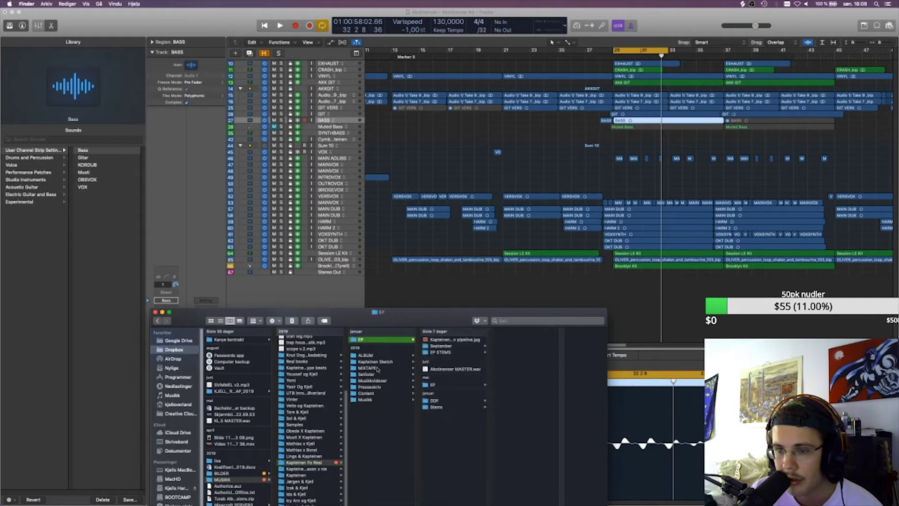
click(372, 400)
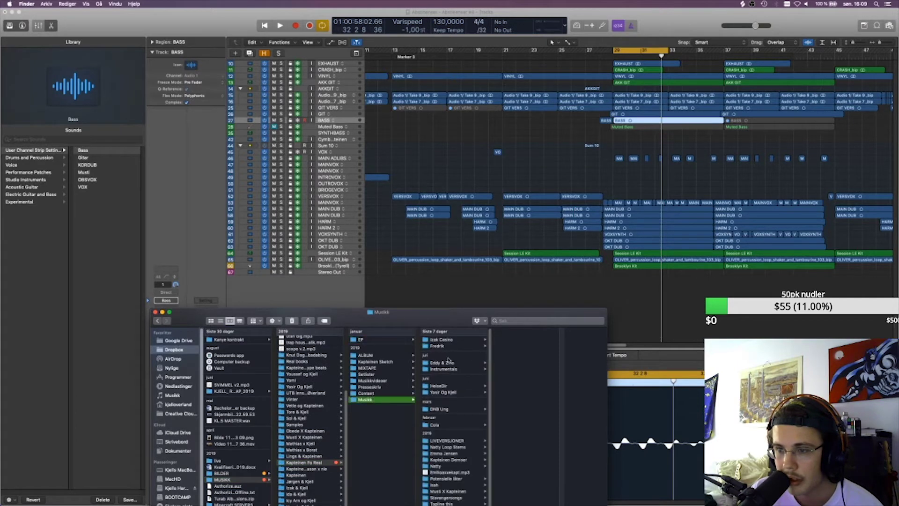
- Search only the Musikk folder for "abstin" and show the matching files in column view
click(518, 320)
text(abstin)
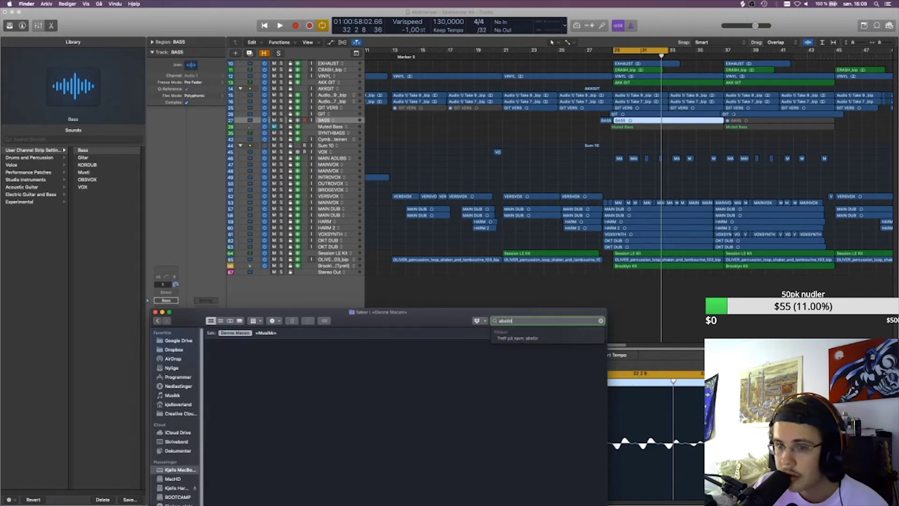
click(266, 333)
drag(344, 312, 324, 188)
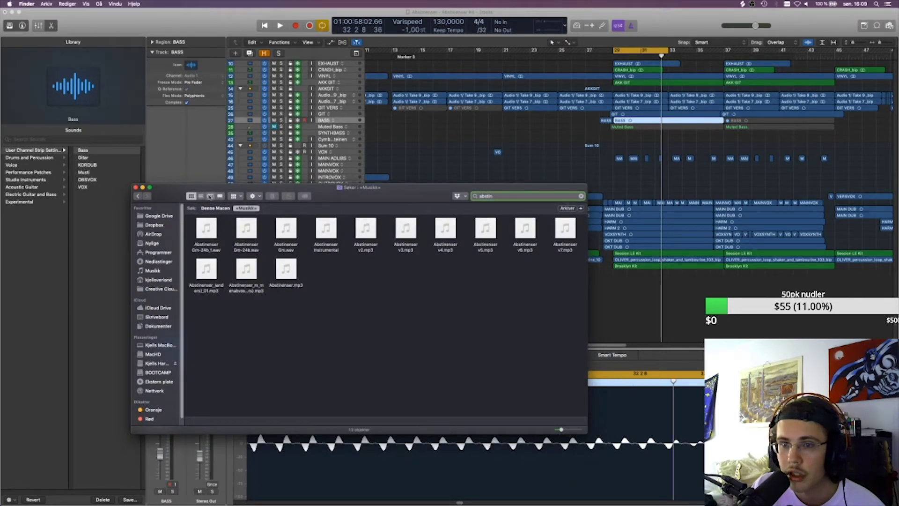
click(209, 196)
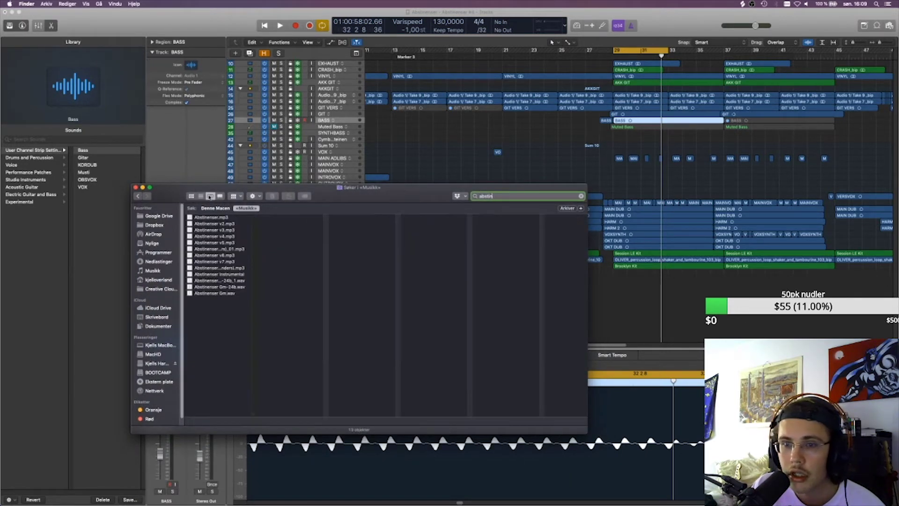
- Preview the Abstinenser v2.mp3 demo with Quick Look and lower its playback volume
click(227, 218)
click(228, 224)
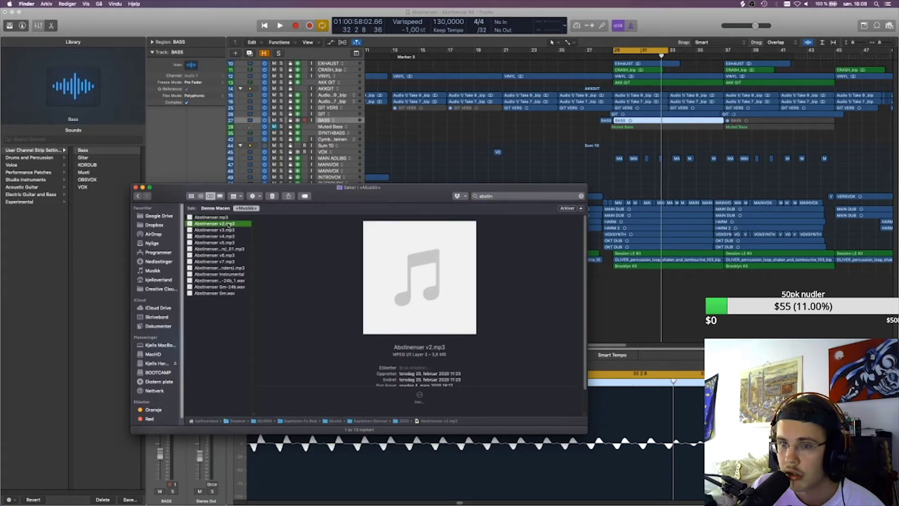
key(space)
mouse_move(520, 312)
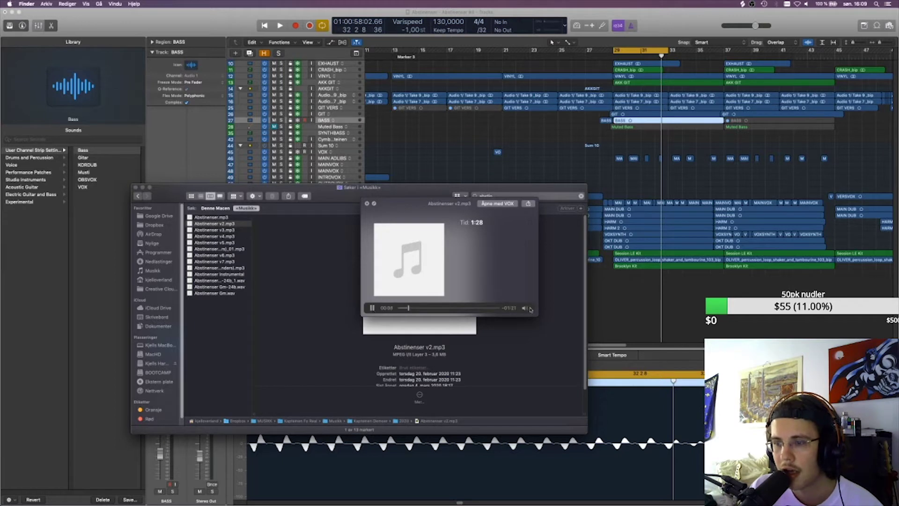
drag(526, 289, 530, 301)
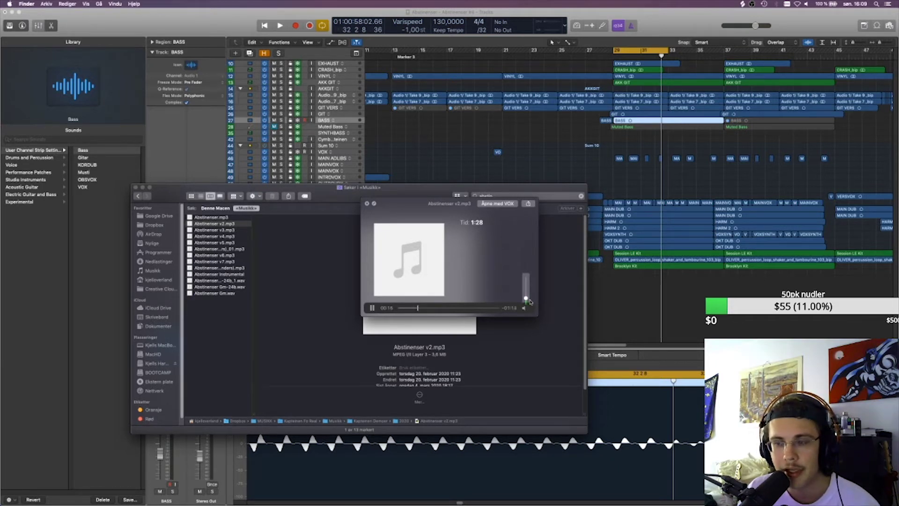
- Fine-tune the preview volume of Abstinenser v2.mp3 and skip ahead to about 0:31 to keep listening
drag(530, 301, 528, 297)
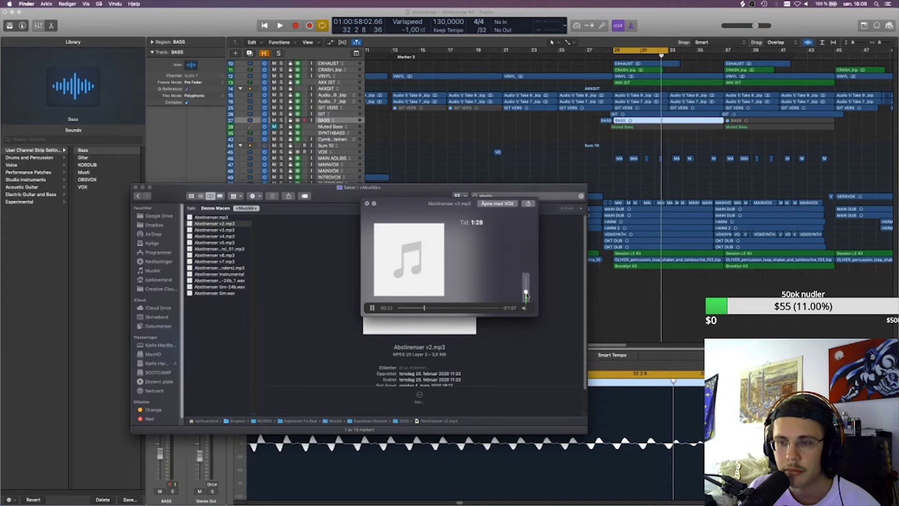
drag(527, 295, 528, 303)
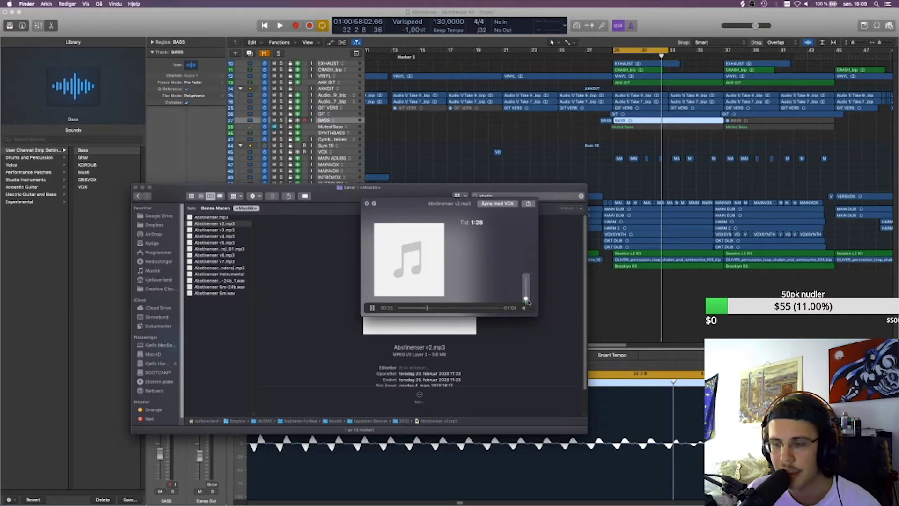
click(435, 309)
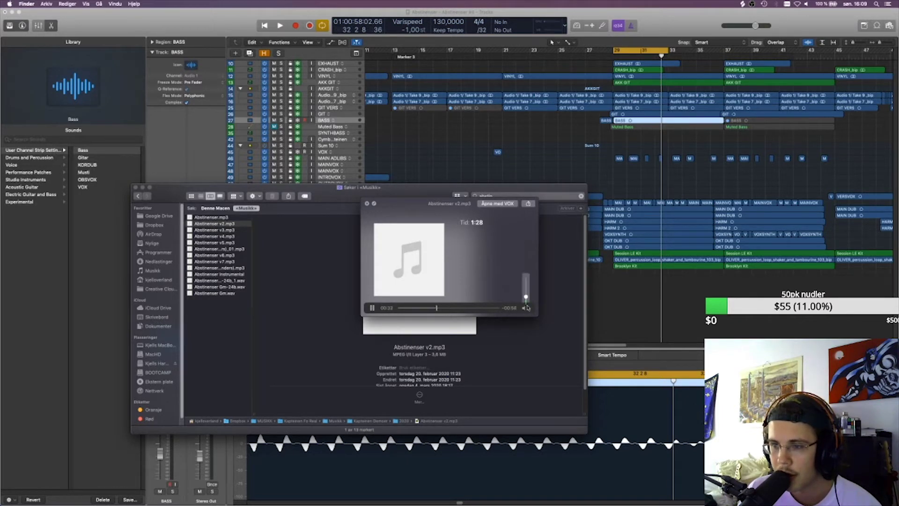
mouse_move(525, 302)
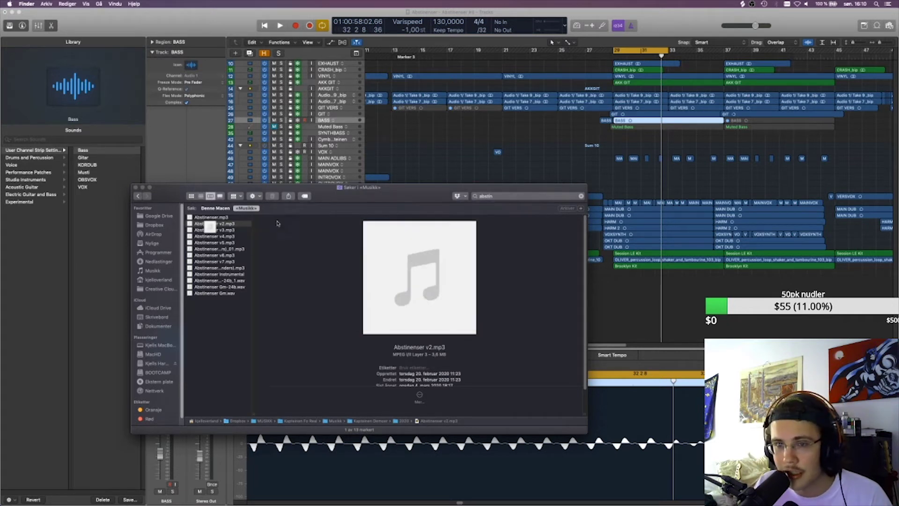
- Preview Abstinenser v3.mp3 with Quick Look, listening from about 0:27 and about 1:28
click(240, 231)
key(space)
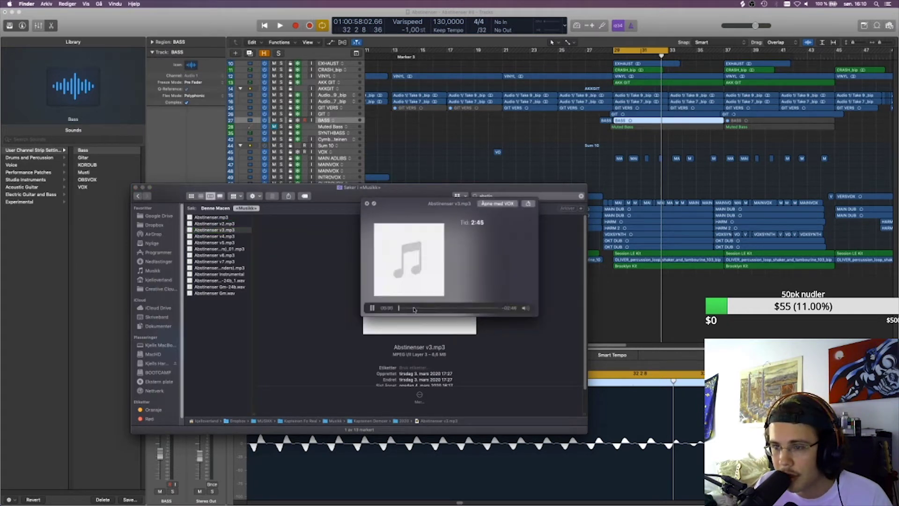
click(414, 308)
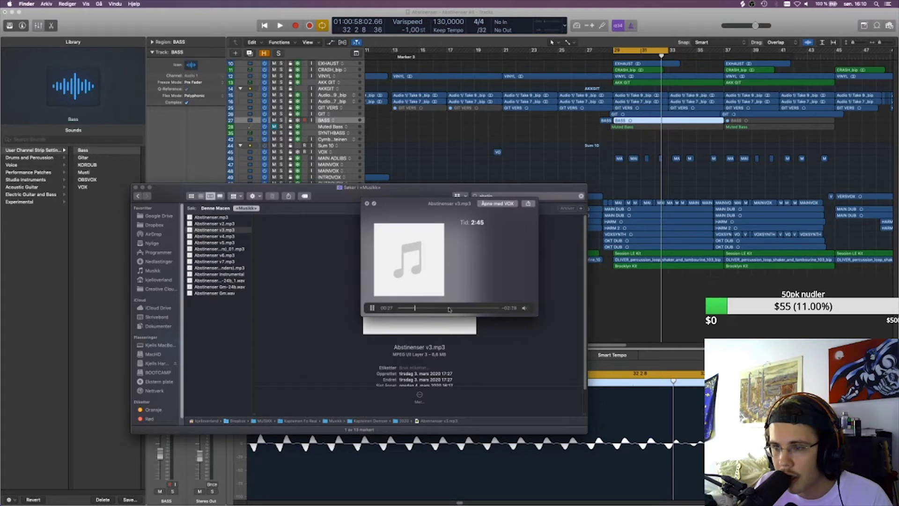
drag(438, 310, 453, 309)
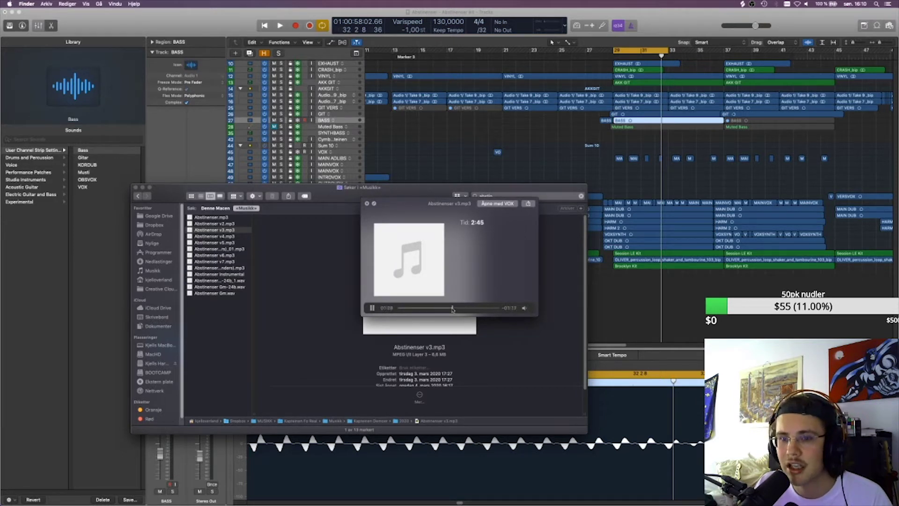
- Preview the original Abstinenser.mp3 at reduced volume from about 0:20, and close the preview after listening
click(225, 218)
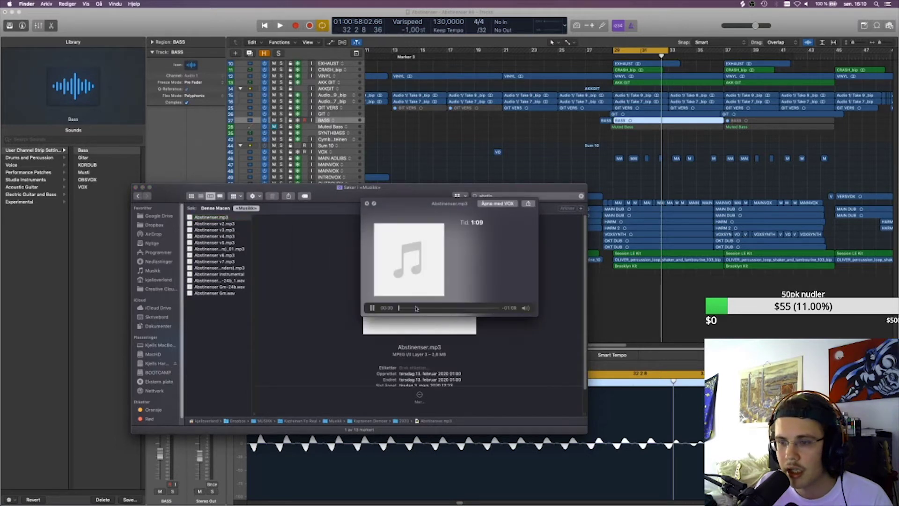
drag(525, 277, 526, 294)
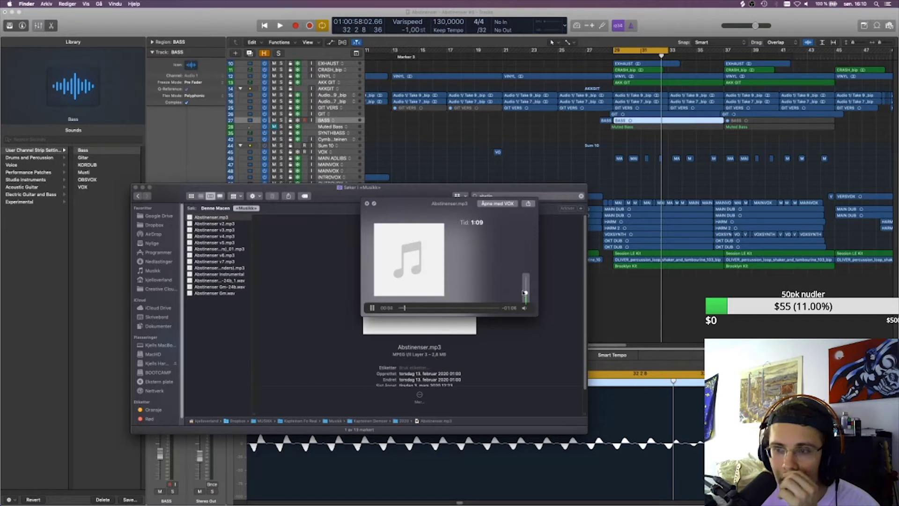
click(427, 308)
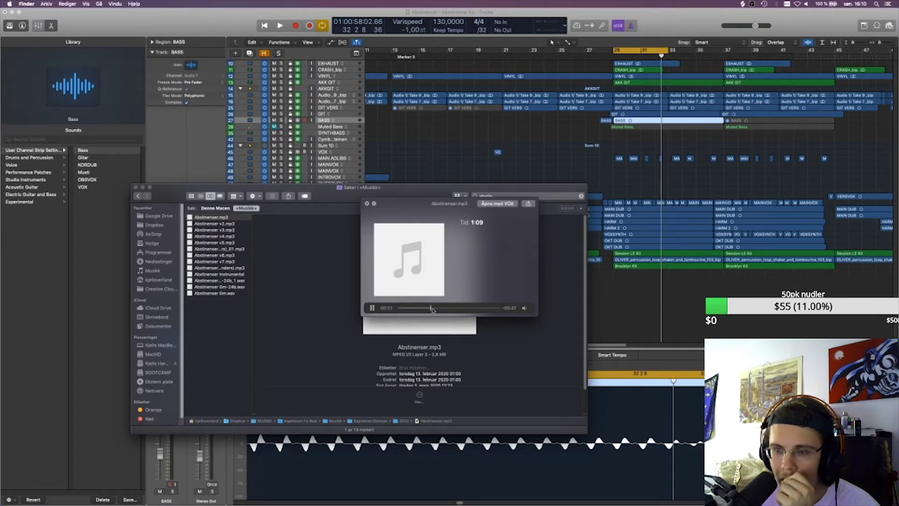
mouse_move(525, 308)
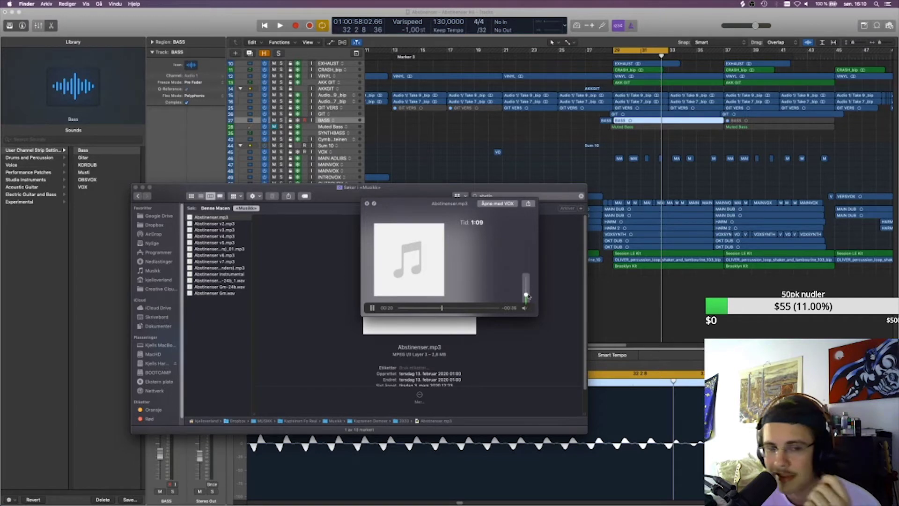
drag(526, 294, 525, 297)
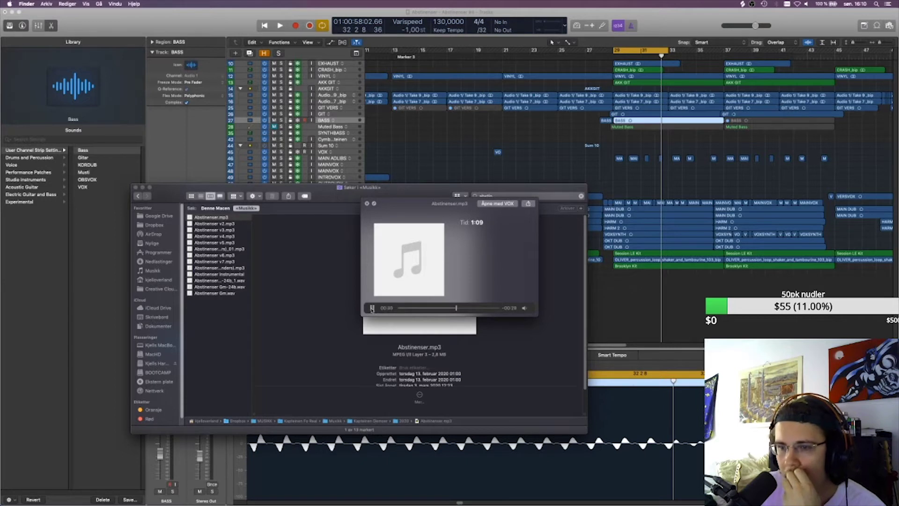
click(371, 308)
click(367, 203)
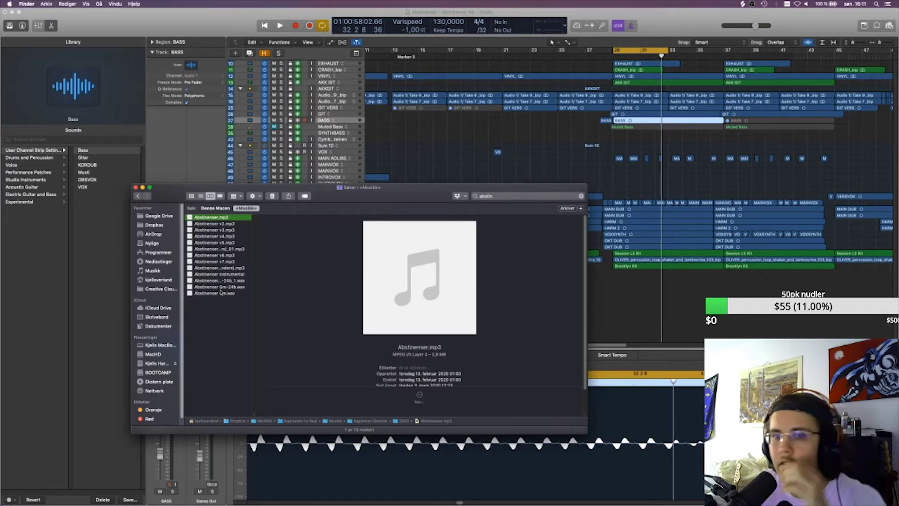
- Preview Abstinenser v4.mp3 with Quick Look, skip to about 1:08, and close the preview
key(Down)
key(Down)
key(Down)
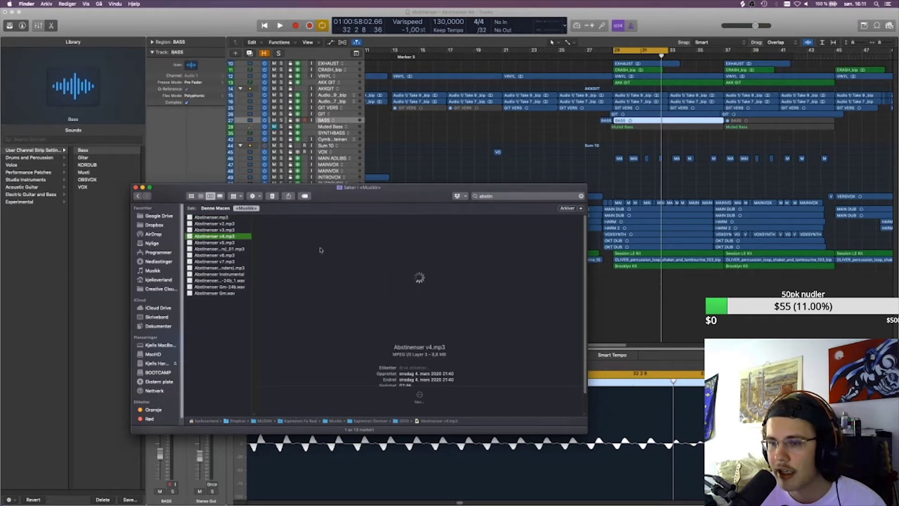
key(space)
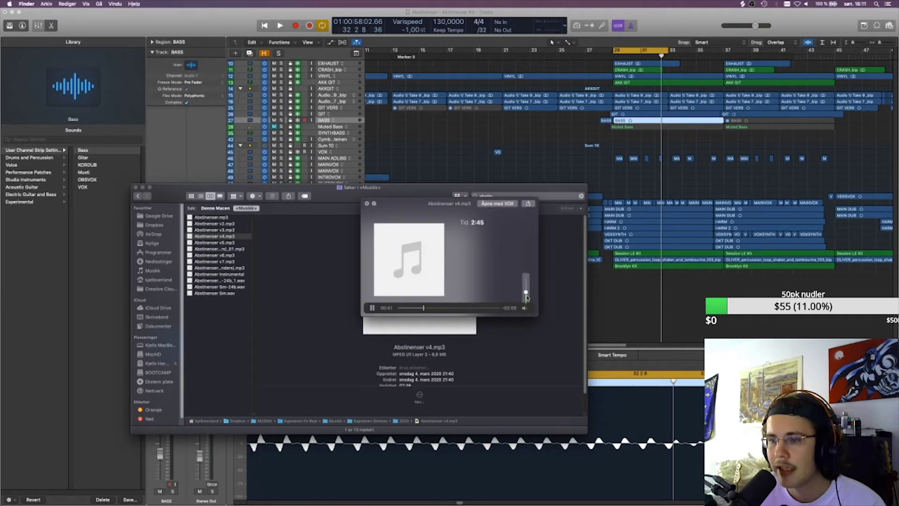
click(440, 308)
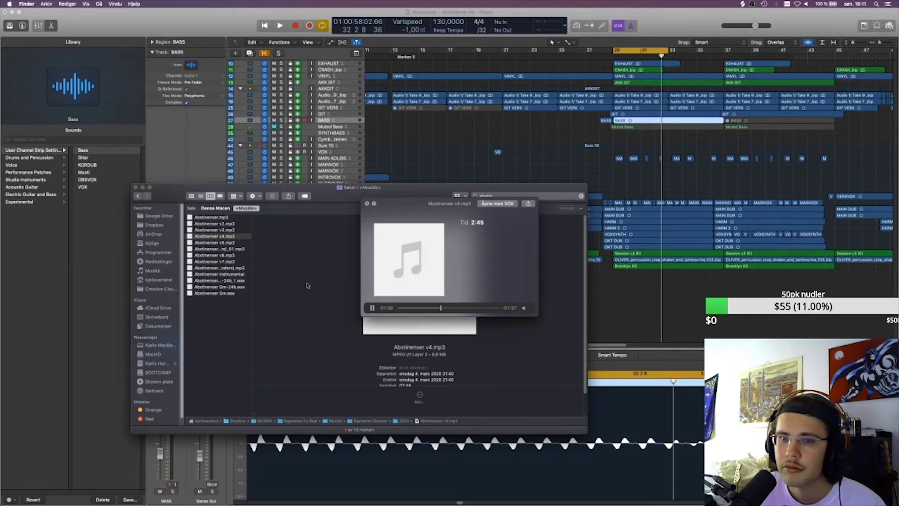
key(space)
- Preview Abstinenser v5.mp3 with Quick Look at reduced volume, and close the preview
click(225, 242)
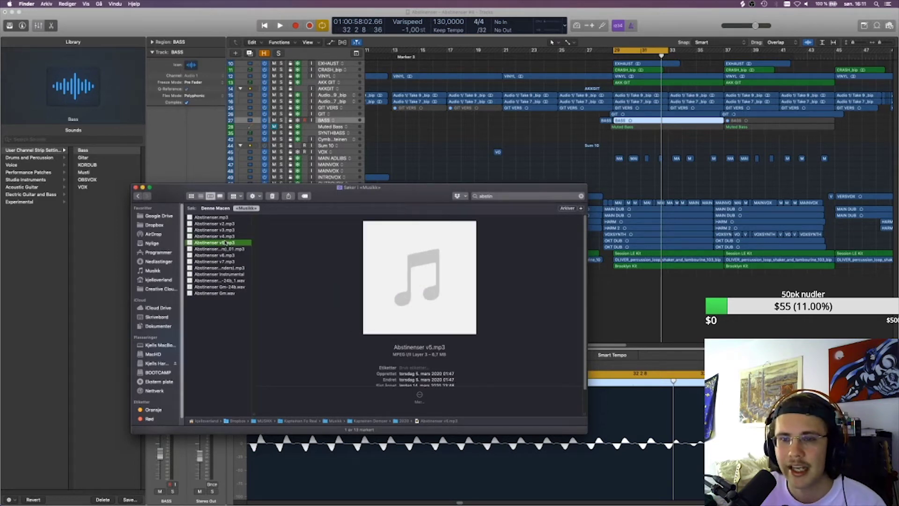
key(space)
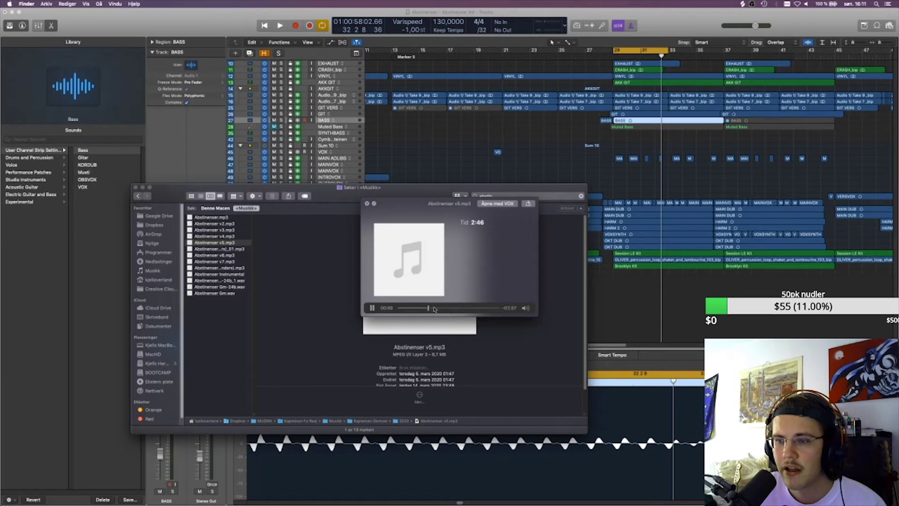
mouse_move(526, 307)
drag(526, 279, 525, 297)
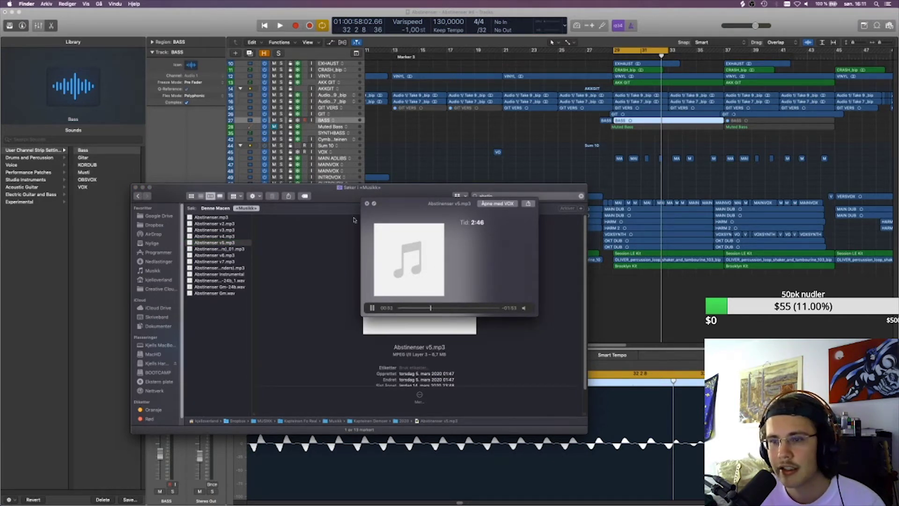
click(367, 203)
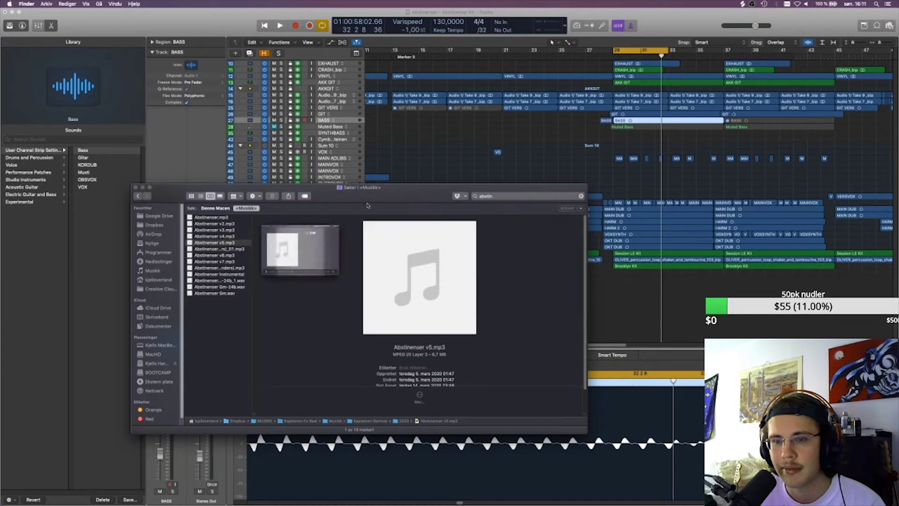
- Preview Abstinenser v6.mp3 from about 0:24 at reduced volume, and close the preview
click(226, 257)
key(space)
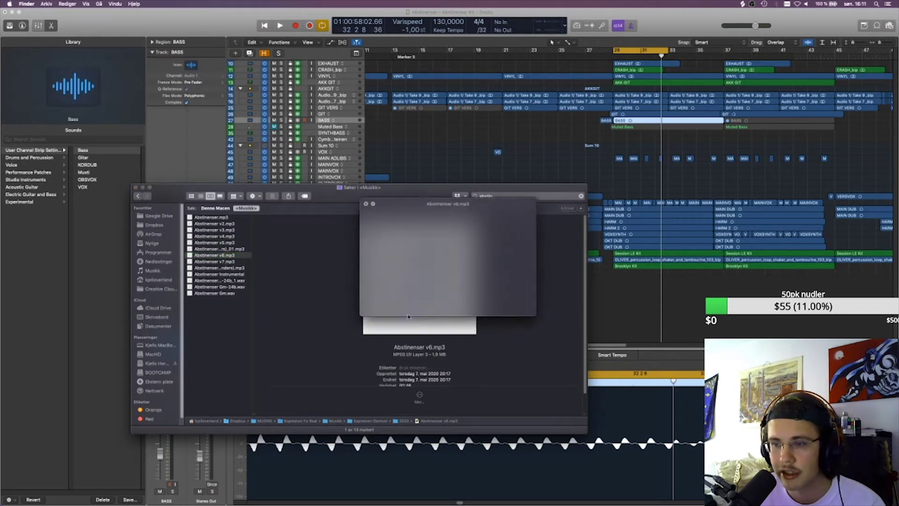
click(451, 308)
mouse_move(525, 307)
drag(526, 284, 526, 292)
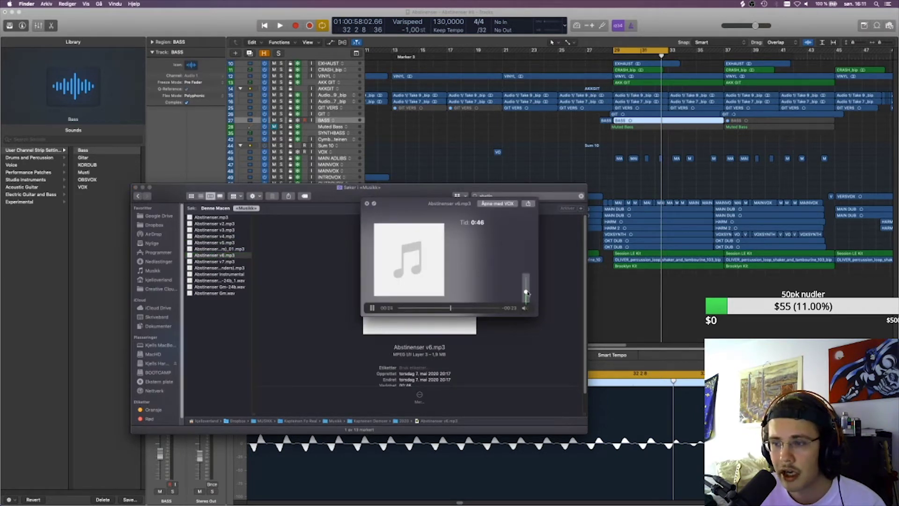
click(373, 308)
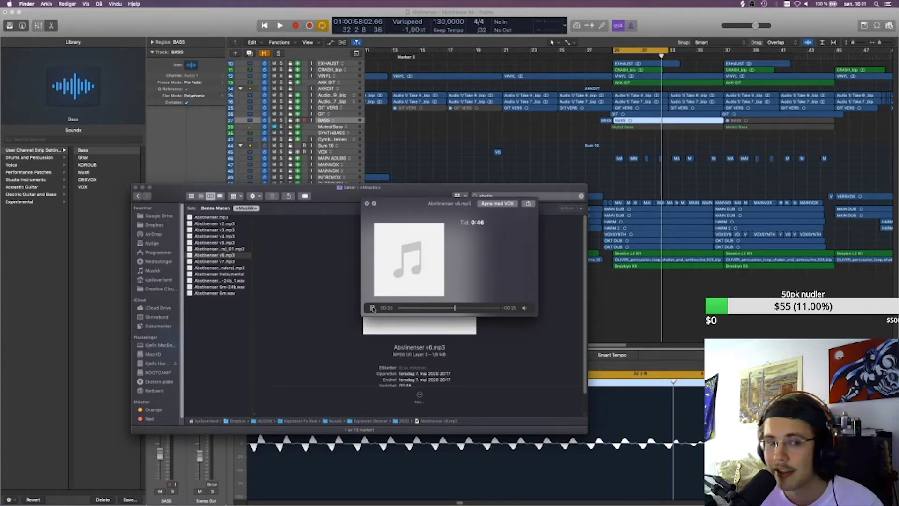
key(space)
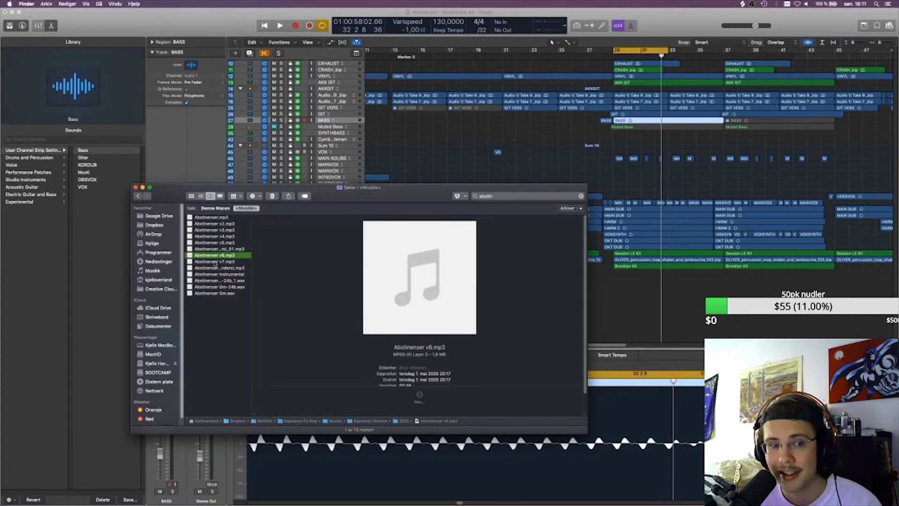
- Preview Abstinenser v7.mp3 from about 0:23 at reduced volume, pause it and close the preview
click(215, 261)
key(space)
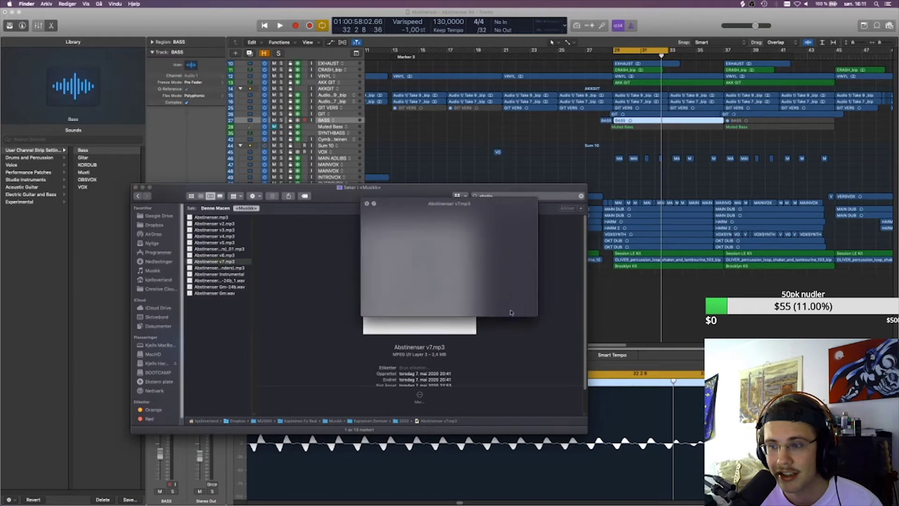
click(525, 294)
click(437, 307)
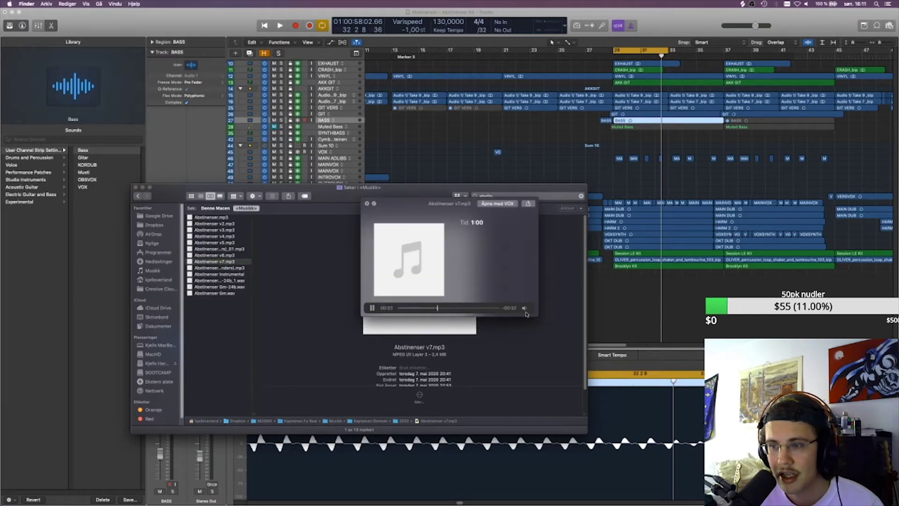
drag(526, 294, 526, 297)
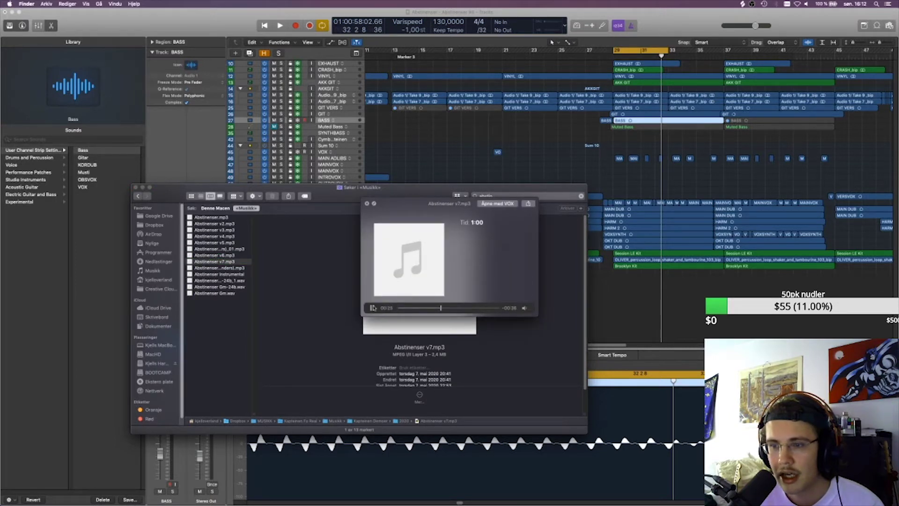
click(372, 308)
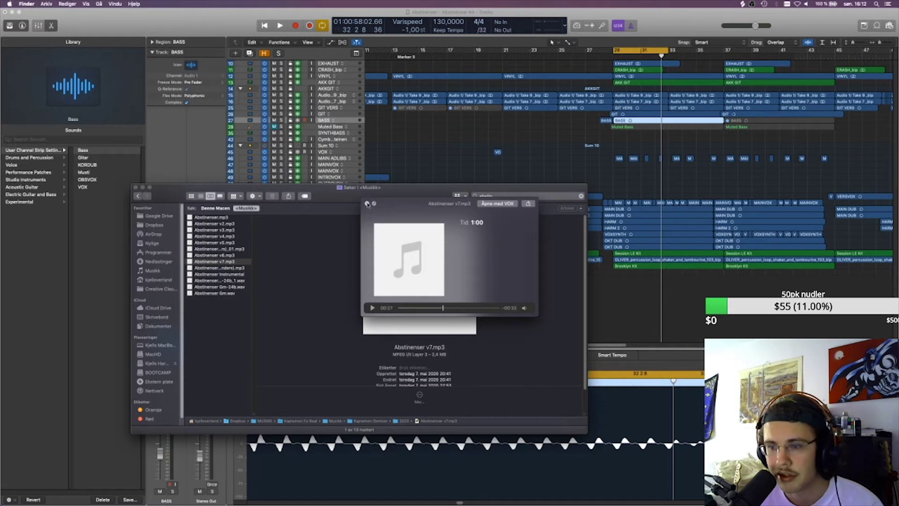
click(367, 203)
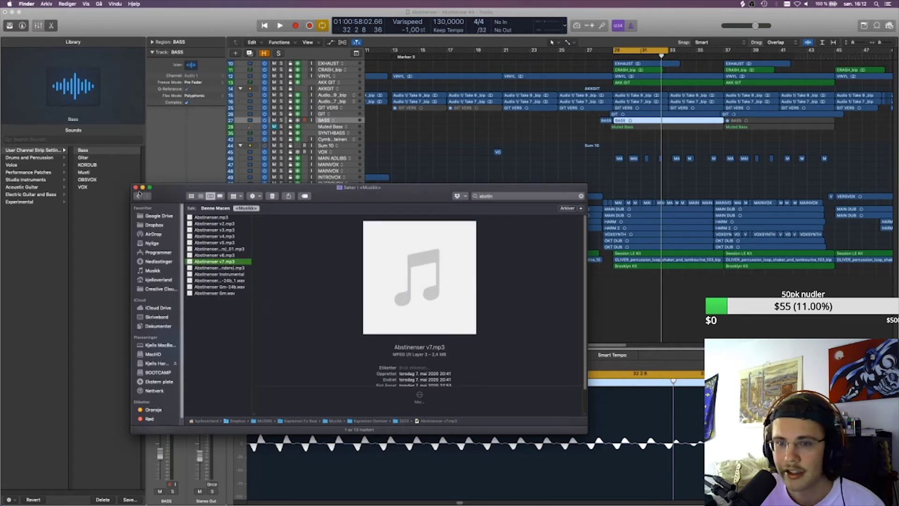
- Preview the Abstinenser menabvox03 mp3 briefly, and close both the preview and the Finder window
click(210, 268)
key(space)
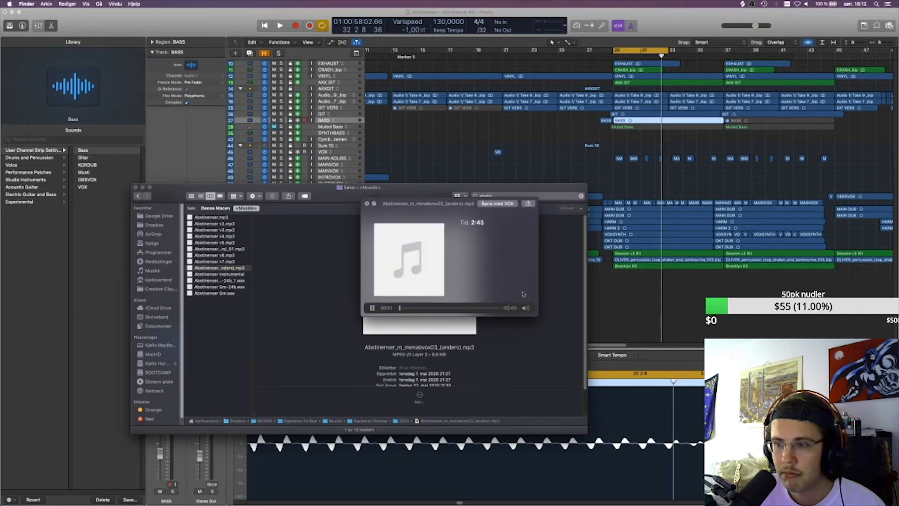
mouse_move(526, 307)
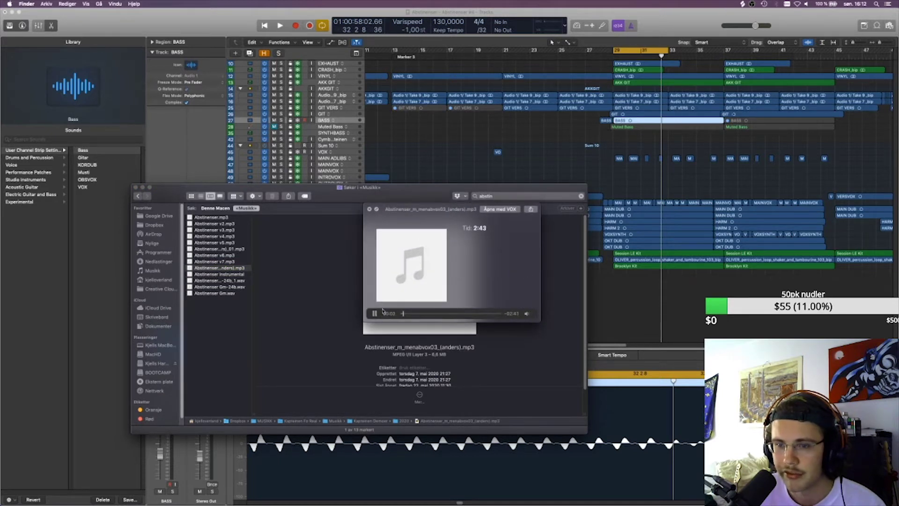
key(space)
click(136, 188)
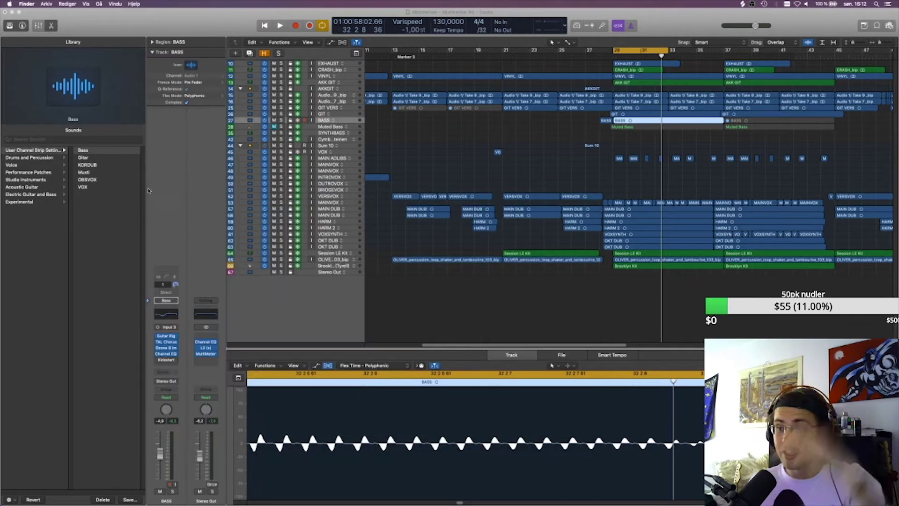
- Switch back to Logic Pro X, deselect the BASS region and move the playhead to bar 5
click(619, 113)
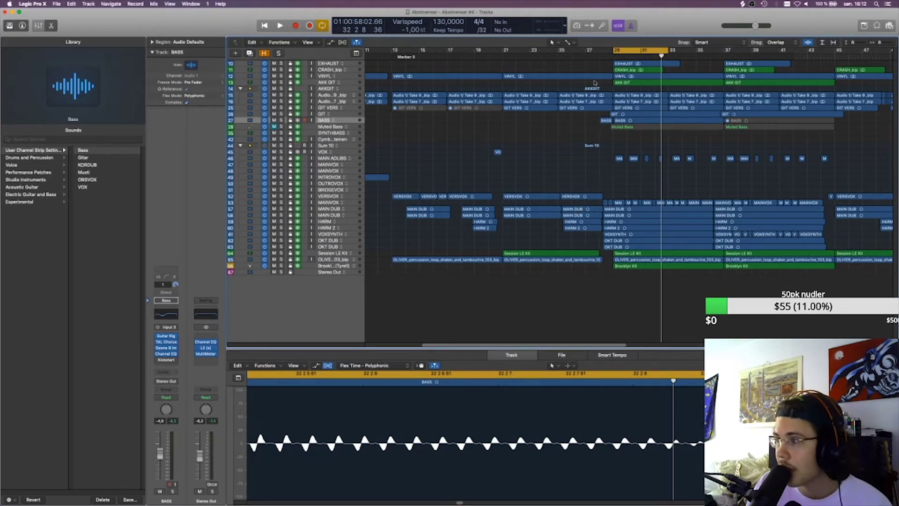
key(super+Left)
key(super+Left)
key(super+Left)
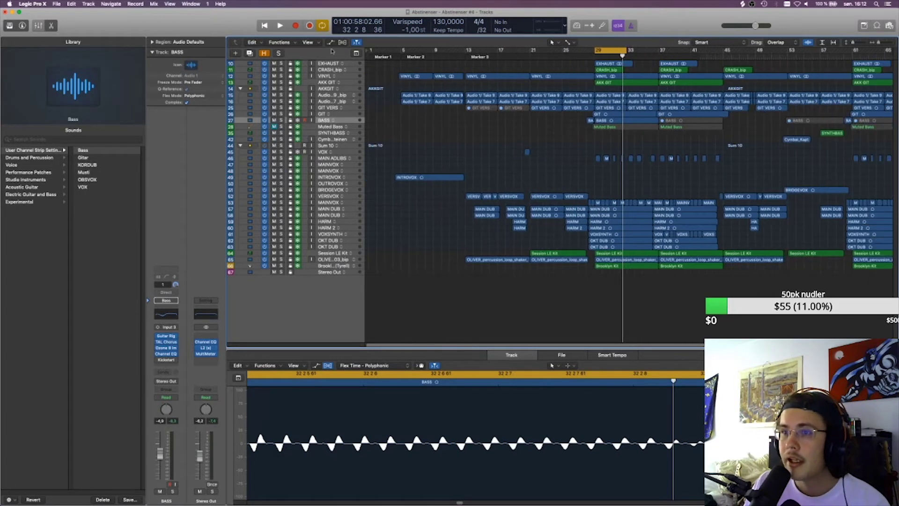
click(401, 55)
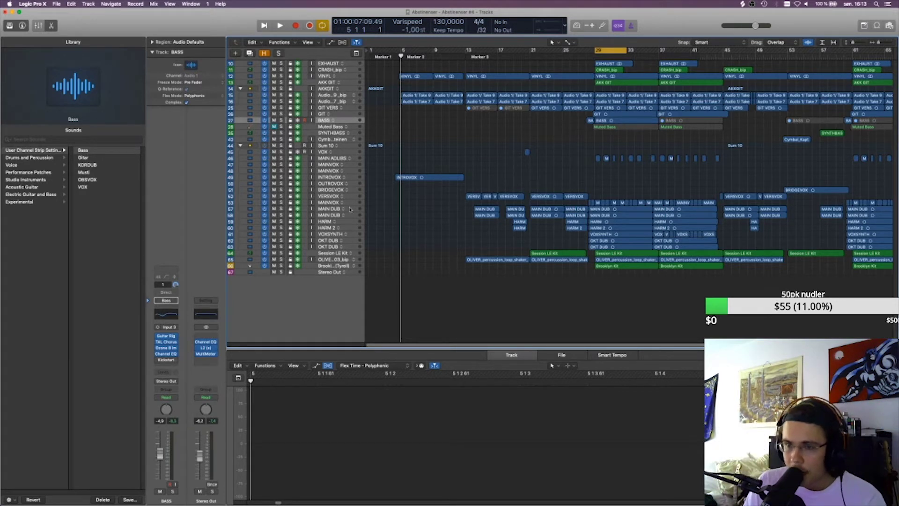
- Duplicate the VERSVOX track to create a new empty vocal track with the same settings
click(297, 178)
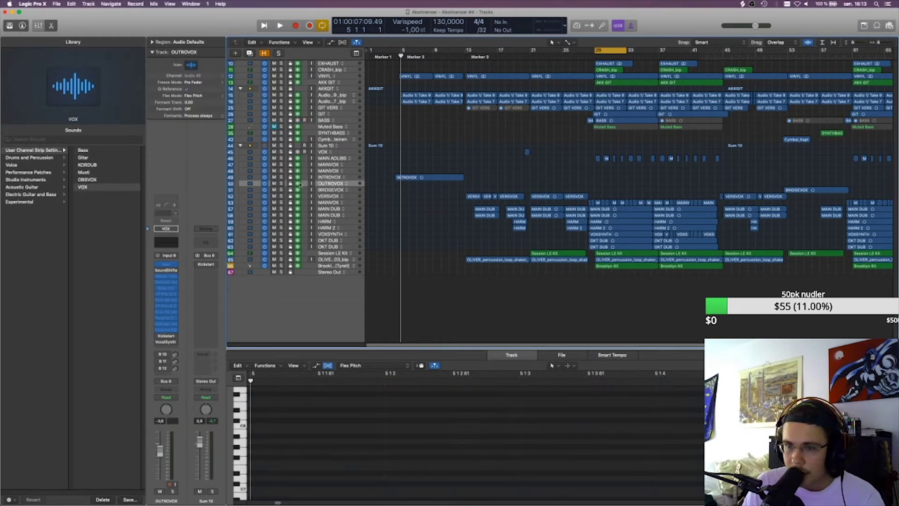
click(330, 196)
key(super+d)
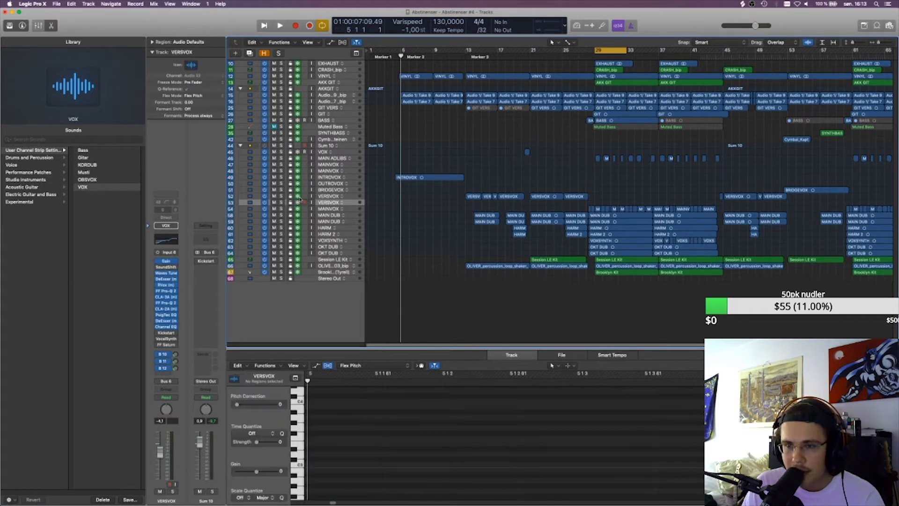
- Enable input monitoring on the duplicated VERSVOX track and solo it together with the AKKGIT stack
click(312, 203)
key(s)
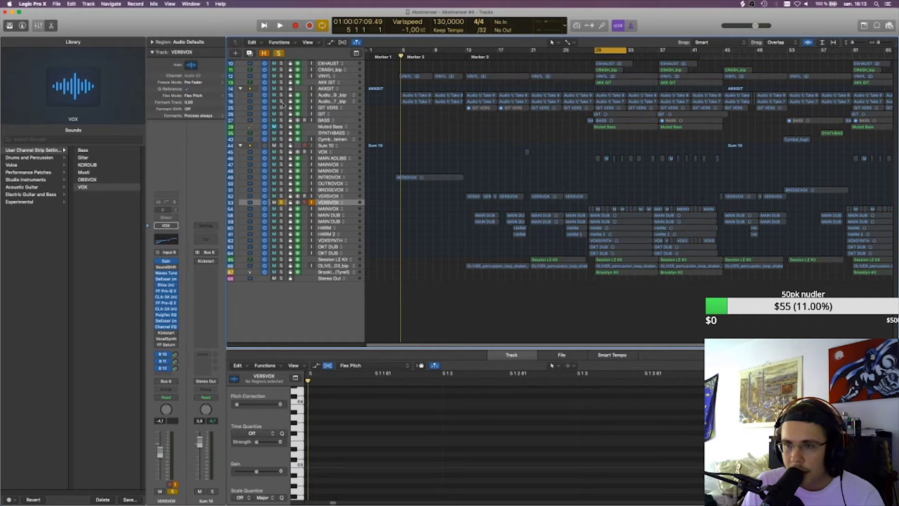
click(282, 88)
- Set the duplicated VERSVOX track's input to Input 1 and lower its volume slightly
click(170, 252)
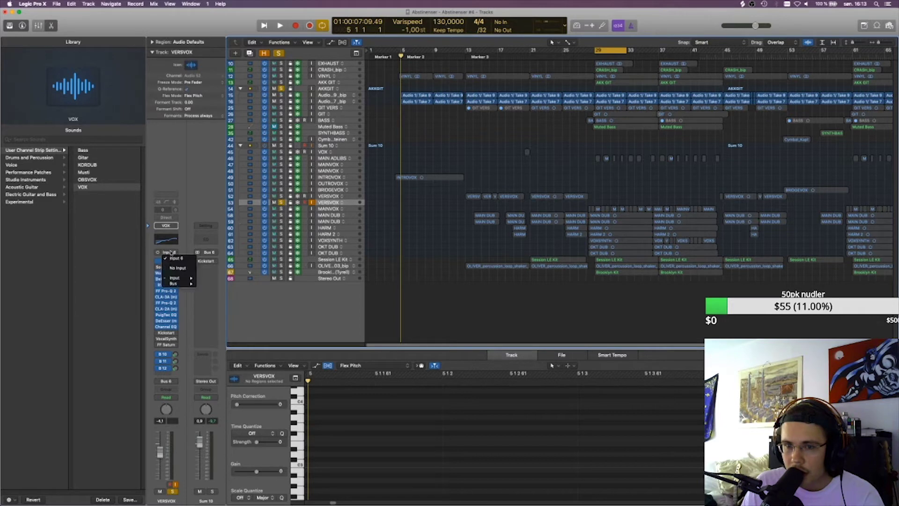
click(203, 279)
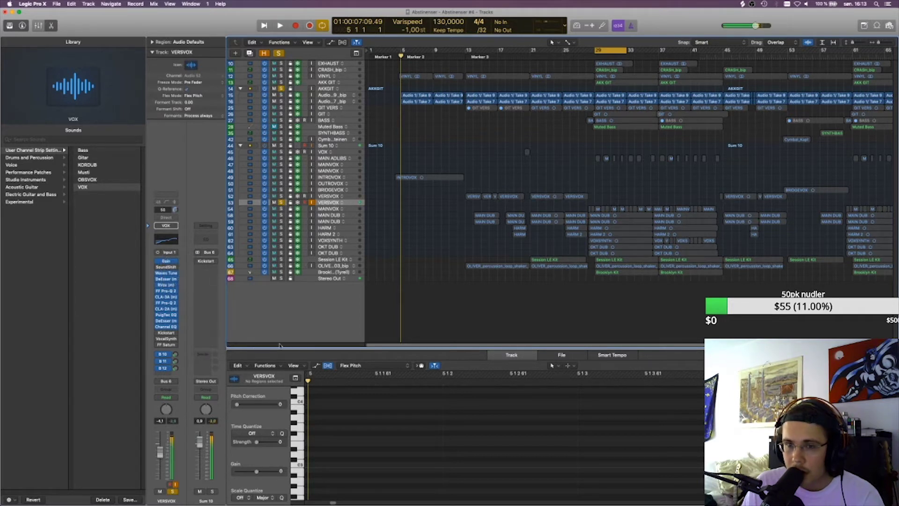
drag(160, 454, 160, 457)
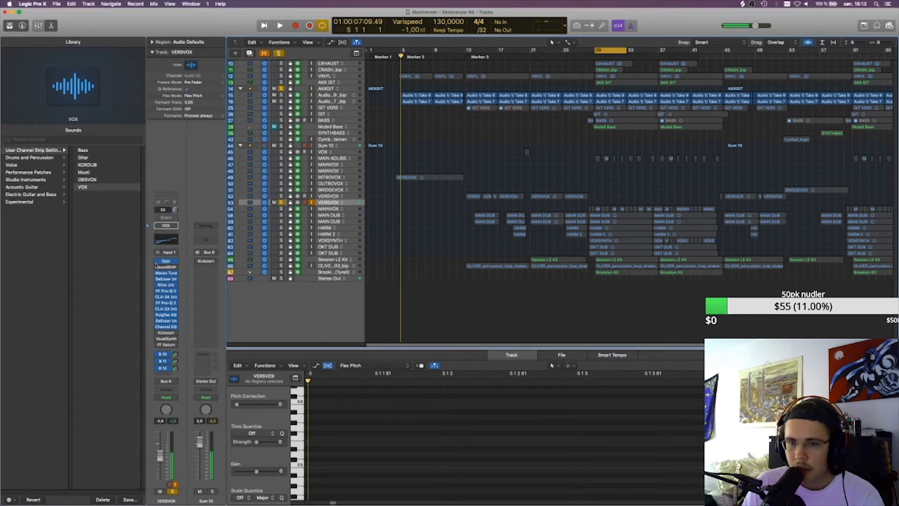
- Play the cycle at bar 29 and pull the AN 1 input fader fully down in TotalMix FX, then stop playback in Logic Pro X
key(space)
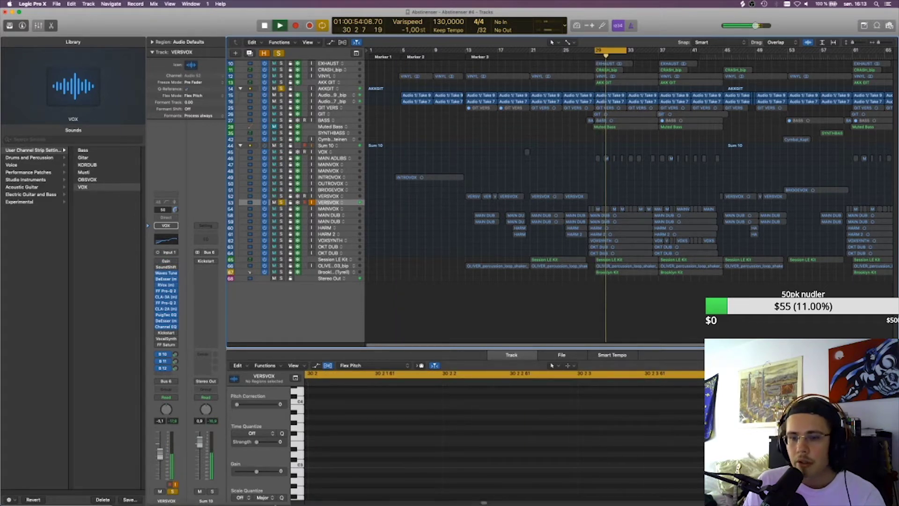
click(328, 487)
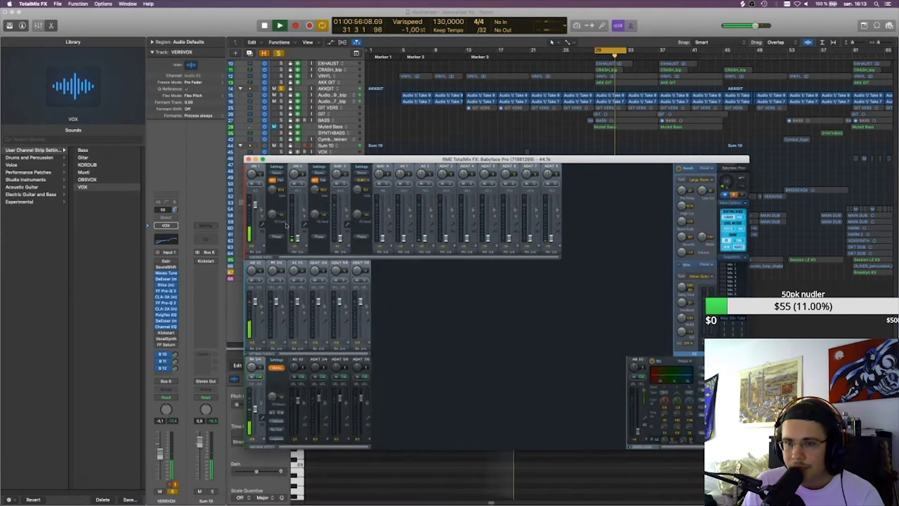
drag(255, 205, 254, 240)
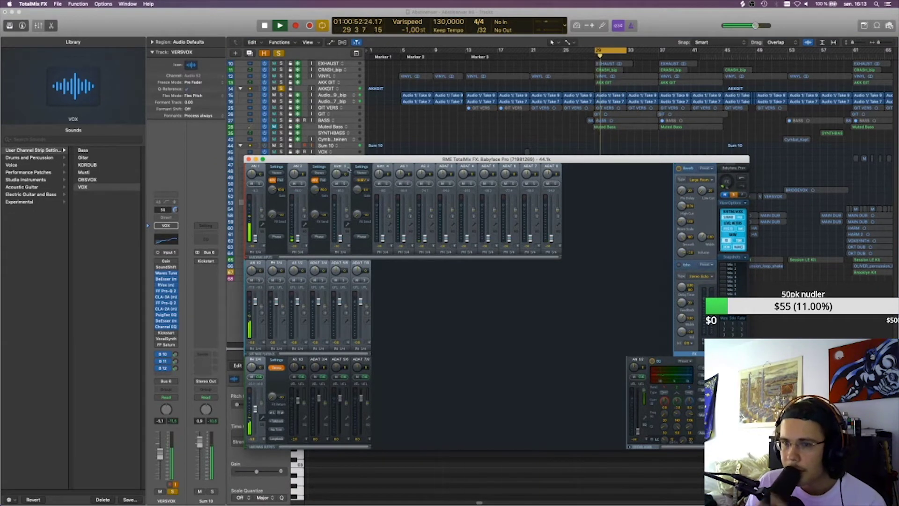
drag(328, 159, 504, 186)
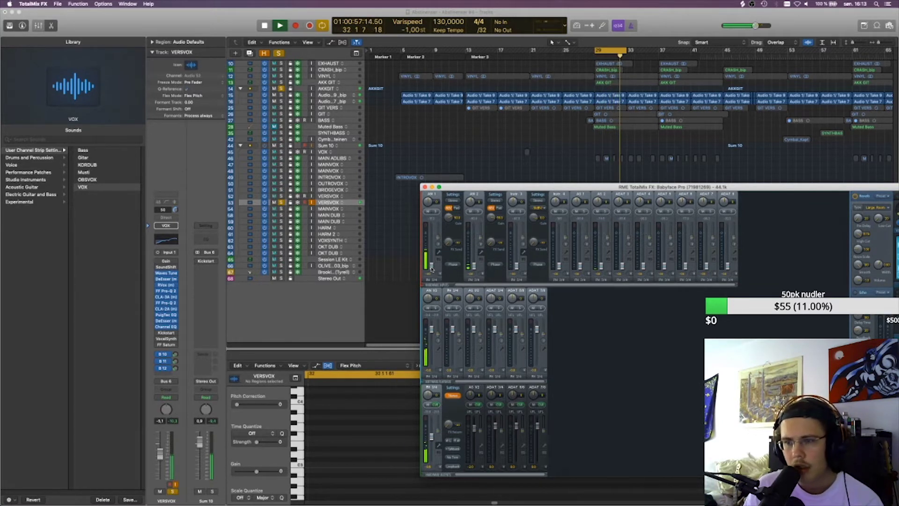
click(478, 158)
key(space)
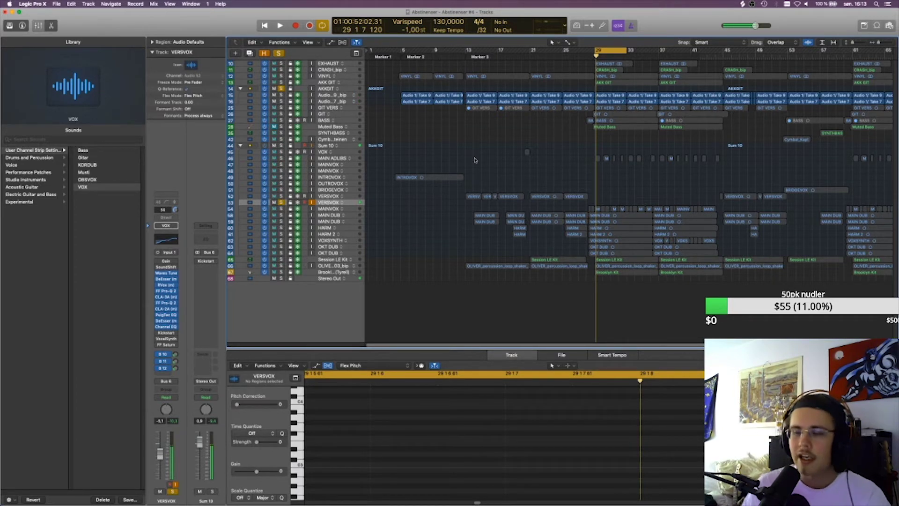
key(x)
key(x)
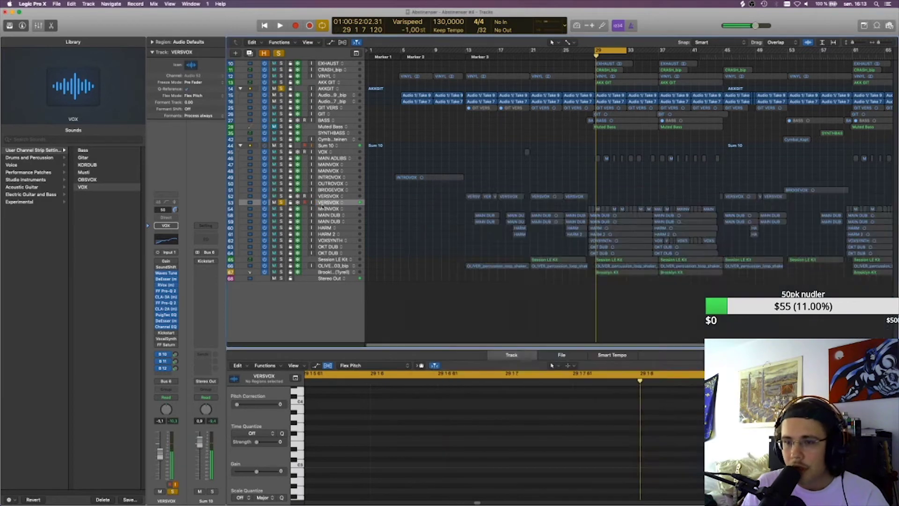
- Raise the AN 1 input fader back up in TotalMix FX, move its window aside and return to Logic Pro X
key(super+Tab)
drag(431, 265, 438, 231)
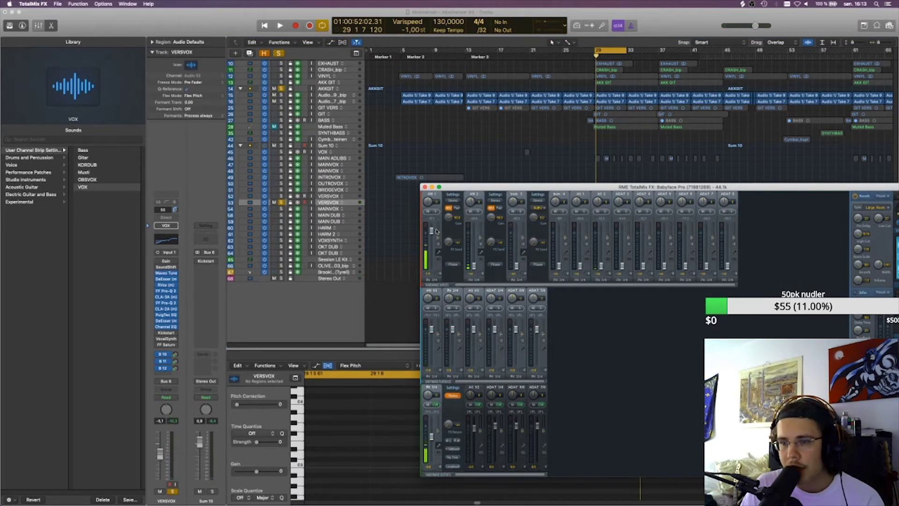
drag(473, 188, 668, 396)
click(528, 290)
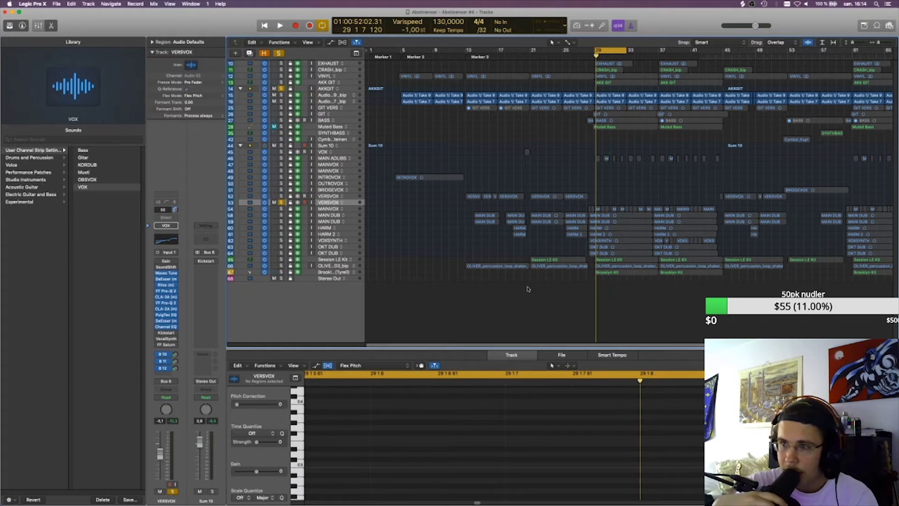
- Audition the soloed AKKGIT guitars in the cycle starting at bar 29, stopping and restarting playback between listens
key(space)
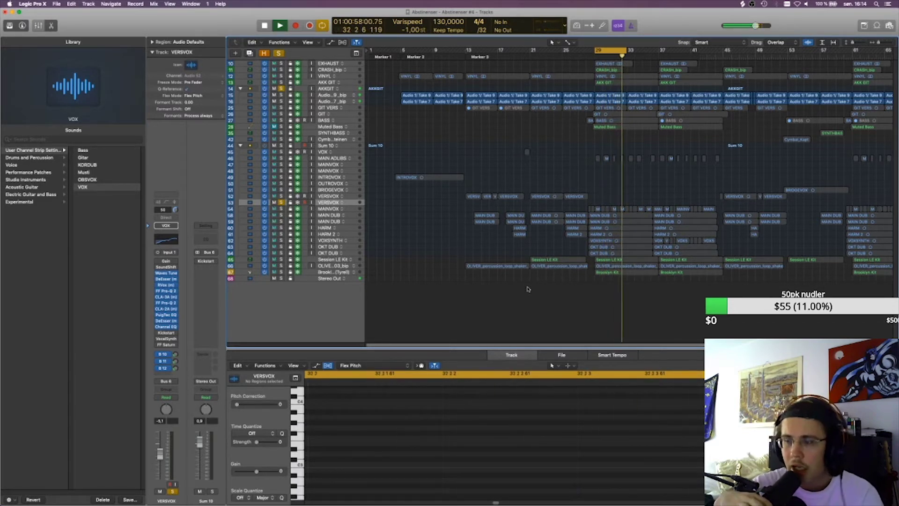
key(space)
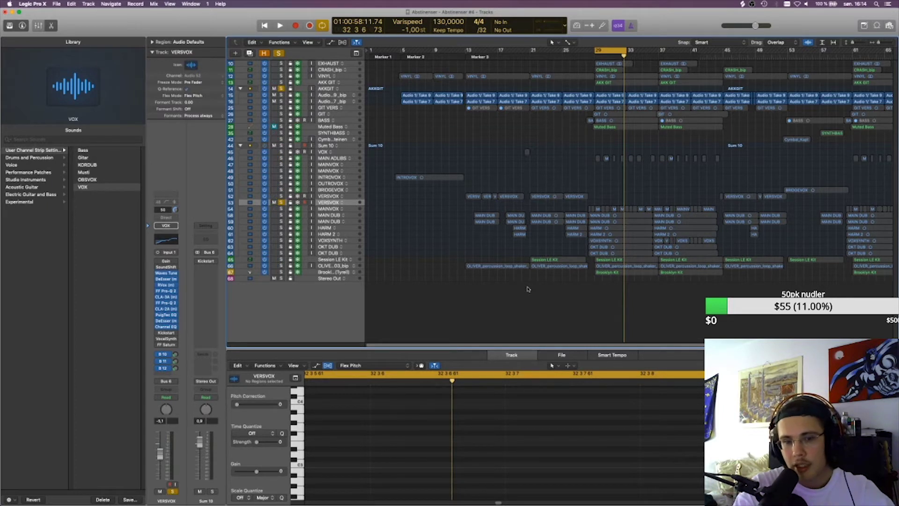
key(space)
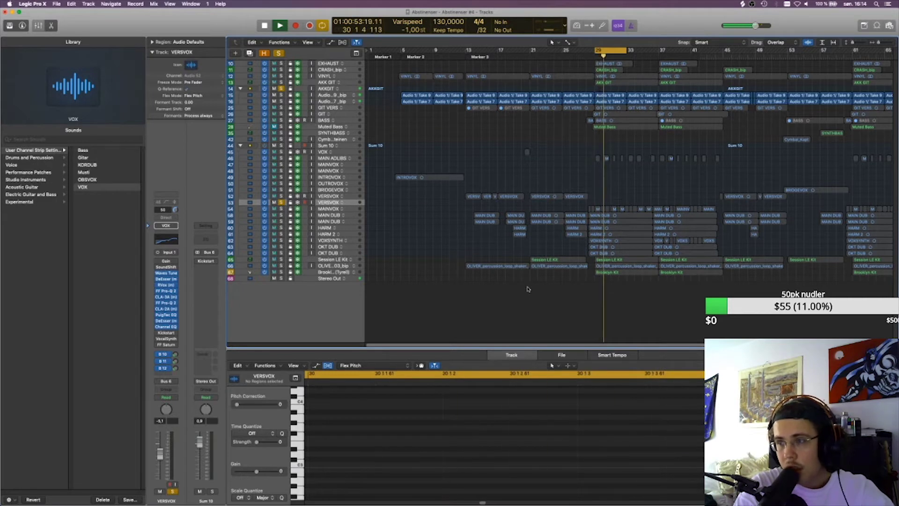
key(space)
key(space)
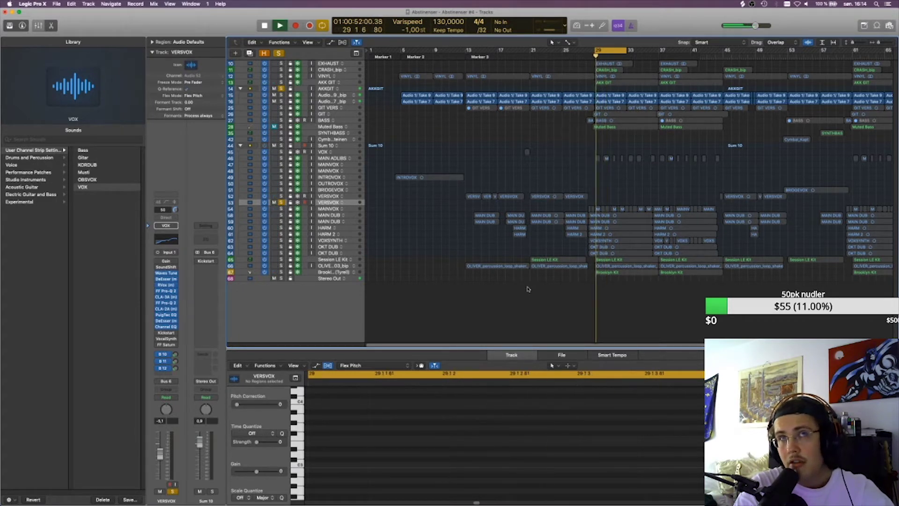
key(space)
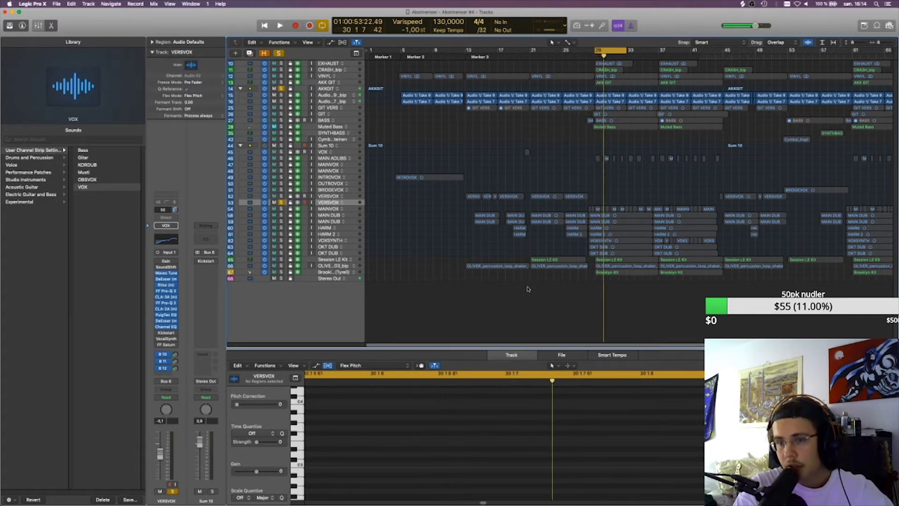
key(space)
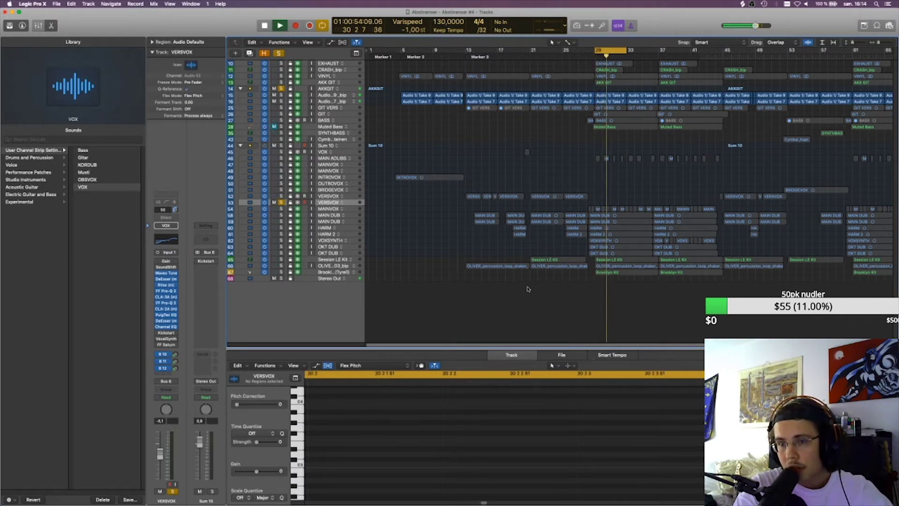
key(space)
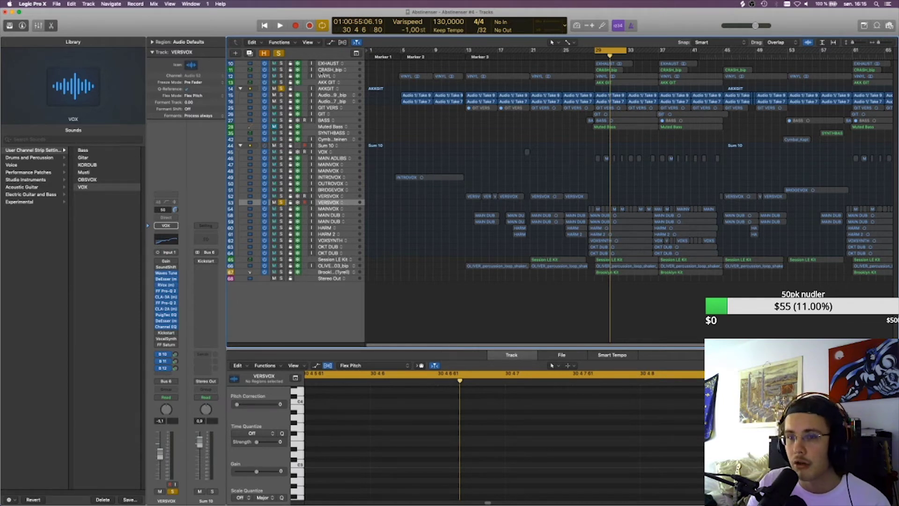
- Clear all track solos and move the playhead to bar 13, where the verse starts
click(278, 52)
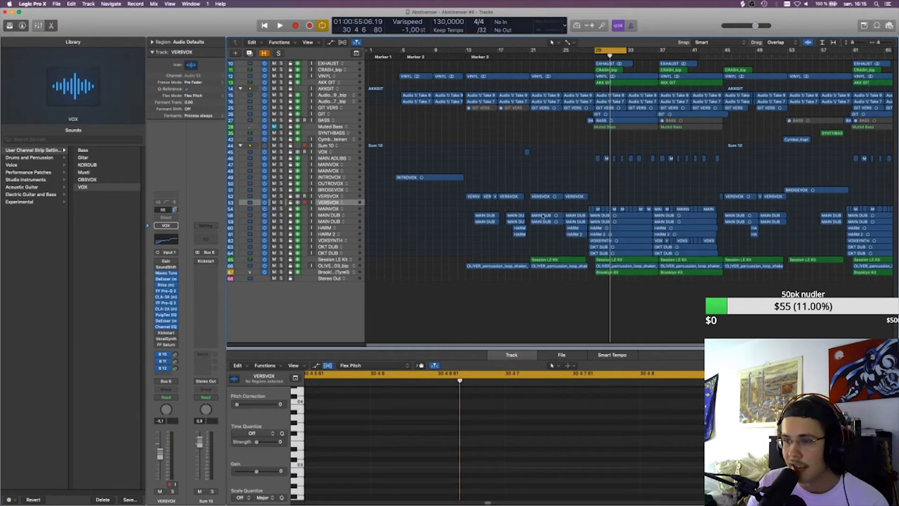
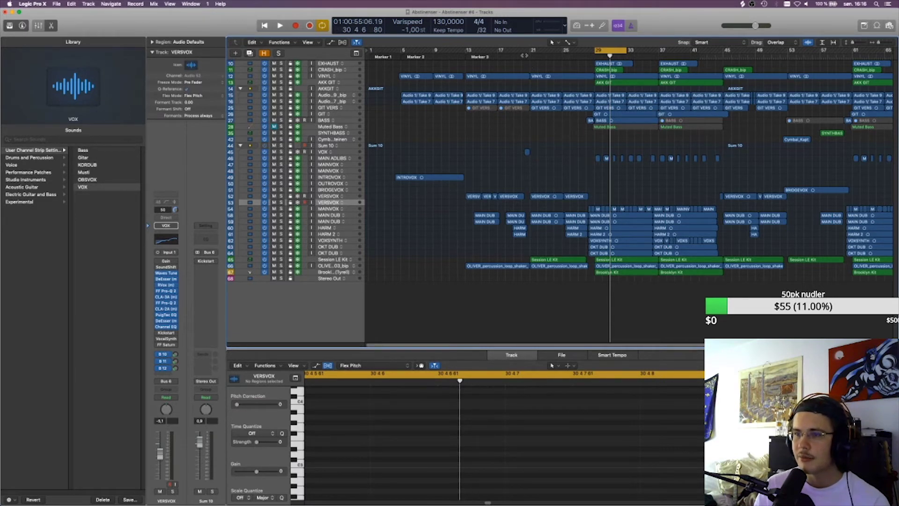
drag(465, 57, 528, 65)
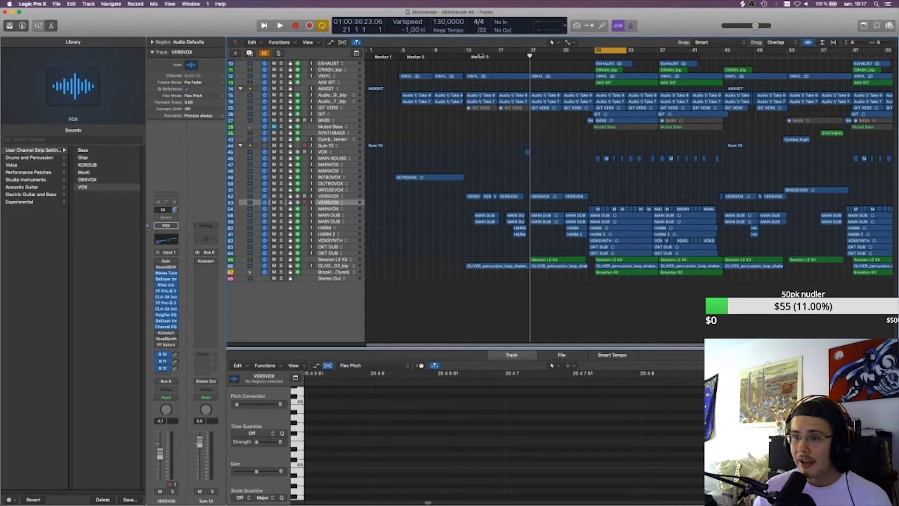
click(464, 56)
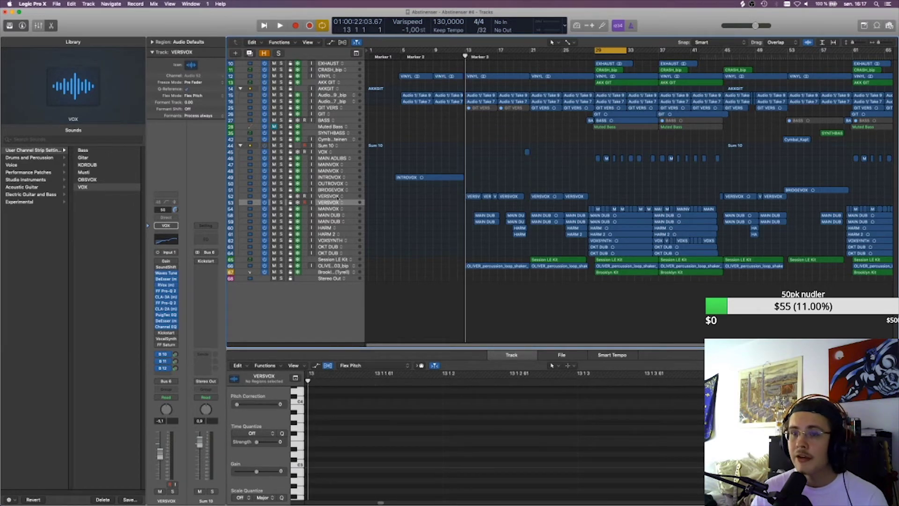
- Select the original VERSVOX track, play the verse from bar 13 and lower the Stereo Out volume slightly
click(301, 195)
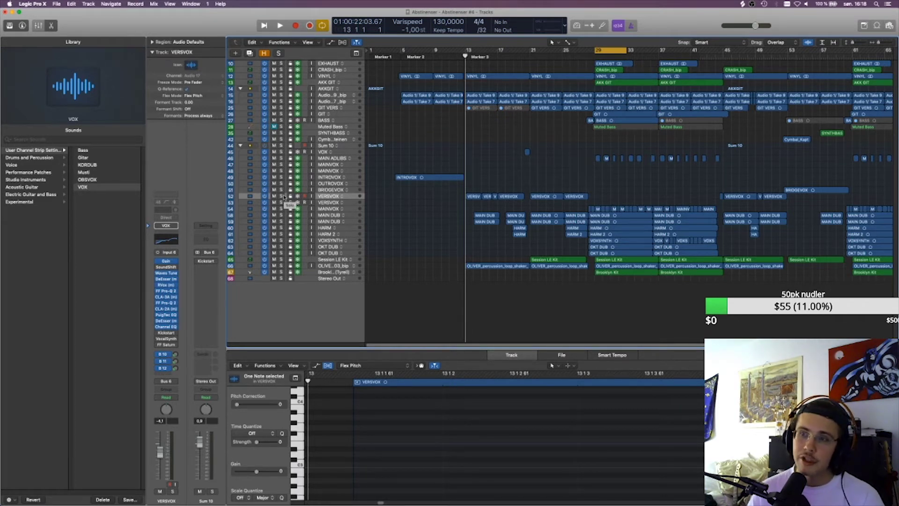
key(space)
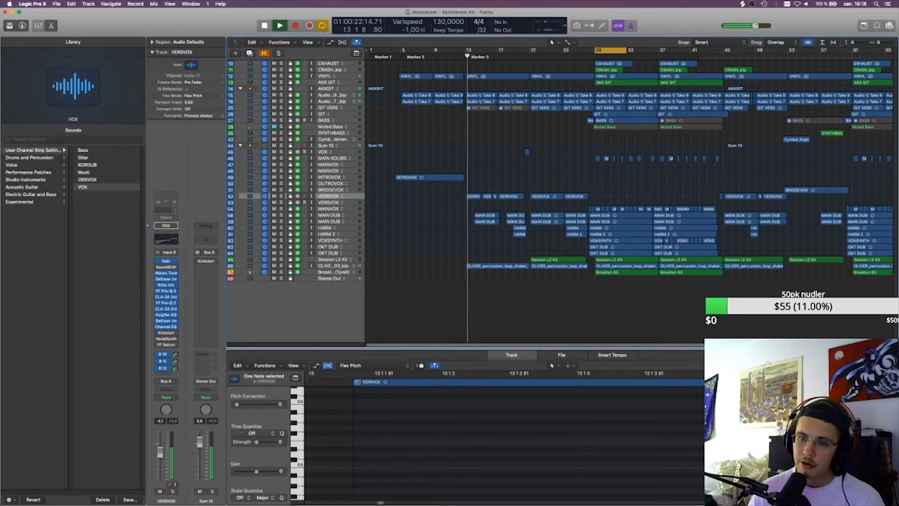
click(330, 278)
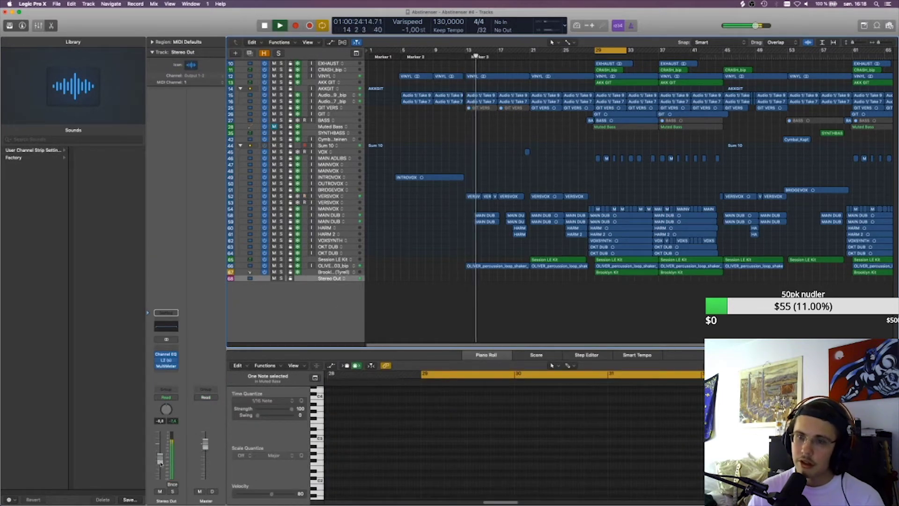
- Mute the original VERSVOX track and both MAIN DUB tracks while replaying the verse from bar 13
click(274, 196)
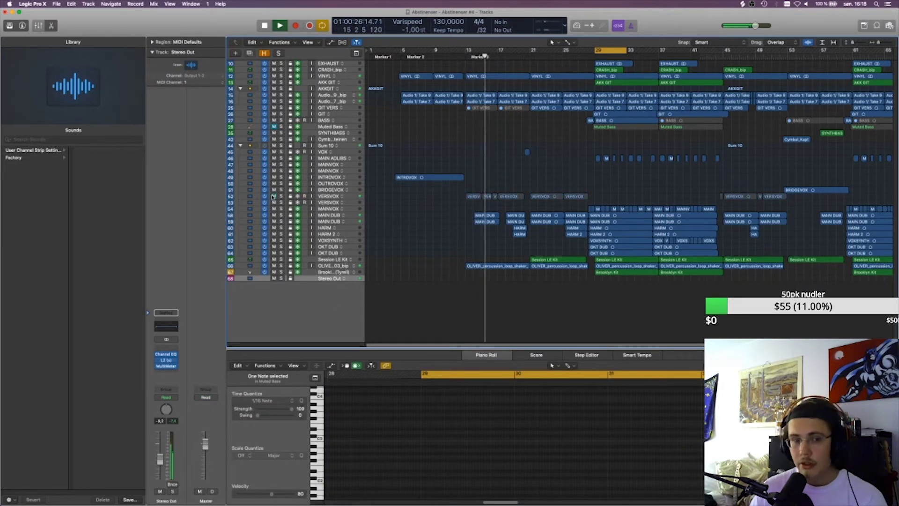
click(465, 56)
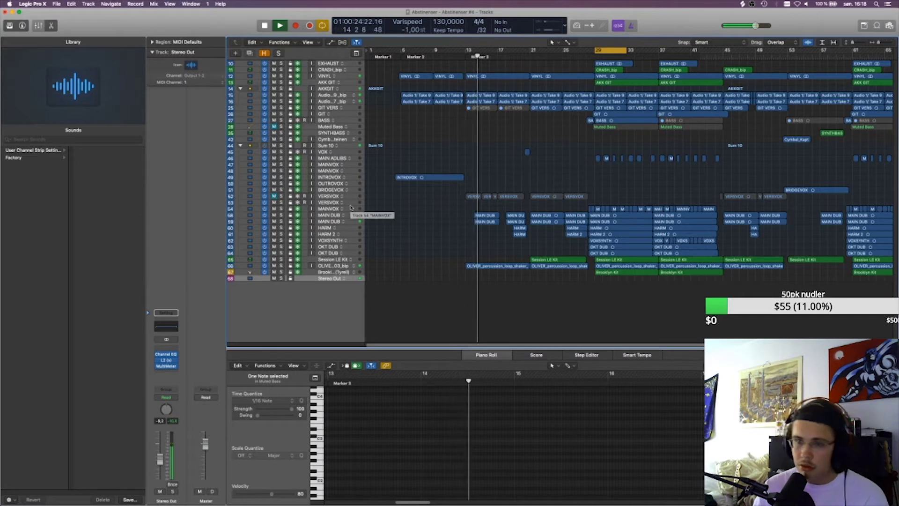
click(274, 214)
click(274, 221)
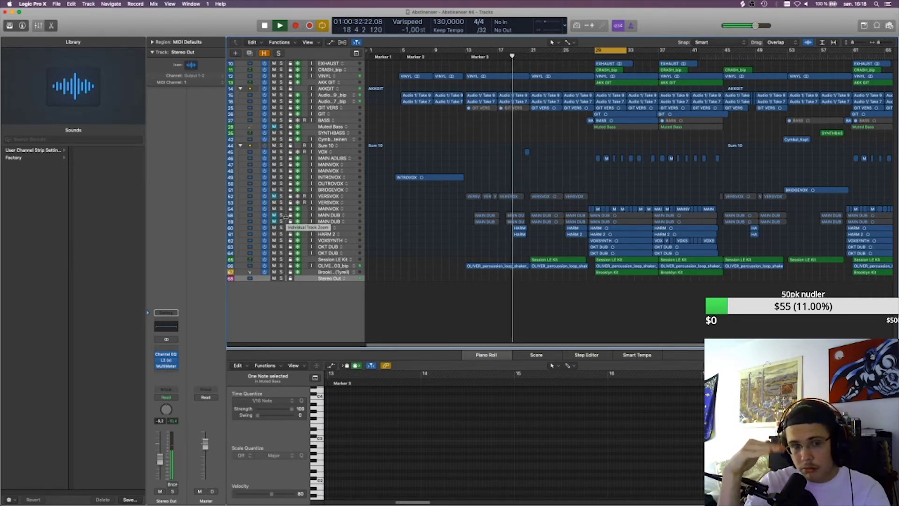
- Stop playback, move the playhead to bar 21 and turn off cycle mode
key(space)
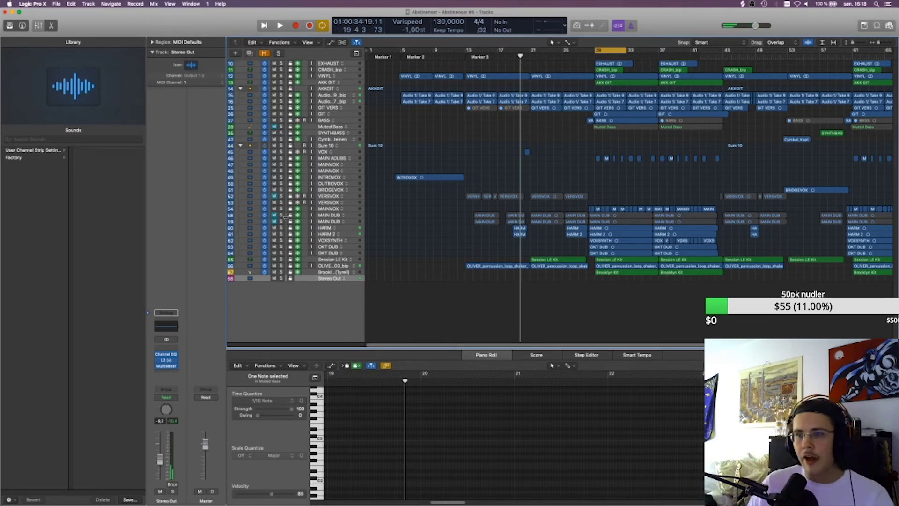
click(514, 57)
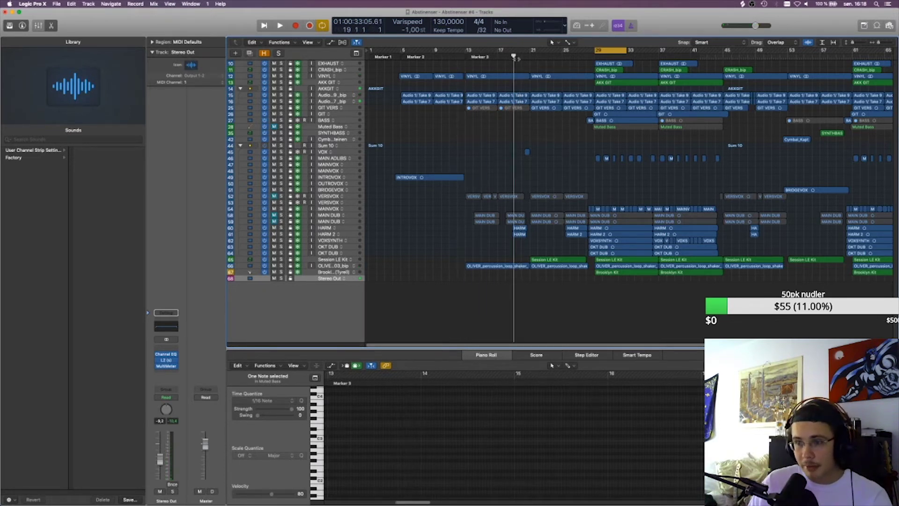
click(529, 55)
key(c)
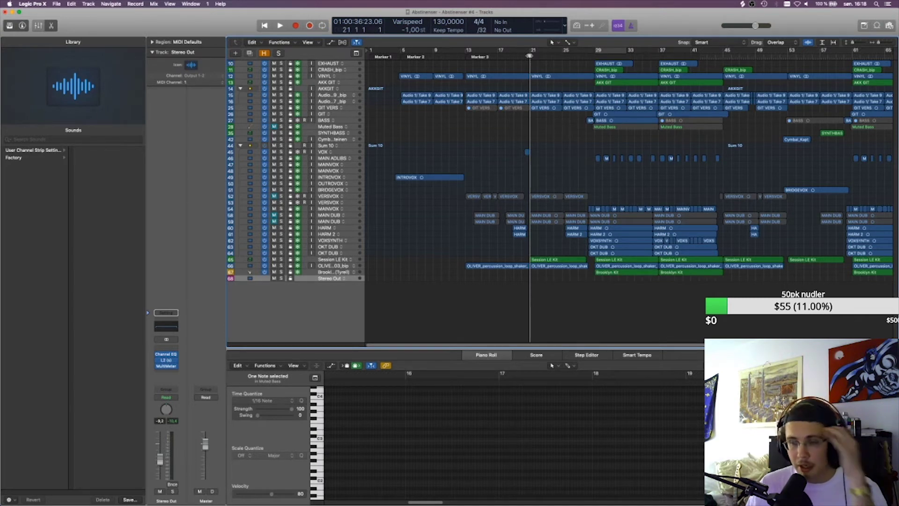
click(528, 56)
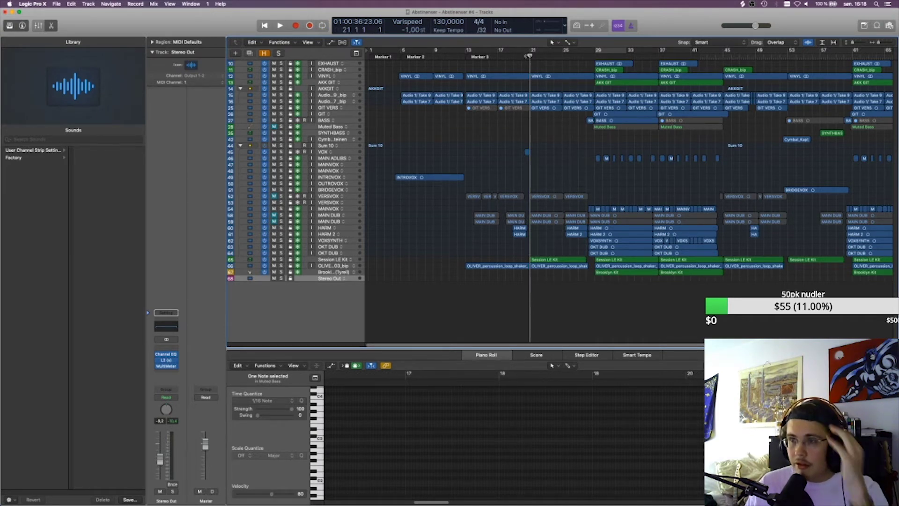
- Play the verse briefly from bar 21, return the playhead to bar 21 and replay it up to bar 25
key(space)
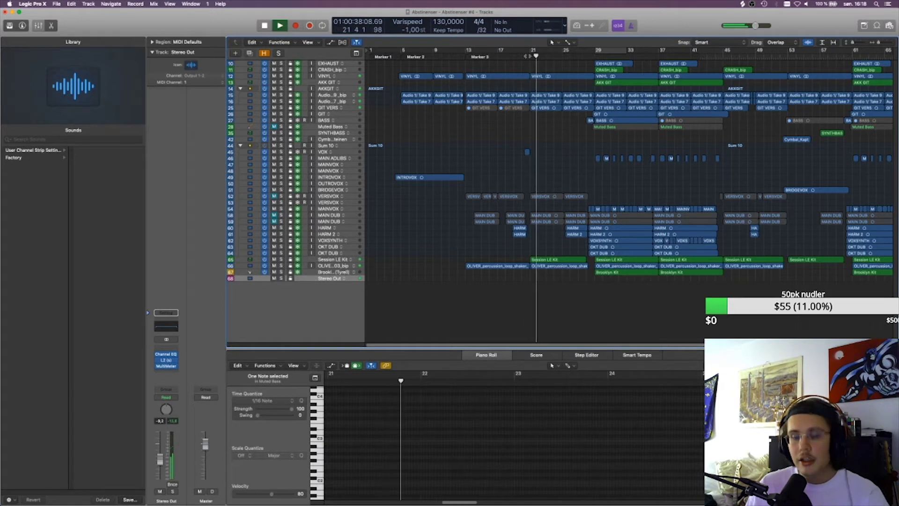
key(space)
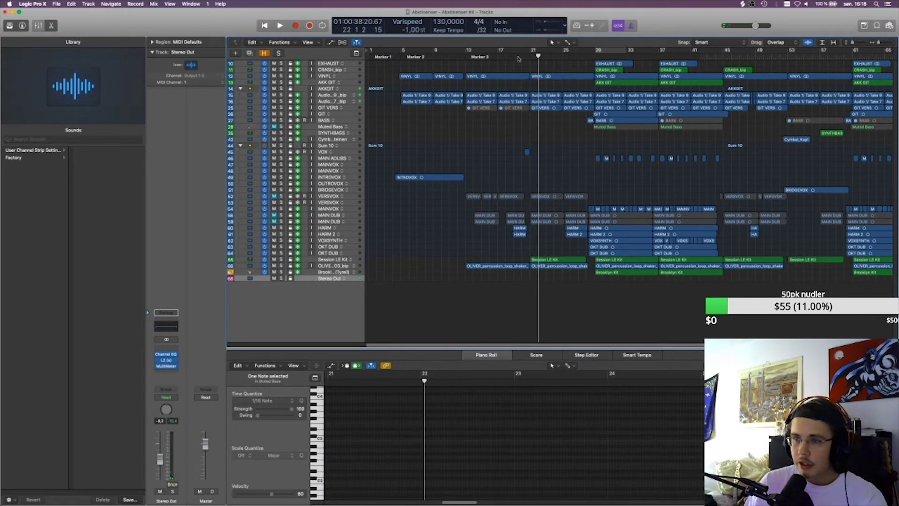
click(528, 56)
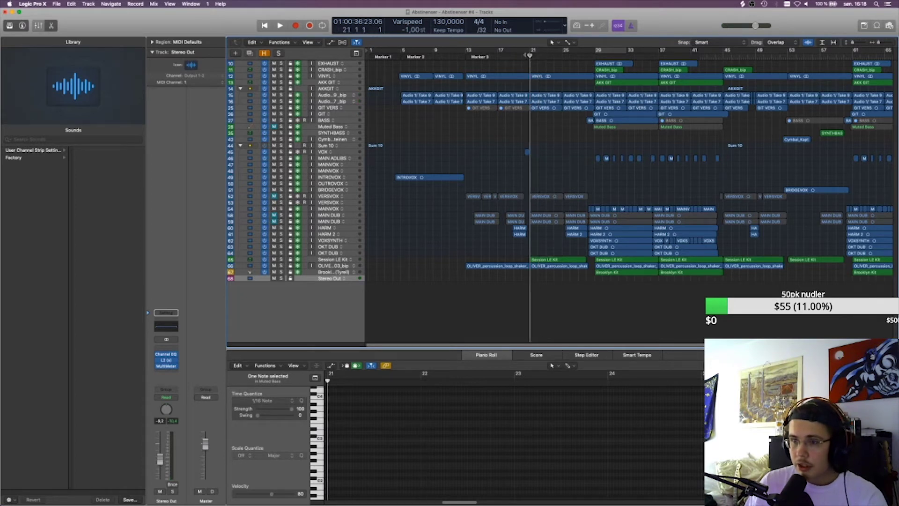
key(space)
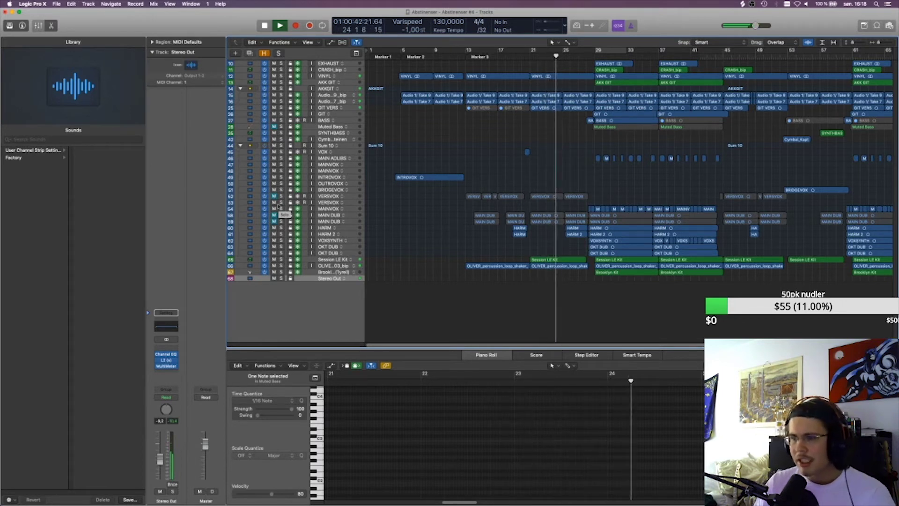
key(space)
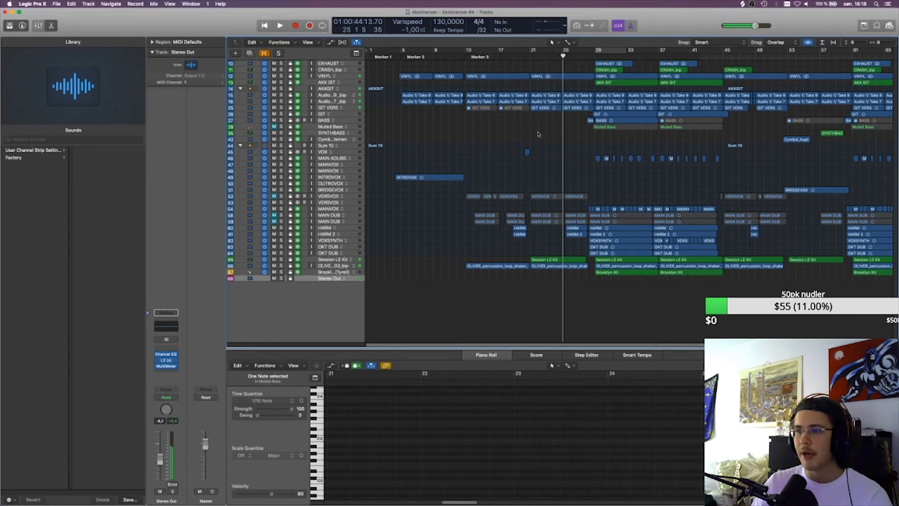
- Play on from bar 25 with the HARM and HARM 2 tracks muted, and move the playhead to bar 28
key(space)
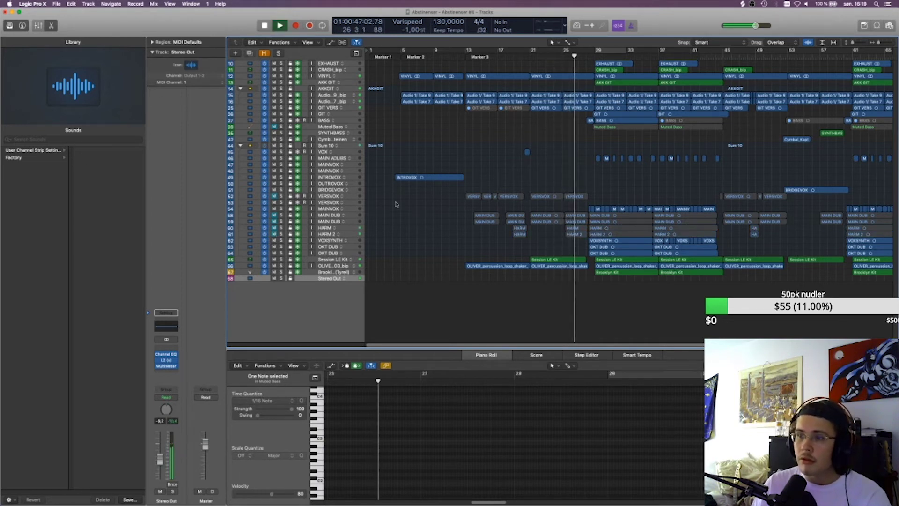
key(space)
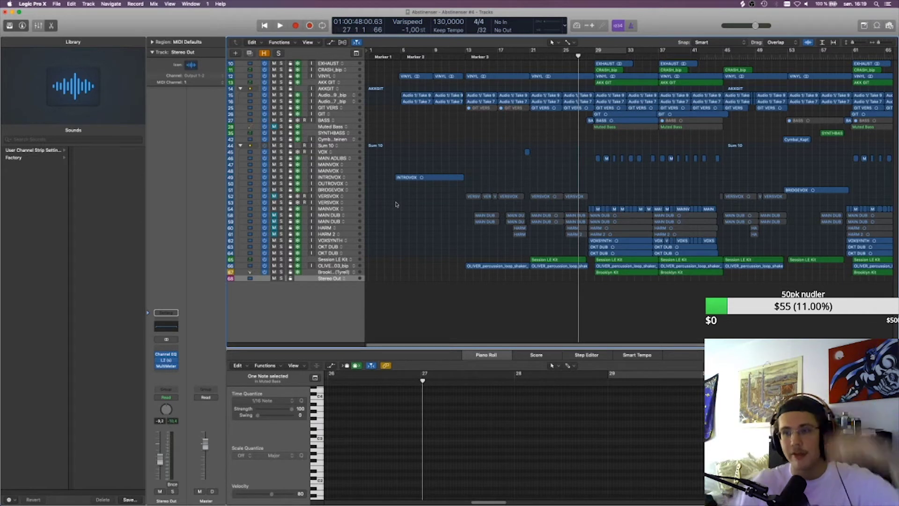
click(585, 55)
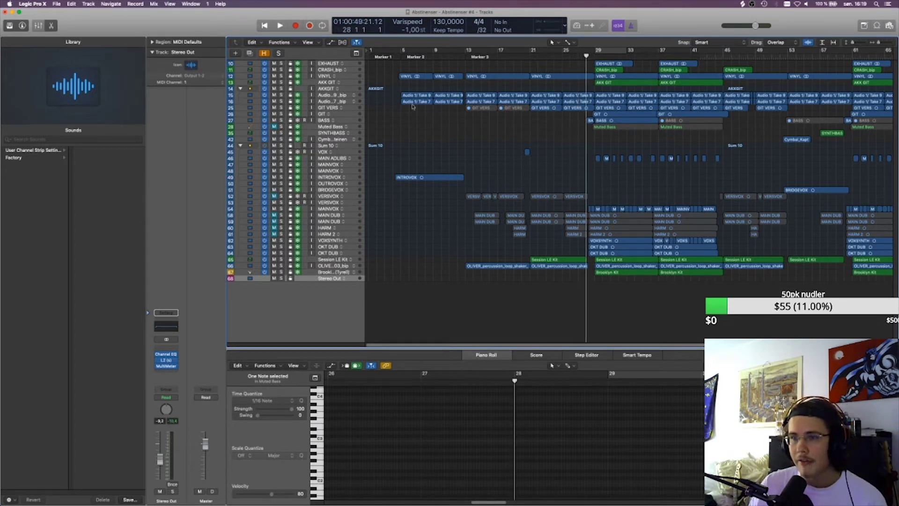
- Trace the extent of the first verse by moving the playhead from bar 13 to bar 29
click(466, 56)
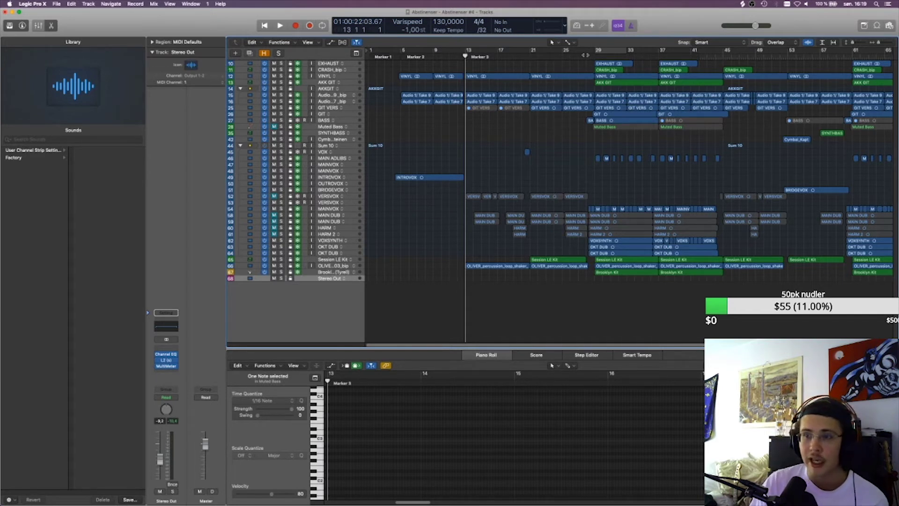
drag(468, 52, 595, 51)
drag(465, 55, 593, 56)
key(space)
key(c)
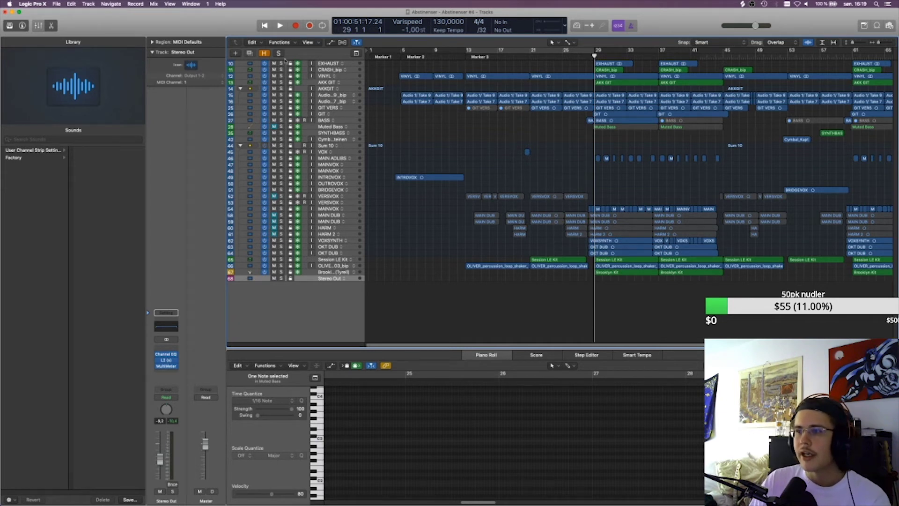
- Unmute the upper VERSVOX track, play the second verse from bar 45 and mute the track again
click(723, 55)
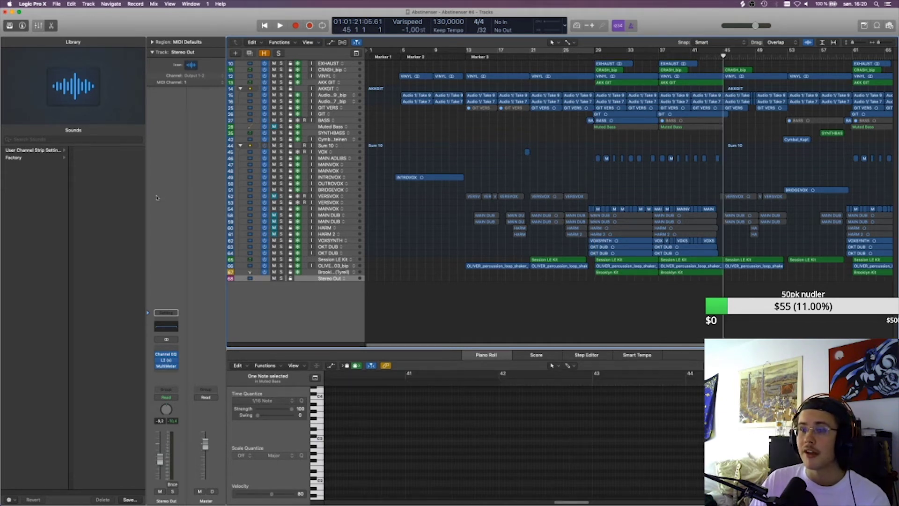
click(274, 196)
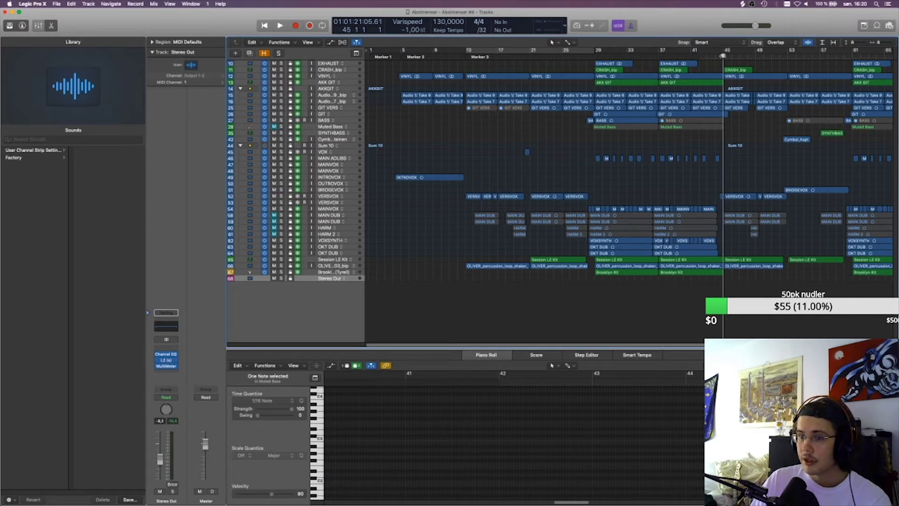
key(space)
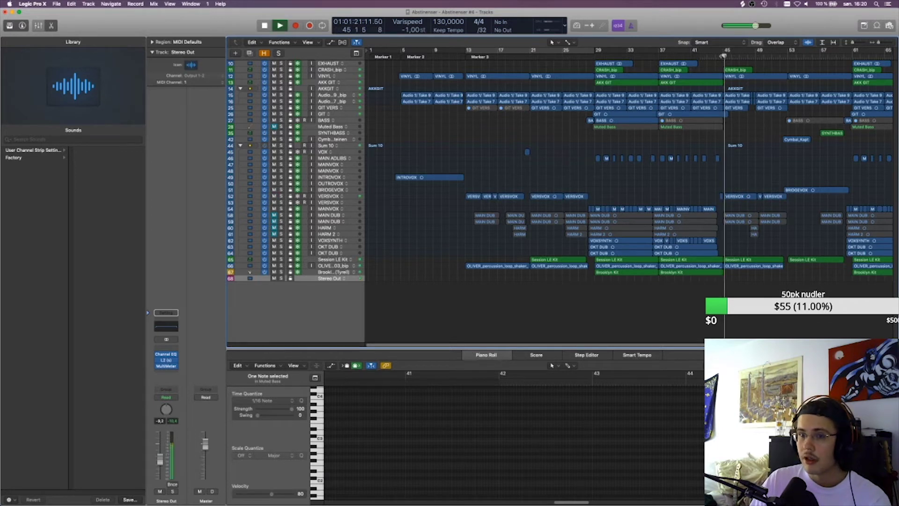
key(space)
click(274, 196)
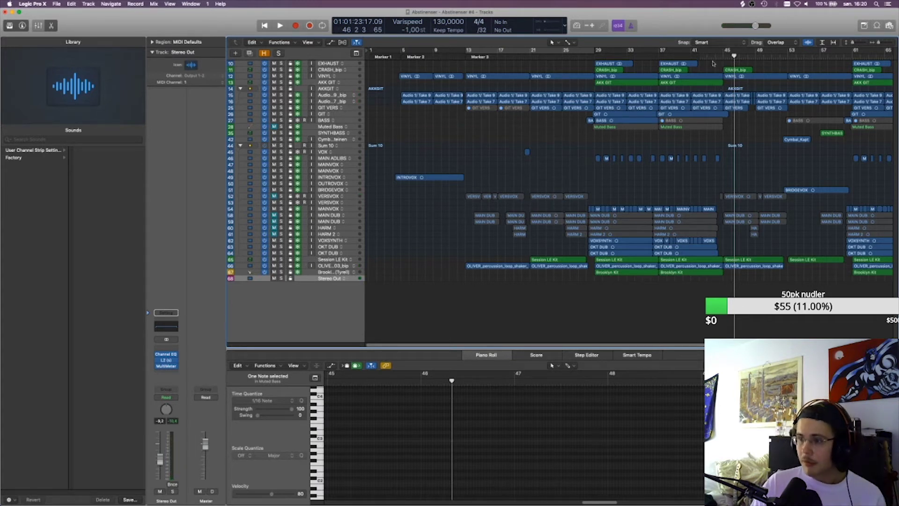
- Reduce the track heights slightly, trace the second verse from bar 45 and move the playhead to bar 13
click(723, 55)
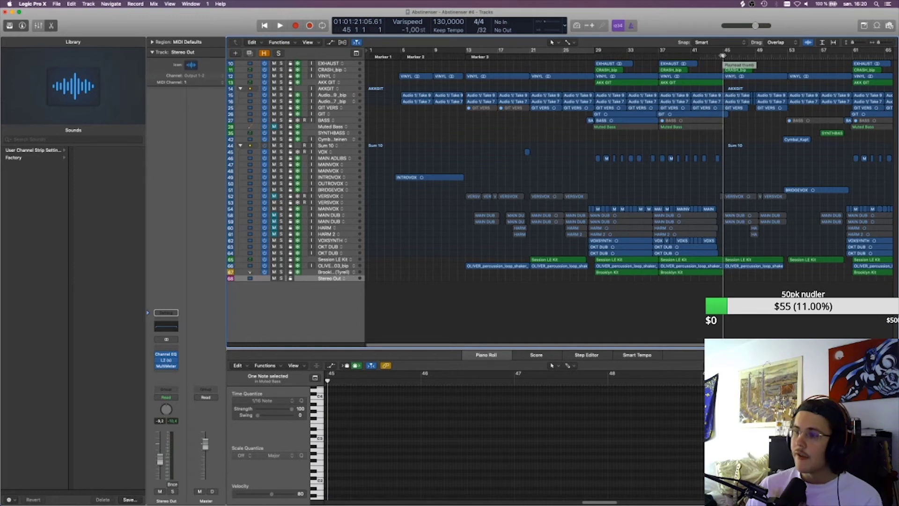
drag(852, 43, 850, 42)
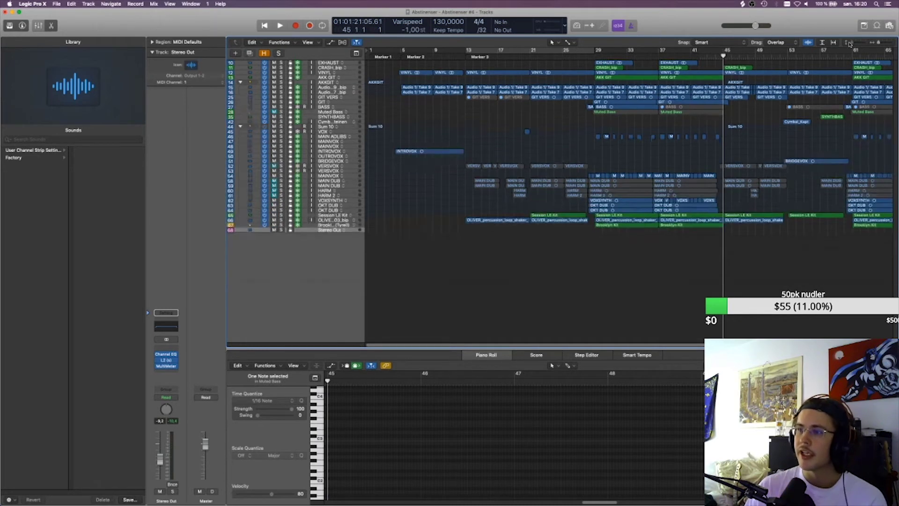
click(723, 56)
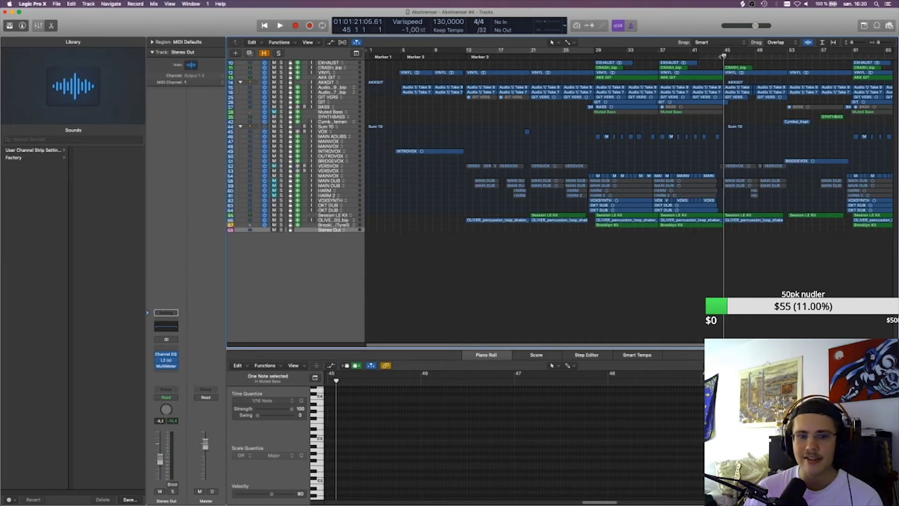
click(722, 56)
drag(722, 56, 786, 52)
click(770, 51)
click(466, 56)
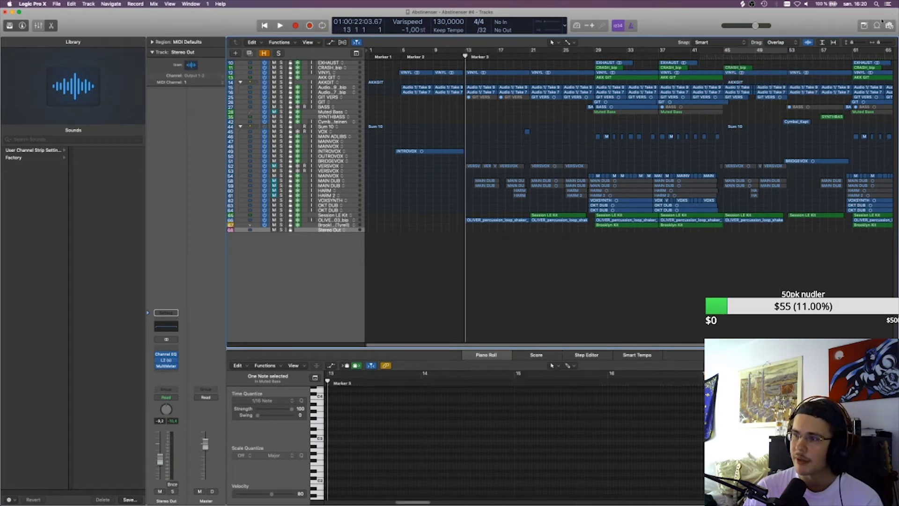
click(863, 26)
click(864, 26)
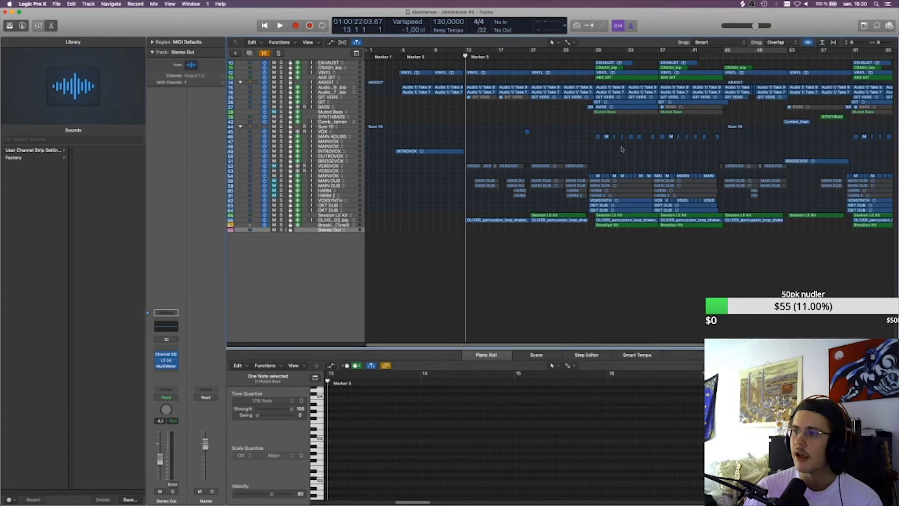
- Trace the second verse from bar 45 to bar 53 and play the opening of the bridge
click(723, 56)
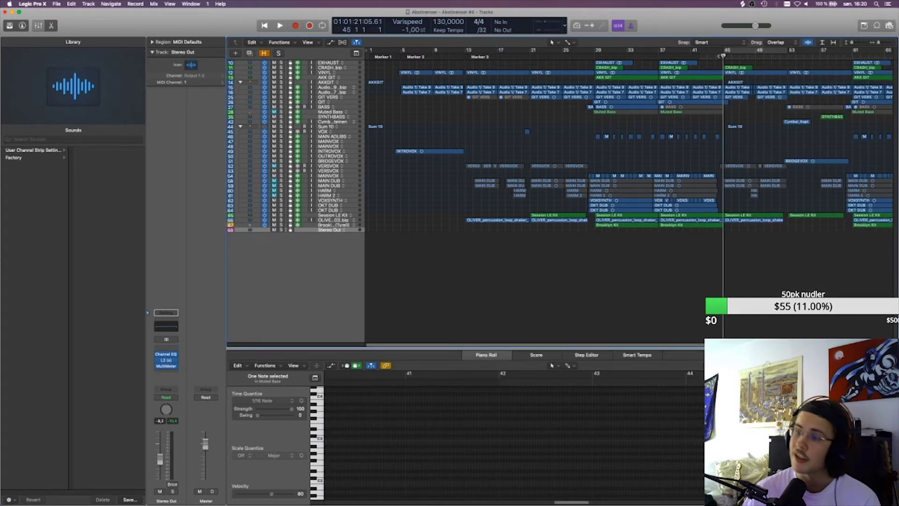
drag(724, 56, 786, 66)
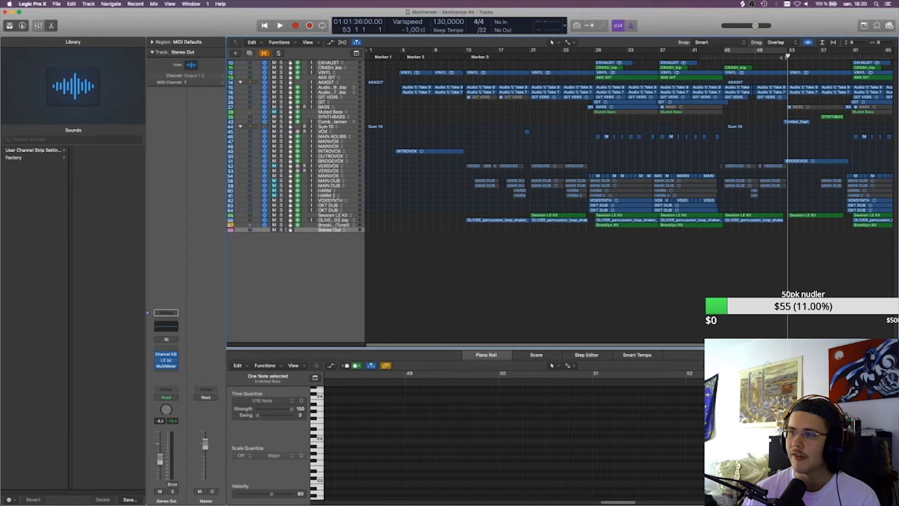
mouse_move(788, 56)
mouse_down()
mouse_move(723, 56)
mouse_move(786, 56)
mouse_up()
key(space)
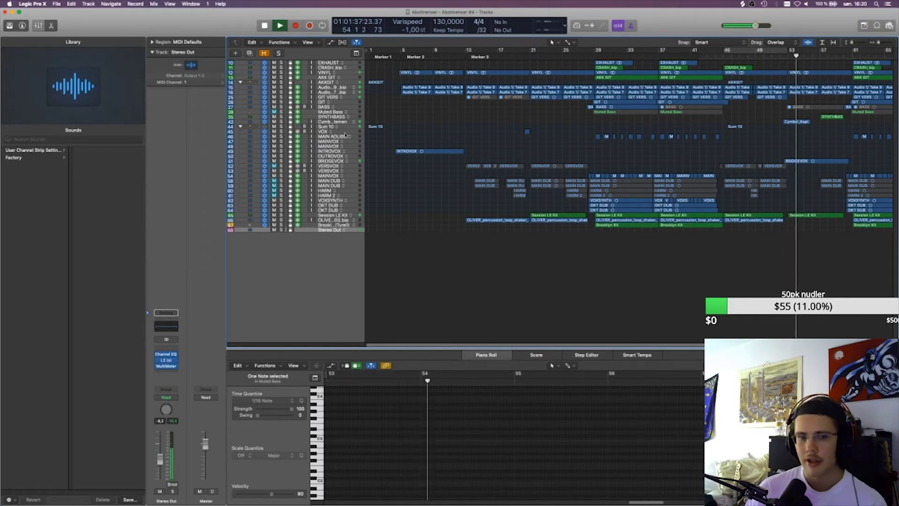
key(space)
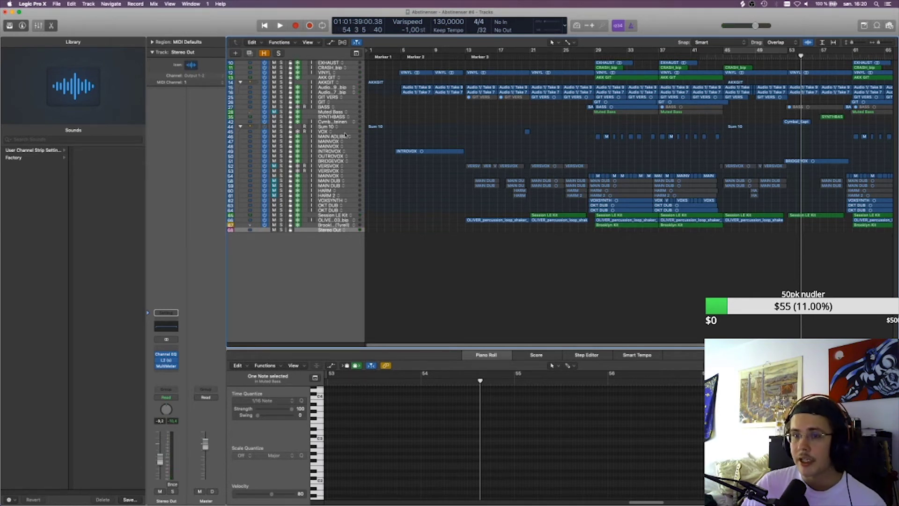
- Unmute the upper VERSVOX track and move the playhead from bar 45 to the first verse at bar 13
click(274, 167)
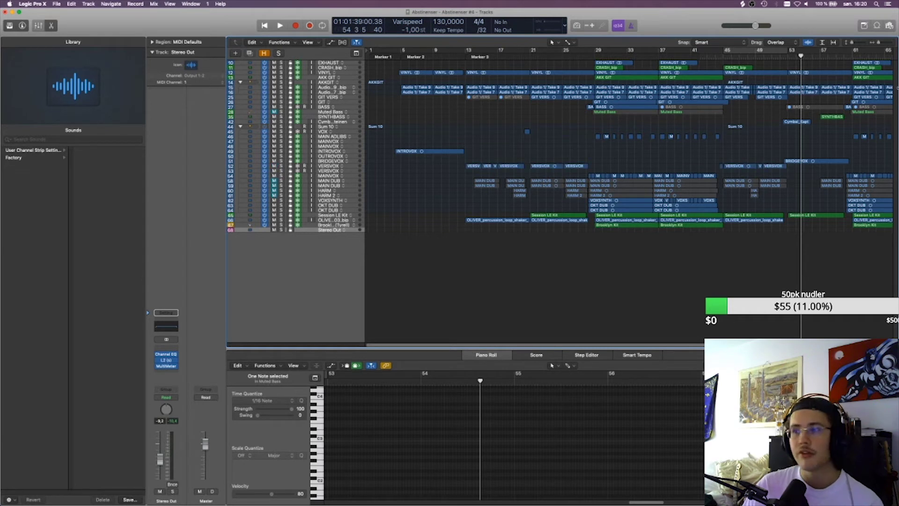
click(725, 55)
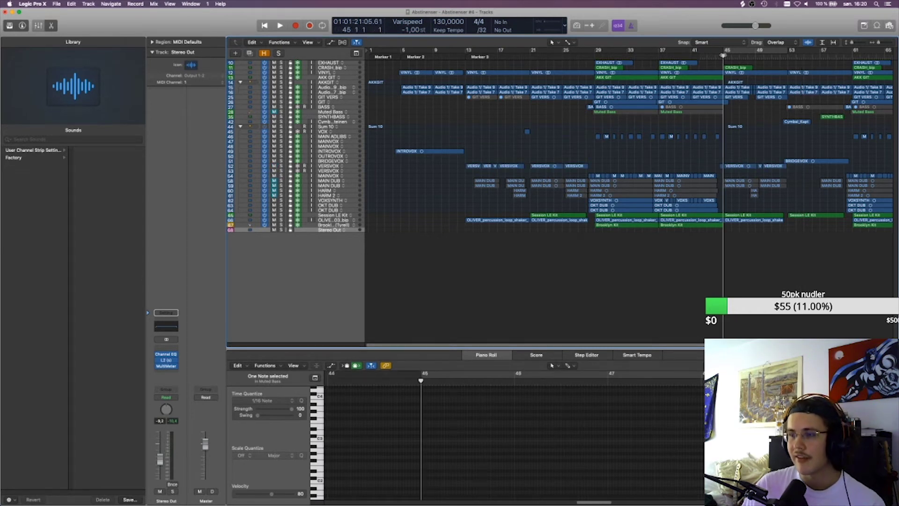
mouse_move(723, 44)
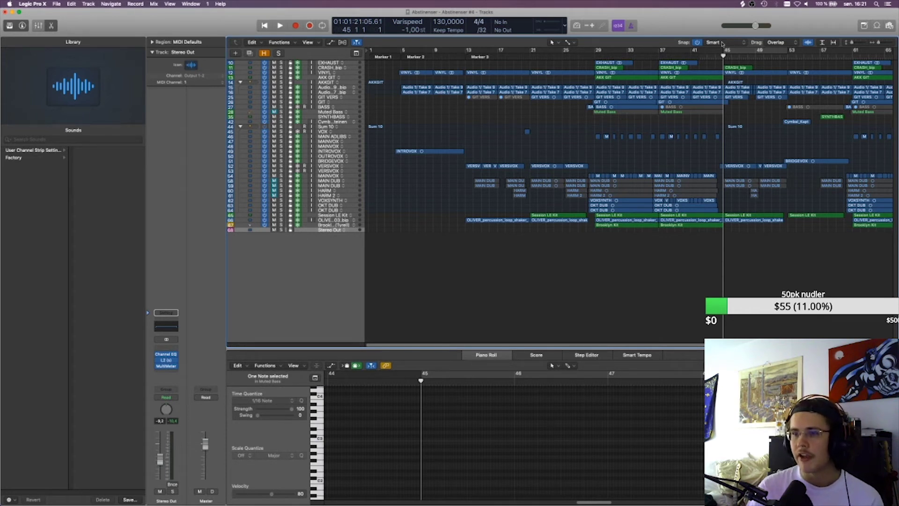
click(467, 53)
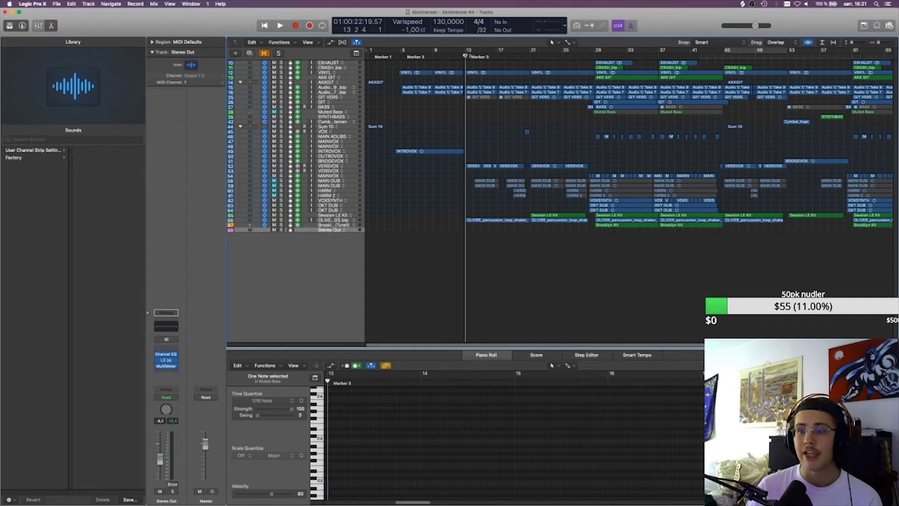
click(465, 55)
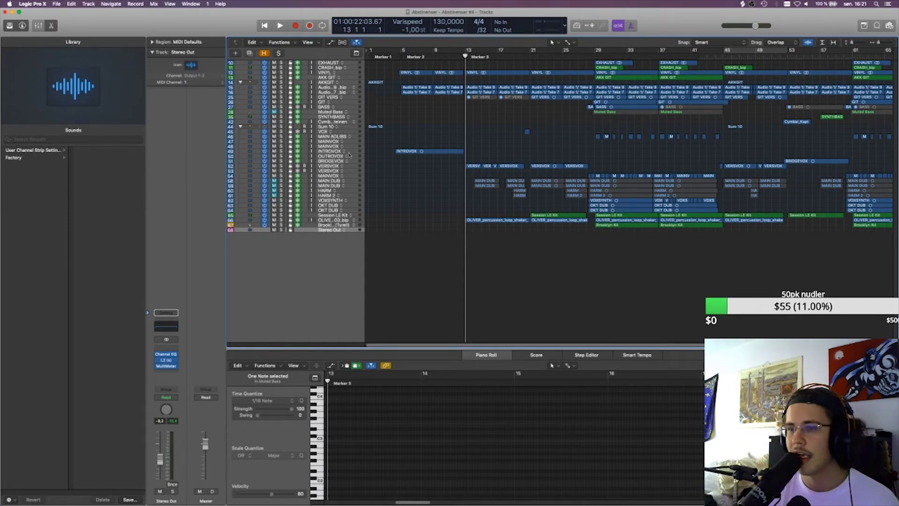
- Select the upper VERSVOX track, play the verse from bar 13 and clear the track's solo
click(330, 166)
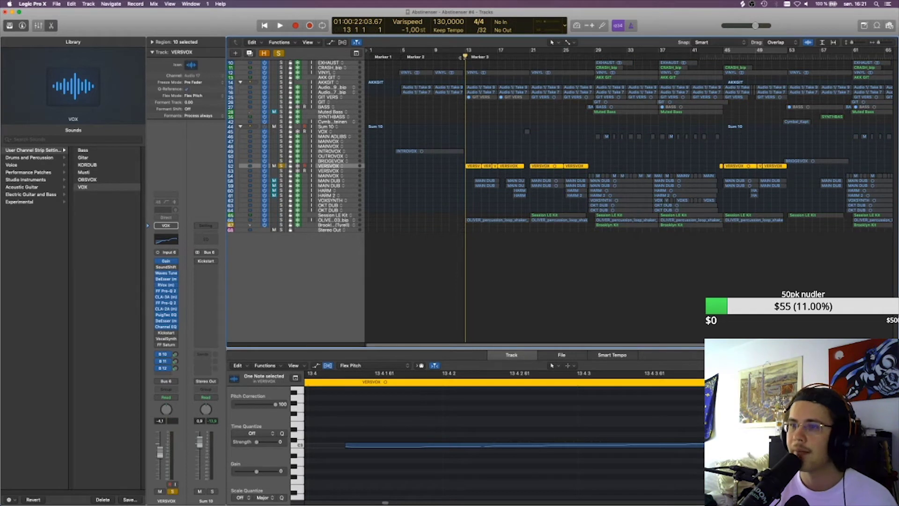
key(space)
key(s)
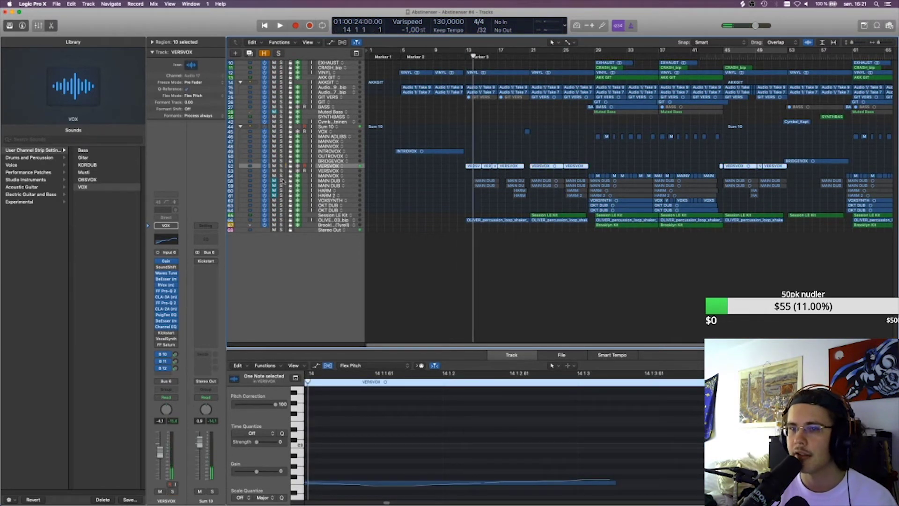
- Unmute the two MAIN DUB tracks and start playback from bar 13
drag(273, 180, 274, 186)
click(465, 56)
key(space)
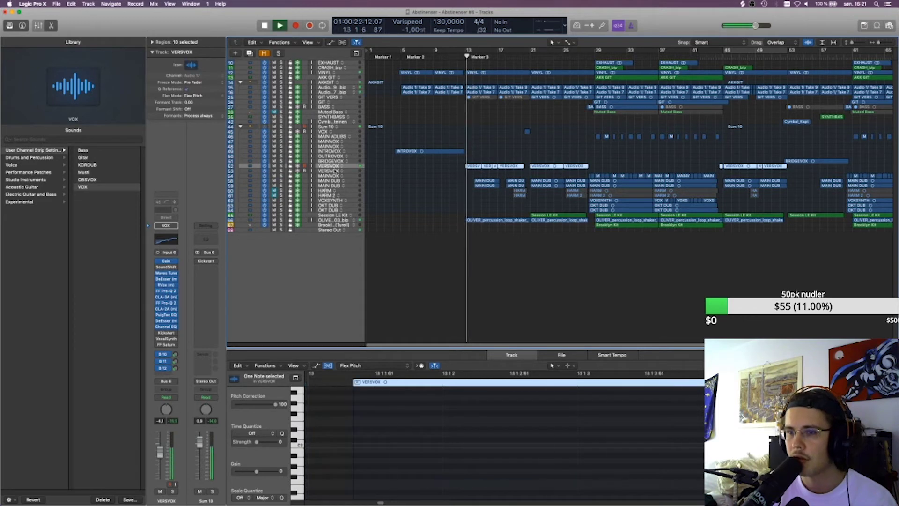
- Audition the two MAIN DUB tracks in solo, remove the solo, and return the playhead to bar 13
click(321, 180)
shift+click(314, 186)
key(s)
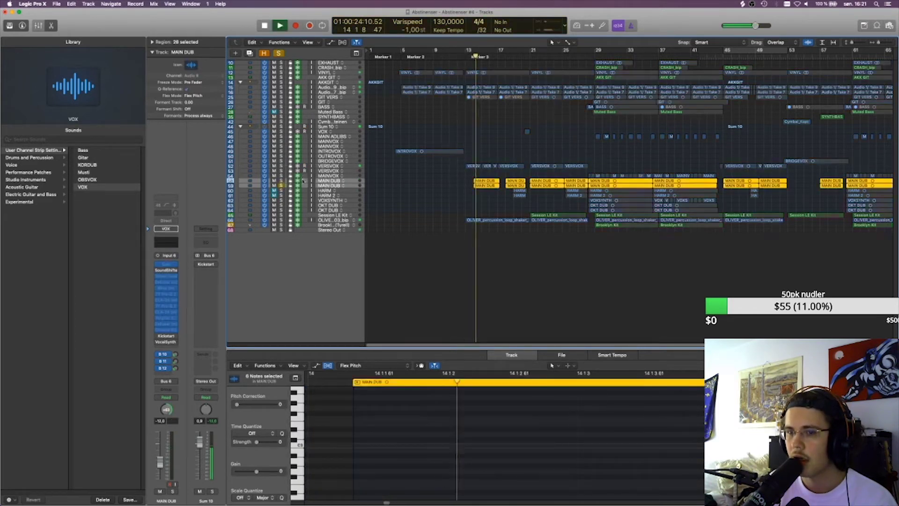
key(space)
key(s)
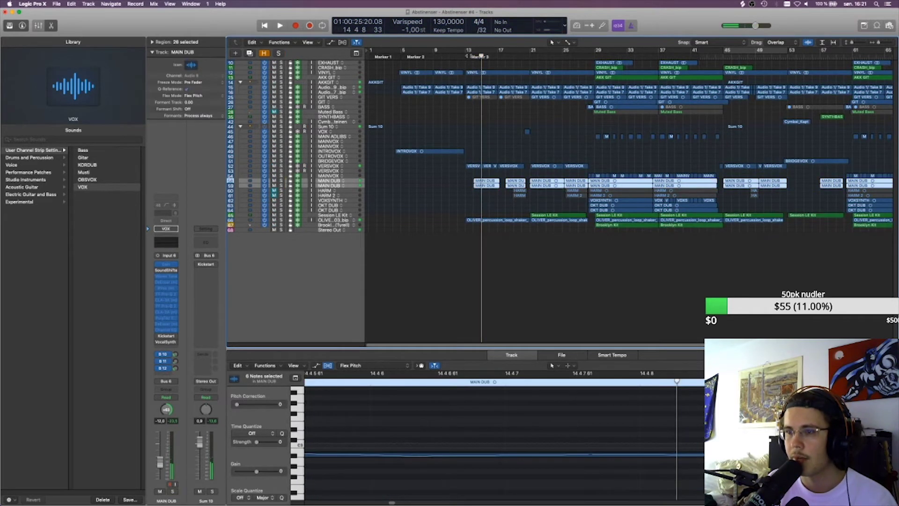
click(465, 56)
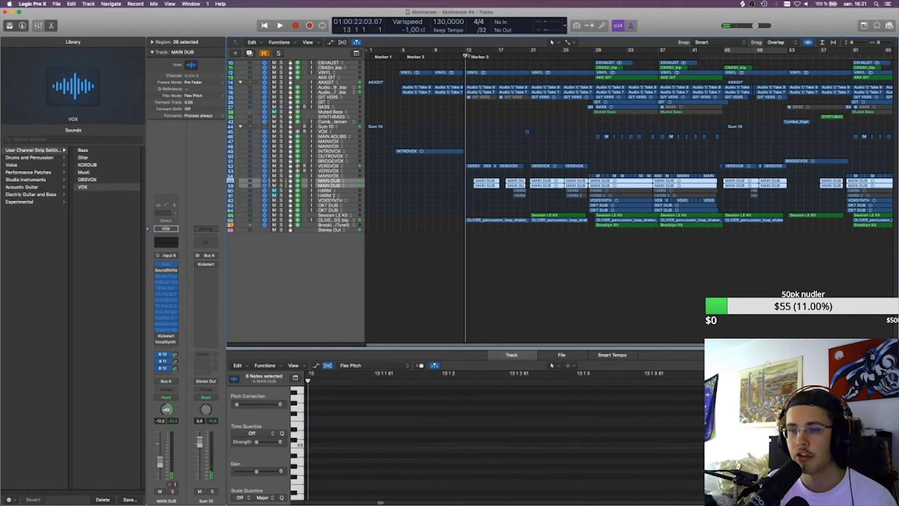
- Listen to the MAIN DUB tracks in the full mix from bar 13 and again from bar 18
click(440, 182)
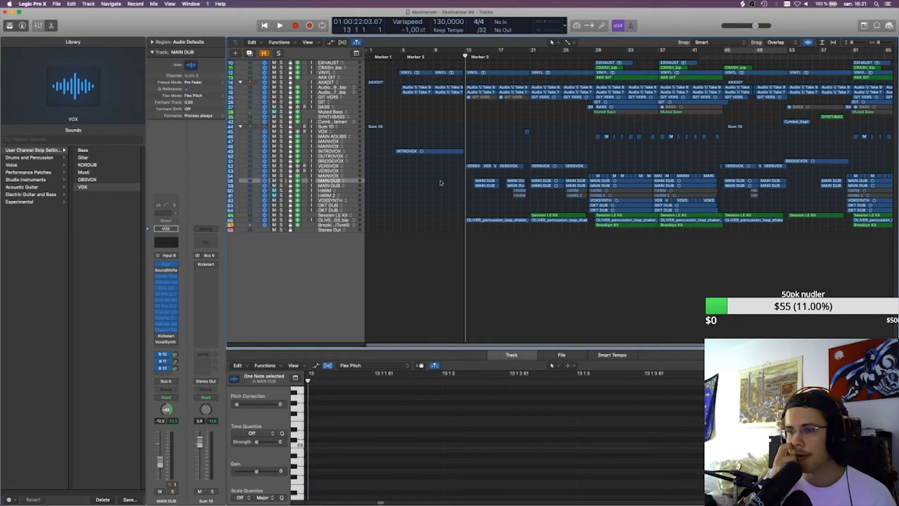
key(space)
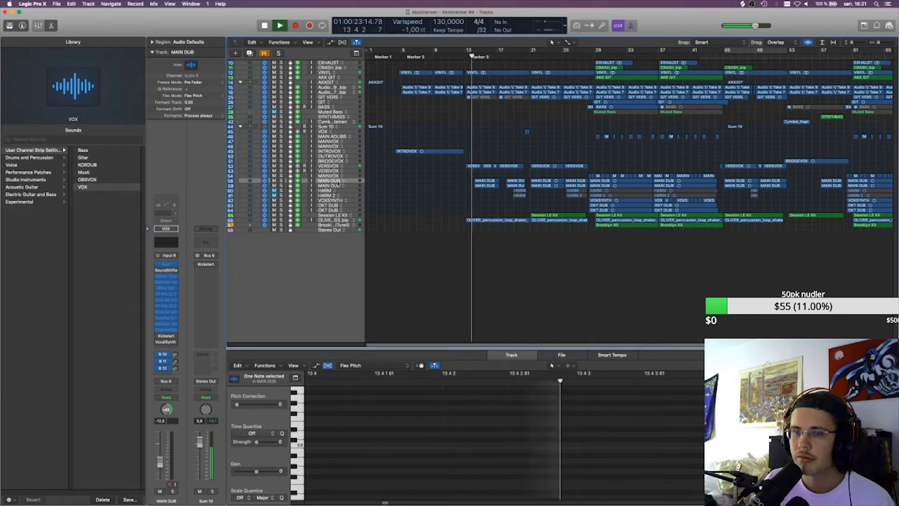
click(334, 185)
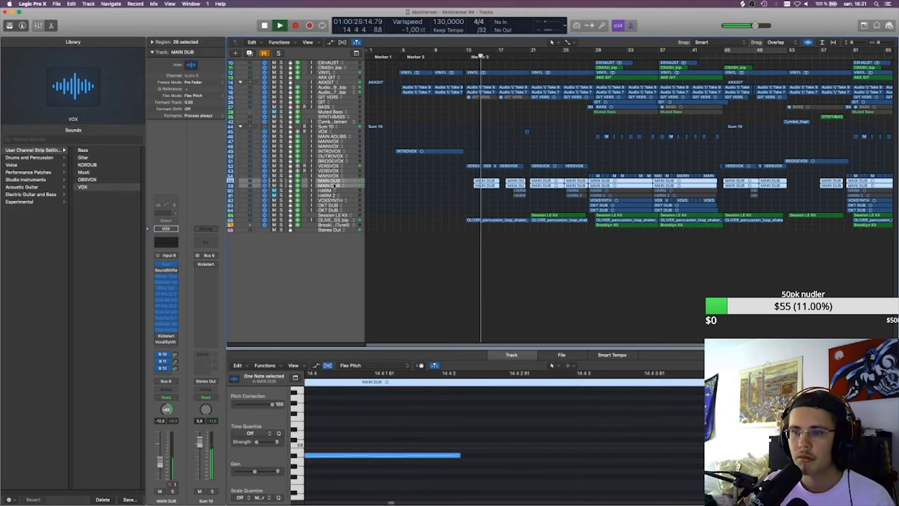
key(space)
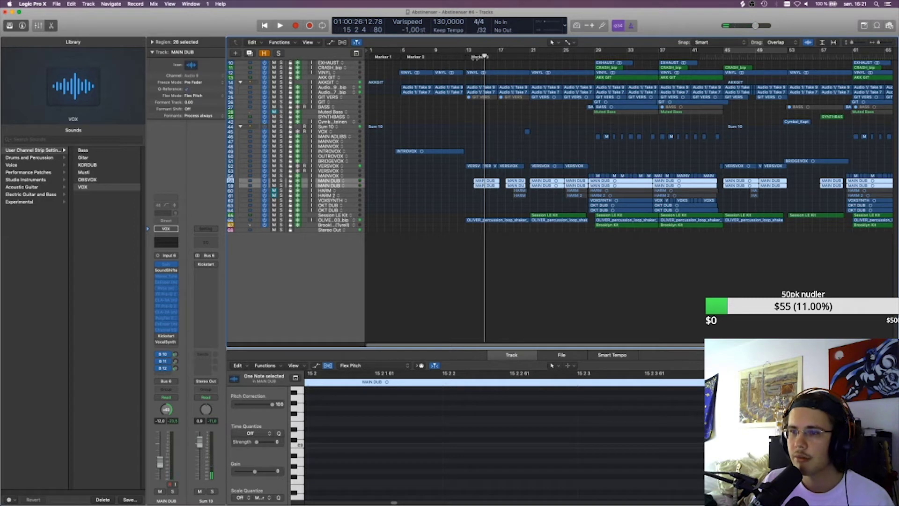
key(space)
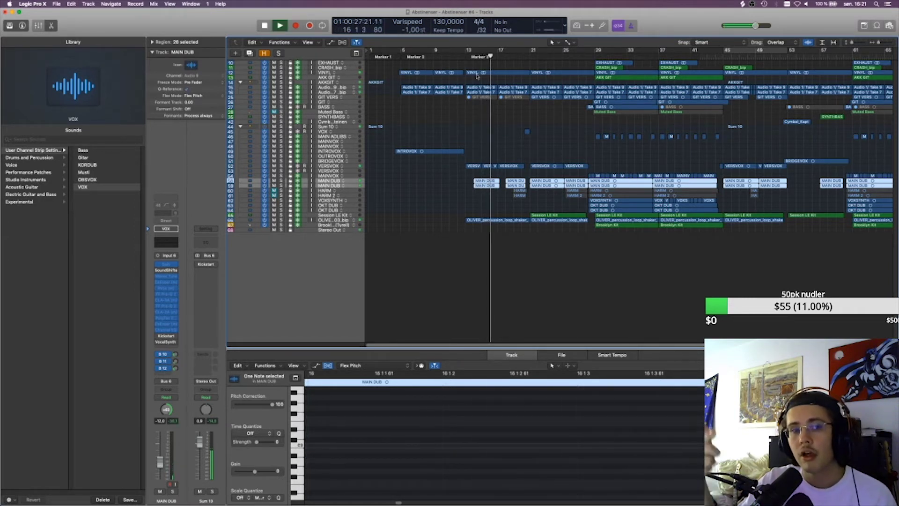
key(space)
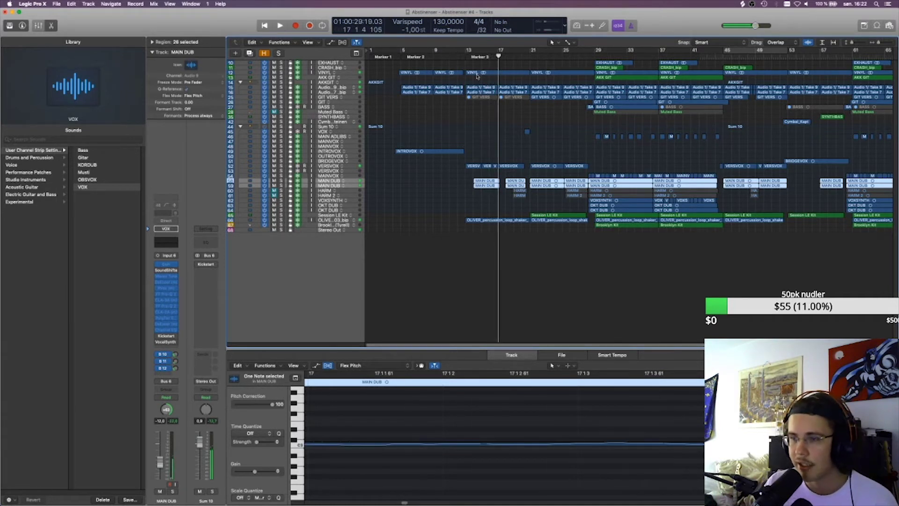
double_click(506, 55)
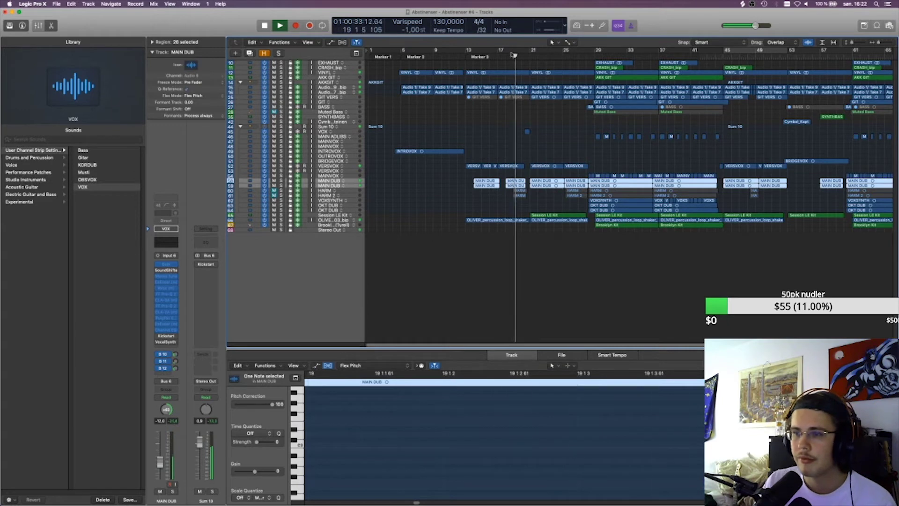
key(space)
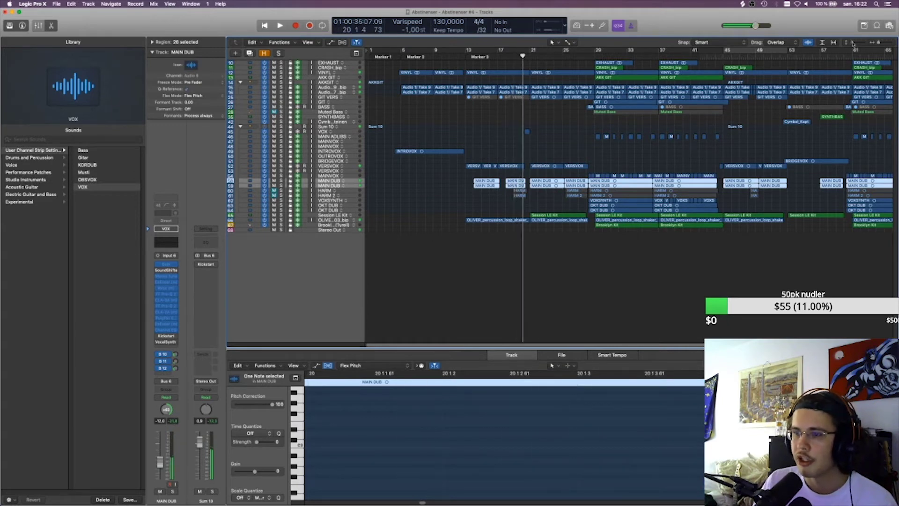
- Unmute the HARM and HARM 2 tracks, select both, and place the playhead at bar 18
drag(852, 42, 857, 42)
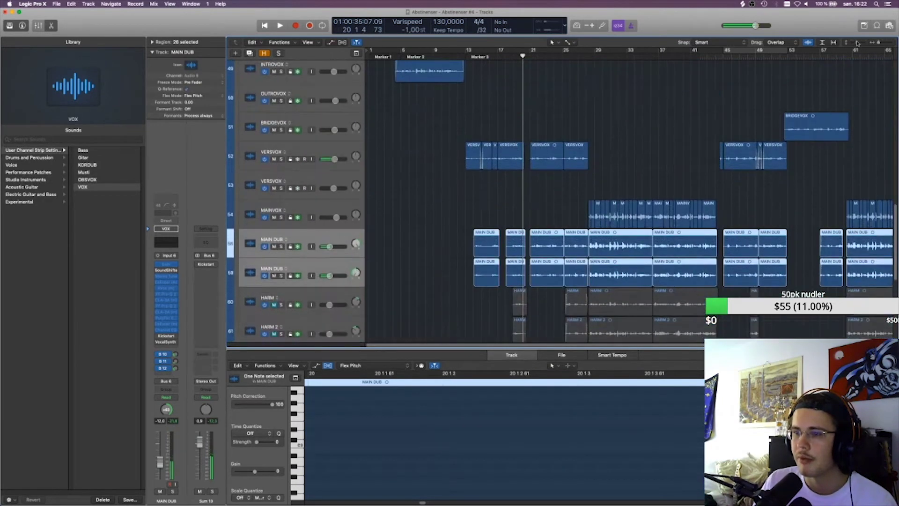
click(506, 52)
scroll(548, 110, down, 5)
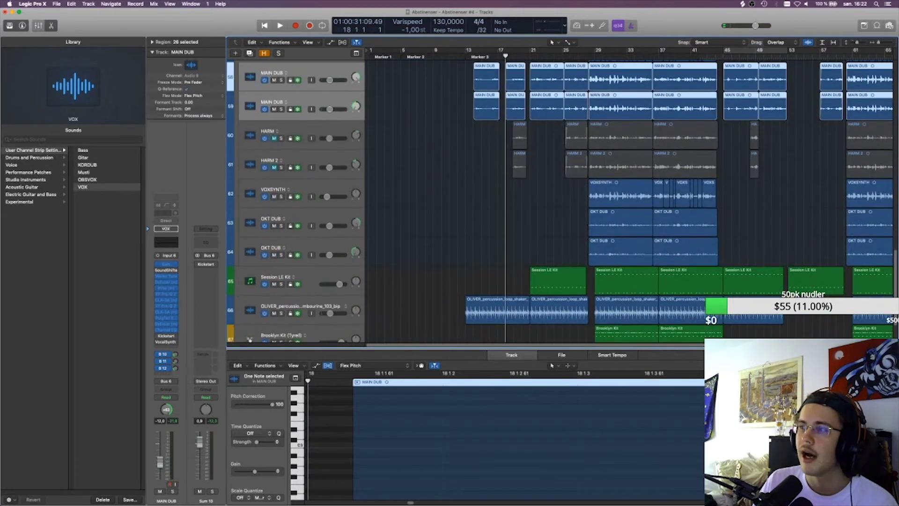
key(z)
click(461, 238)
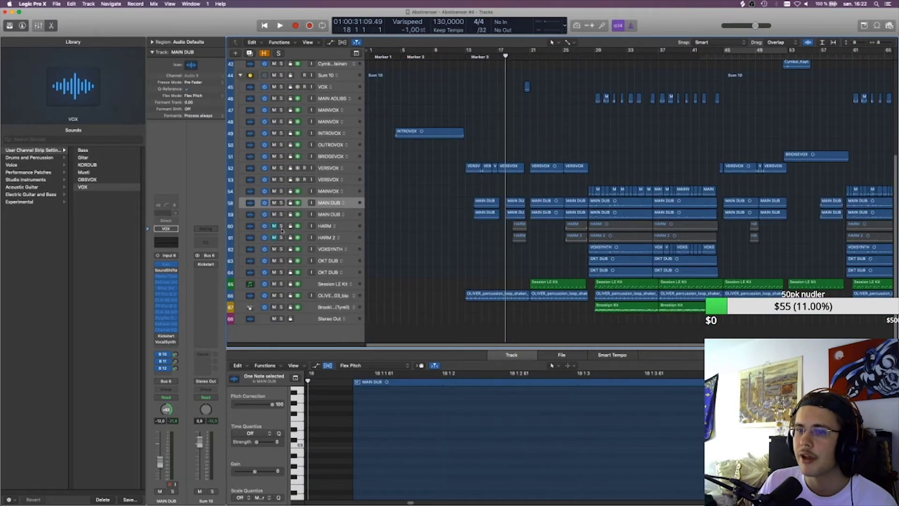
drag(275, 227, 275, 238)
click(328, 226)
shift+click(329, 237)
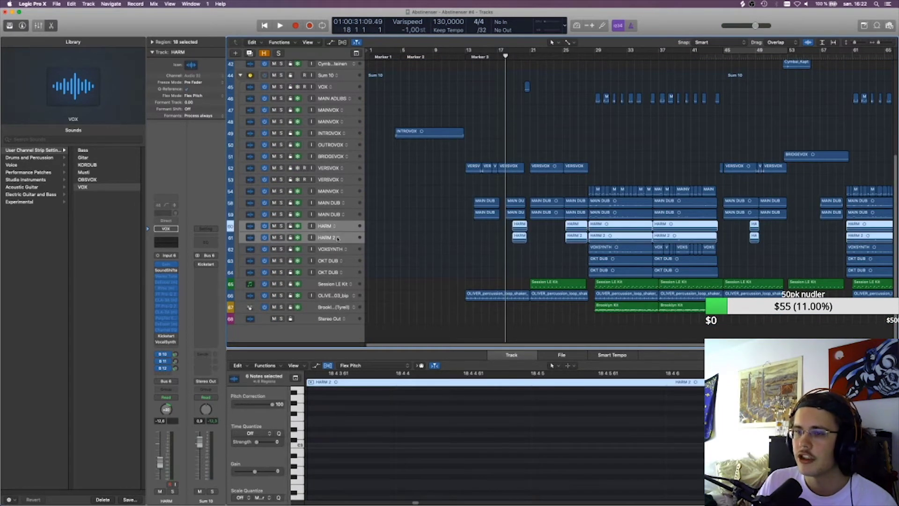
click(416, 227)
click(352, 237)
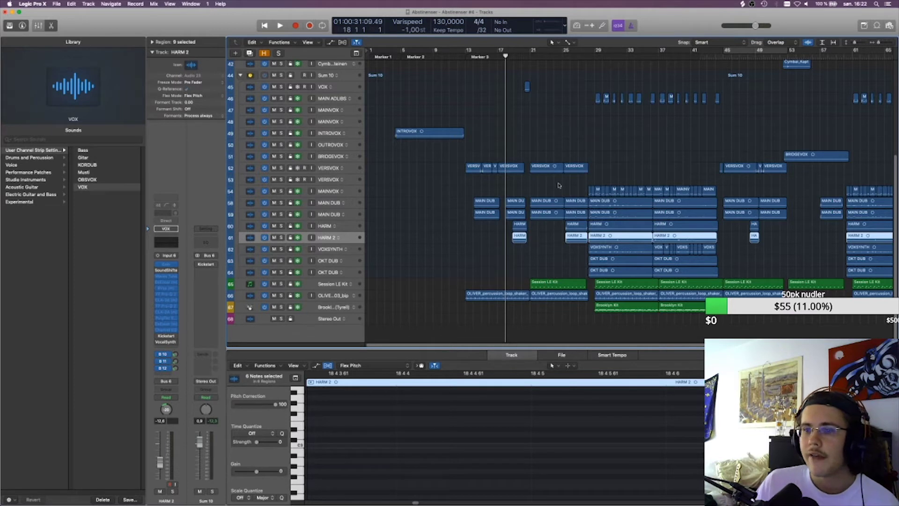
shift+click(351, 226)
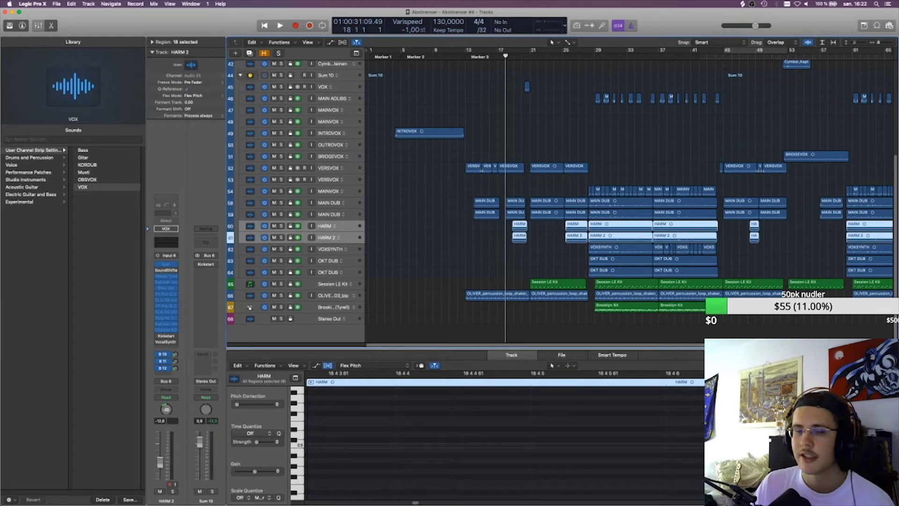
- Solo the tracks from the first VERSVOX through HARM 2, raise both HARM tracks to -5.3 dB, and audition them from bars 18 and 19
click(854, 43)
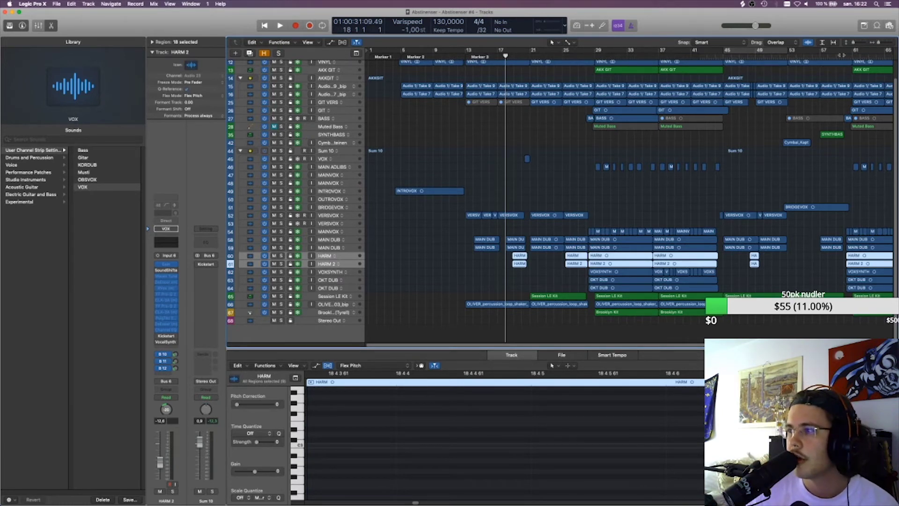
mouse_move(853, 42)
mouse_down()
mouse_move(880, 43)
mouse_move(854, 43)
mouse_up()
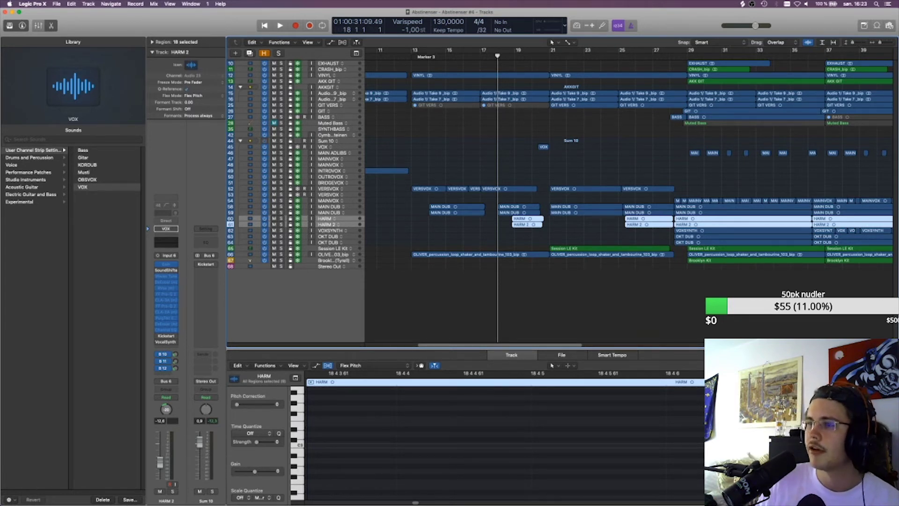
drag(852, 42, 858, 44)
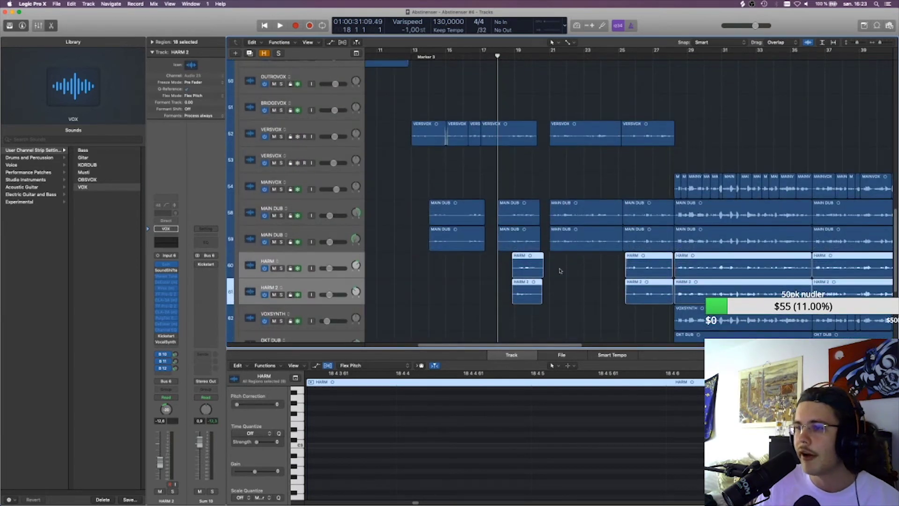
click(567, 304)
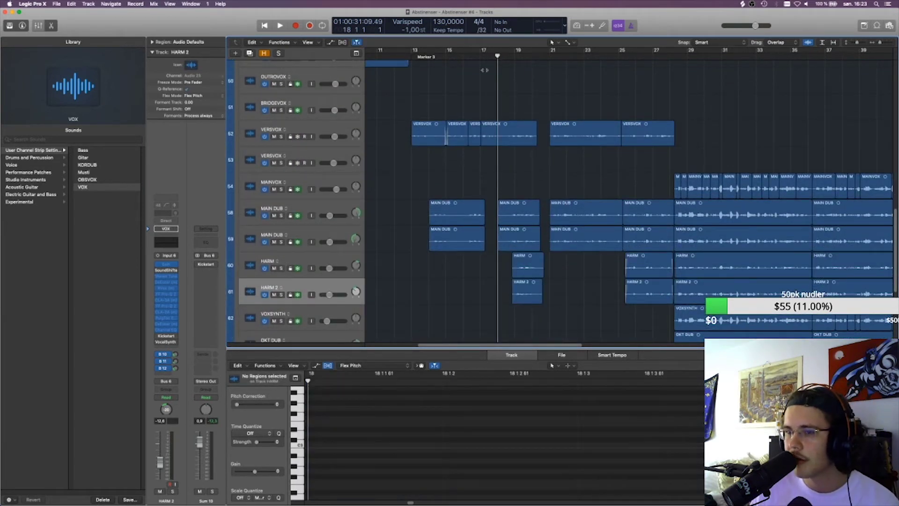
key(space)
drag(281, 136, 334, 295)
click(307, 263)
shift+click(307, 288)
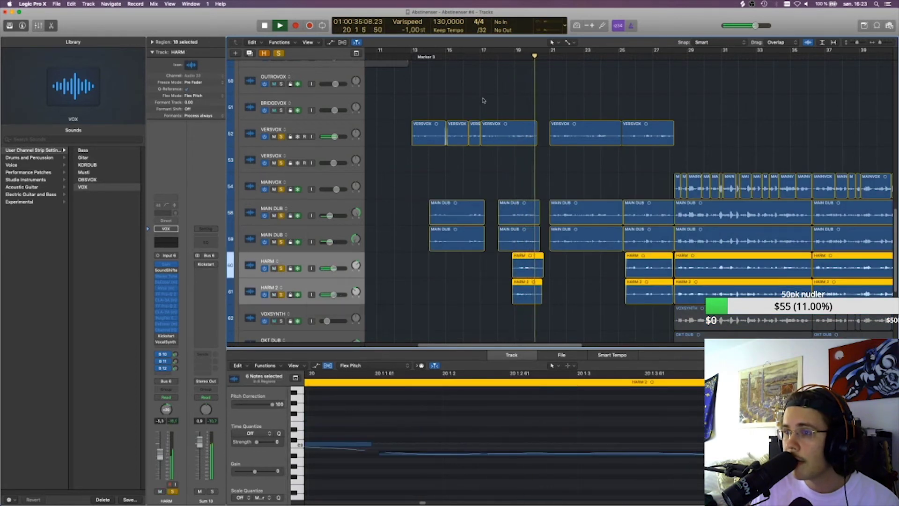
click(512, 54)
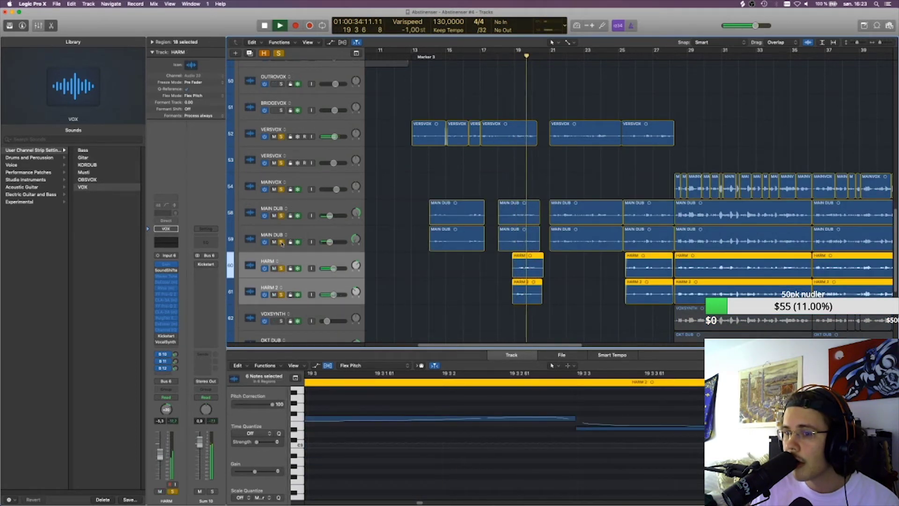
- Remove the solo from the VERSVOX, MAINVOX and MAIN DUB tracks and play only the two HARM tracks from bar 19
key(space)
drag(281, 241, 282, 139)
click(281, 137)
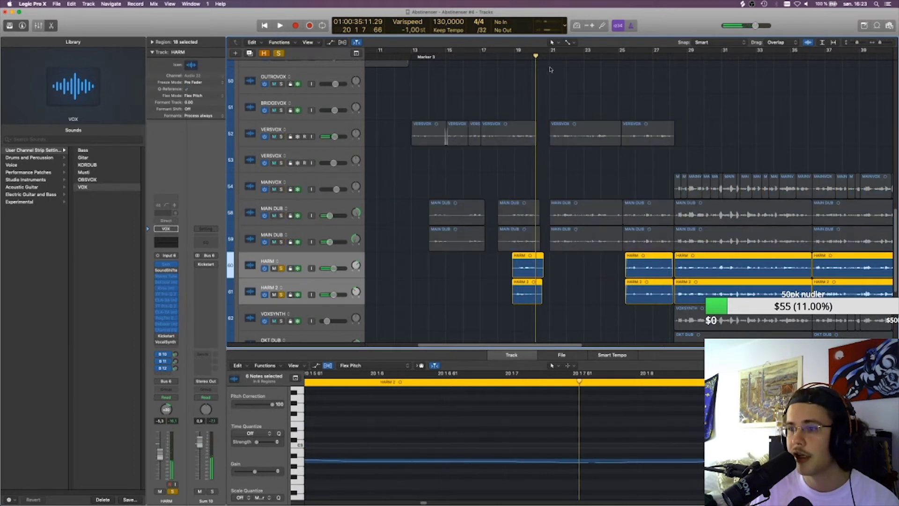
click(512, 57)
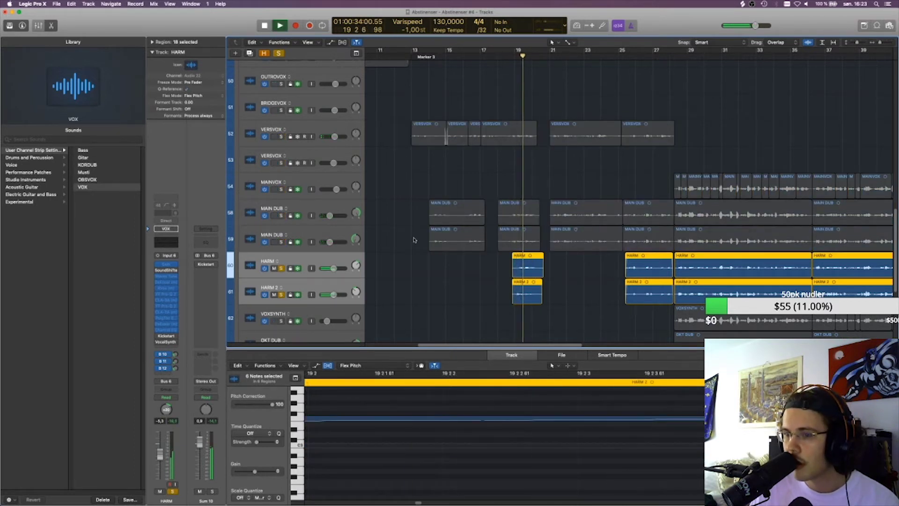
- Audition HARM 2 and HARM individually in solo from bar 19
click(281, 269)
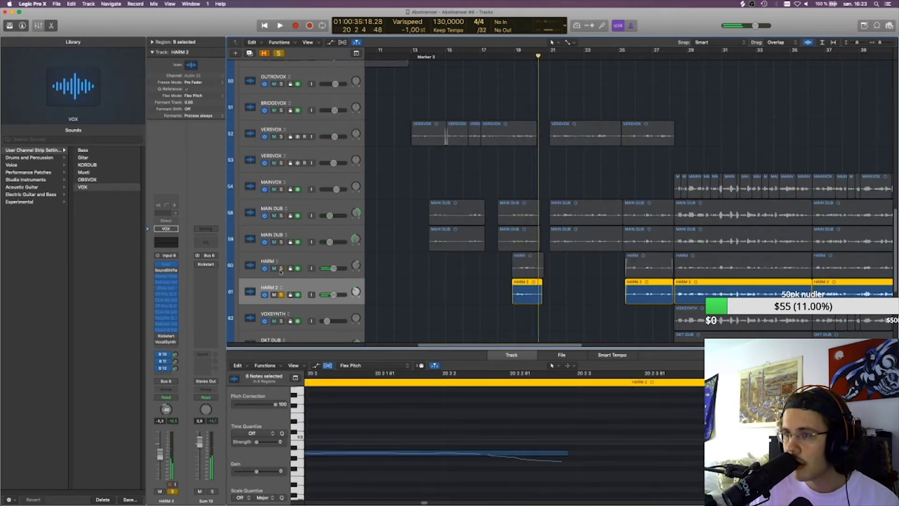
key(space)
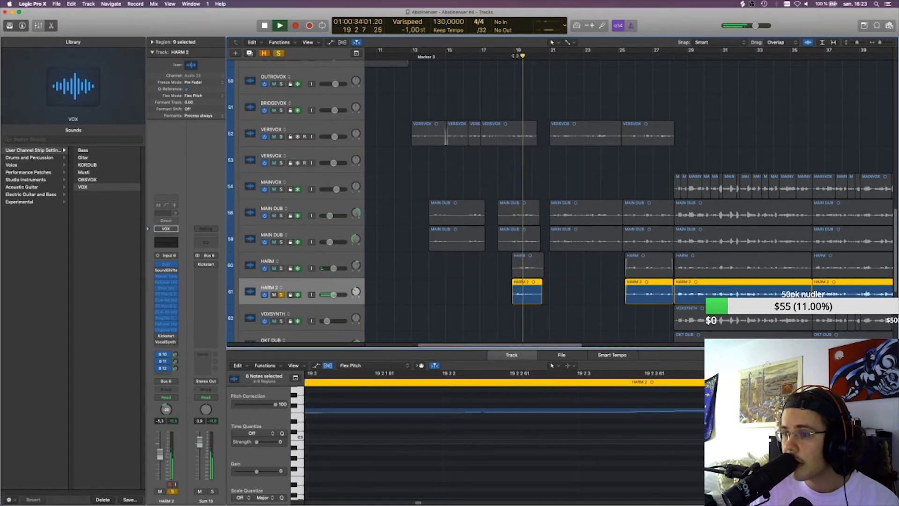
key(space)
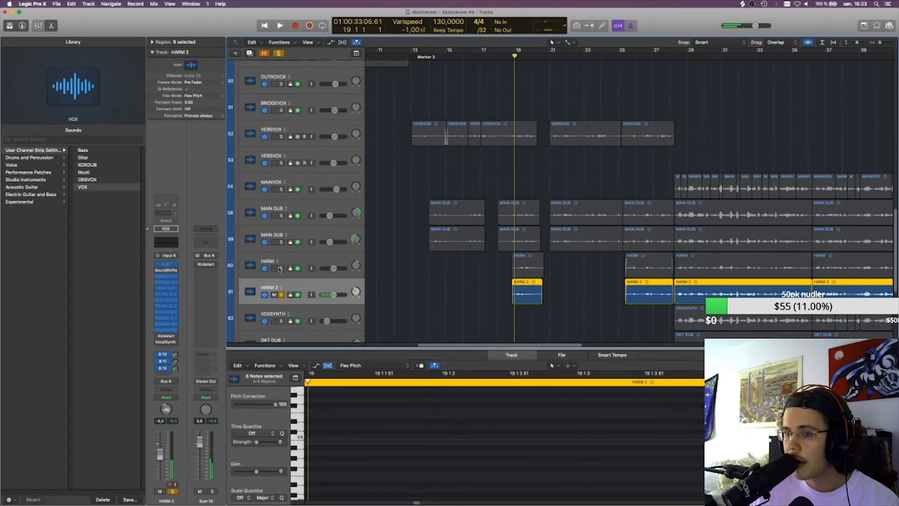
click(281, 269)
click(281, 295)
key(space)
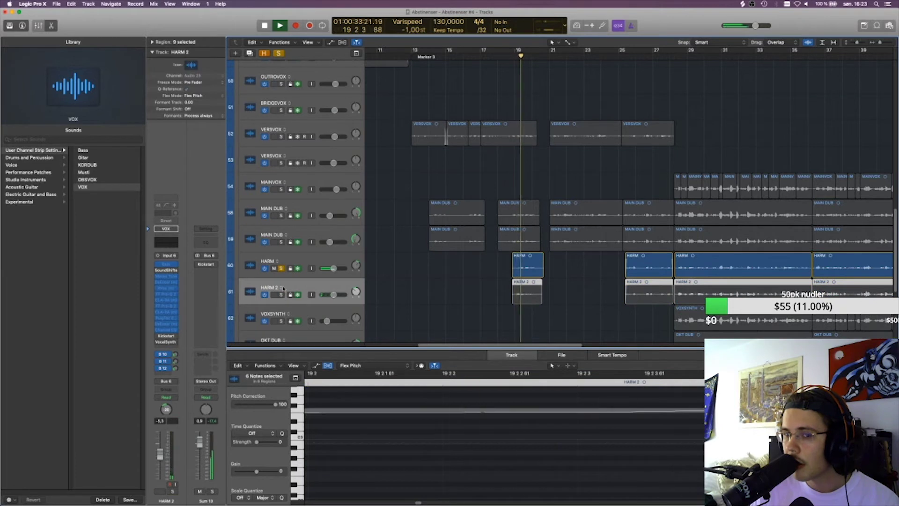
key(space)
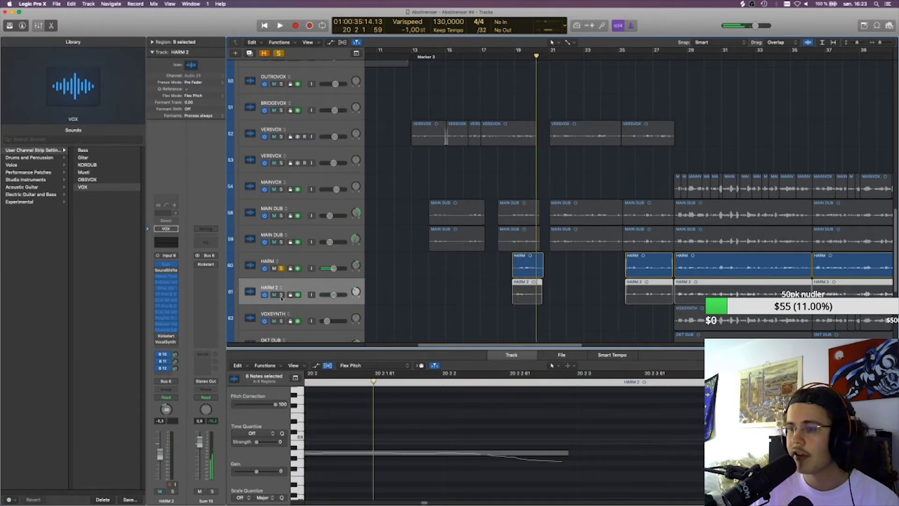
- Solo HARM 2 again alongside HARM, clear all solos, and move the playhead to bar 18
click(281, 294)
click(513, 57)
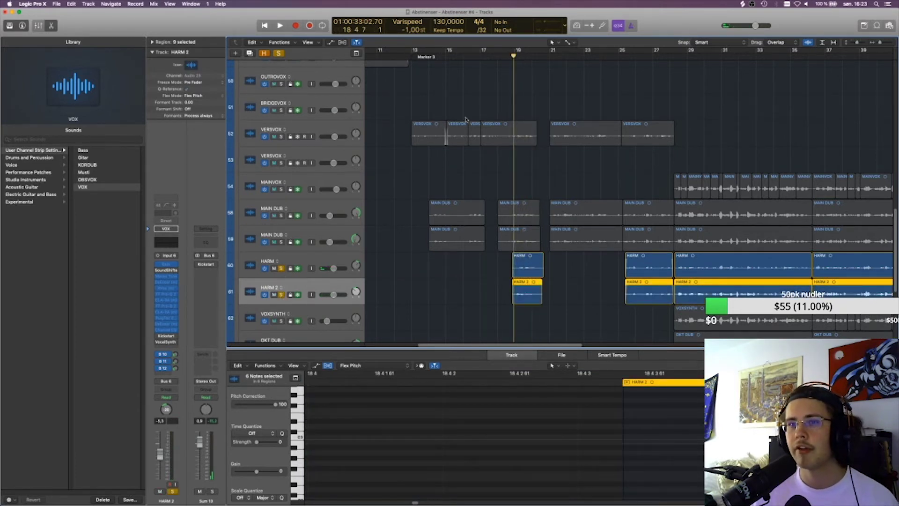
click(280, 53)
click(498, 56)
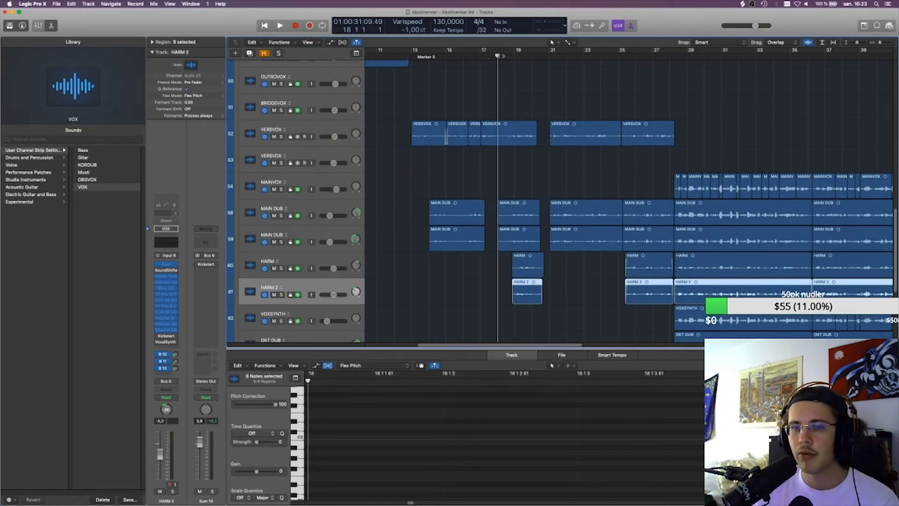
- Select HARM and HARM 2 and lower their volume to -13.3 dB while the full mix plays from bar 18
click(340, 257)
key(space)
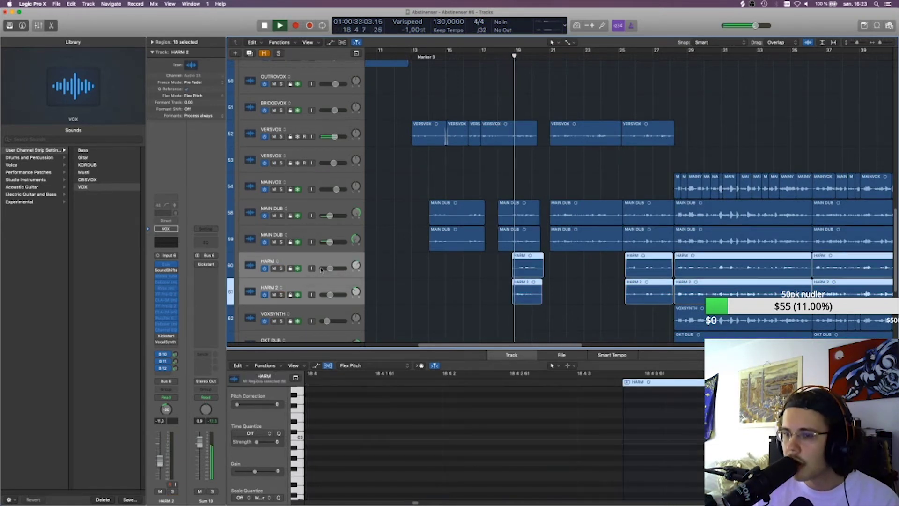
drag(334, 268, 329, 268)
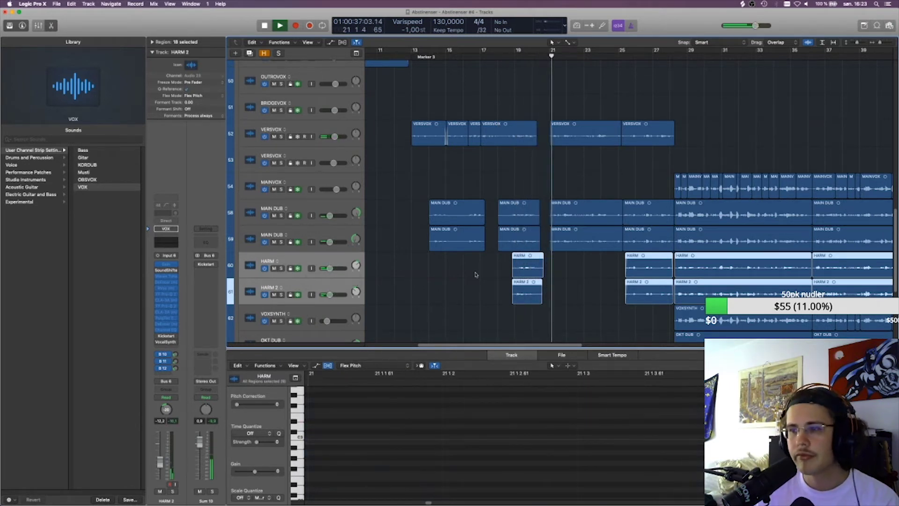
- Stop playback and review the layered VERSVOX, MAIN DUB and HARM regions from bar 21 onward
click(475, 276)
click(347, 209)
key(space)
click(812, 82)
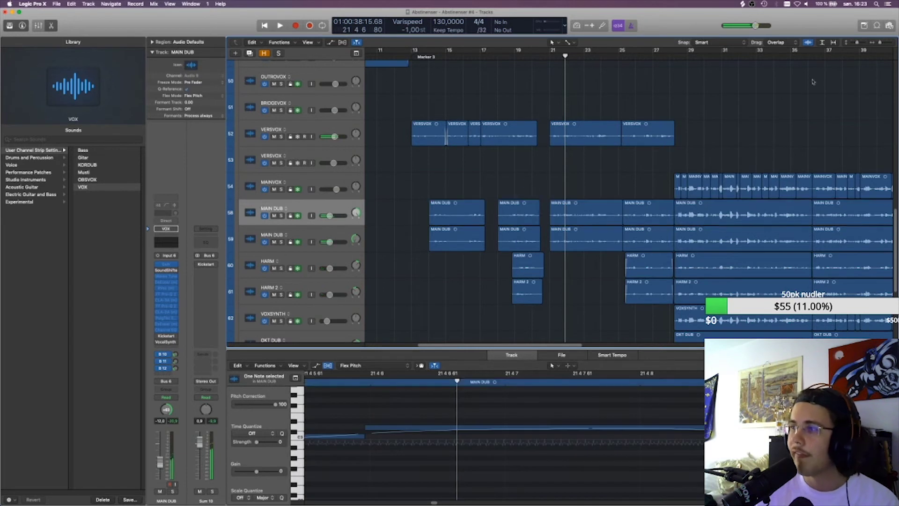
click(857, 43)
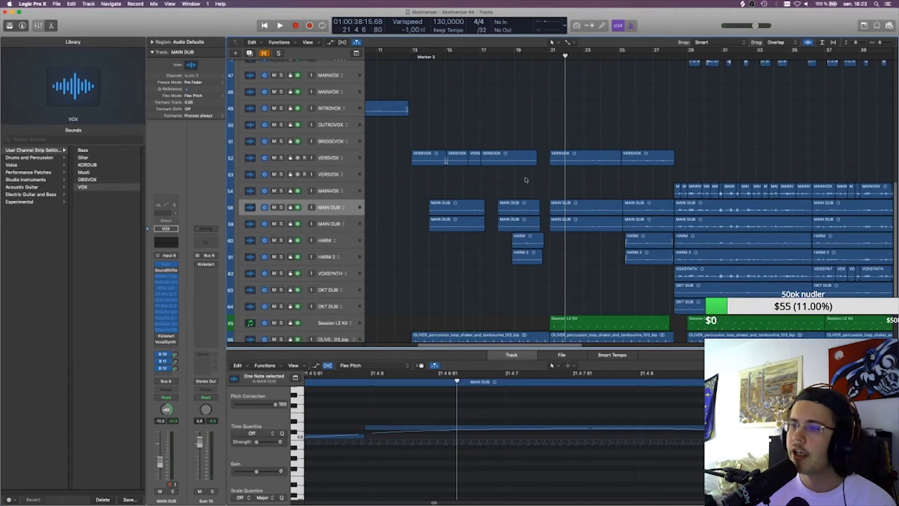
drag(566, 139, 665, 264)
click(613, 276)
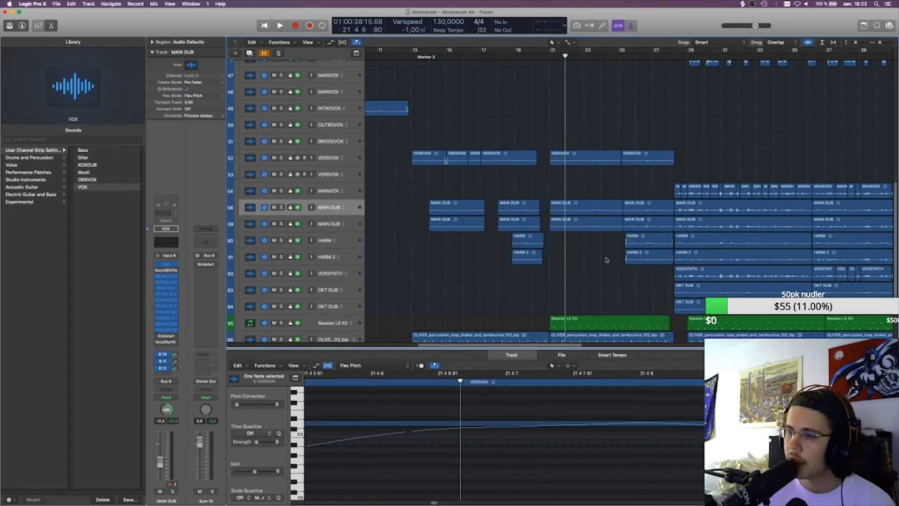
click(592, 213)
click(592, 223)
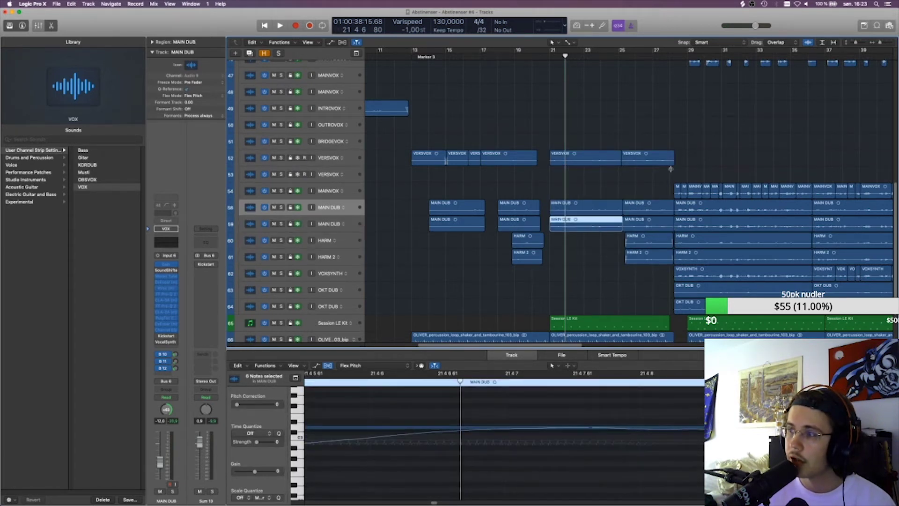
drag(855, 42, 862, 42)
click(860, 42)
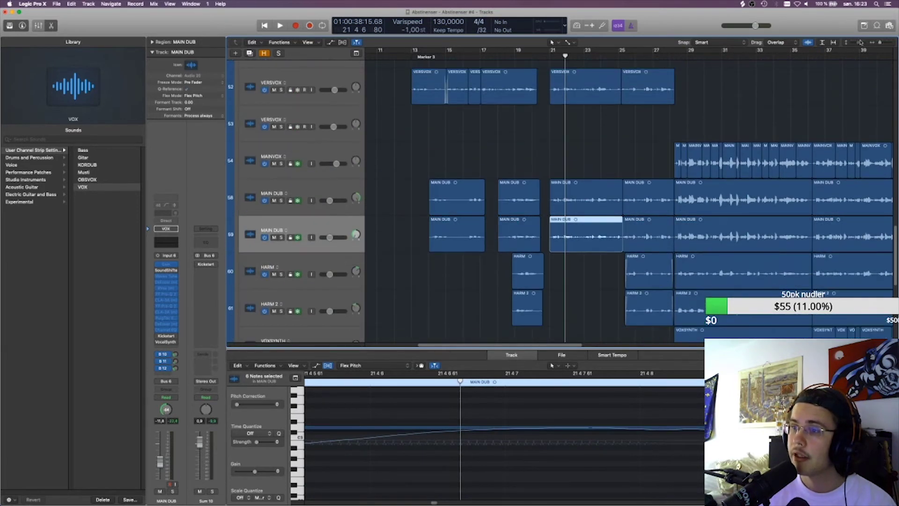
- Move the playhead to bar 21, clear the region selection, and play the full mix from bar 24
drag(547, 57, 551, 56)
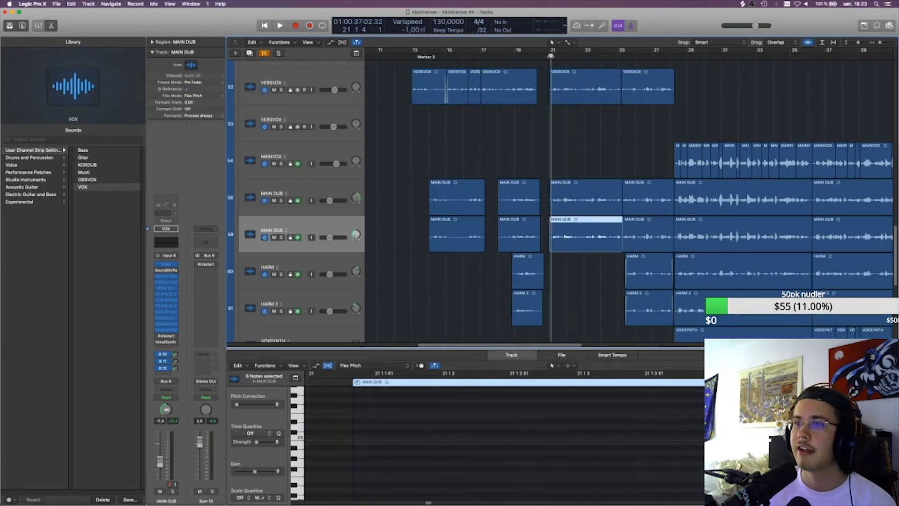
drag(413, 53, 662, 53)
key(c)
click(550, 55)
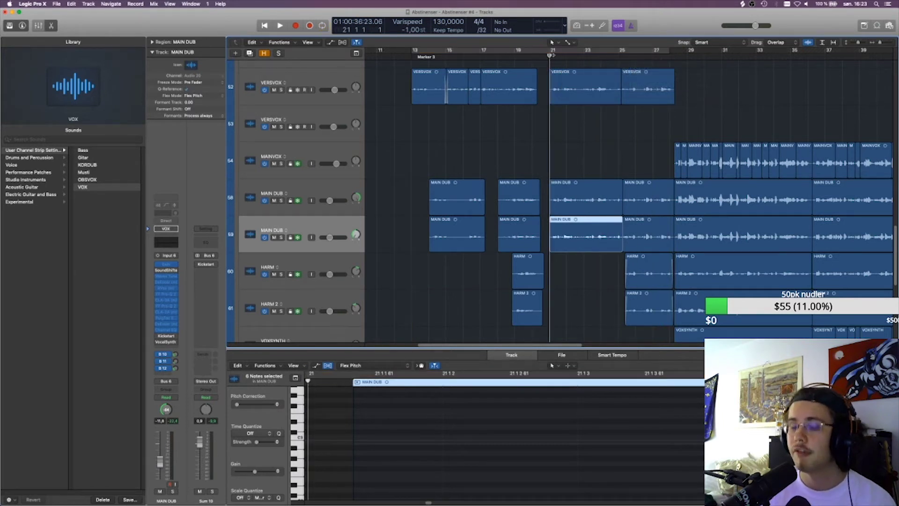
click(593, 139)
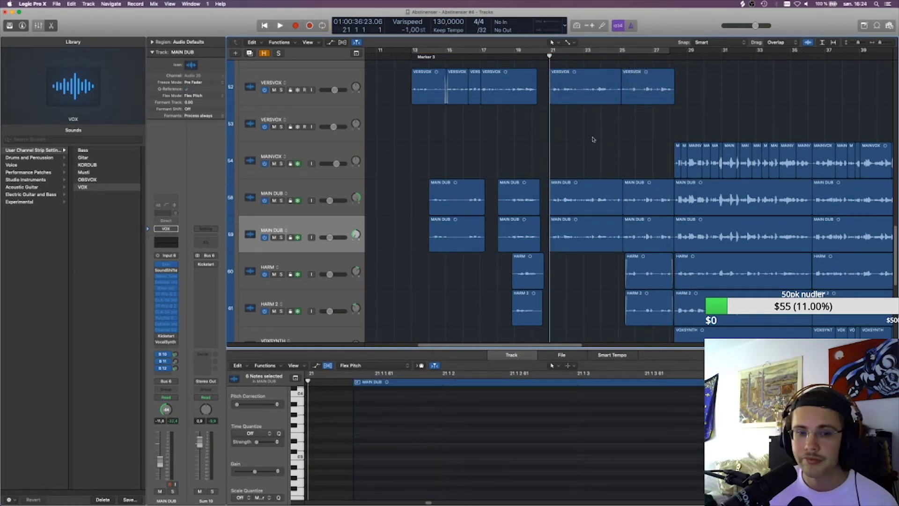
click(609, 58)
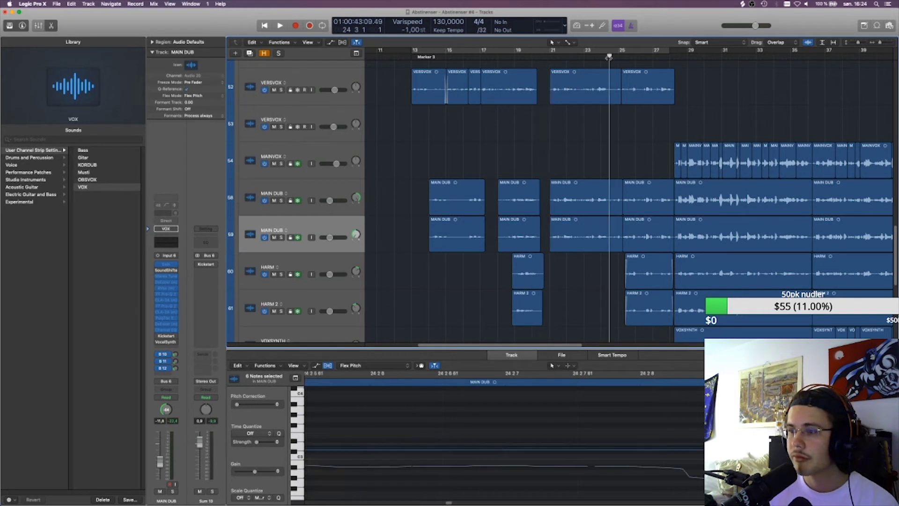
key(space)
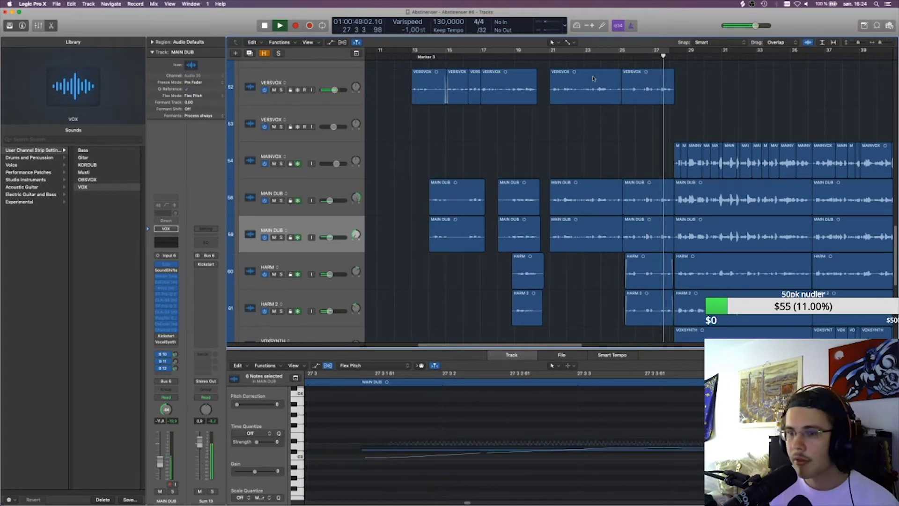
- Select the HARM and HARM 2 tracks and raise their volume to -8.4 dB while playing from bar 25
click(334, 266)
shift+click(343, 292)
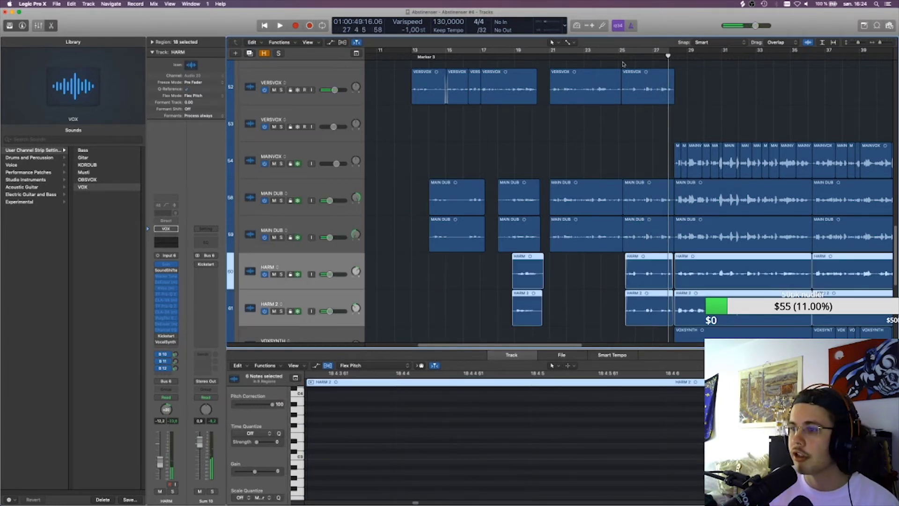
key(s)
click(618, 55)
key(space)
key(s)
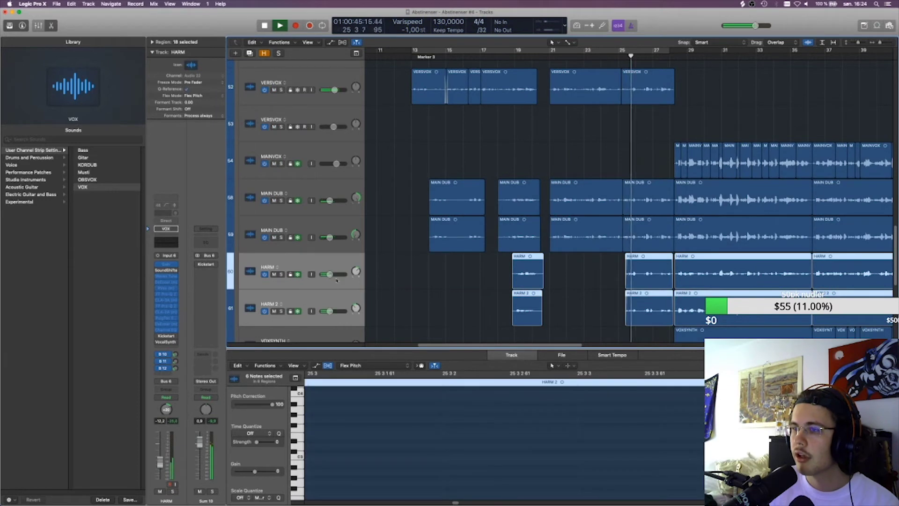
key(space)
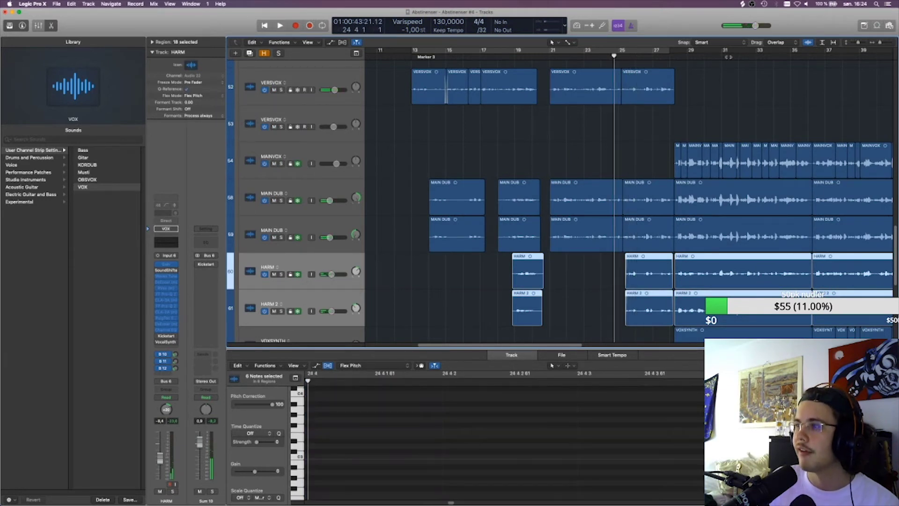
- Solo all the backing vocal tracks from MAIN DUB down to OKT DUB and play them from bar 24
drag(857, 42, 856, 43)
scroll(573, 228, down, 2)
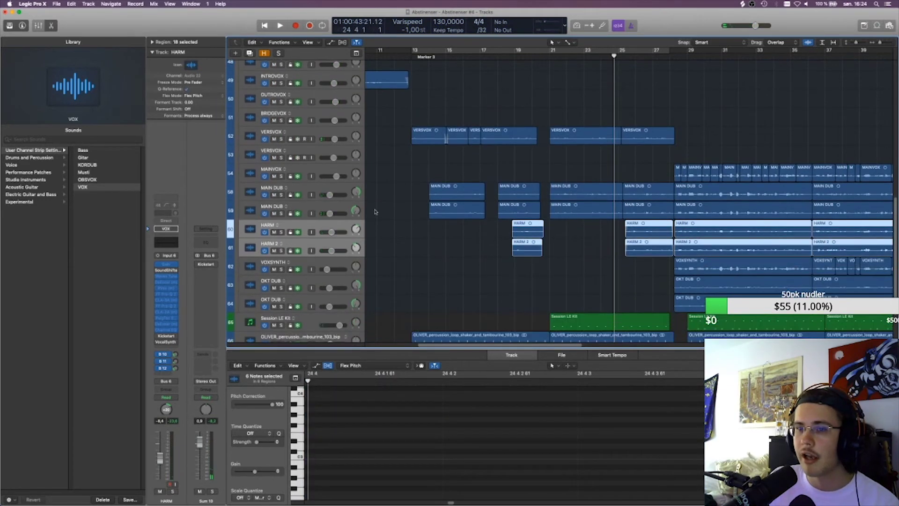
drag(281, 194, 281, 306)
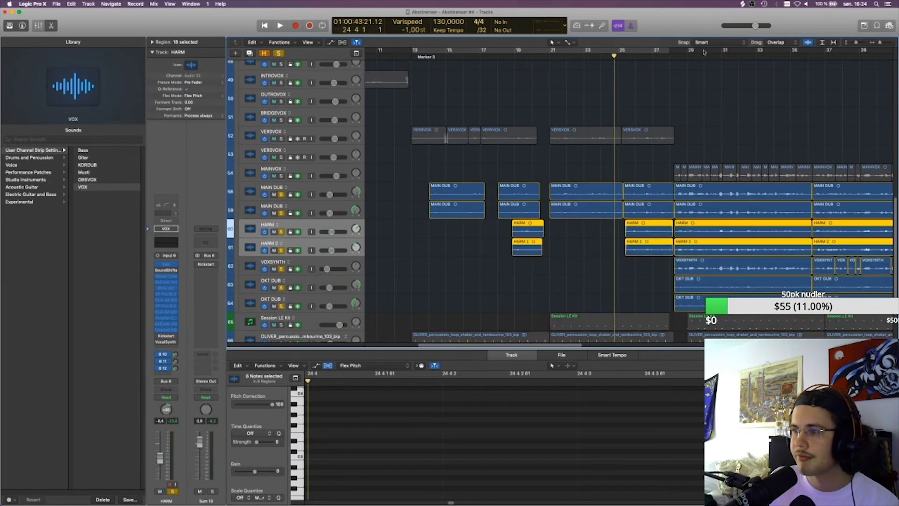
key(space)
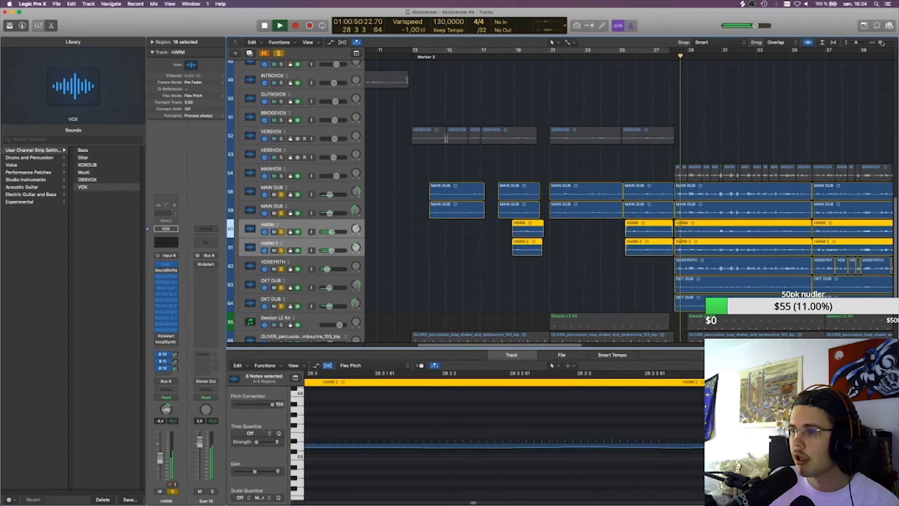
- Add MAINVOX to the soloed backing vocals during playback, remove the backing solos to hear MAINVOX alone, and stop
click(281, 176)
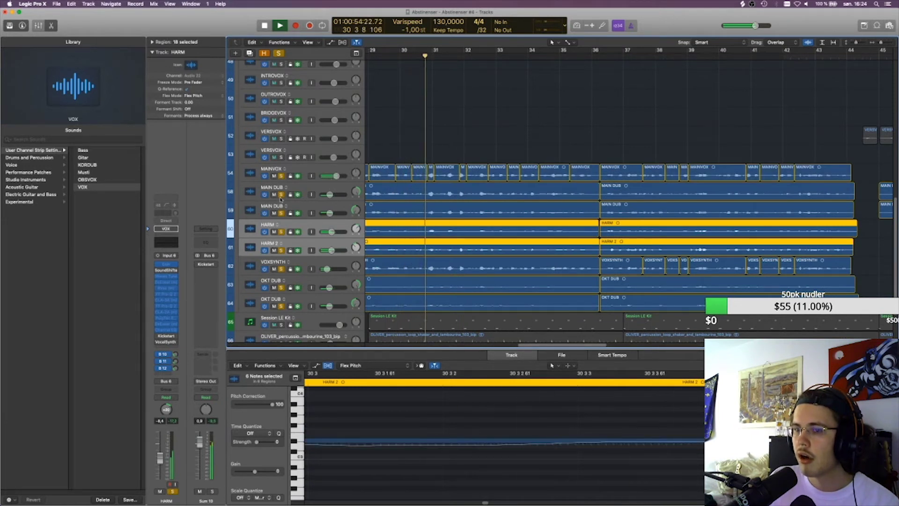
drag(281, 194, 281, 306)
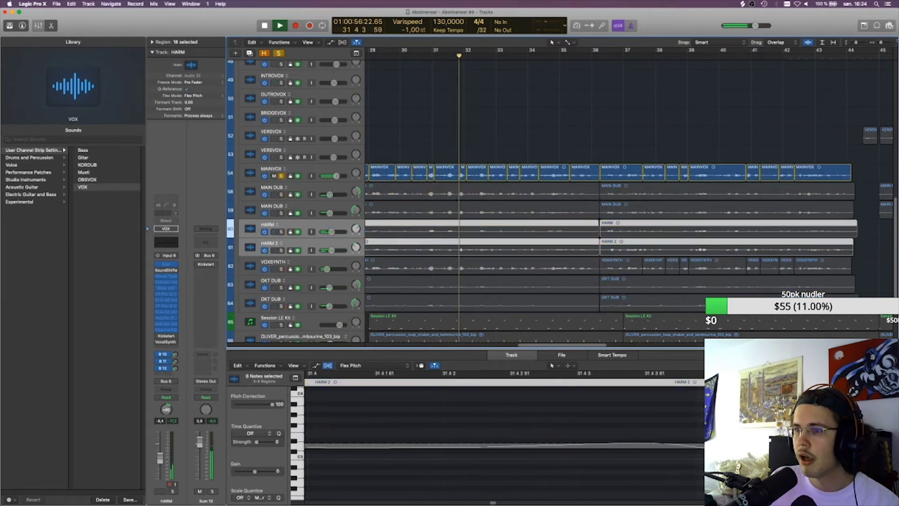
drag(880, 42, 879, 43)
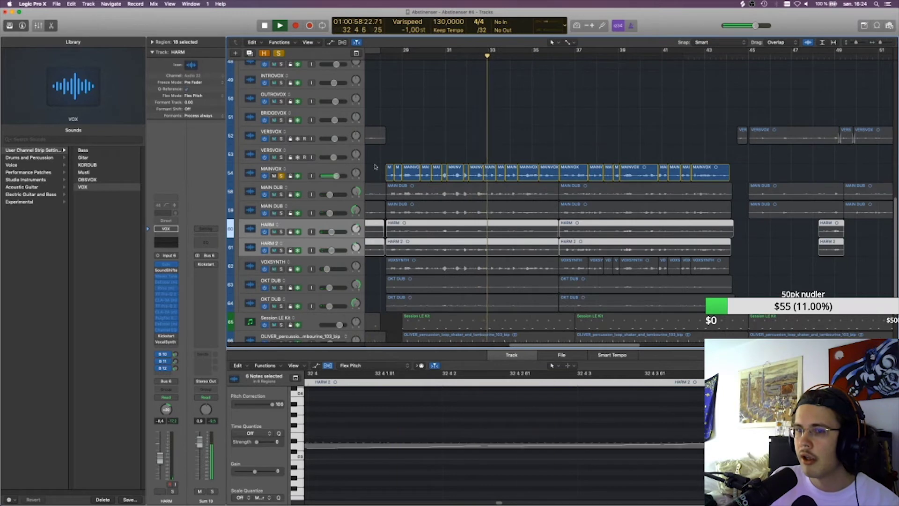
key(space)
- Swap the MAINVOX solo for the two MAIN DUB tracks and play them
click(281, 176)
drag(281, 195, 282, 213)
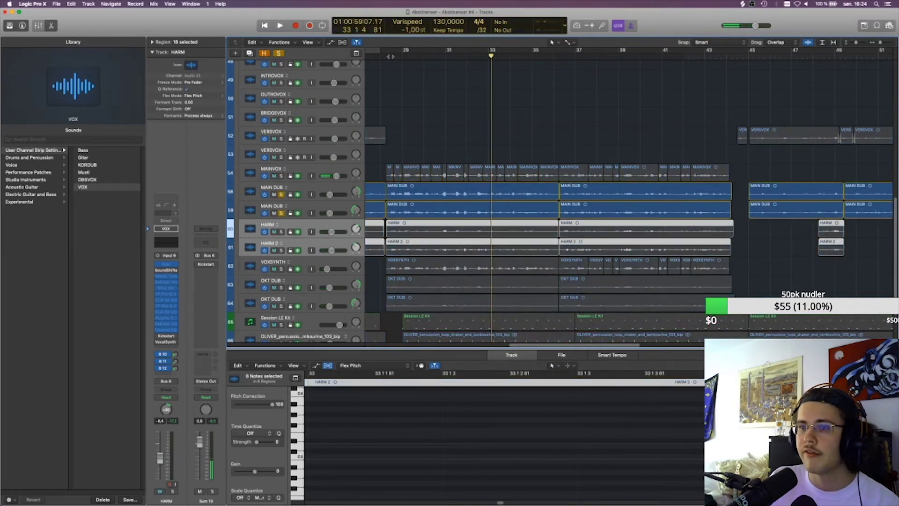
key(space)
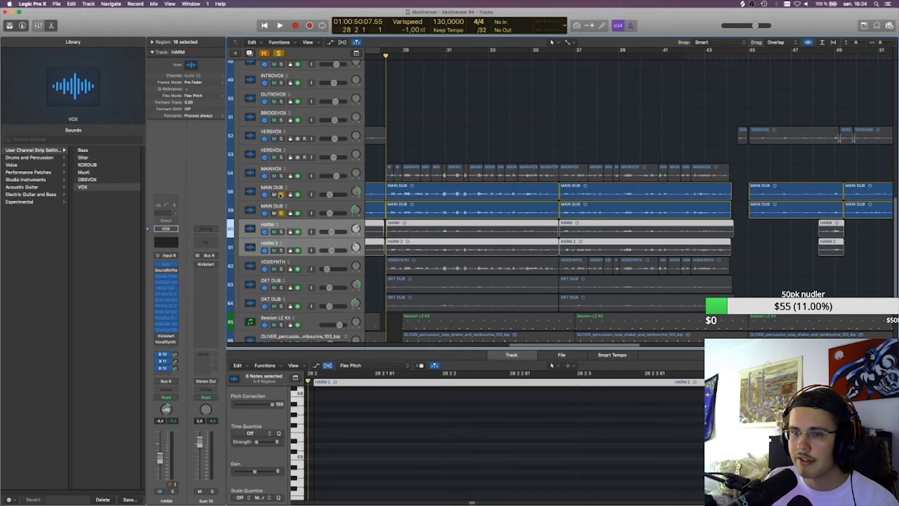
- Solo HARM in place of the two MAIN DUB tracks and play it briefly
drag(280, 195, 281, 213)
click(312, 225)
click(281, 231)
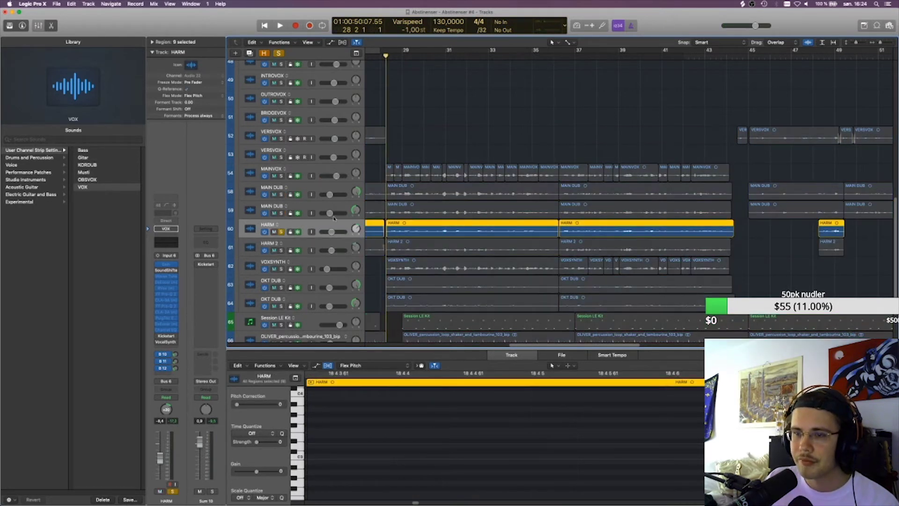
key(shift+space)
click(639, 94)
key(space)
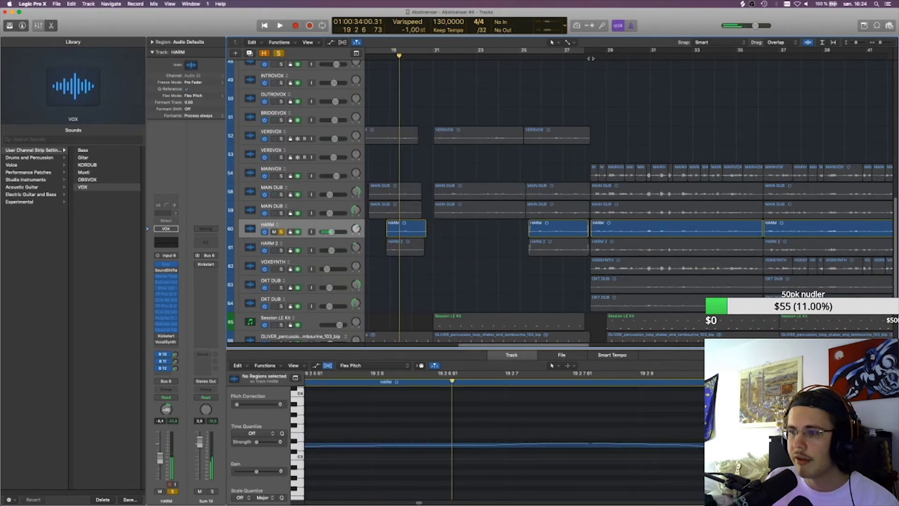
- Play HARM from bar 28 with MAINVOX soloed alongside it and raise HARM's volume to -3.1 dB
click(591, 59)
key(space)
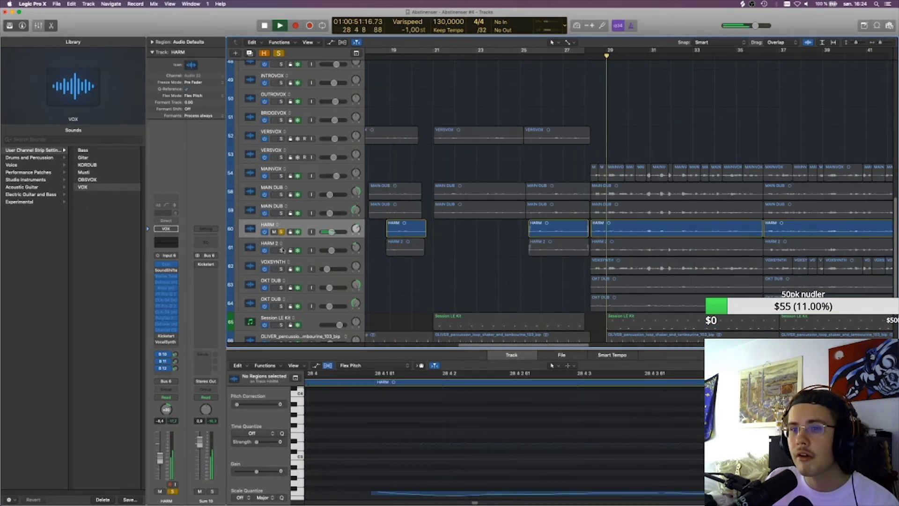
click(281, 176)
drag(331, 231, 335, 231)
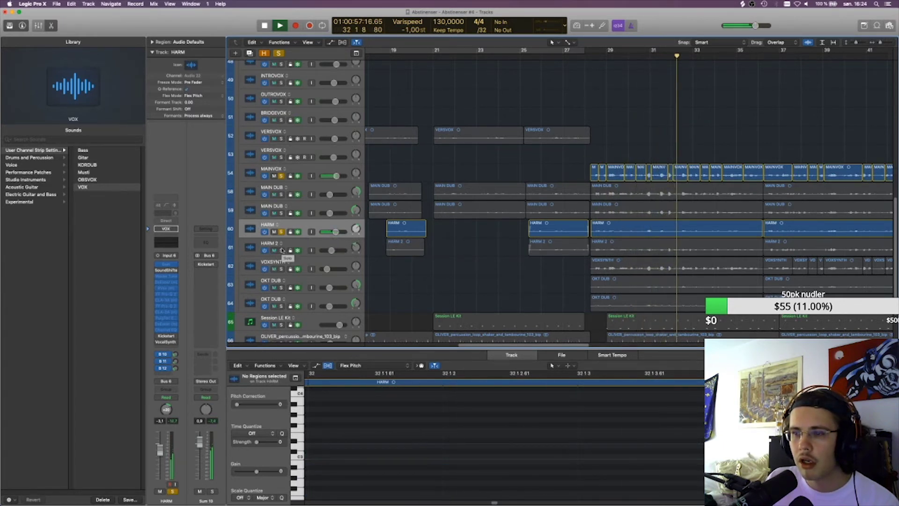
- Solo HARM 2 in place of HARM, play it with MAINVOX from about bar 28, and raise HARM 2's volume
click(281, 251)
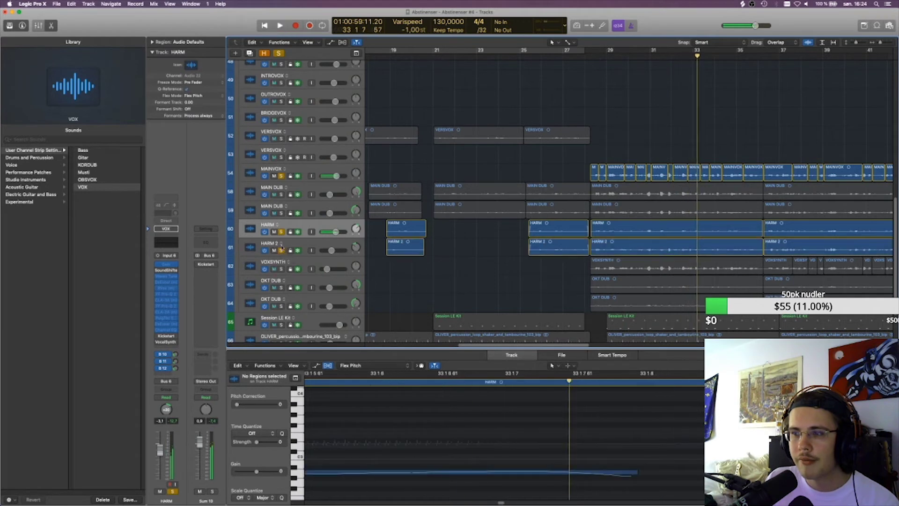
click(281, 232)
key(space)
click(584, 55)
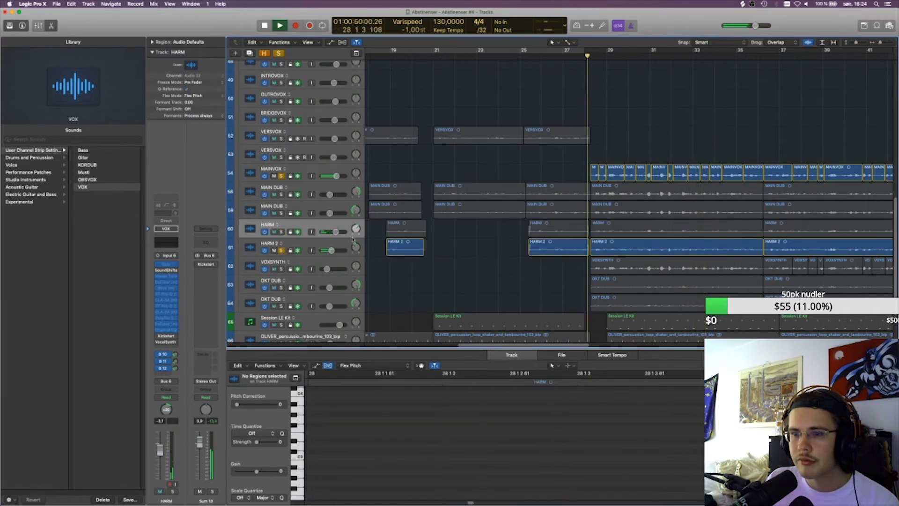
drag(331, 250, 336, 250)
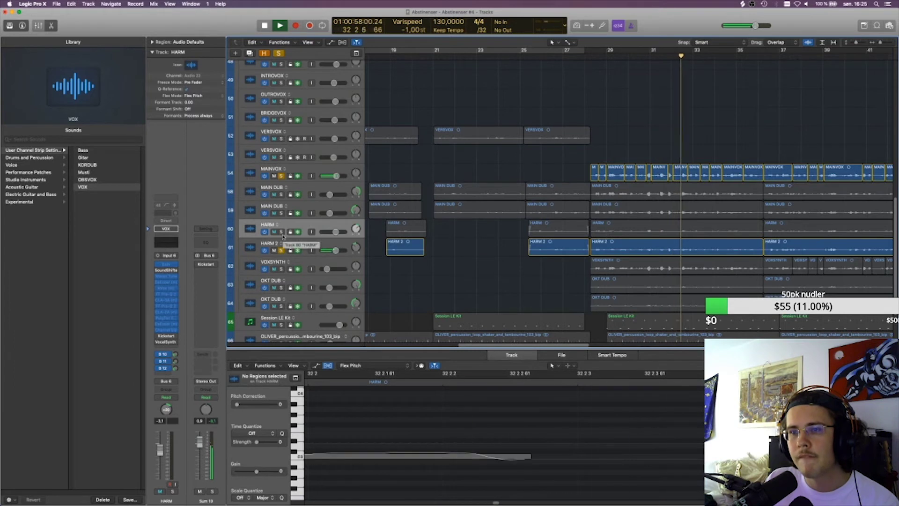
key(space)
- Clear all solos, select HARM and HARM 2 together, and set their volume to -7.4 dB
click(279, 53)
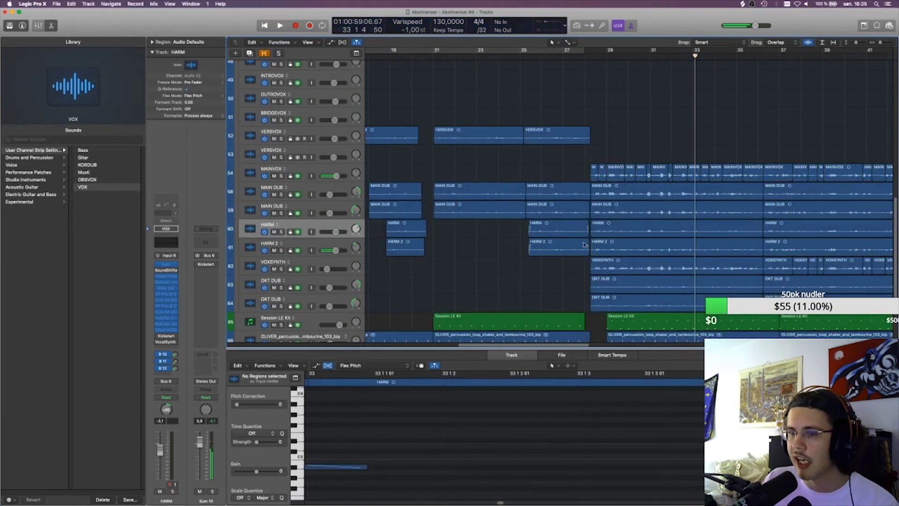
shift+click(331, 246)
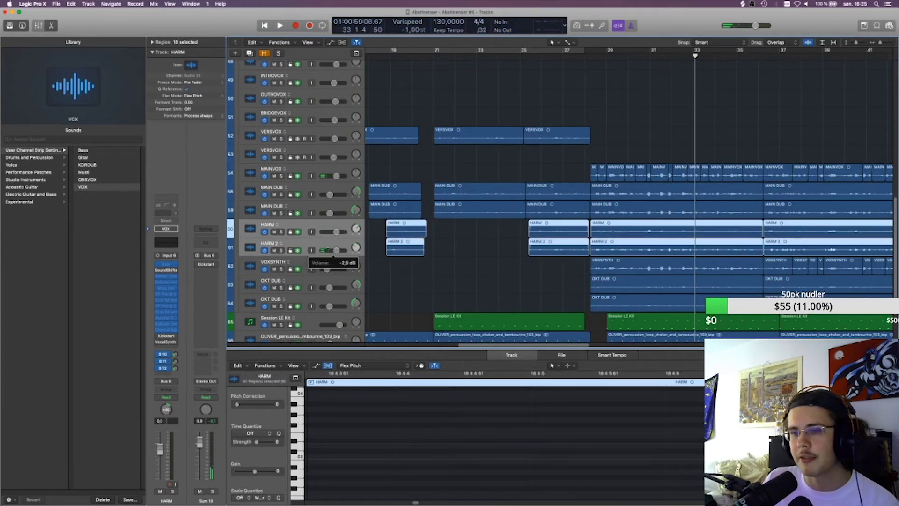
click(486, 281)
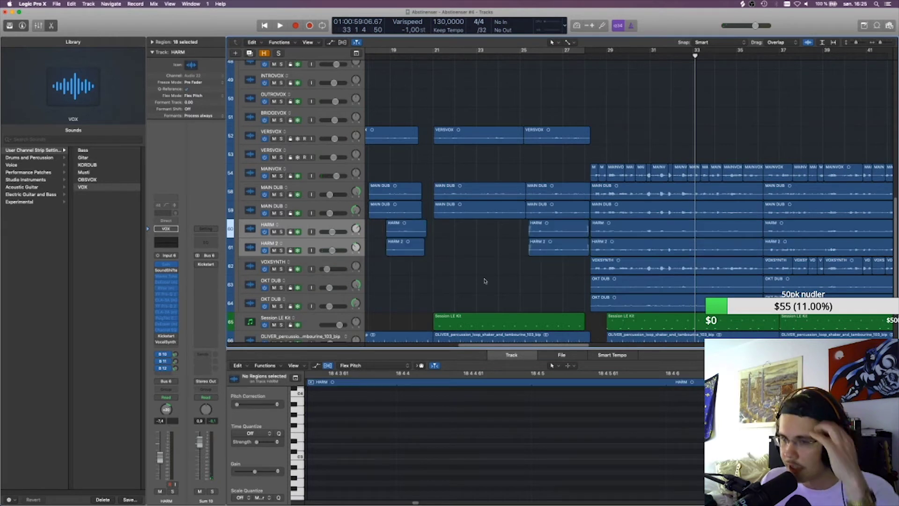
- Audition VOXSYNTH in solo from the start of its first region, then clear the solo and the region selection
click(313, 263)
key(ctrl+s)
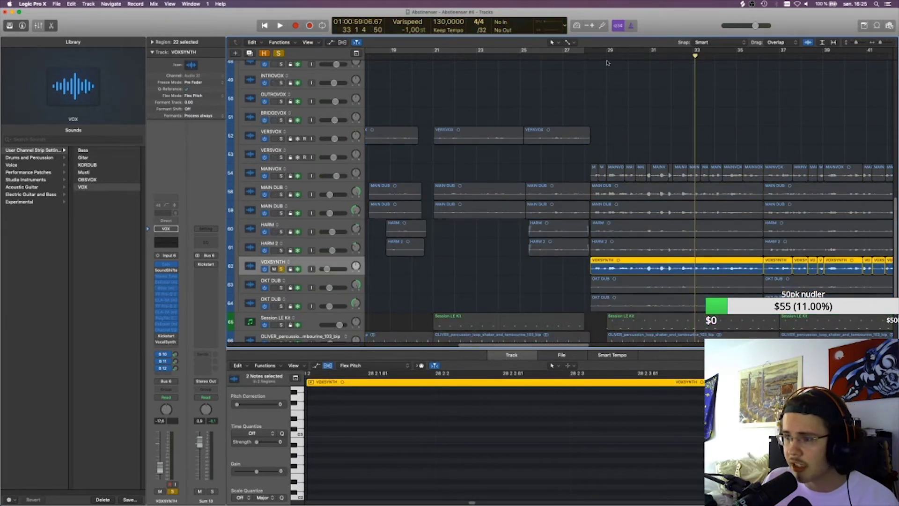
key(shift+space)
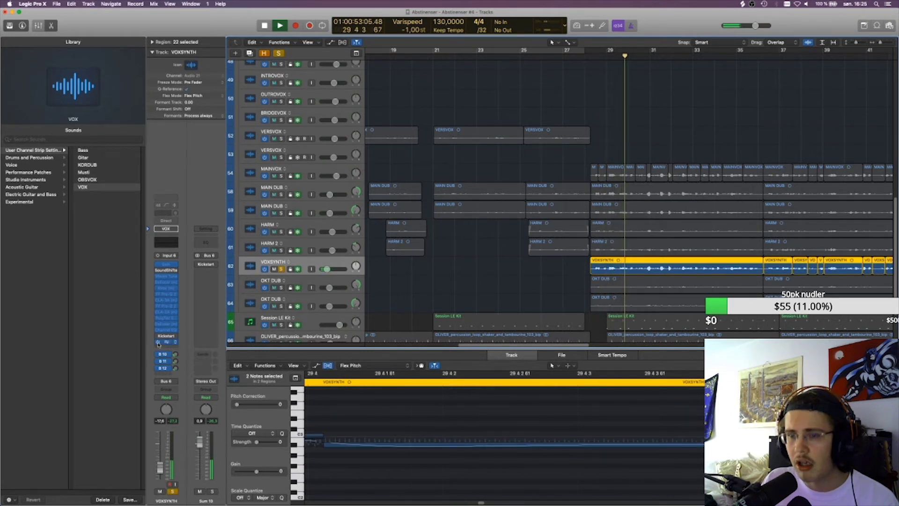
key(space)
click(277, 53)
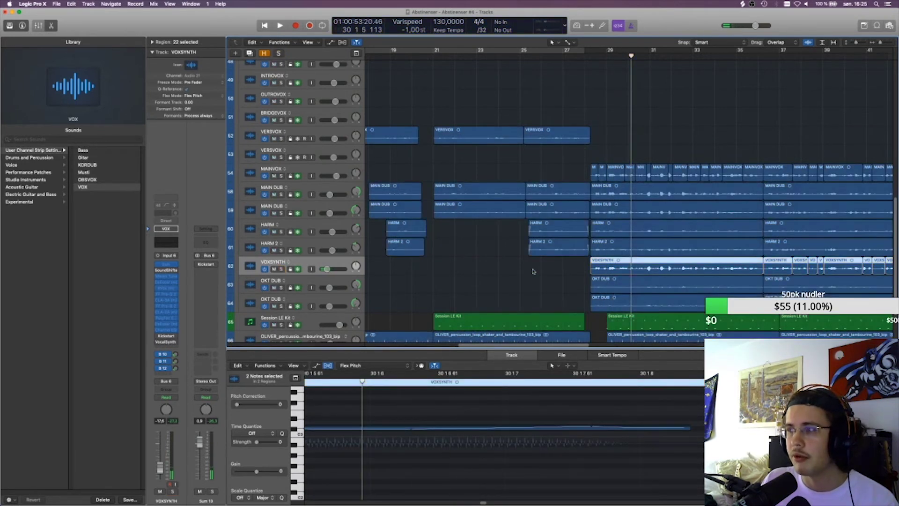
click(845, 69)
drag(881, 43, 879, 43)
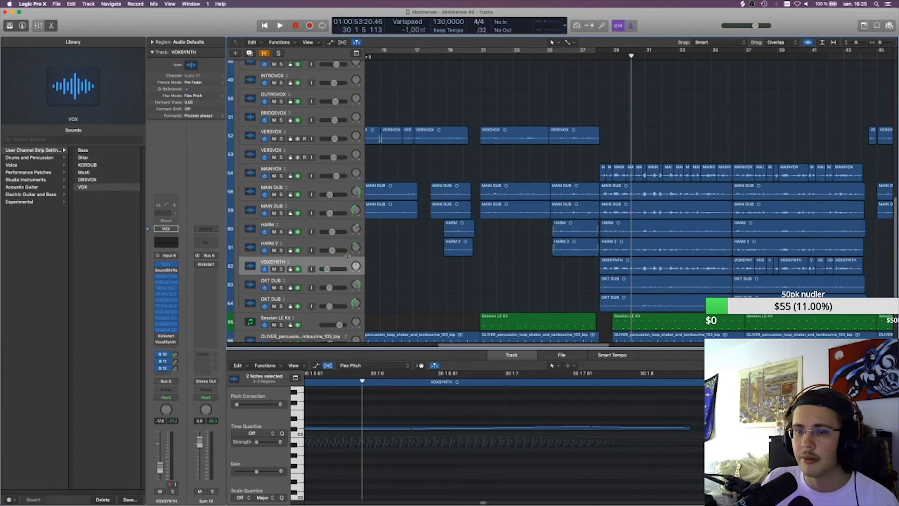
- Solo both OKT DUB tracks, play them from about bar 28, set their volume to -9.0 dB, and solo MAINVOX alongside them
click(313, 280)
shift+click(344, 299)
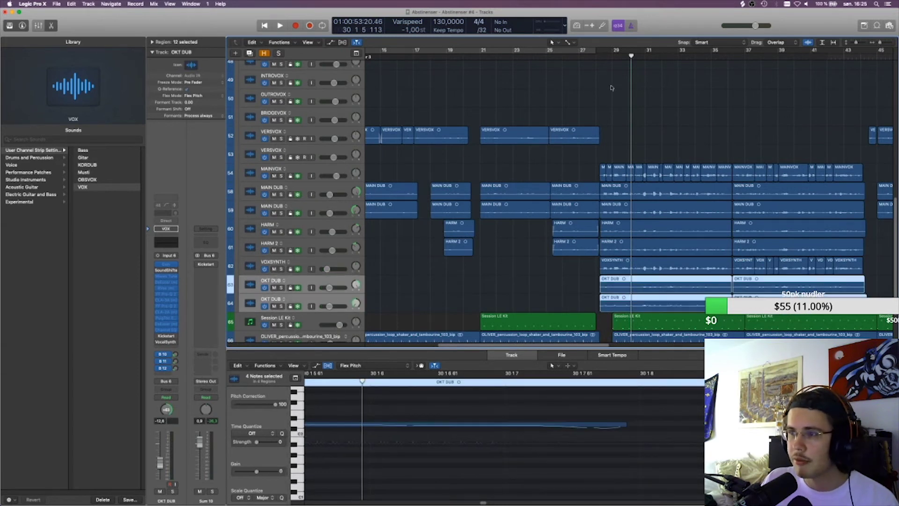
key(s)
key(shift+space)
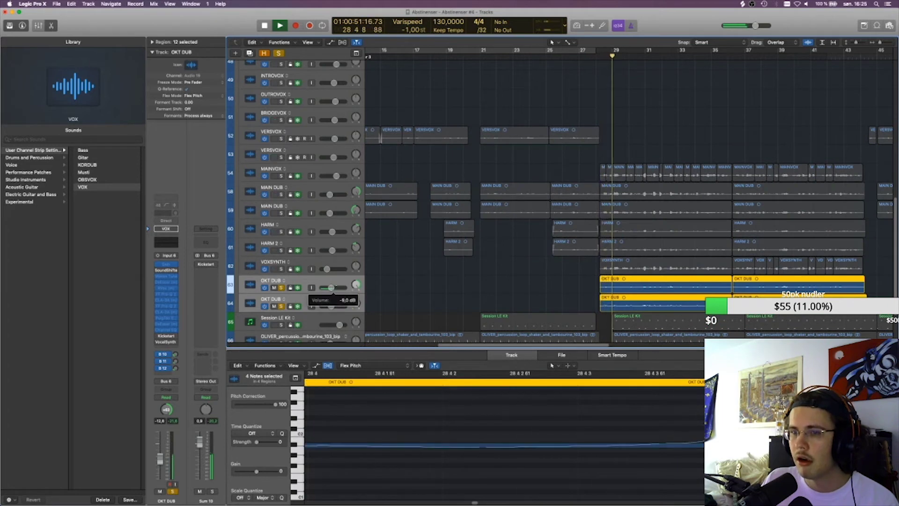
click(280, 175)
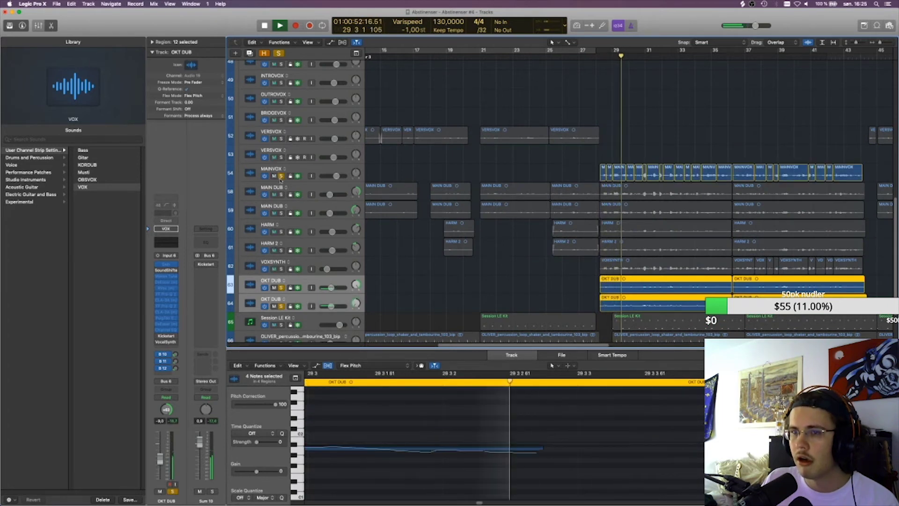
- Clear the solos and solo all vocal layers from MAINVOX through the second OKT DUB while playback continues
click(278, 53)
shift+click(329, 167)
key(s)
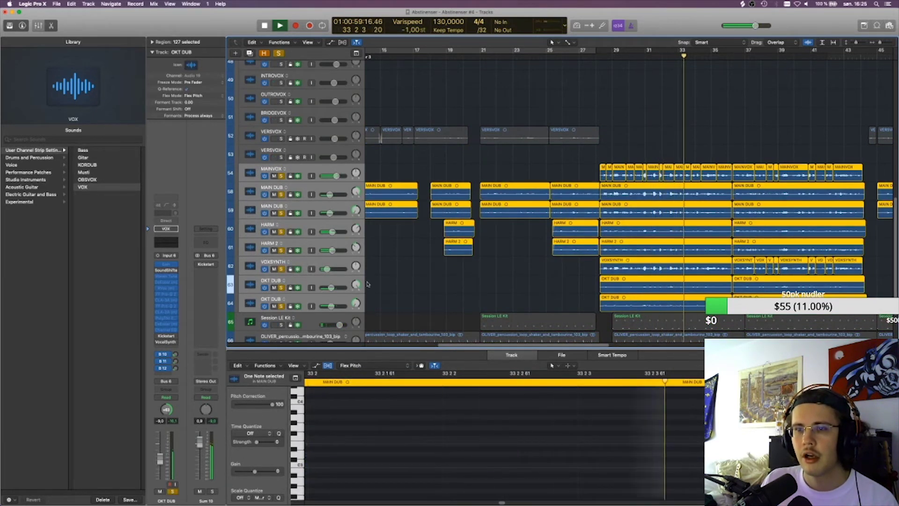
- Reset the volume of the layers from MAIN DUB through OKT DUB together, set it to -10.0 dB, then stop playback and clear the solos
click(328, 187)
shift+click(340, 298)
alt+click(334, 306)
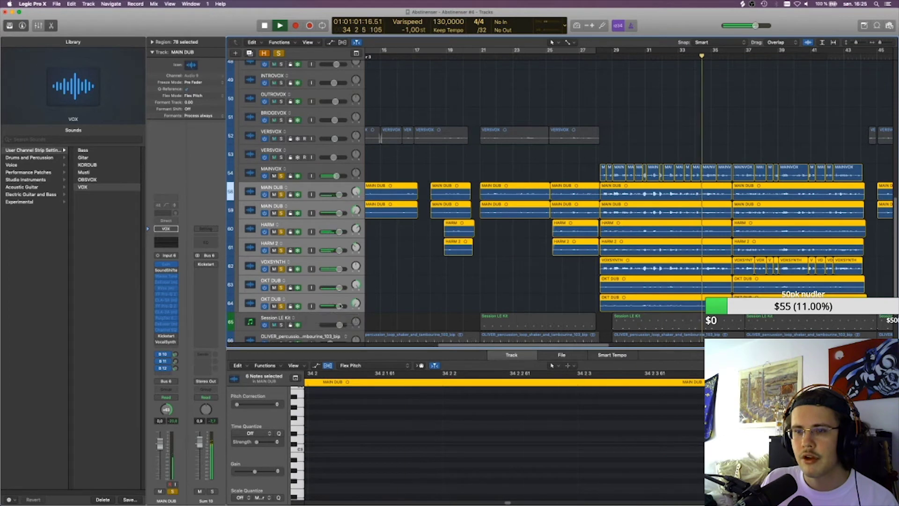
drag(335, 306, 330, 307)
key(space)
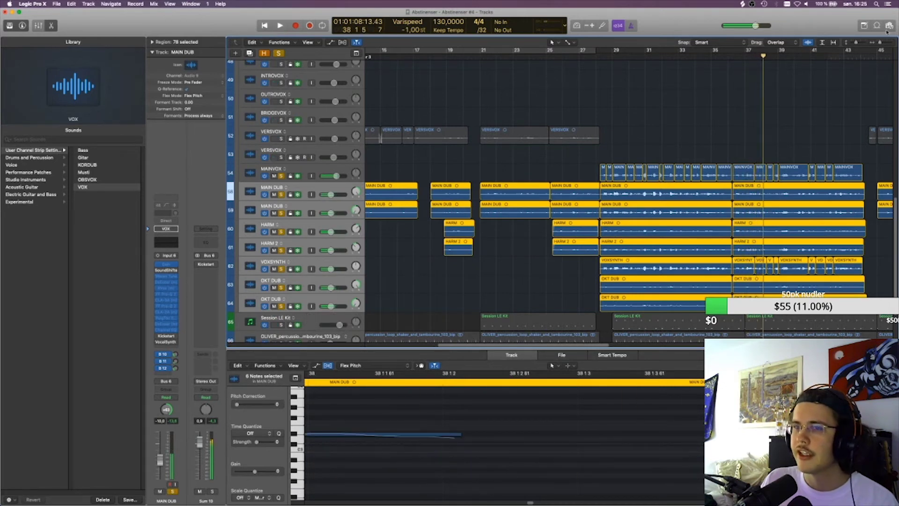
click(279, 52)
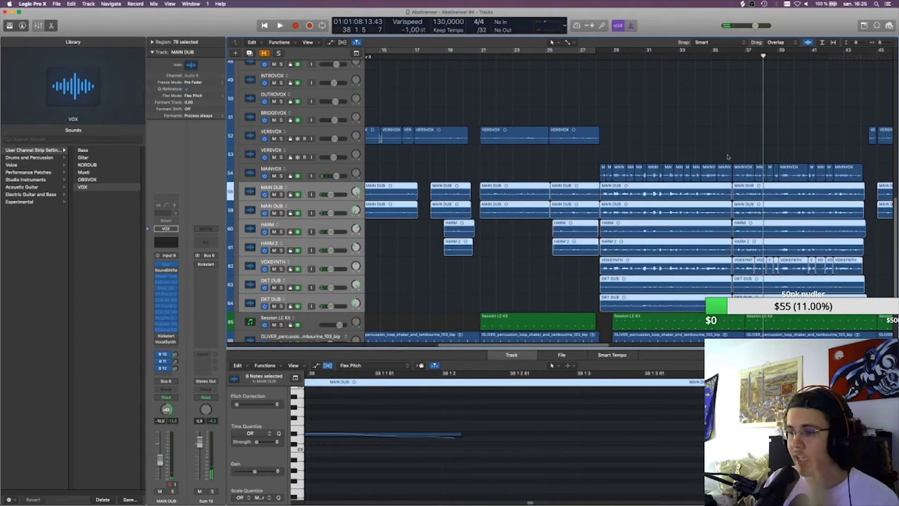
click(728, 157)
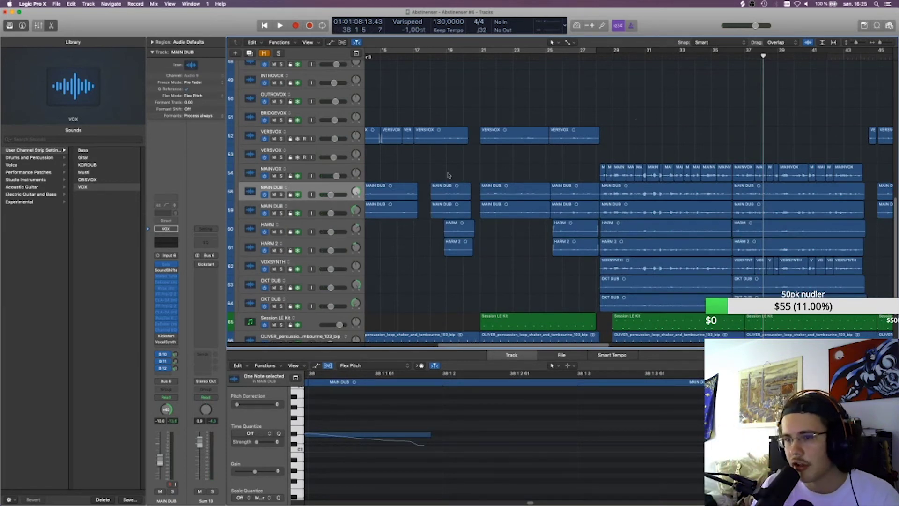
- Lower the layers from MAIN DUB through OKT DUB to -11.6 dB, play the full mix from about bar 28, and raise them to -8.0 dB
drag(333, 306, 332, 306)
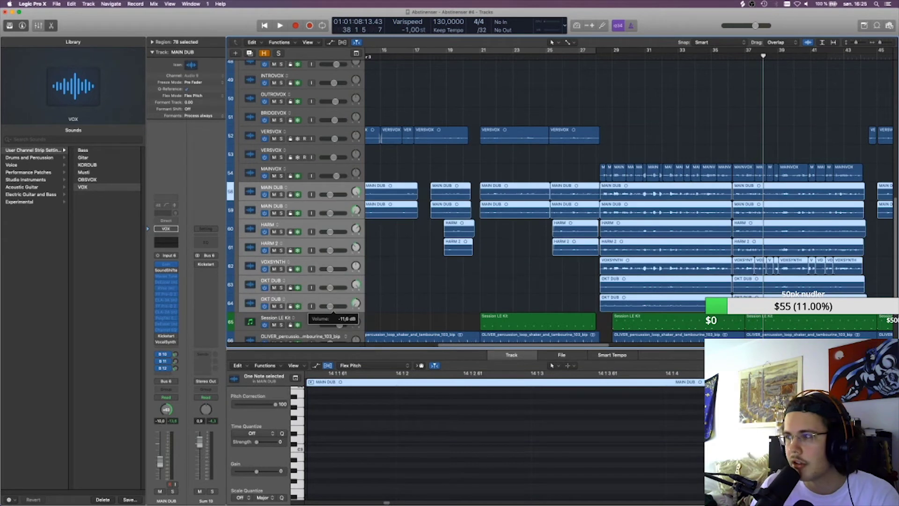
drag(880, 43, 853, 42)
key(space)
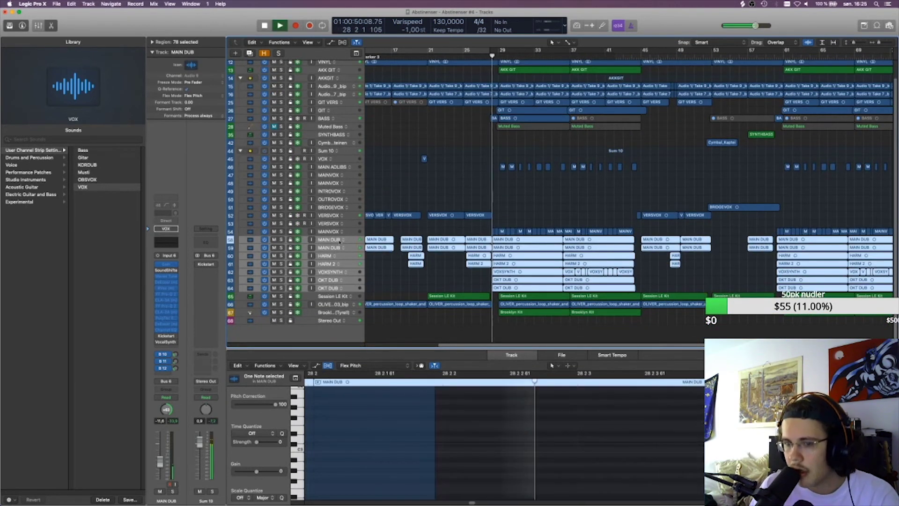
- Mute the BASS region at bar 29, unmute the Muted Bass track, and stop playback after hearing it in the mix
key(x)
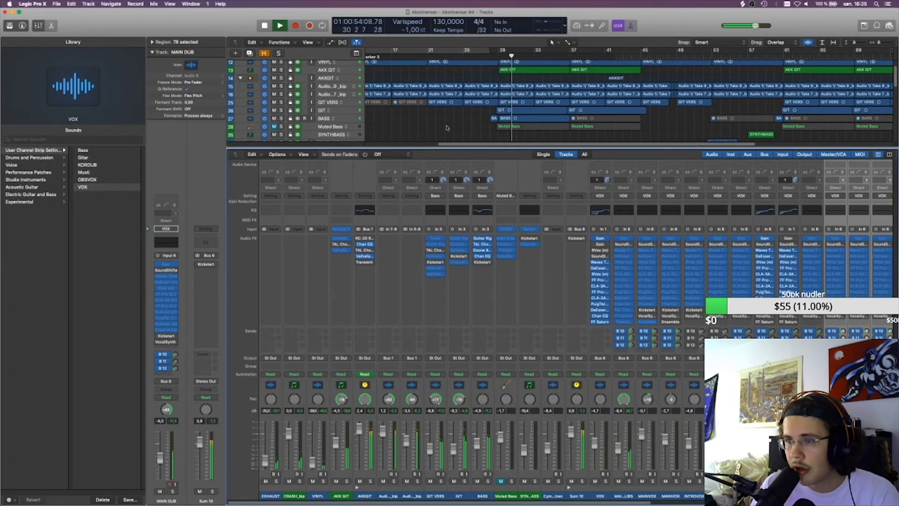
click(500, 119)
key(ctrl+m)
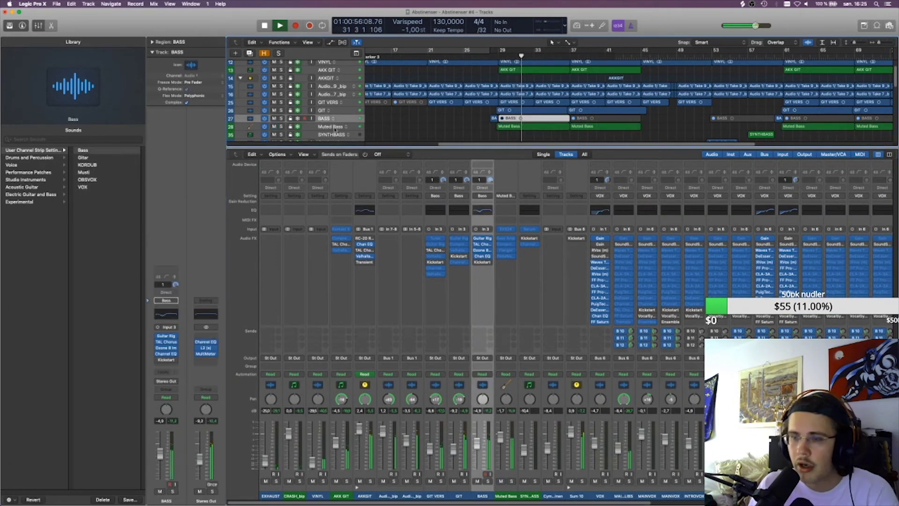
click(332, 127)
key(m)
key(x)
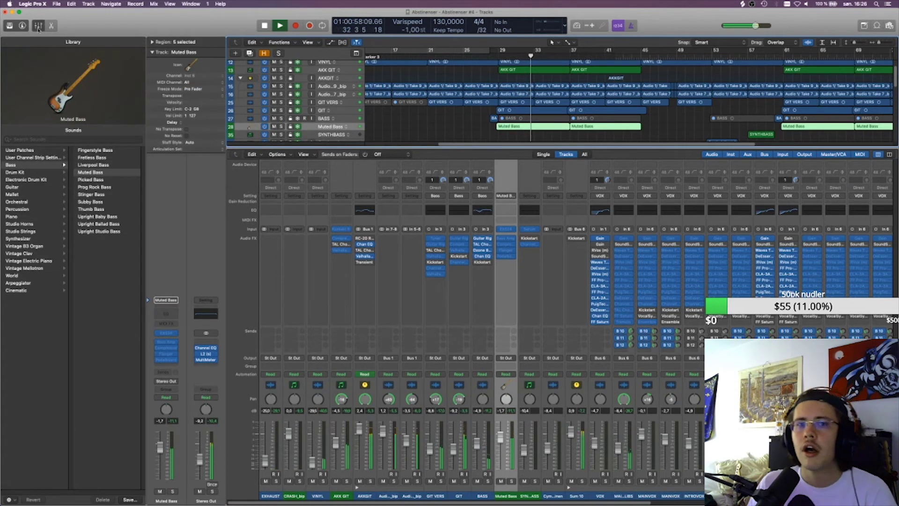
click(498, 242)
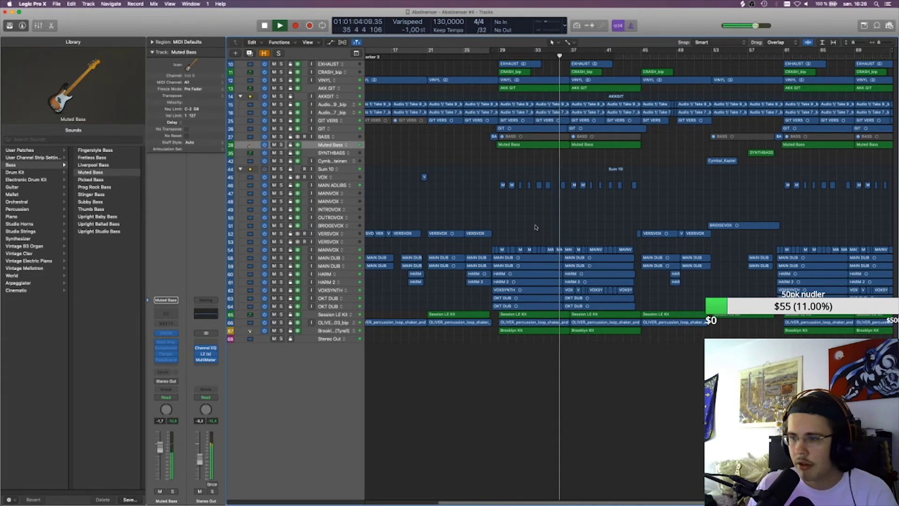
key(space)
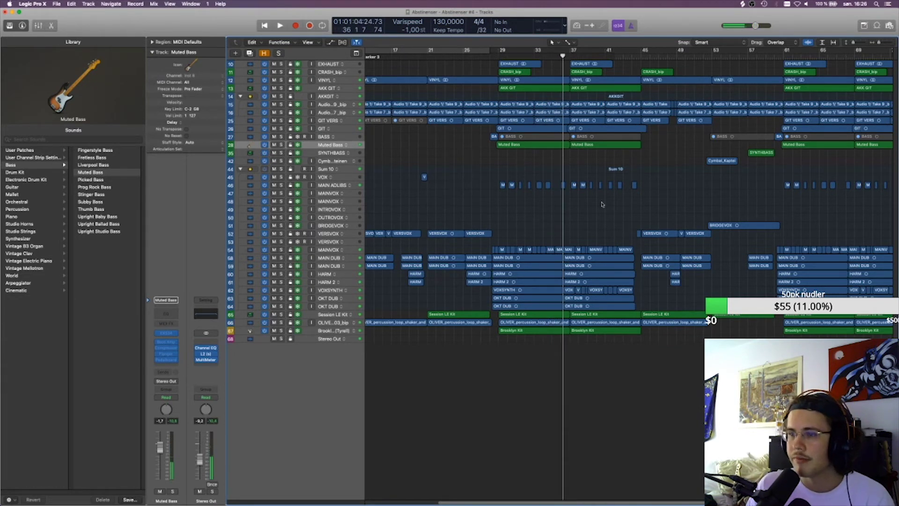
- Play from about bar 29 with MAIN ADLIBS and Sum 10 soloed, raise MAIN ADLIBS to -3.6 dB, then stop and unsolo Sum 10
click(349, 185)
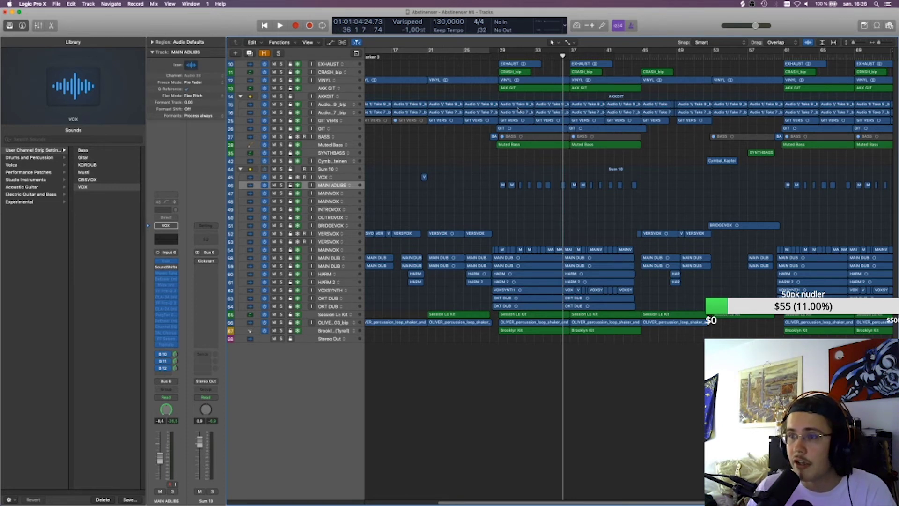
click(497, 56)
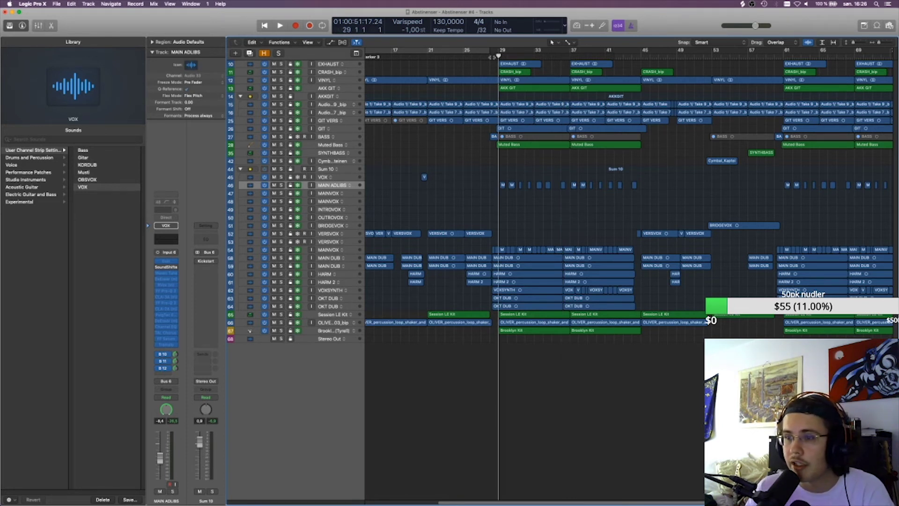
key(comma)
key(space)
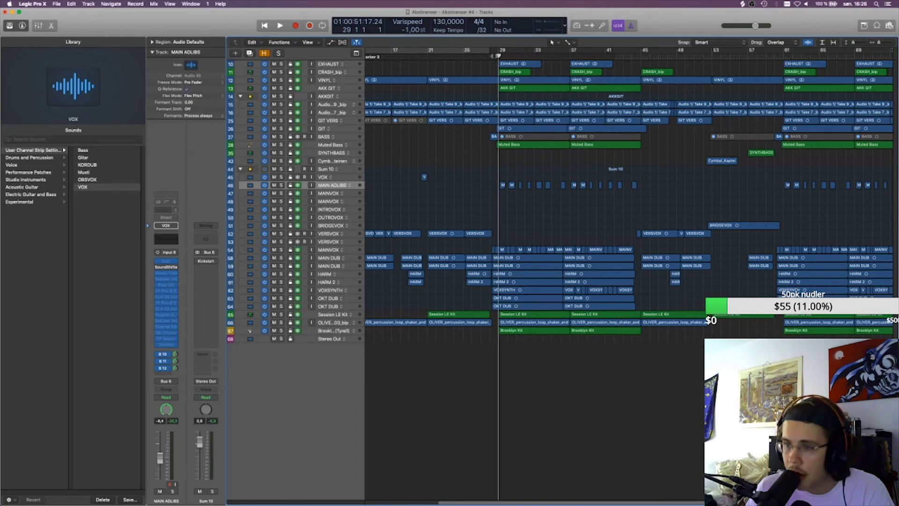
click(281, 185)
click(281, 169)
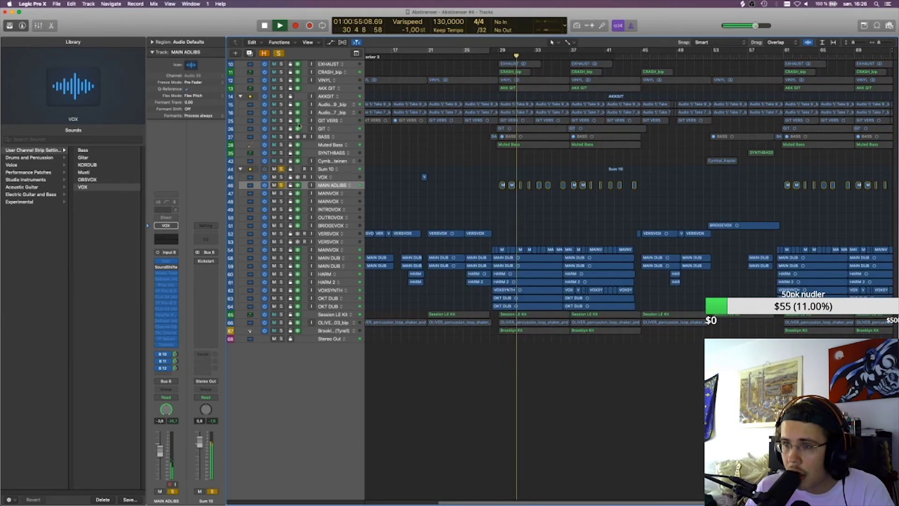
key(space)
click(281, 168)
click(499, 55)
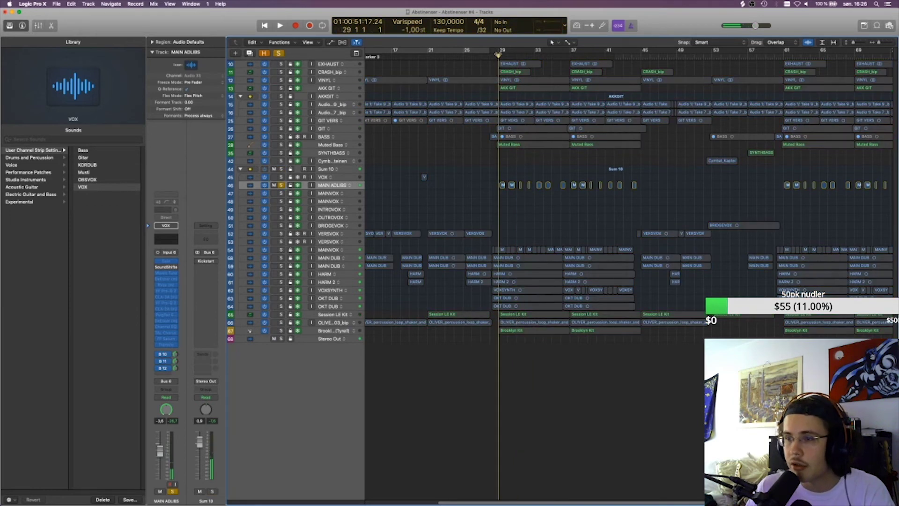
- Solo MAINVOX alongside MAIN ADLIBS, play from bar 28, raise MAIN ADLIBS to -1.8 dB, then clear the solos and the region selection
mouse_move(878, 42)
mouse_down()
mouse_move(855, 42)
mouse_move(881, 42)
mouse_up()
click(284, 265)
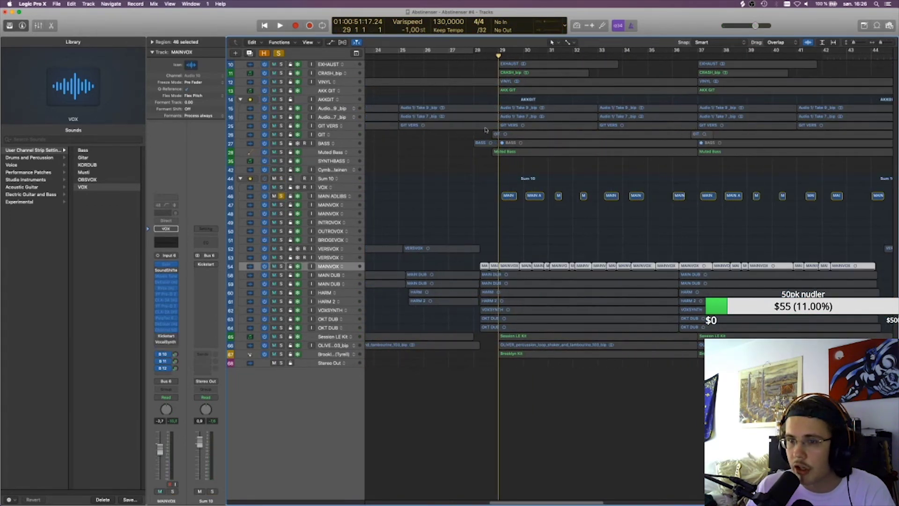
key(s)
key(space)
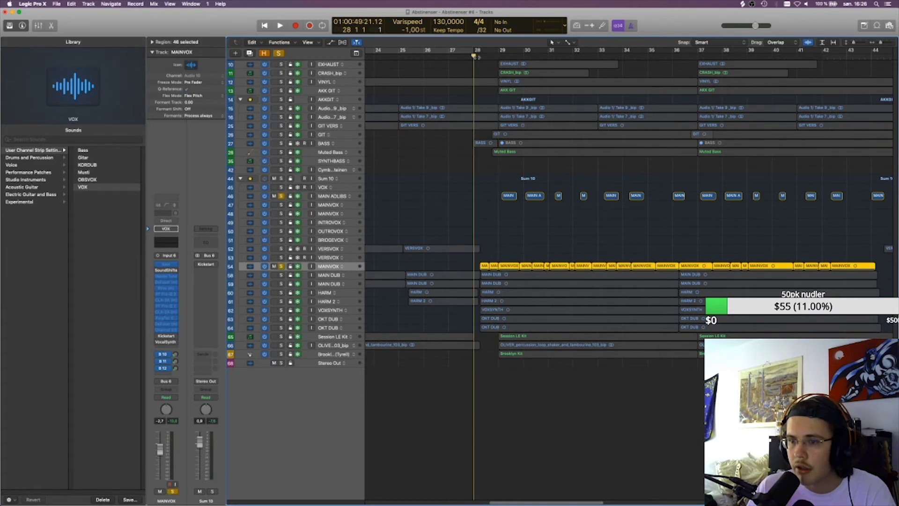
click(330, 199)
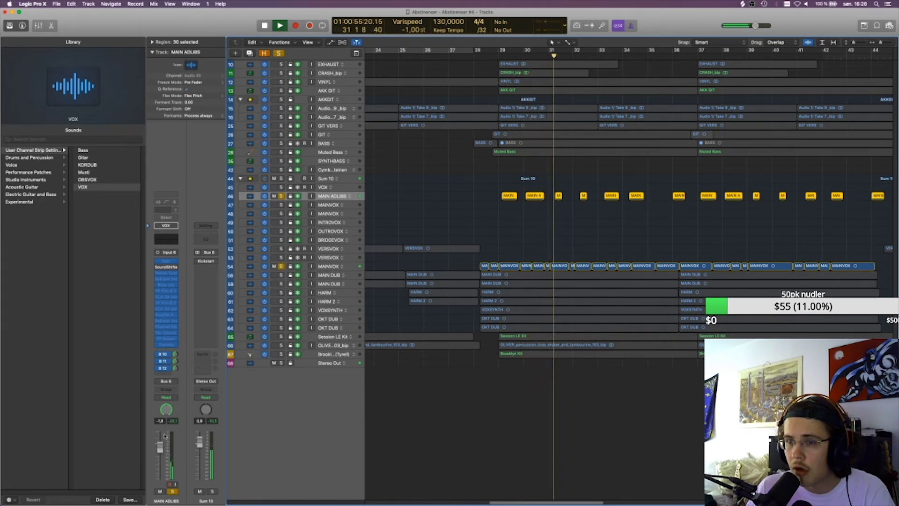
key(space)
click(279, 54)
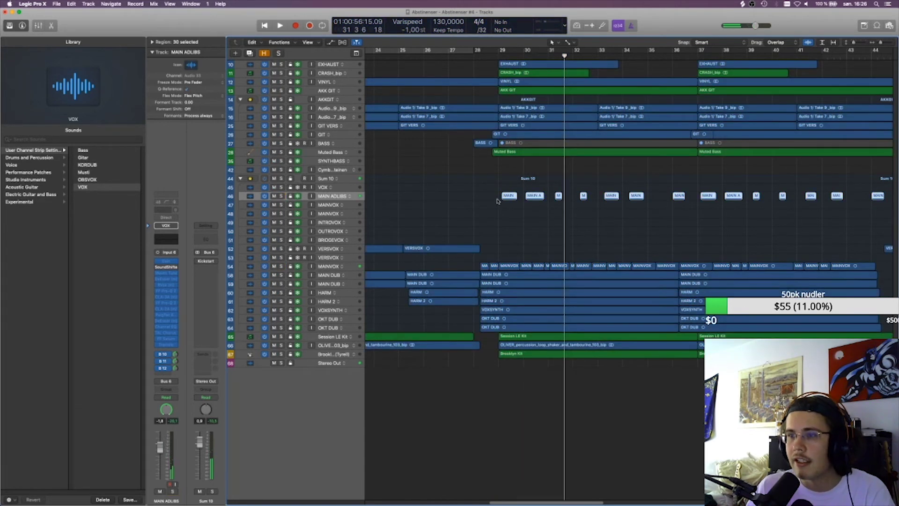
click(500, 192)
- Play MAIN ADLIBS in solo from bar 29, then remove the solo to hear it in the full mix until about bar 37
click(485, 55)
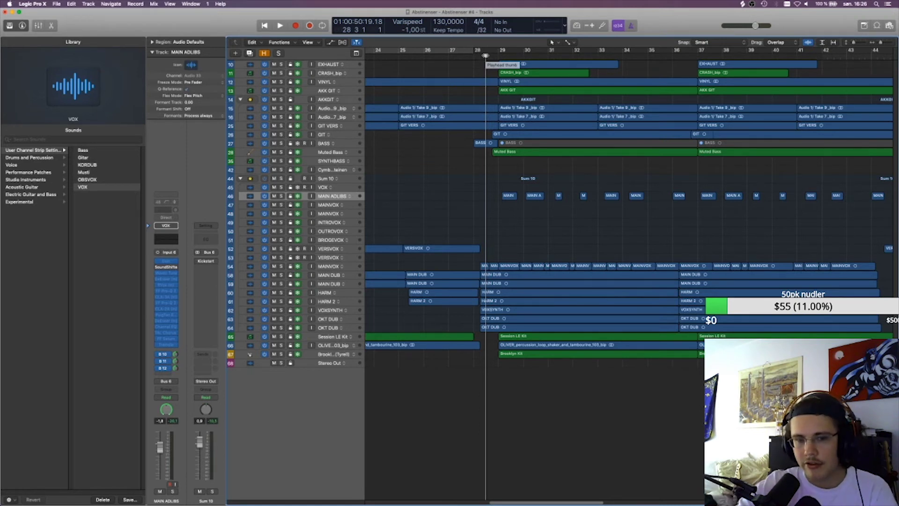
key(s)
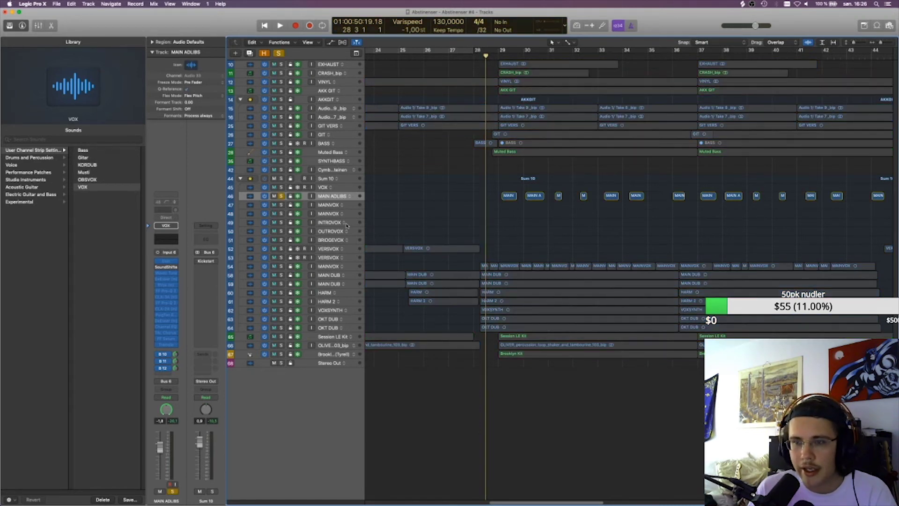
click(498, 56)
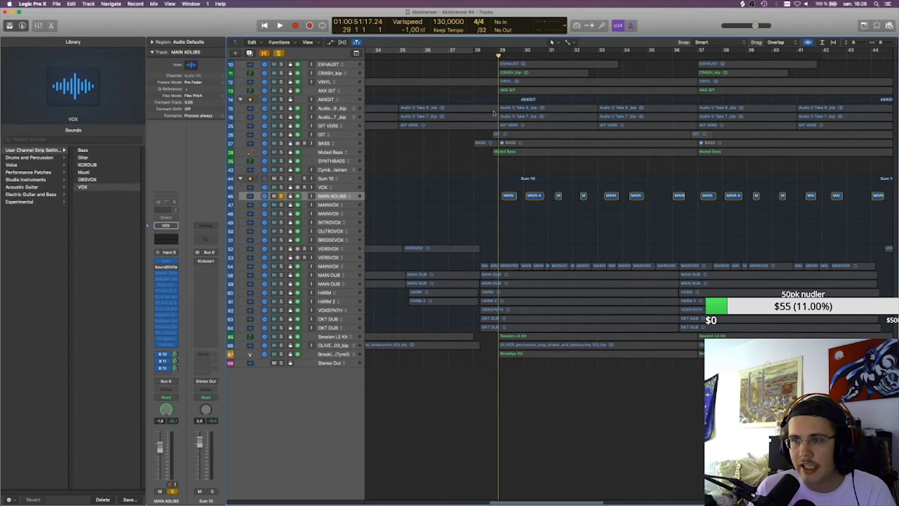
key(space)
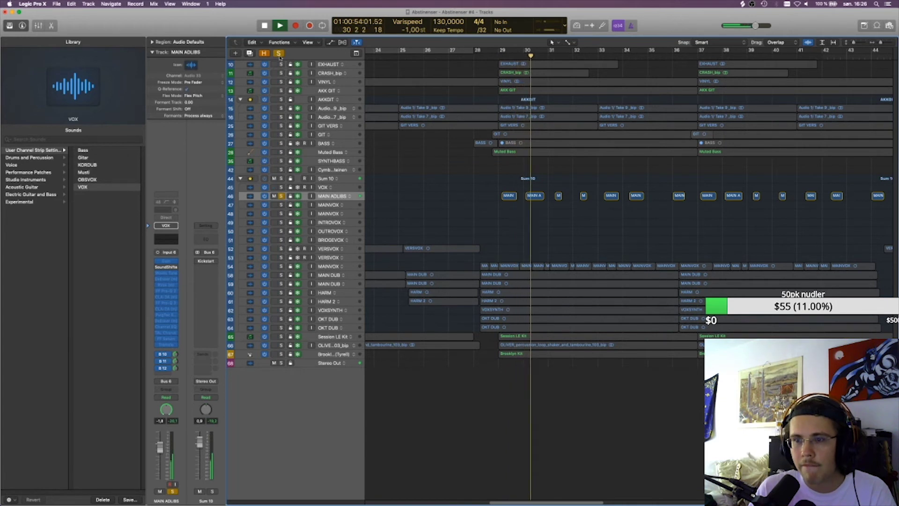
key(s)
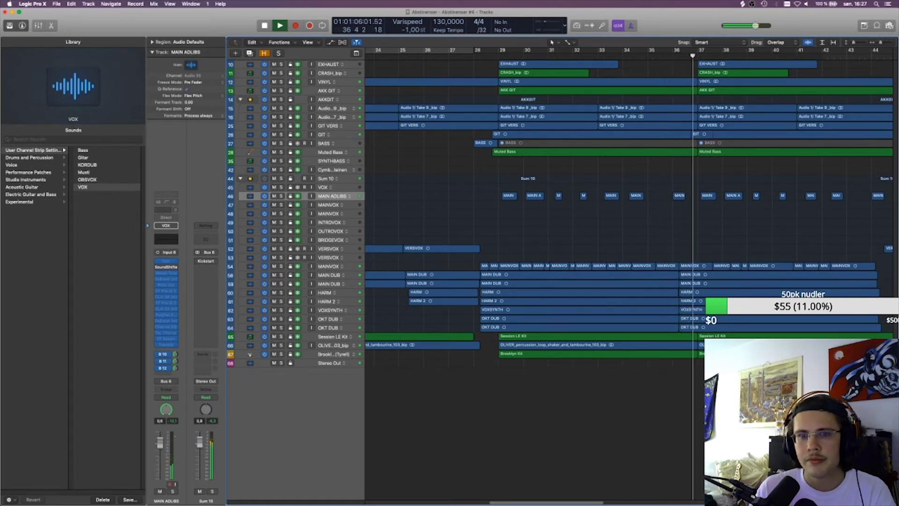
key(space)
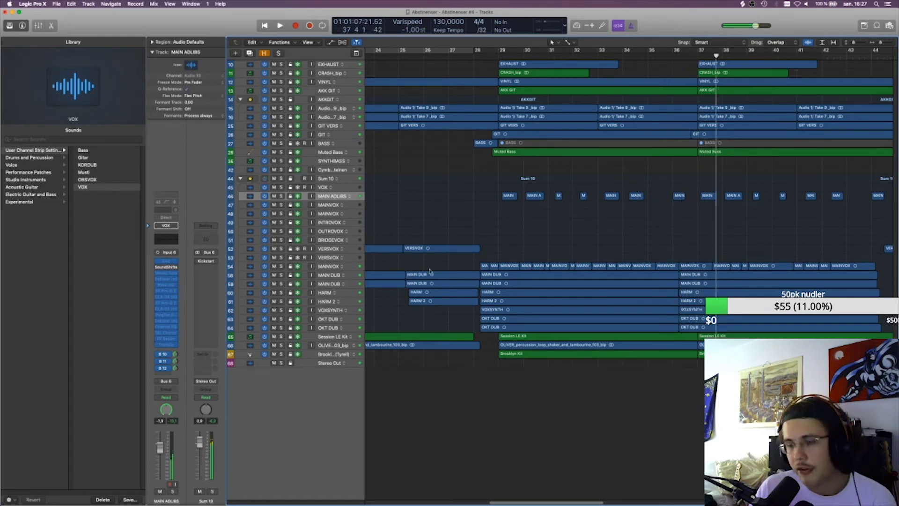
- Solo MAINVOX, raise its Bus 11 delay send to +1.0 dB, play from its first region, reduce the send to -28.2 dB, and clear the solo
click(335, 266)
key(s)
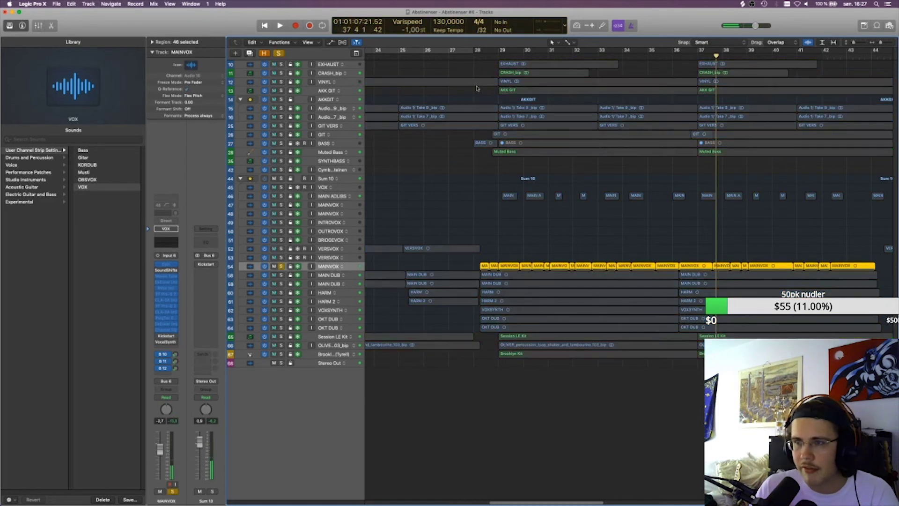
key(shift+Return)
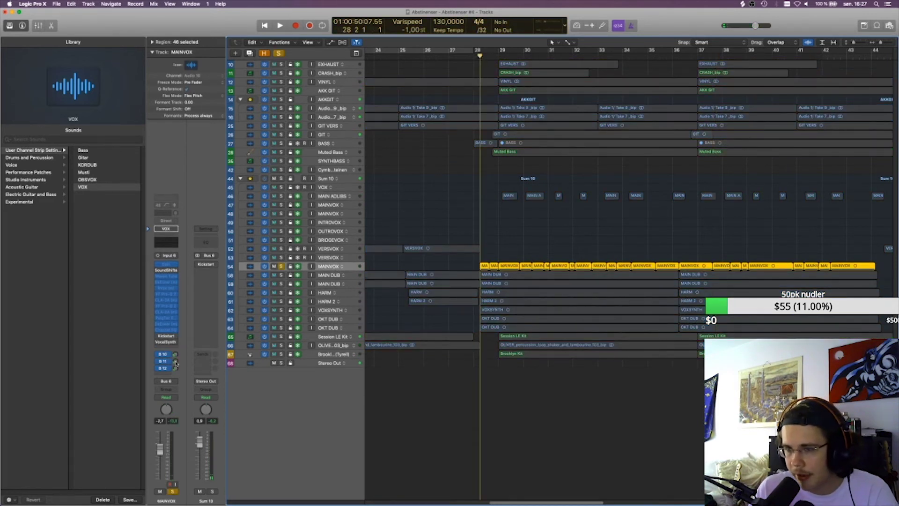
drag(174, 363, 173, 319)
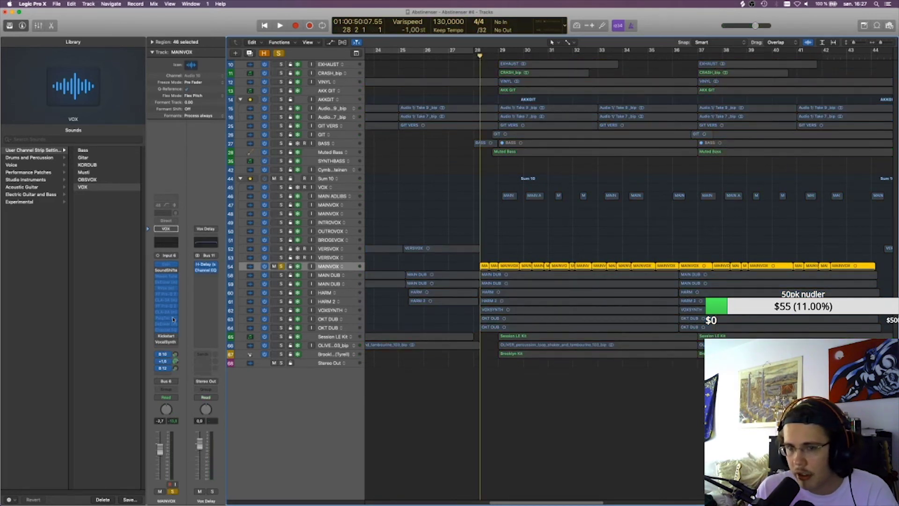
key(space)
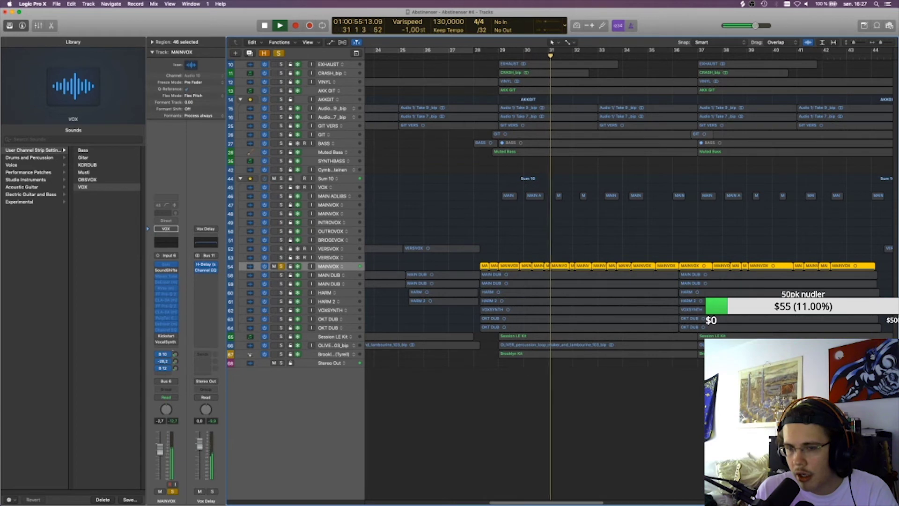
key(space)
click(464, 229)
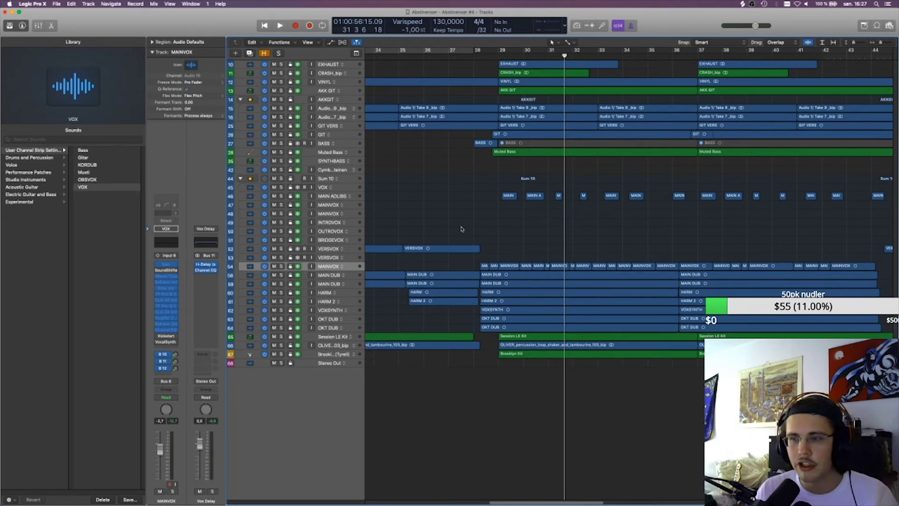
click(333, 196)
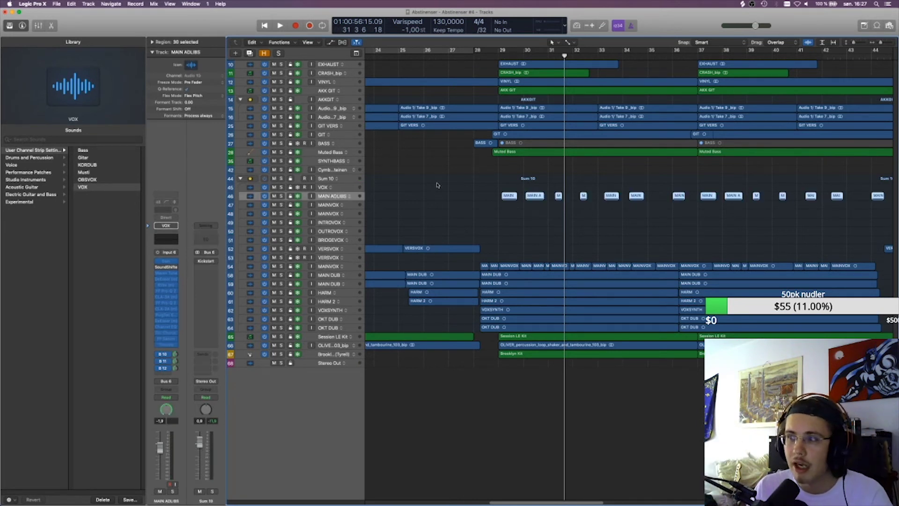
drag(880, 43, 849, 44)
key(s)
click(500, 55)
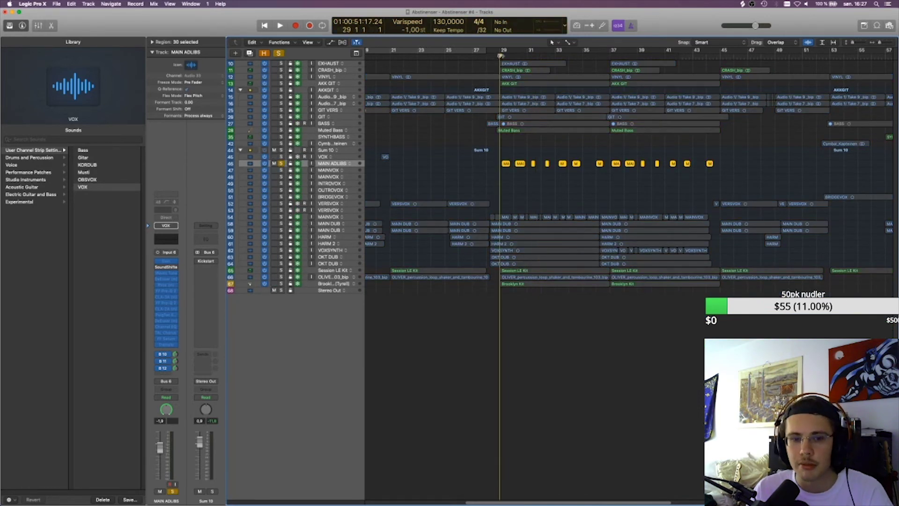
key(s)
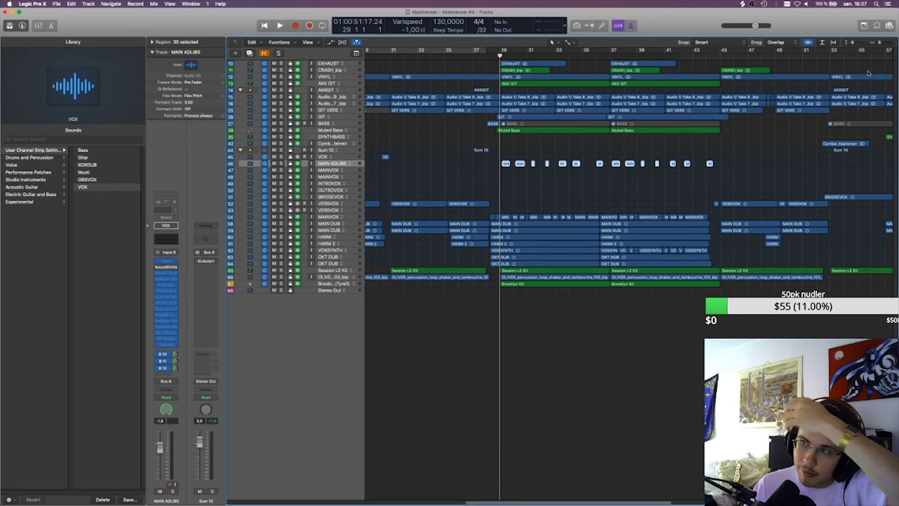
- Examine the vocal tracks inside Sum 10, including MAINVOX and its dubs and harmonies, at an enlarged track height
click(853, 42)
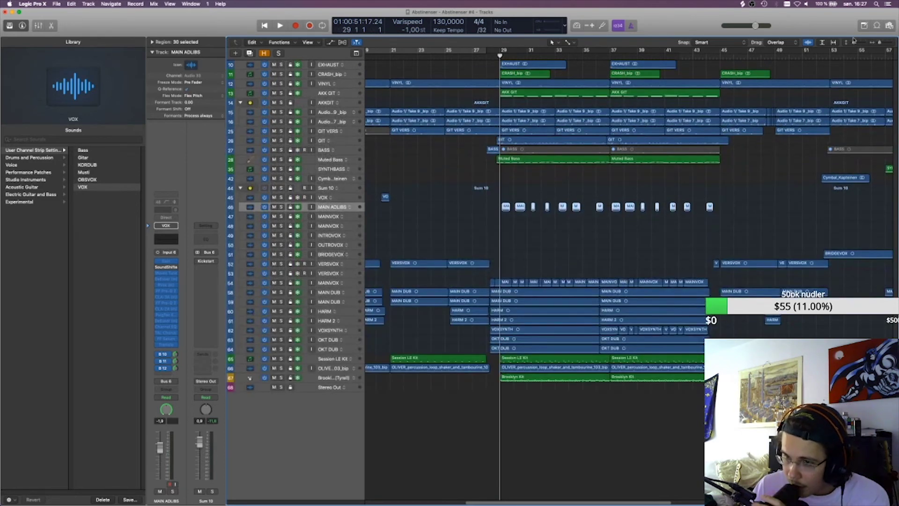
mouse_move(853, 42)
mouse_down()
mouse_move(865, 42)
mouse_move(855, 42)
mouse_up()
click(515, 306)
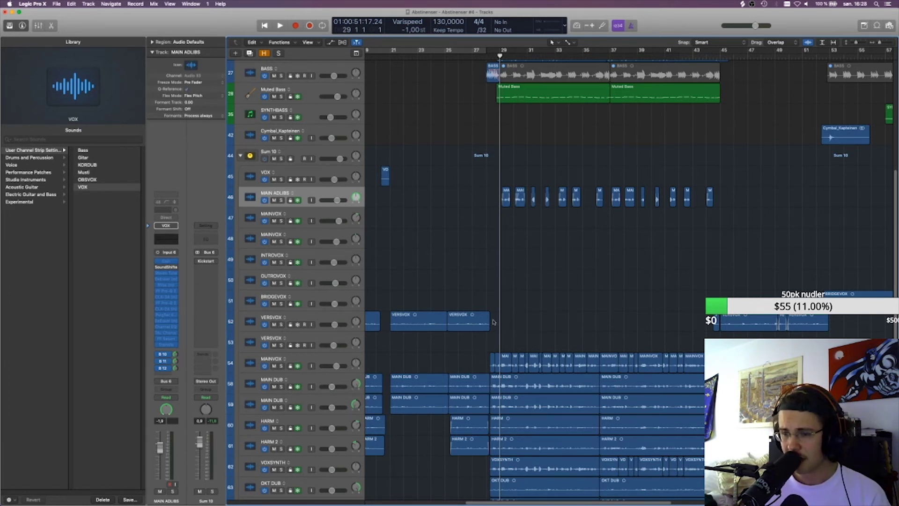
click(333, 359)
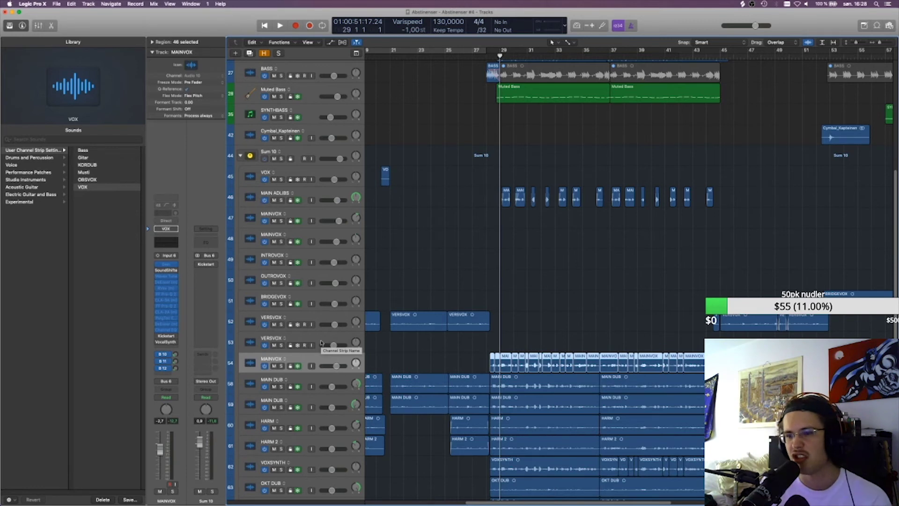
click(707, 153)
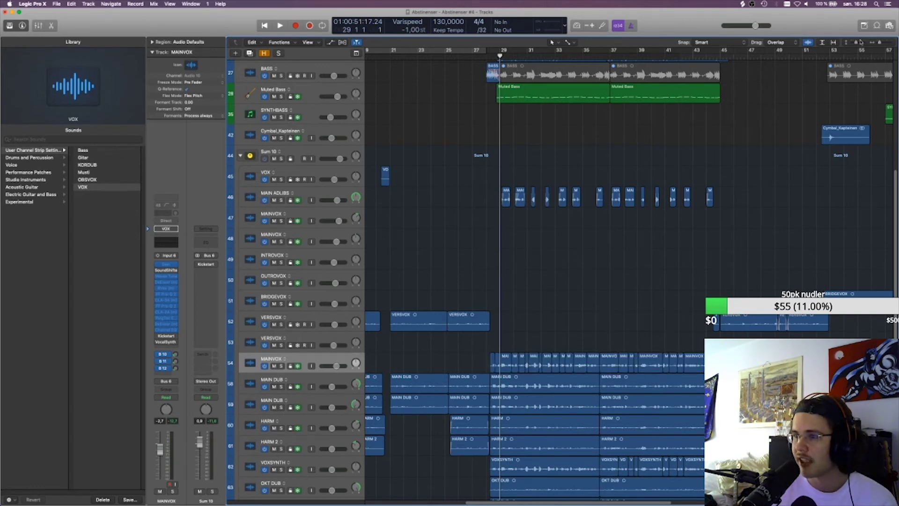
drag(853, 42, 854, 43)
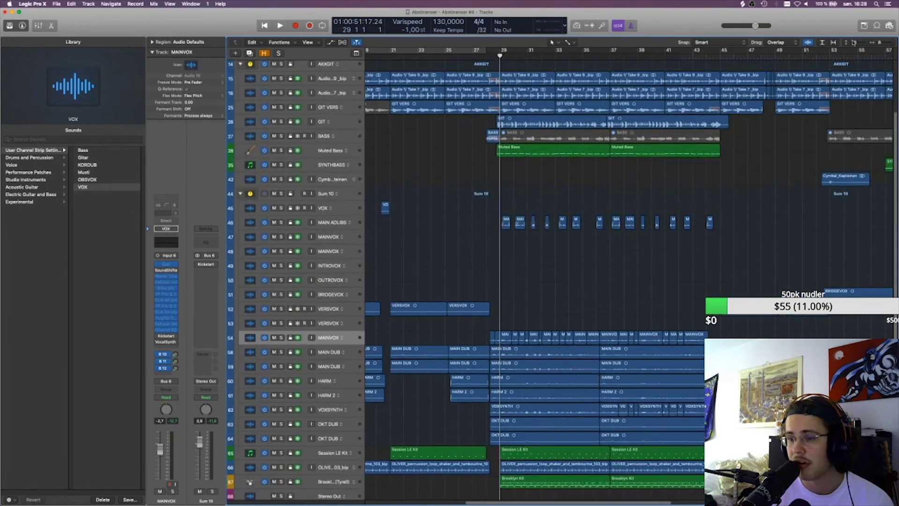
scroll(662, 207, down, 1)
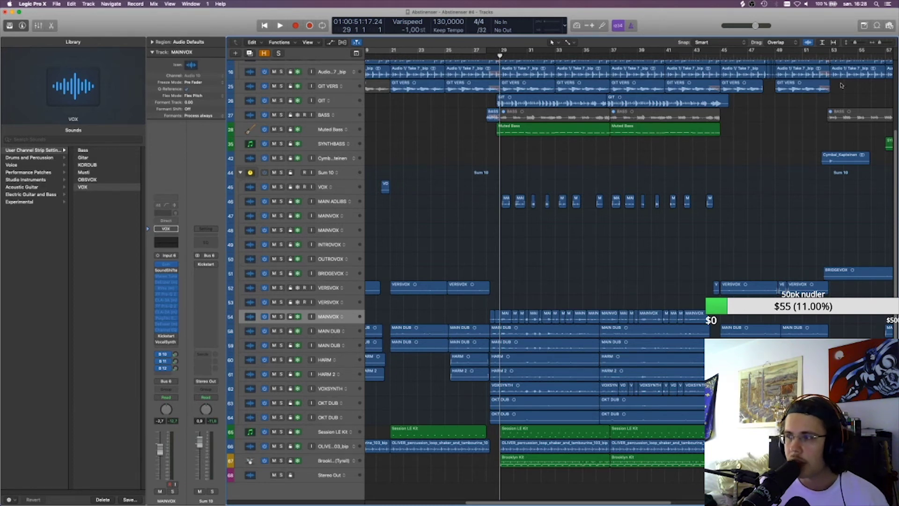
- Solo the tracks from VERSVOX through HARM, play them from bar 45, and select both MAIN DUB tracks to check their mixer channels
drag(855, 42, 877, 42)
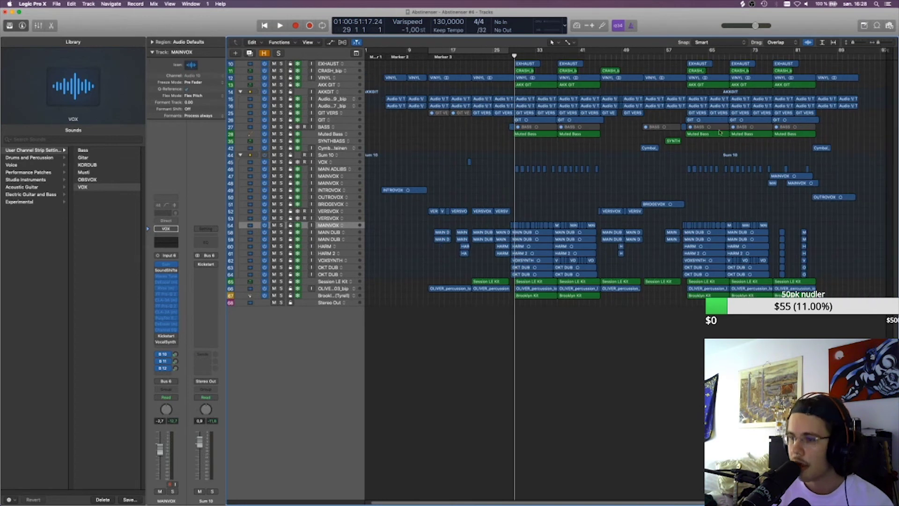
drag(611, 56, 603, 56)
click(337, 210)
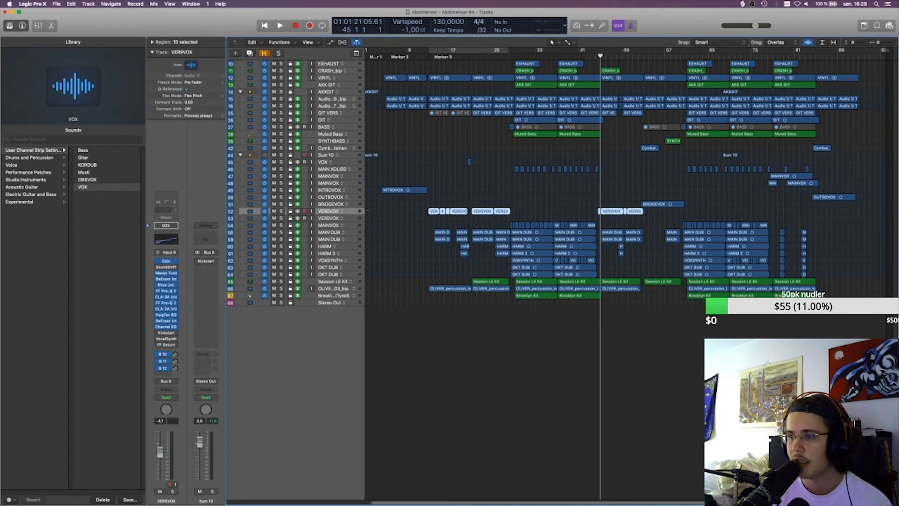
drag(282, 211, 281, 246)
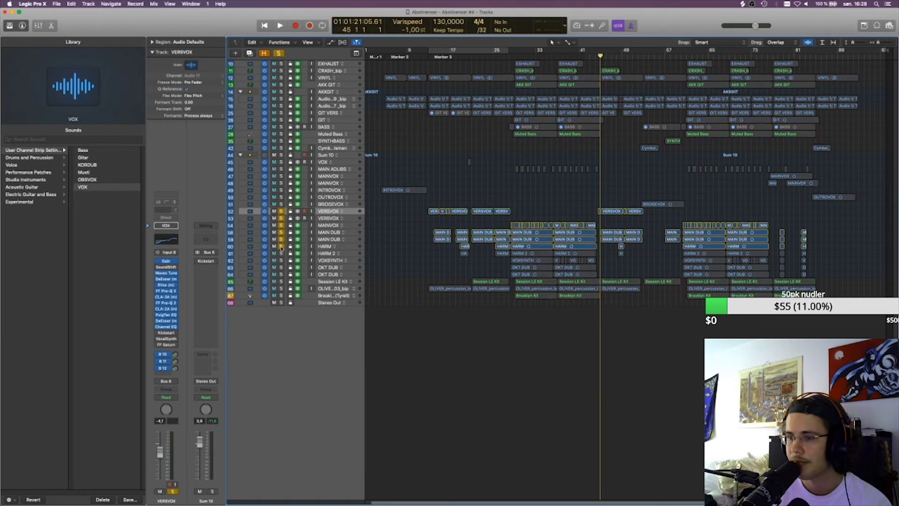
key(space)
click(330, 233)
shift+click(329, 239)
key(x)
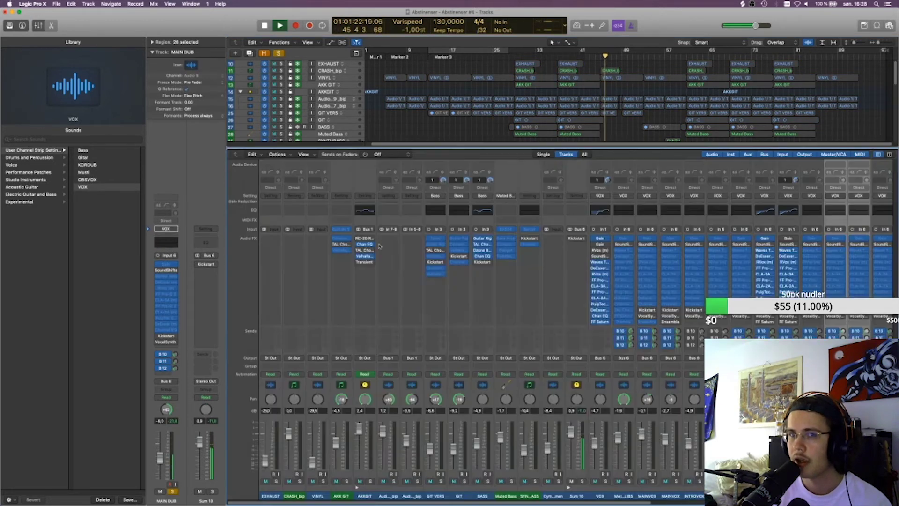
key(x)
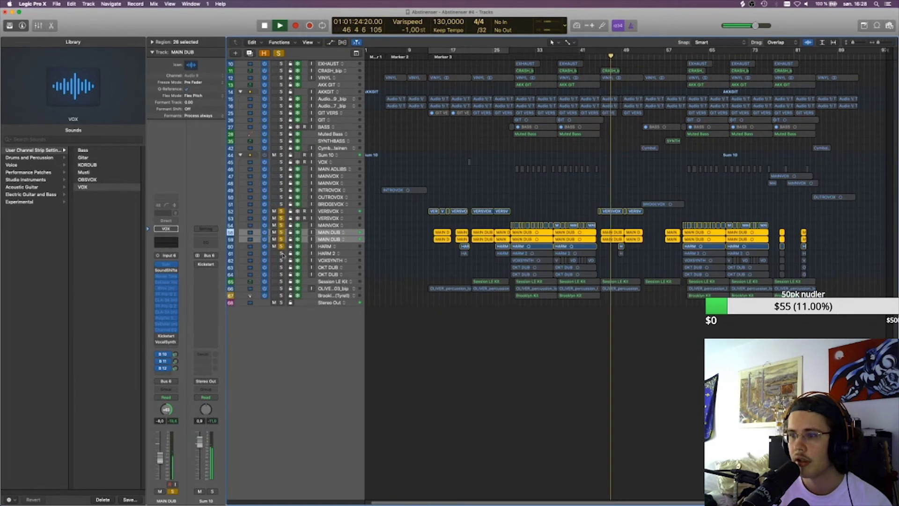
- Add HARM 2 to the solos, raise HARM and HARM 2 together until HARM is at -5.8 dB, stop playback, and clear all solos
click(281, 253)
click(337, 246)
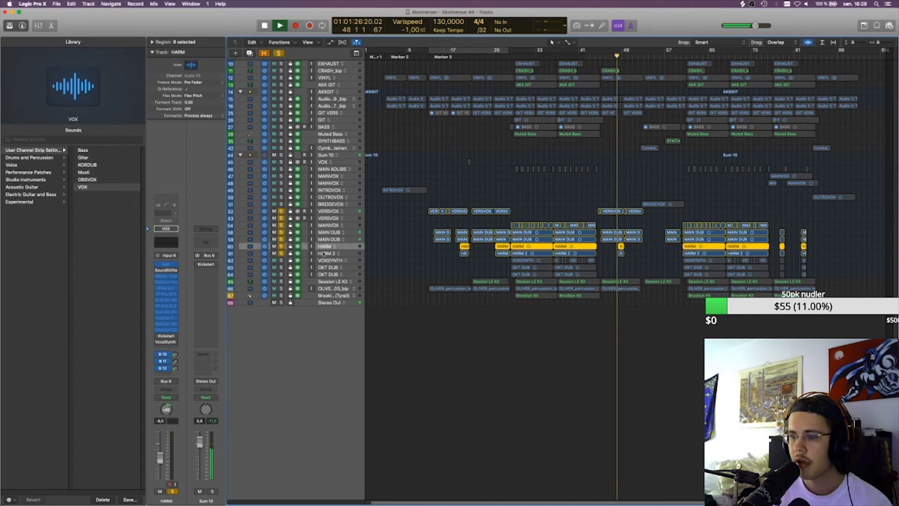
shift+click(337, 254)
key(x)
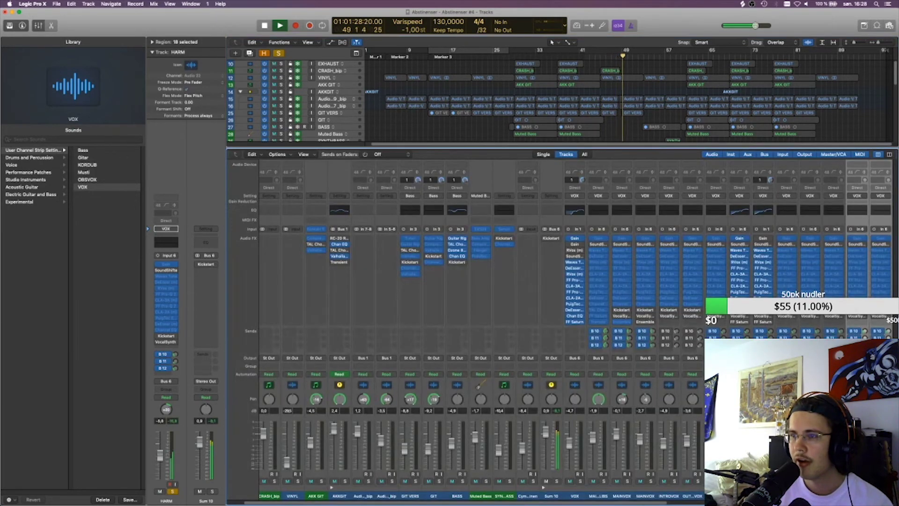
key(space)
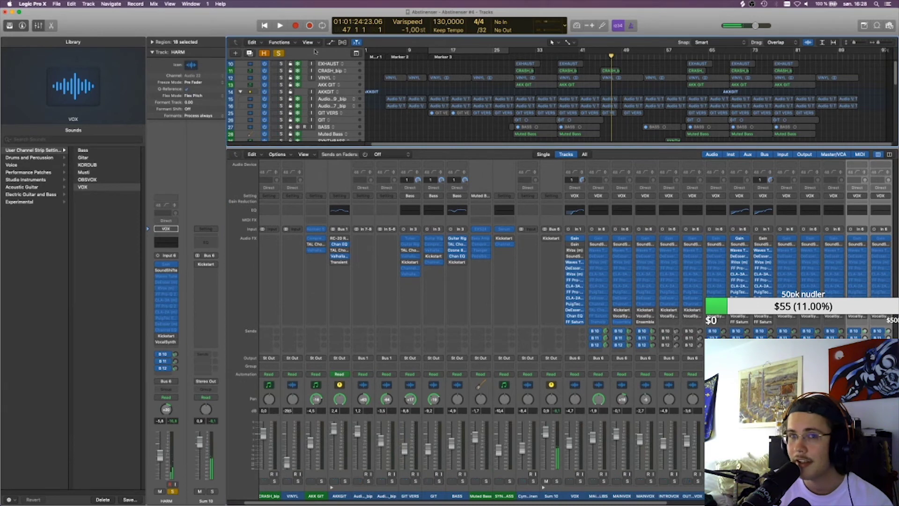
click(278, 53)
key(x)
click(657, 178)
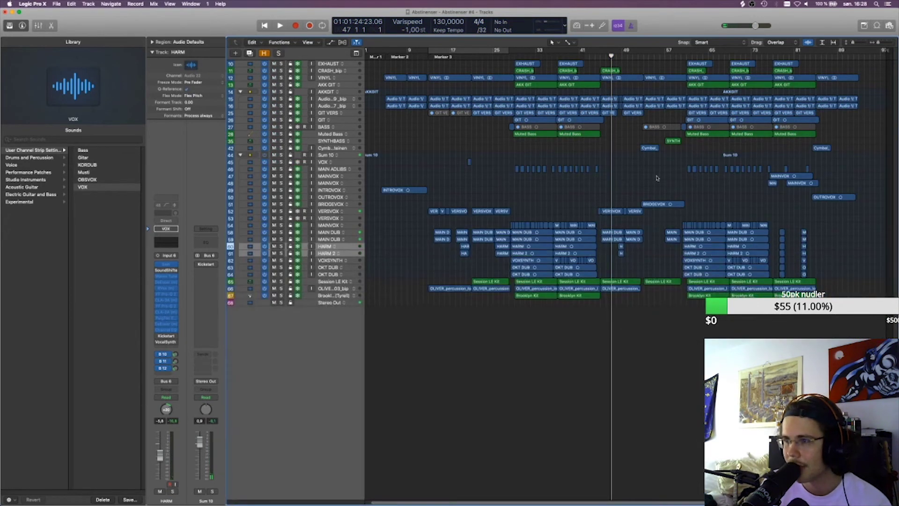
- Play the unsoloed mix briefly from about bar 48, stop, and place the playhead at bar 45
click(640, 56)
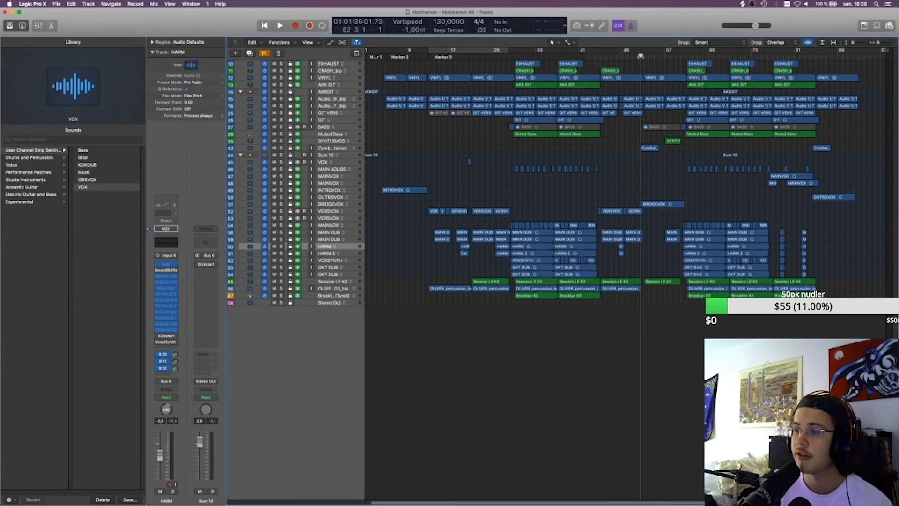
drag(640, 56, 638, 57)
click(622, 57)
key(space)
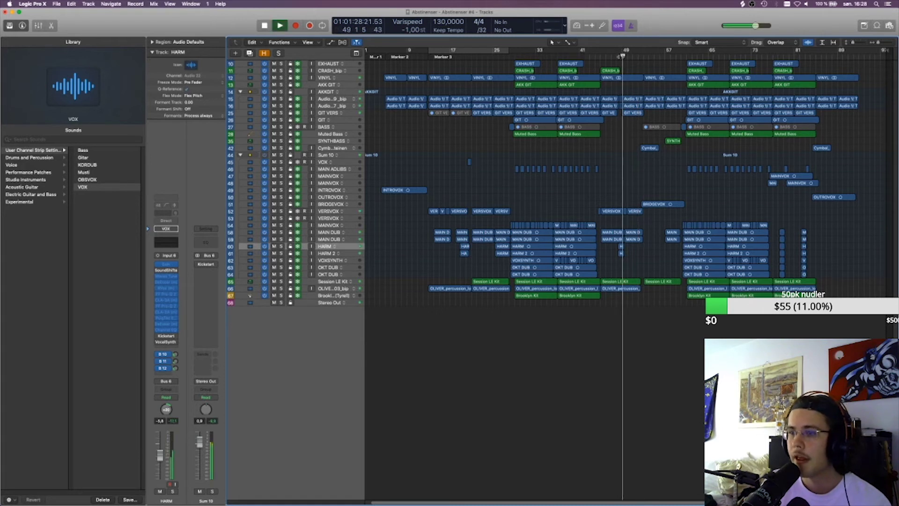
key(space)
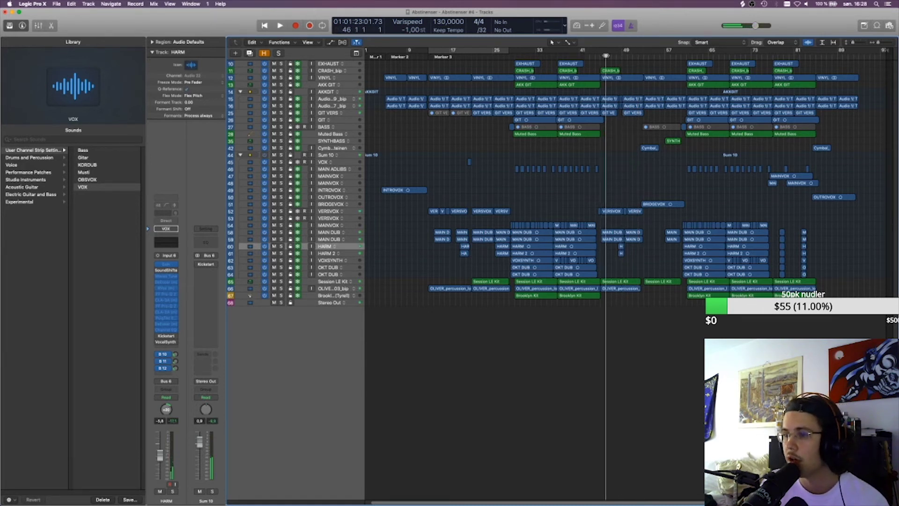
click(616, 55)
click(600, 55)
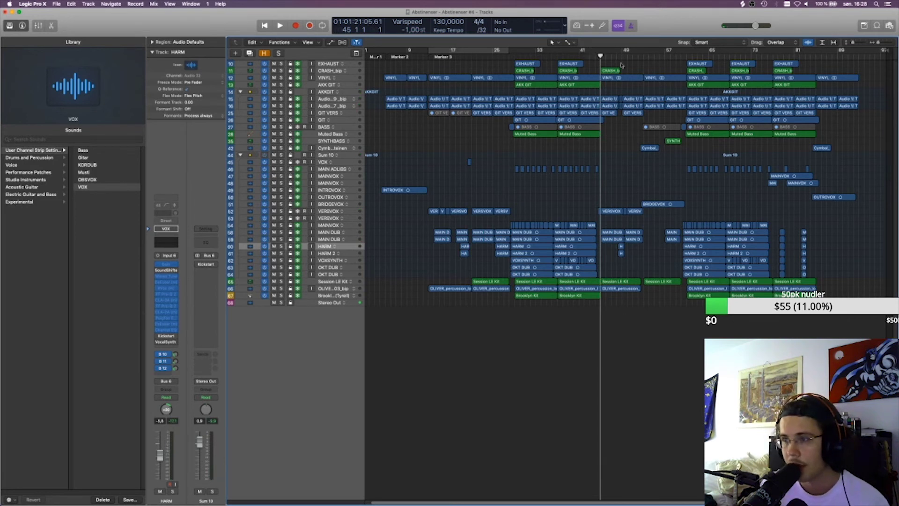
- Play GIT VERS in solo from bar 21, add AKKGIT to the solo, then stop, clear the solos, and return to bar 21
click(331, 112)
key(s)
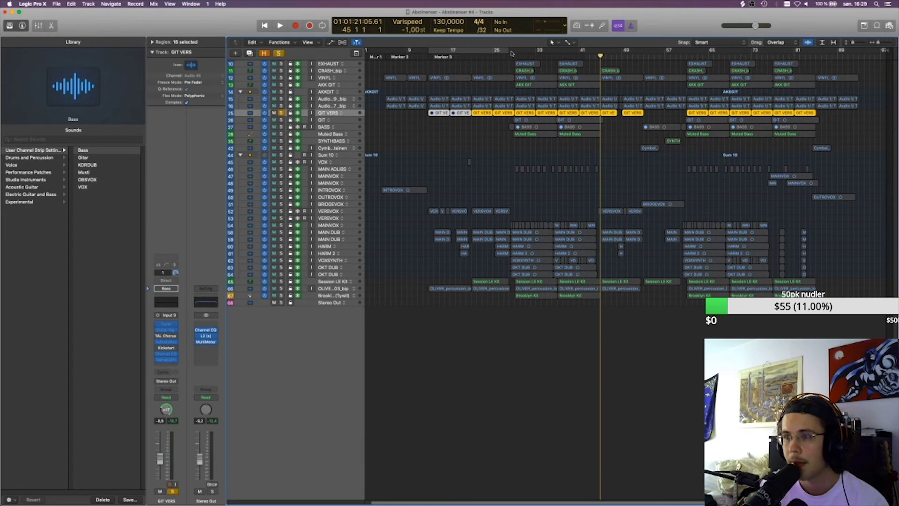
key(shift+space)
click(472, 55)
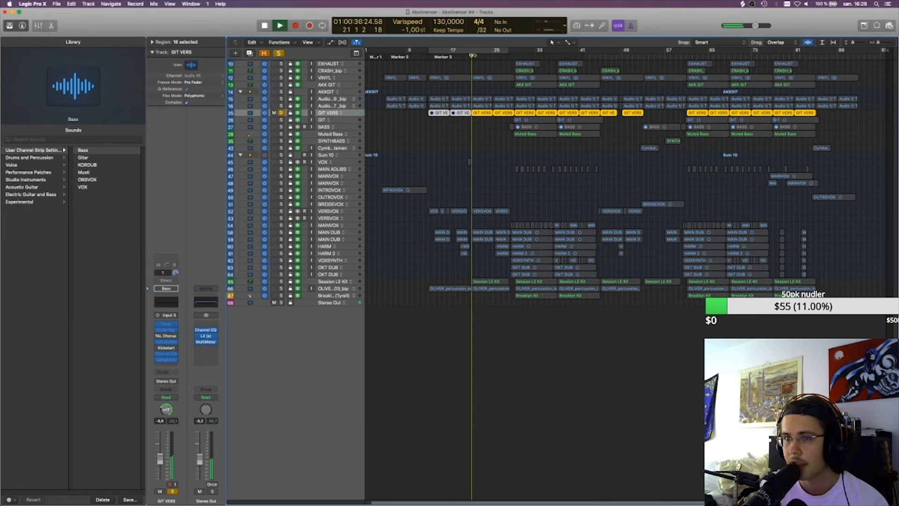
click(281, 91)
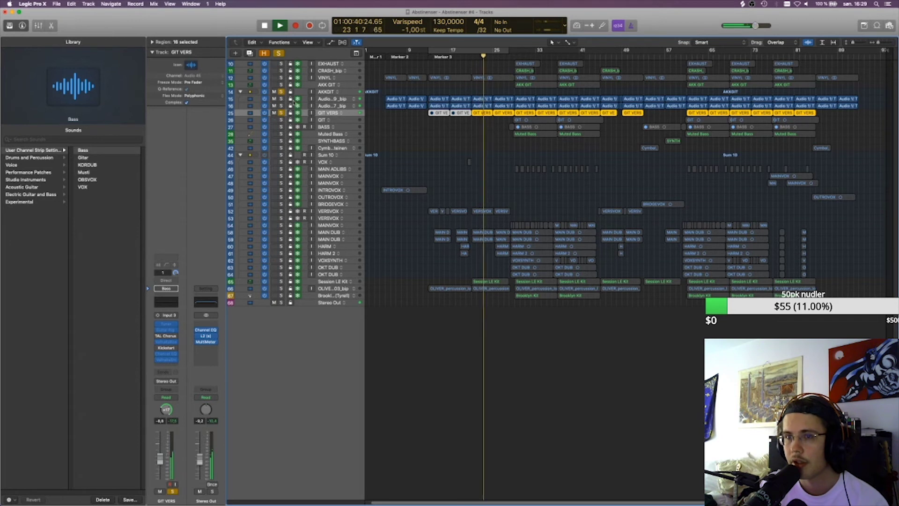
click(478, 168)
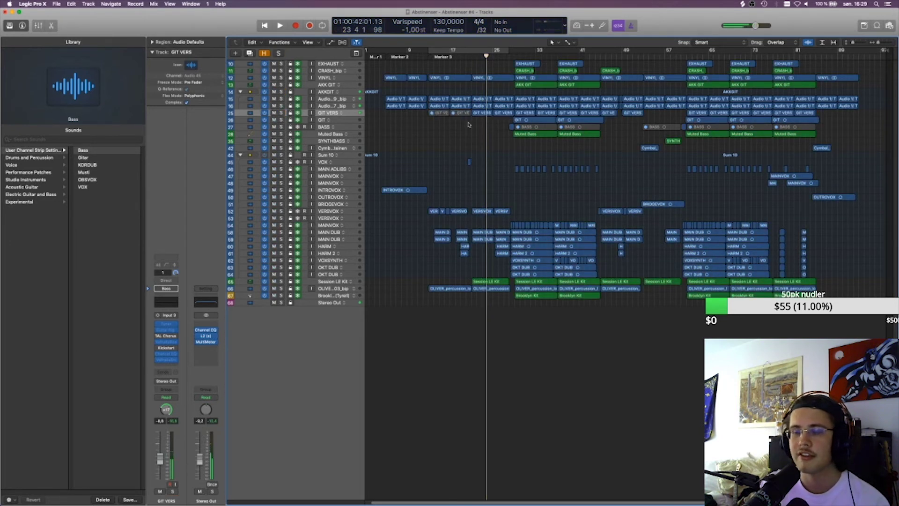
click(471, 56)
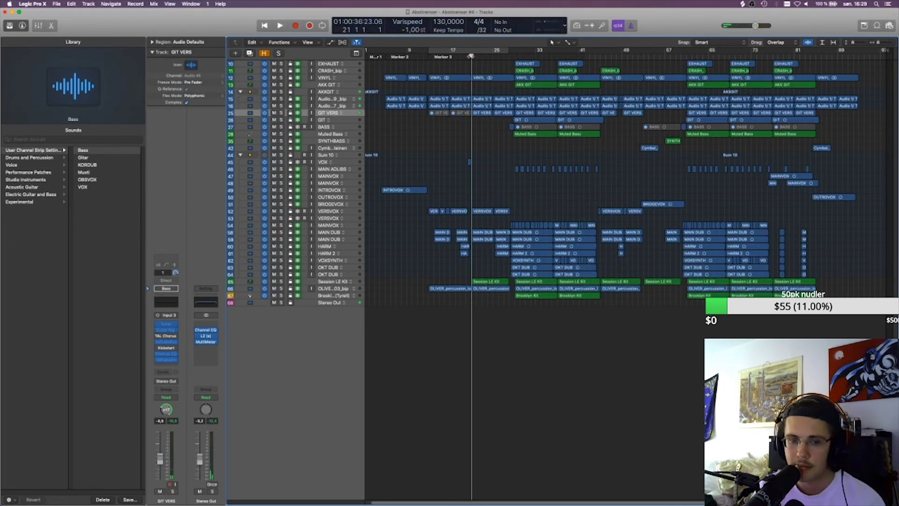
- Try input monitoring on the VERSVOX track 53 with Low Latency Mode on, then switch both off
click(330, 218)
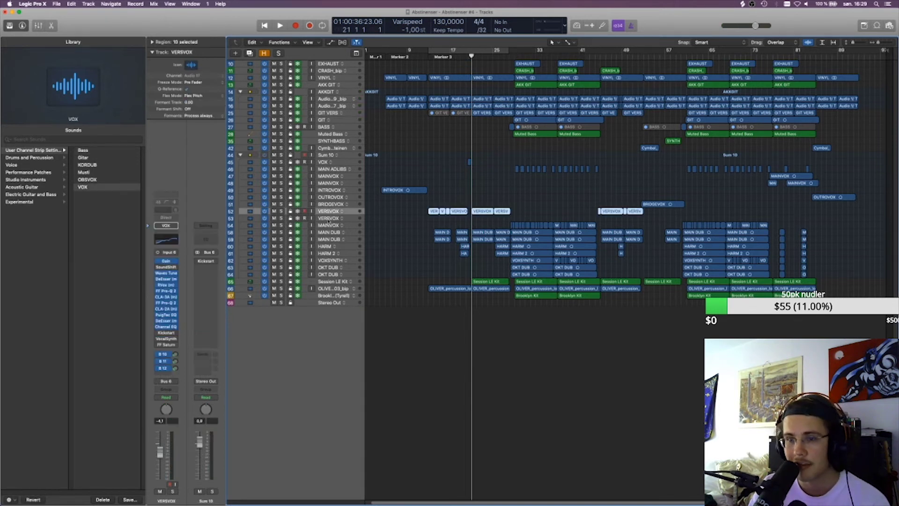
click(311, 218)
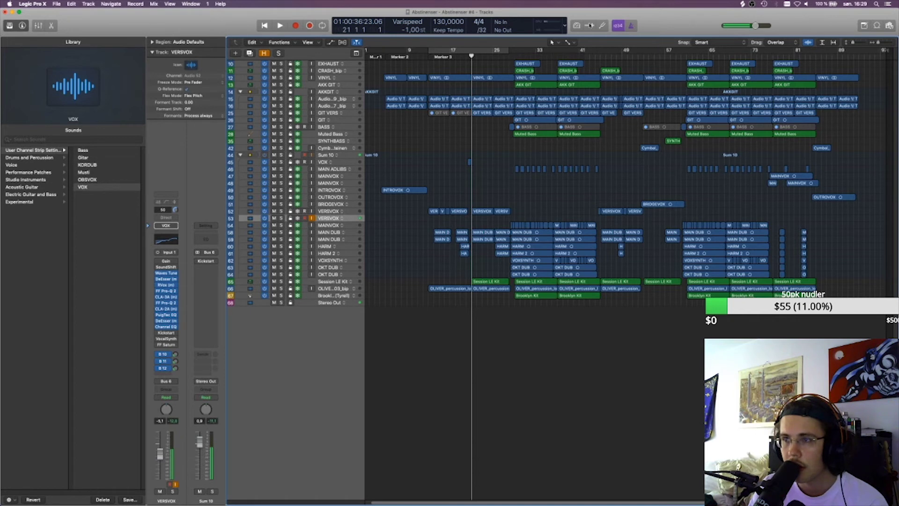
click(577, 25)
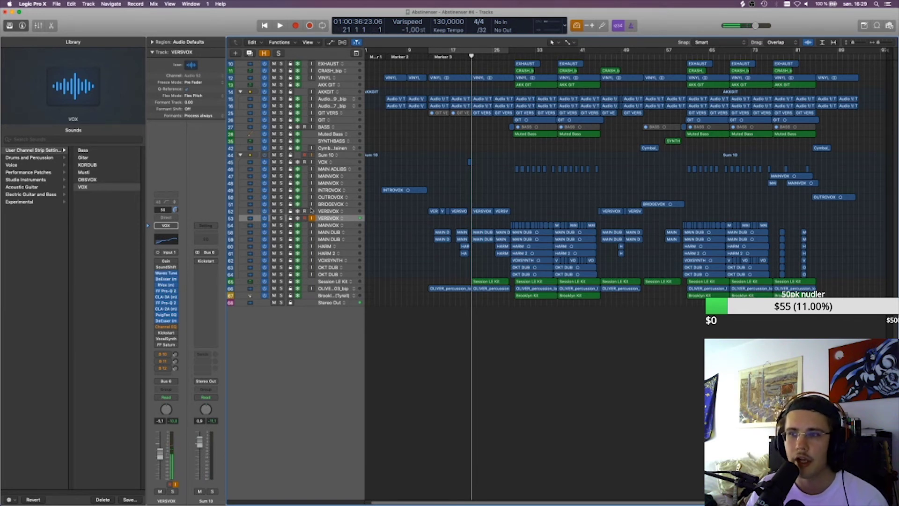
click(311, 218)
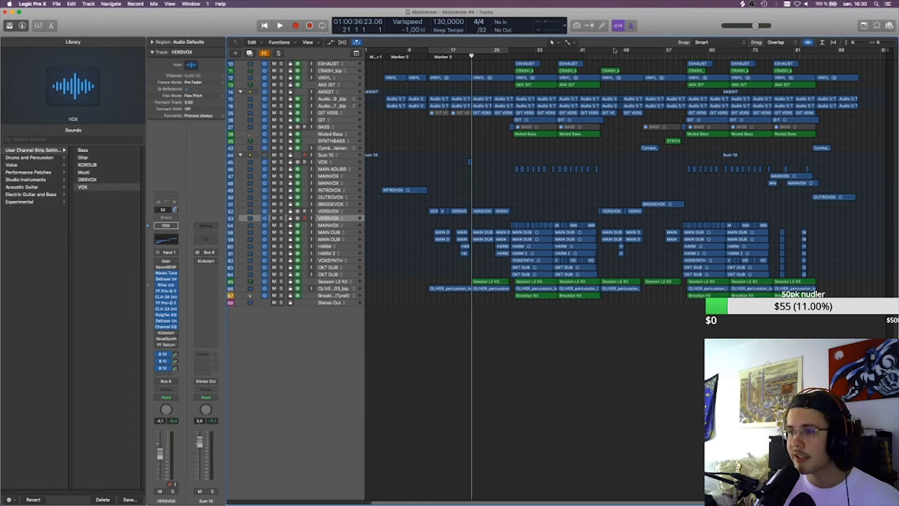
- Play GIT in solo from about bar 29, add AKKGIT to the solo, raise GIT to -4.7 dB, and stop playback
click(598, 56)
click(515, 57)
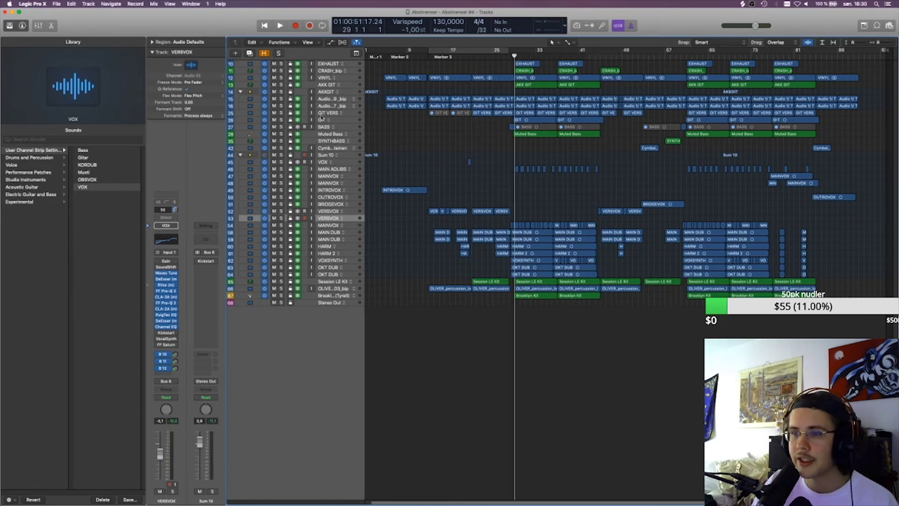
click(322, 120)
click(281, 120)
key(space)
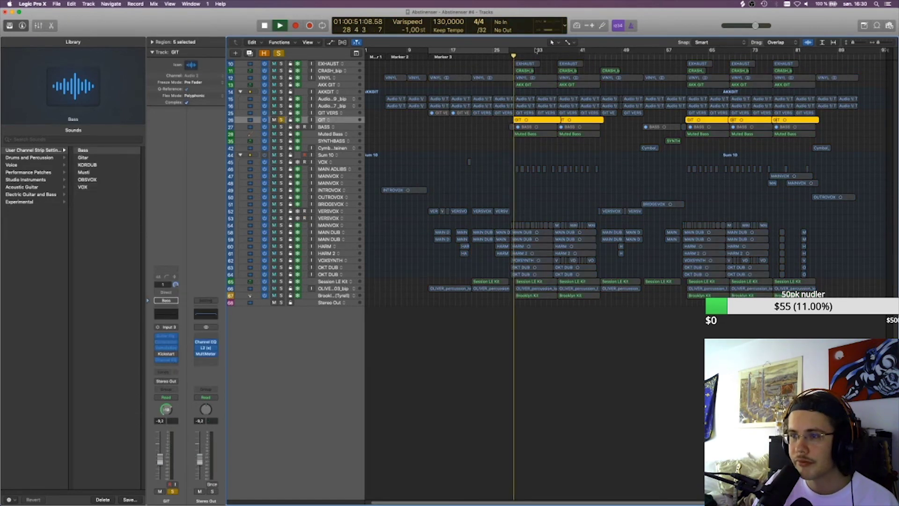
click(281, 92)
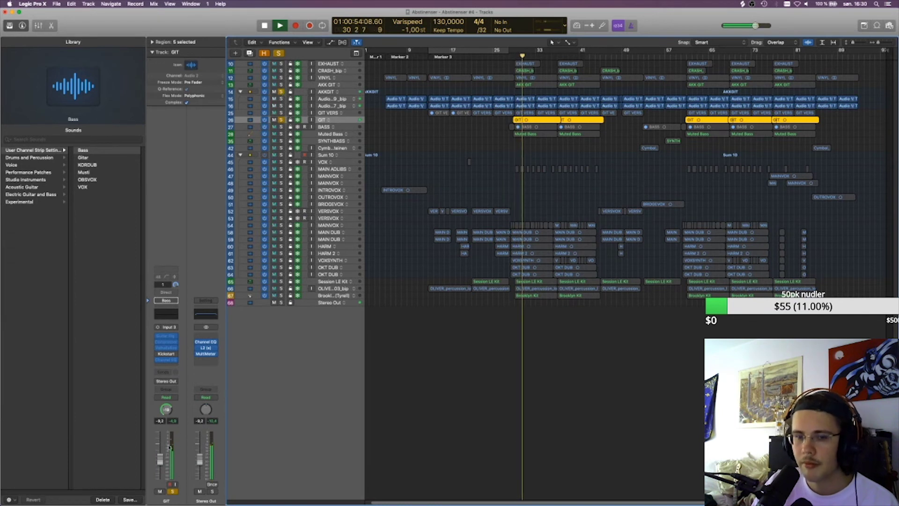
key(space)
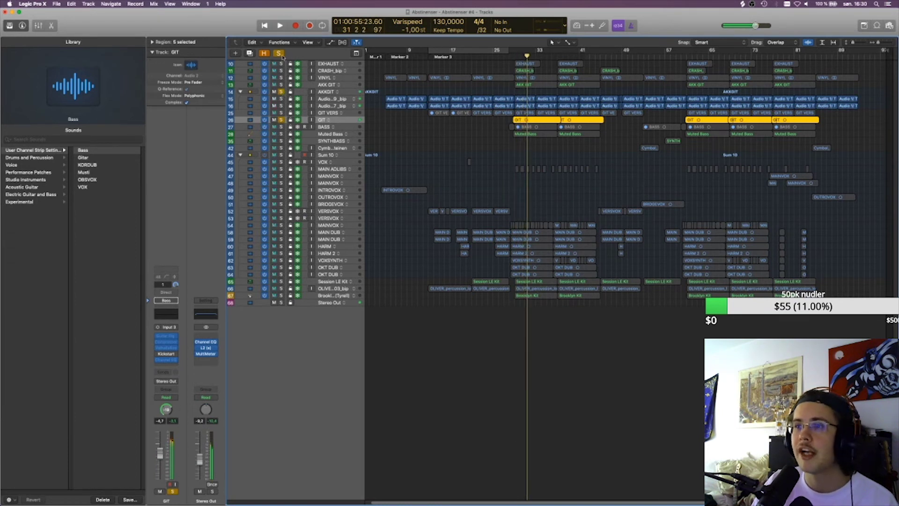
- Clear all solos, return the playhead to bar 29, and deselect the GIT regions
click(278, 53)
click(506, 57)
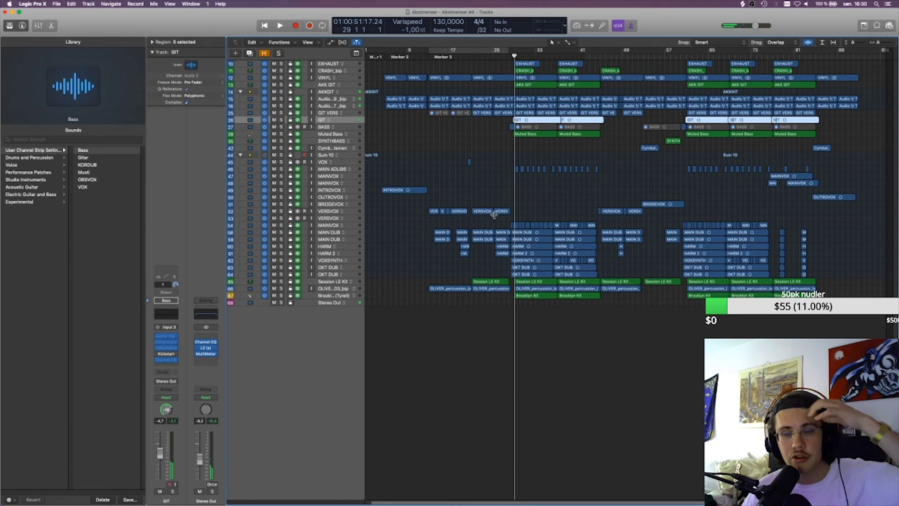
click(497, 199)
mouse_move(502, 503)
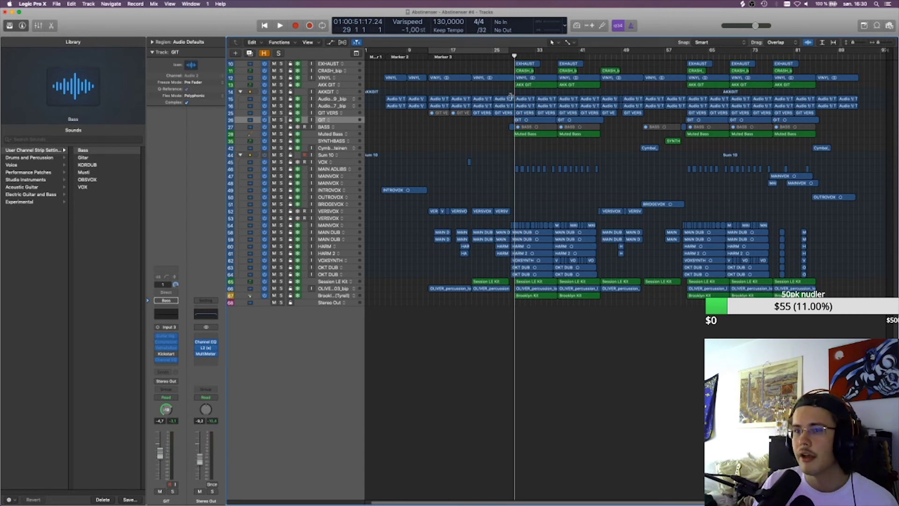
- Play GIT, GIT VERS and AKKGIT in solo from bar 29, clear the solos, stop, and place the playhead at bar 27
click(281, 120)
drag(283, 108, 282, 92)
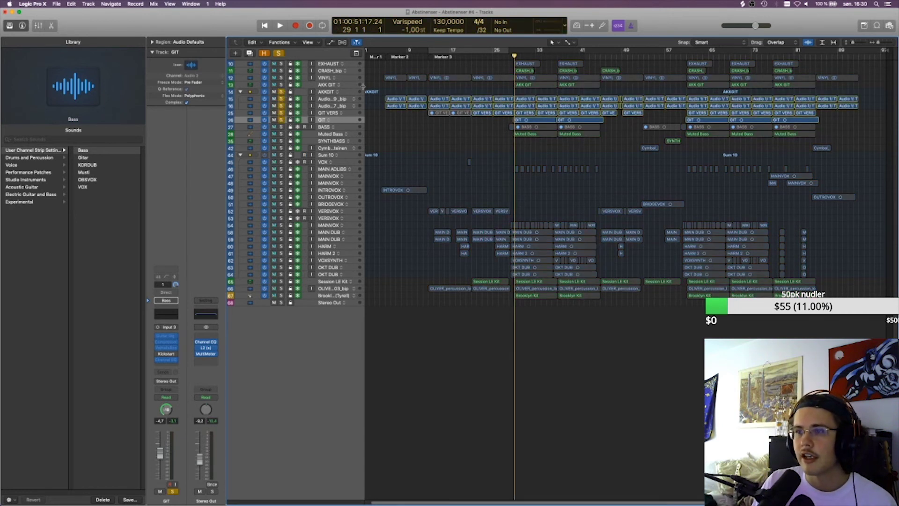
key(space)
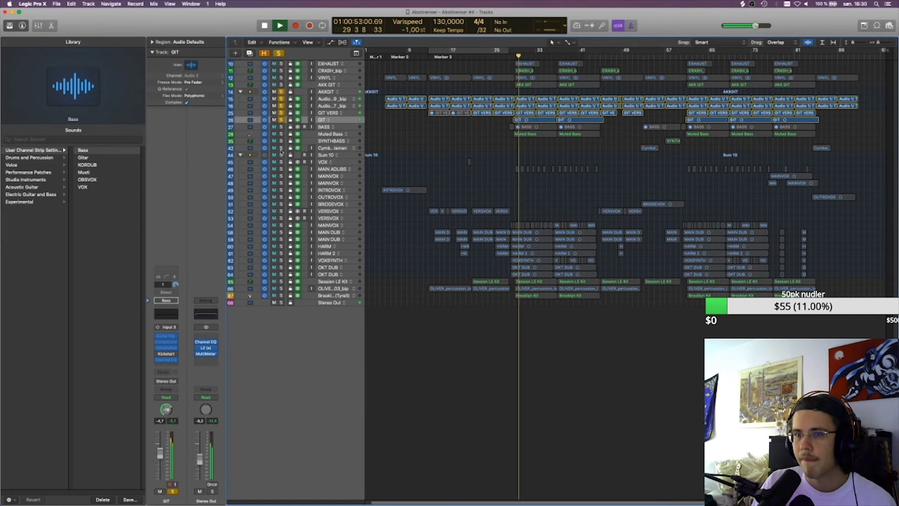
click(278, 53)
key(space)
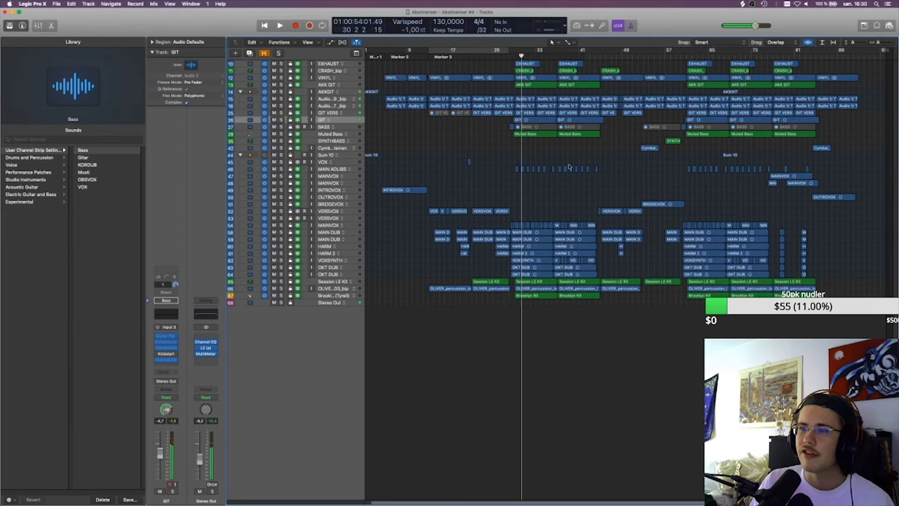
click(515, 56)
click(505, 55)
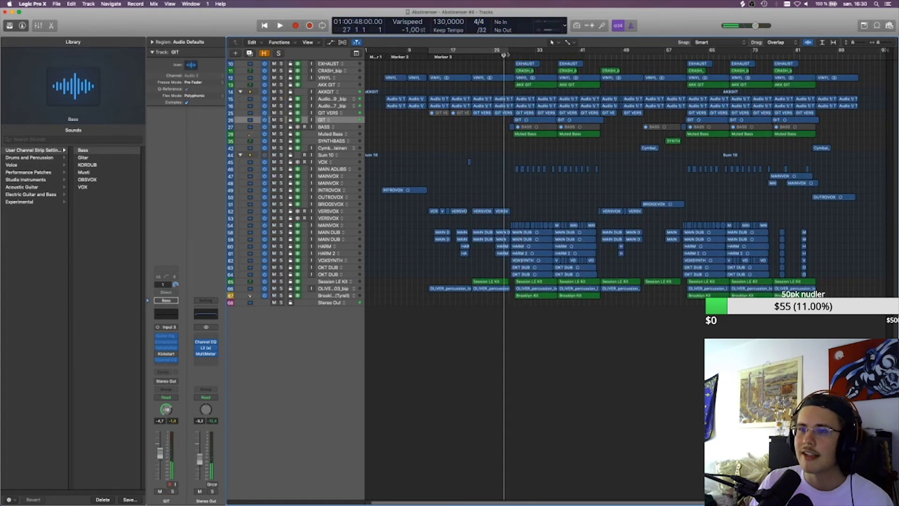
- Play the AKK GIT track in solo from bar 27, enlarge the tracks vertically, then stop and unsolo it
click(334, 85)
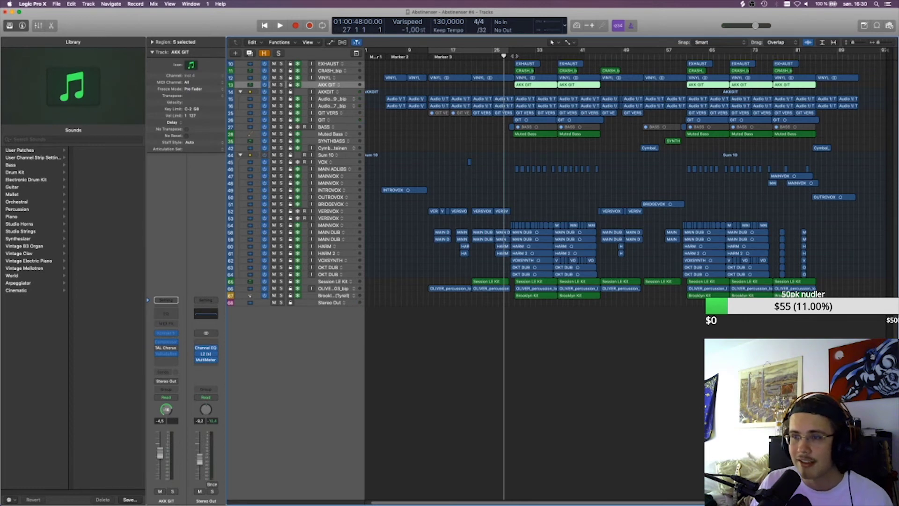
key(s)
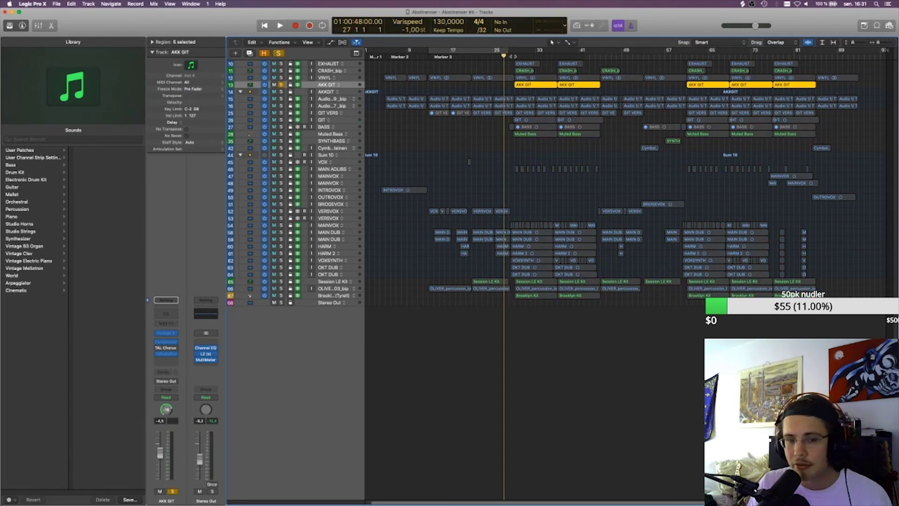
key(space)
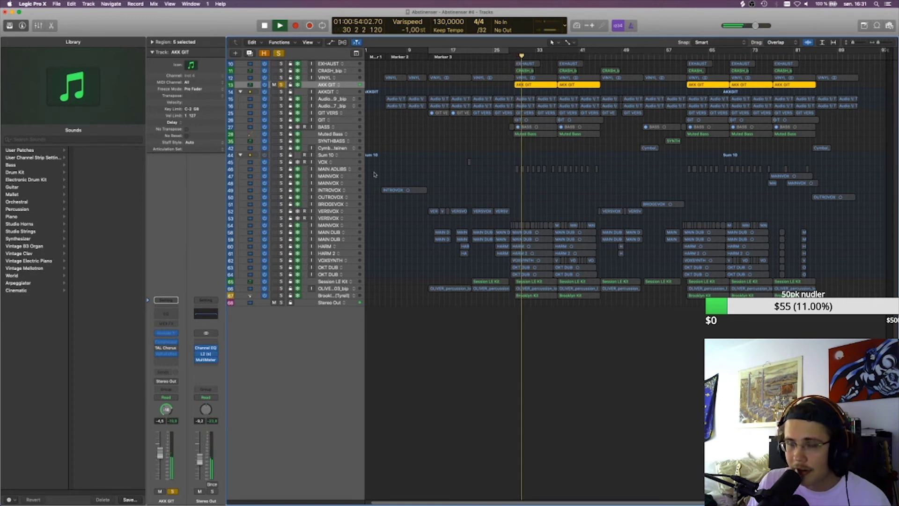
drag(853, 42, 857, 42)
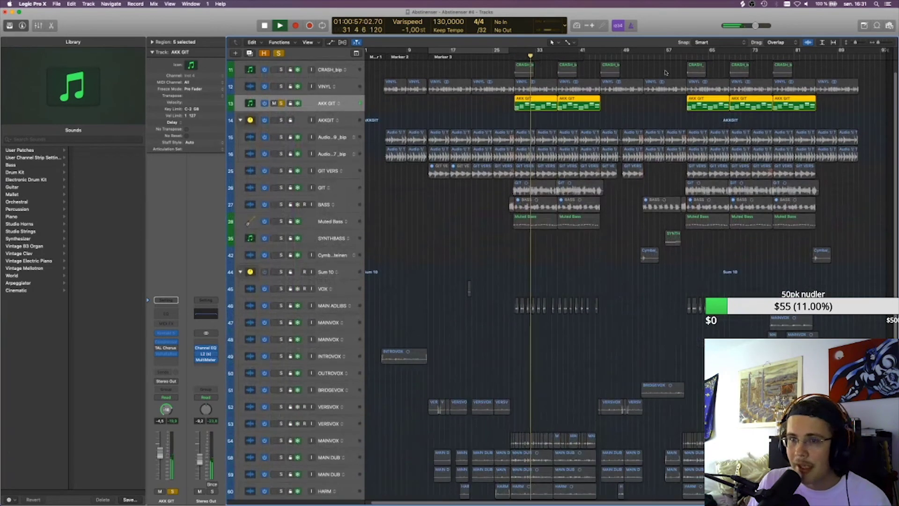
key(space)
key(s)
- Play the two audio tracks under AKKGIT in solo, add AKK GIT and raise it to -3.2 dB, then stop and clear the solos
click(281, 137)
click(281, 154)
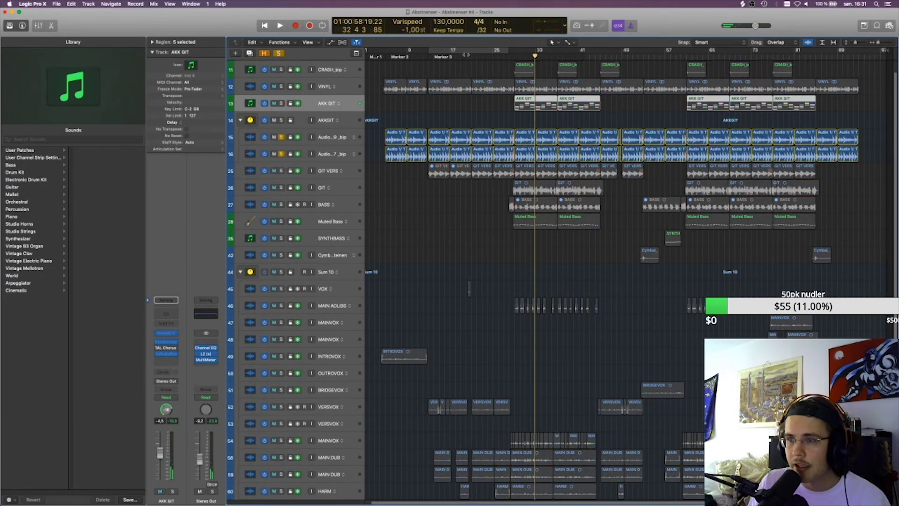
key(space)
key(s)
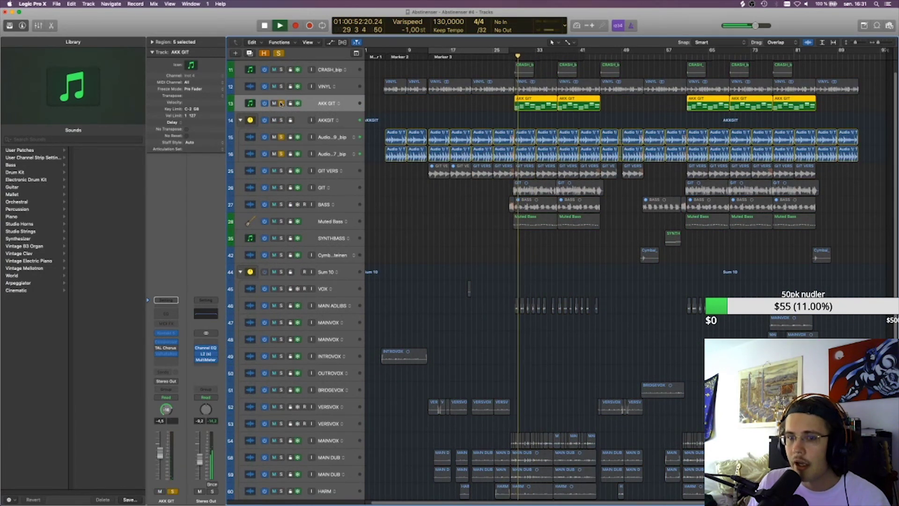
drag(165, 454, 162, 444)
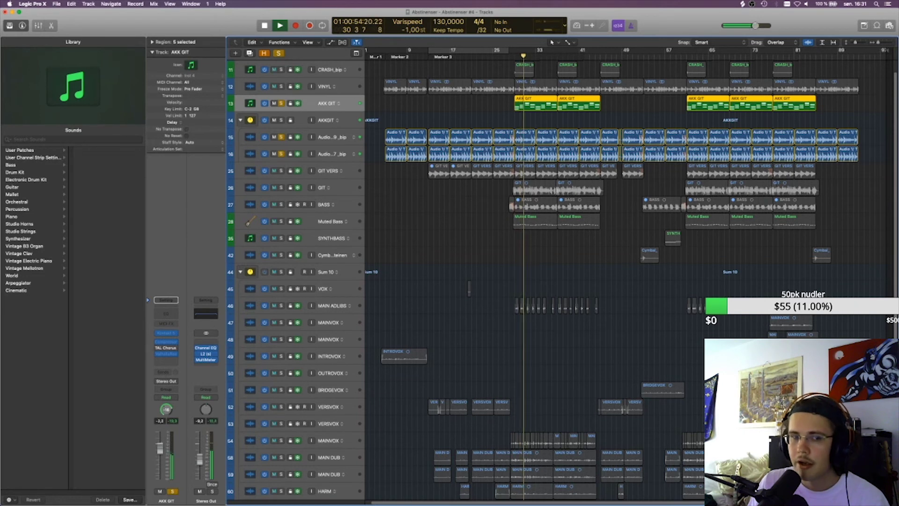
key(space)
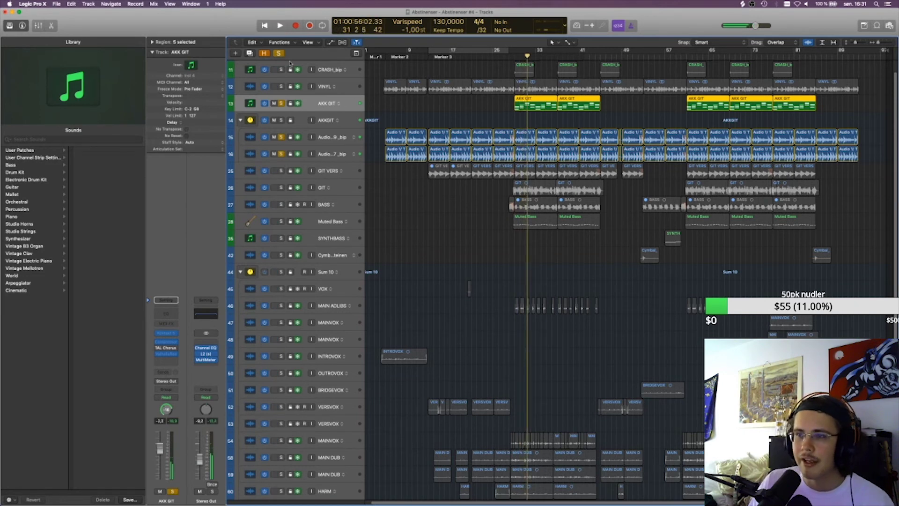
click(279, 53)
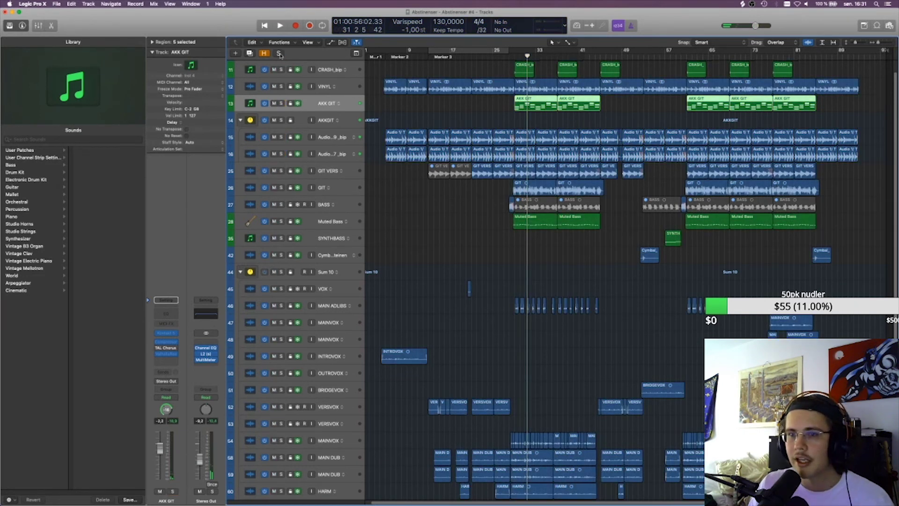
- Audition AKK GIT with AKKGIT in solo and then in the full mix around bar 29, lower AKK GIT to -3.8 dB, and stop
click(281, 103)
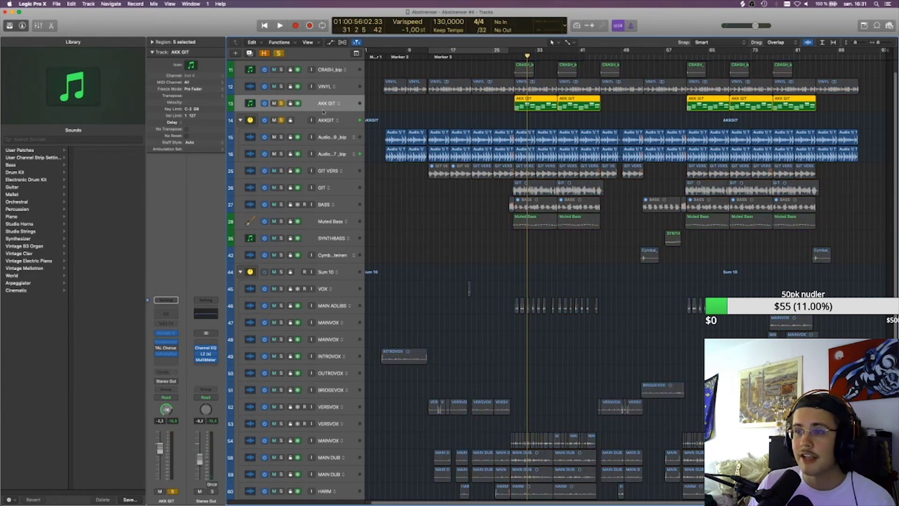
click(516, 58)
key(space)
key(s)
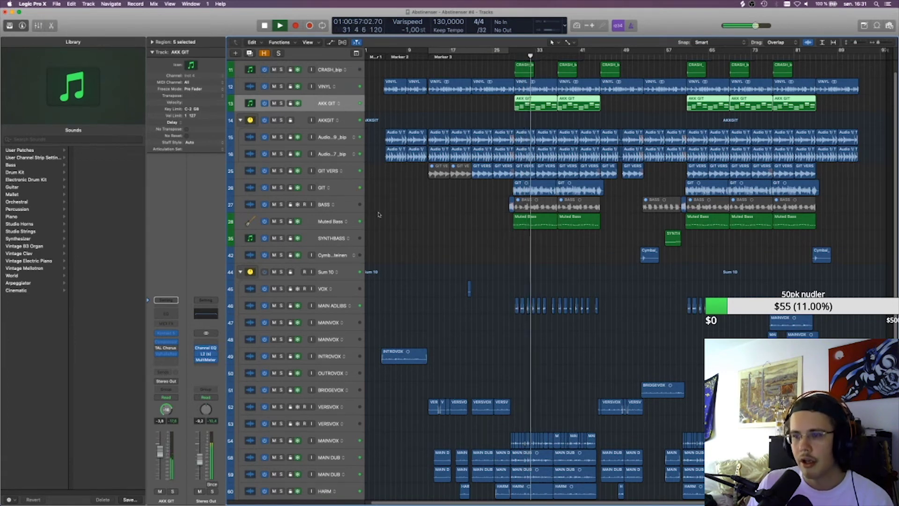
key(space)
click(465, 242)
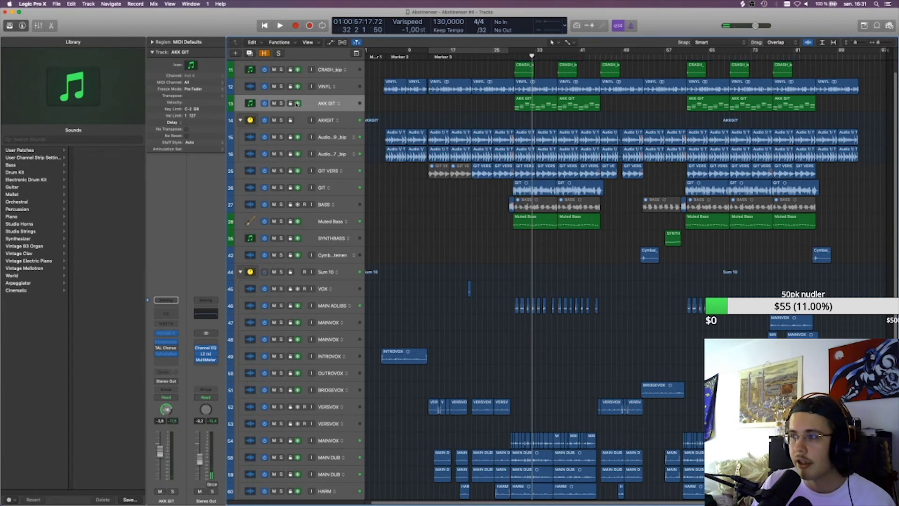
- Shrink the tracks vertically, place the playhead at bar 29, and play EXHAUST and CRASH_bip in solo
drag(856, 43, 851, 42)
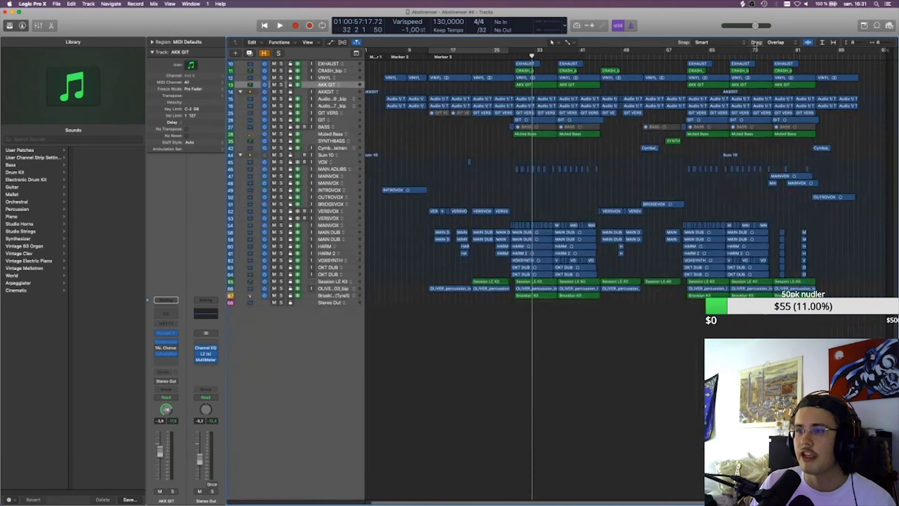
click(498, 56)
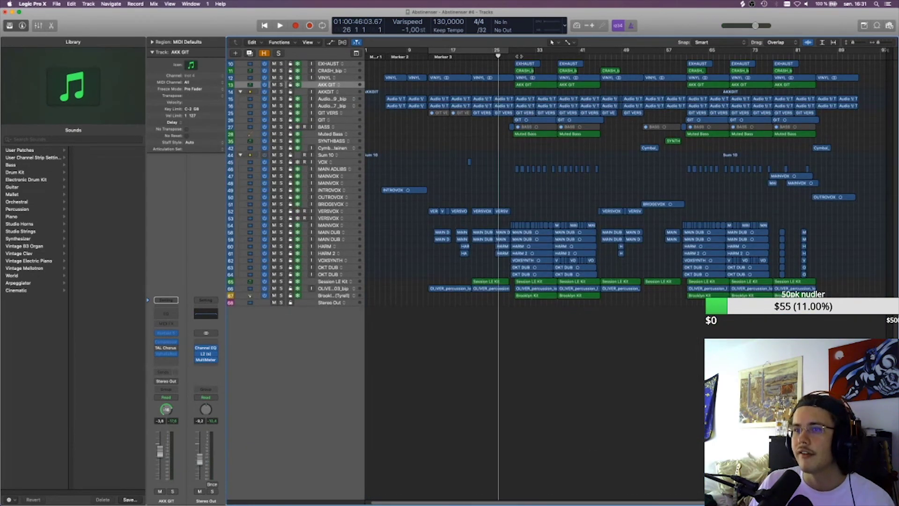
click(514, 55)
click(328, 64)
key(s)
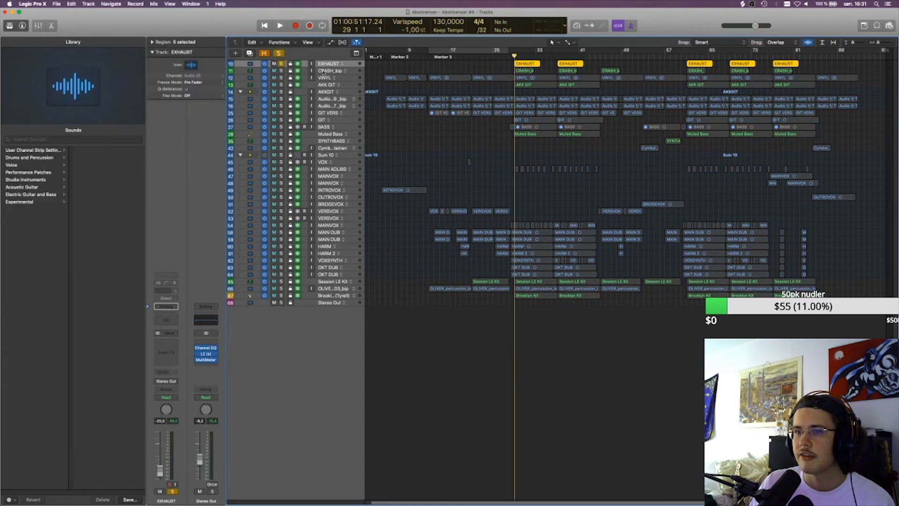
click(328, 70)
key(s)
key(space)
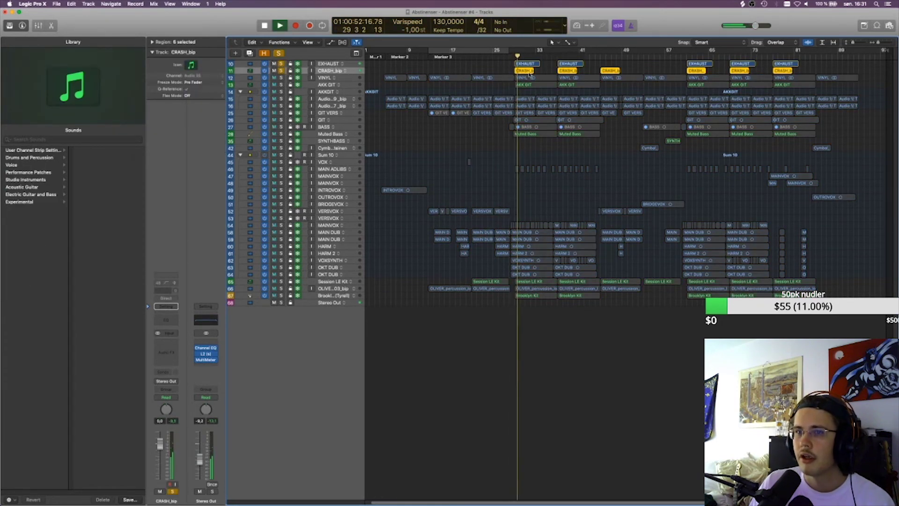
- Add VINYL, Session LE Kit, the OLIVER percussion and Brooklyn Kit to the solo, replay from bar 29, then stop and clear the solos
click(281, 77)
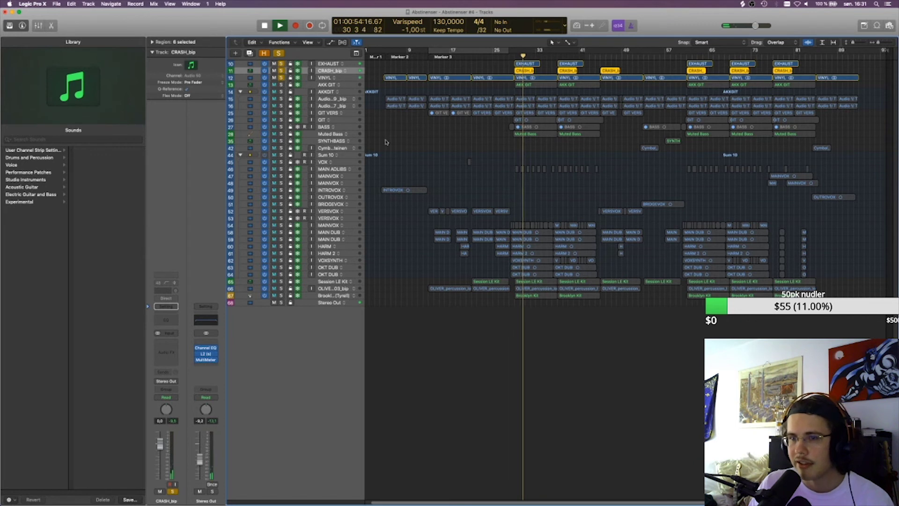
drag(281, 280, 282, 295)
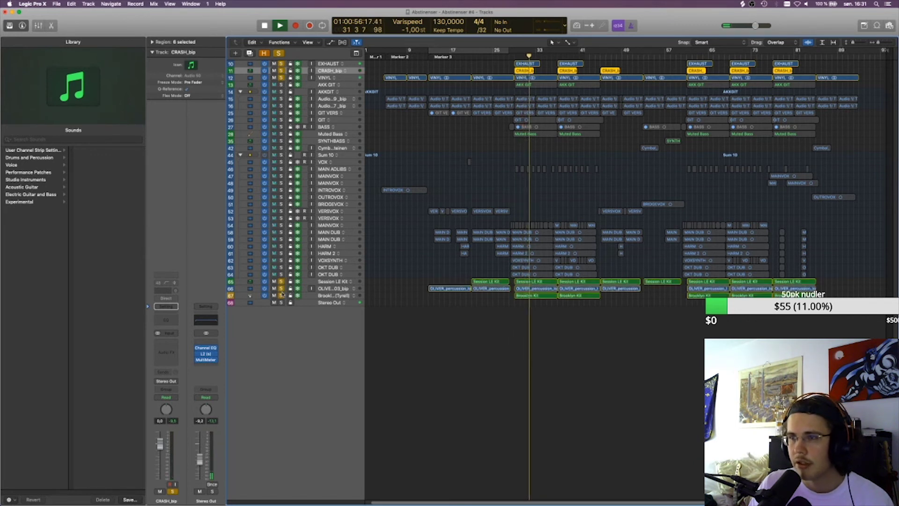
click(514, 57)
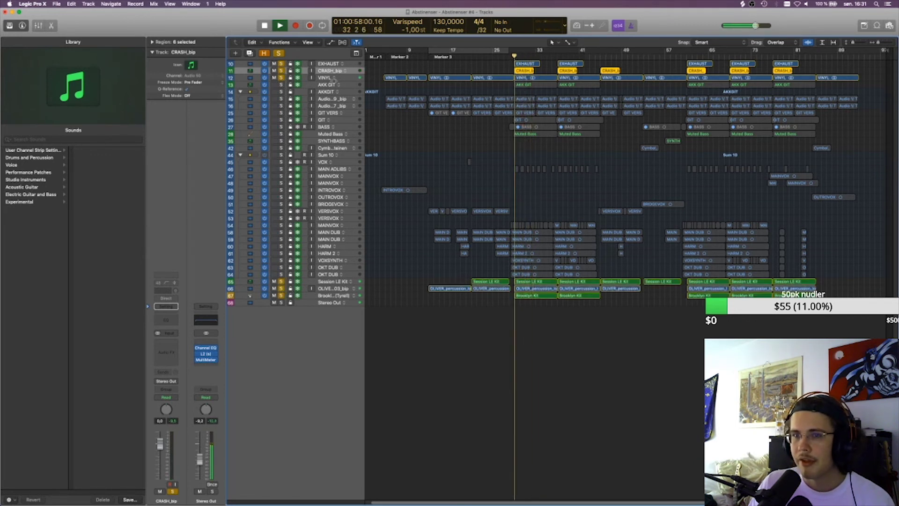
key(space)
click(279, 53)
- Mute the Sum 10 vocal stack and play the instrumental from about bar 28, raising the master volume slightly
drag(281, 63, 281, 157)
alt+click(281, 155)
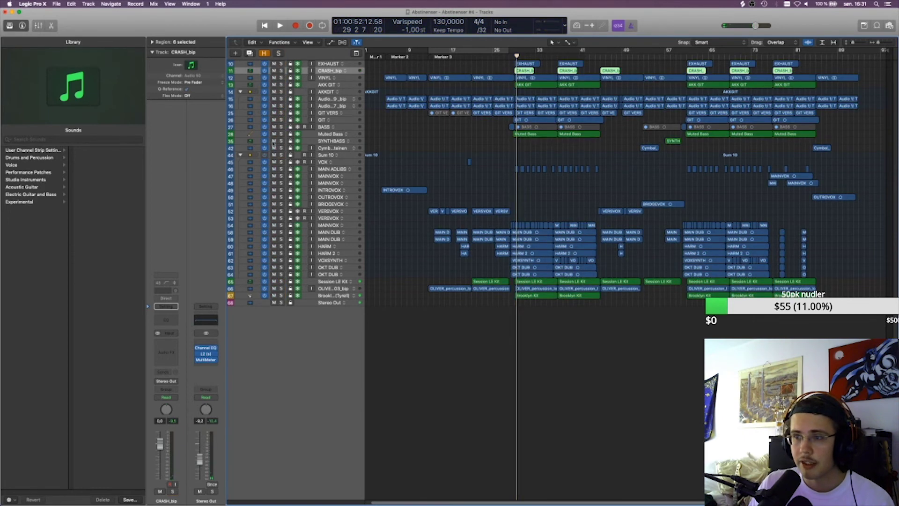
click(509, 52)
key(space)
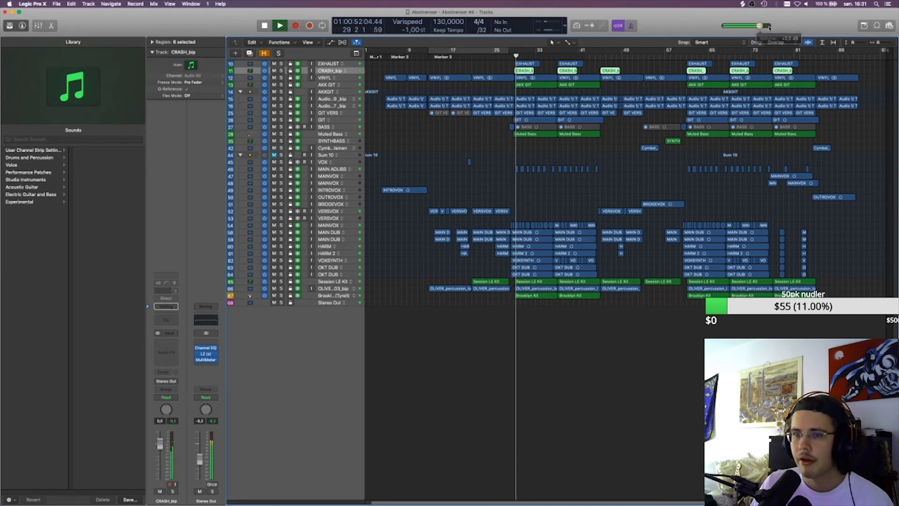
- Solo the Muted Bass track briefly during playback, then unsolo it
click(327, 135)
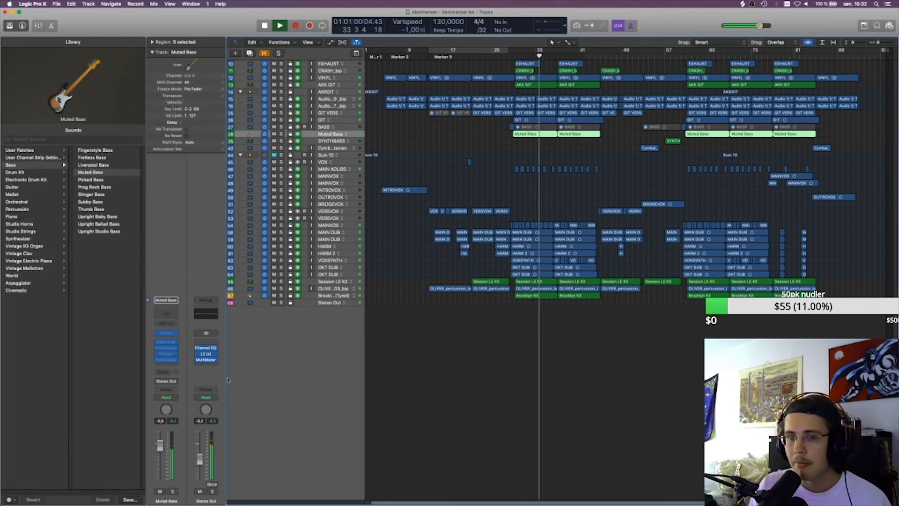
key(s)
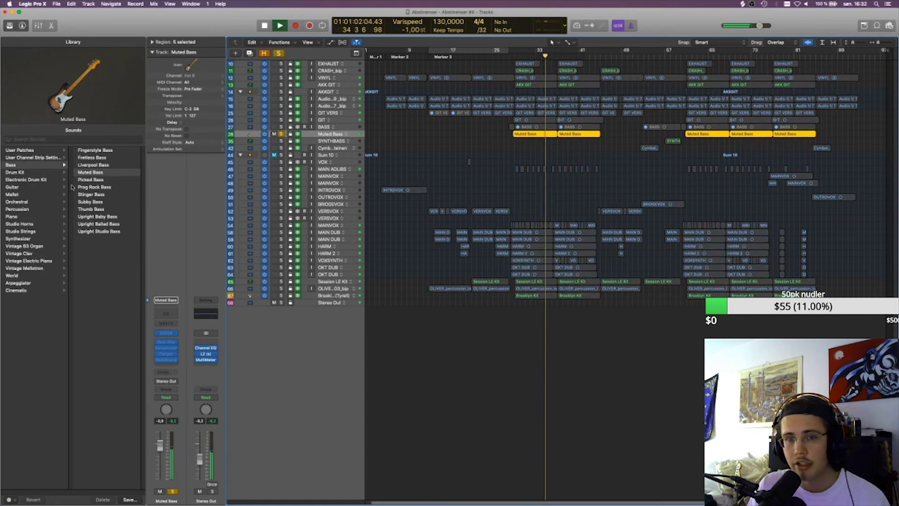
key(s)
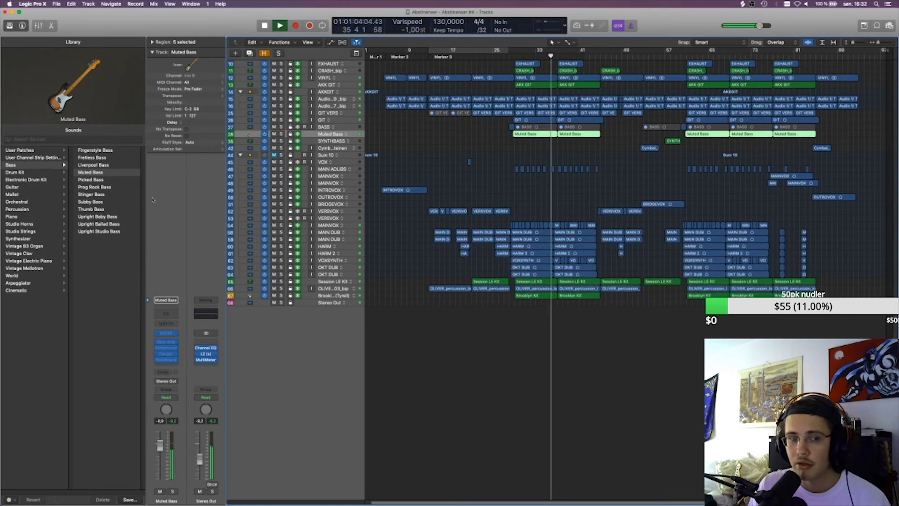
- Restart the instrumental from about bar 28, deselect the Muted Bass regions, and stop playback
key(space)
key(shift+space)
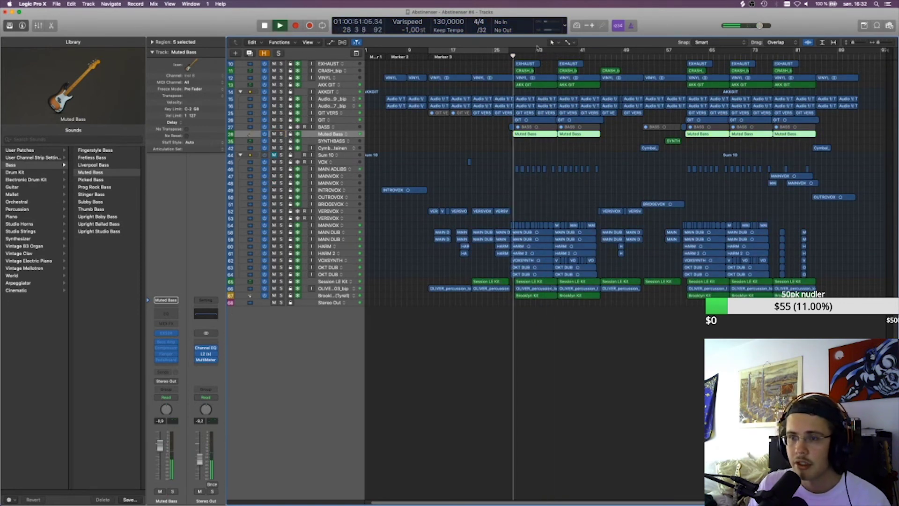
click(422, 173)
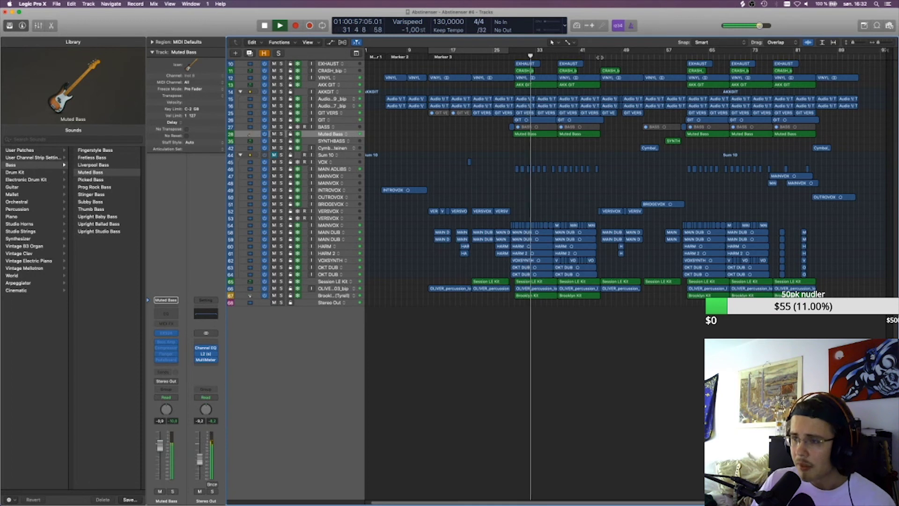
key(space)
- Place the playhead at bar 45, save the project, and move the playhead on to bar 52
click(600, 57)
key(super+s)
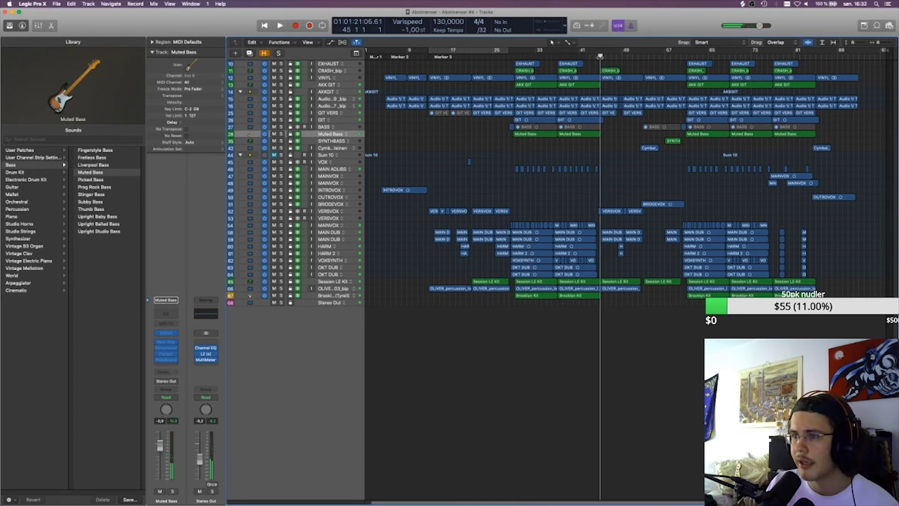
drag(510, 57, 643, 56)
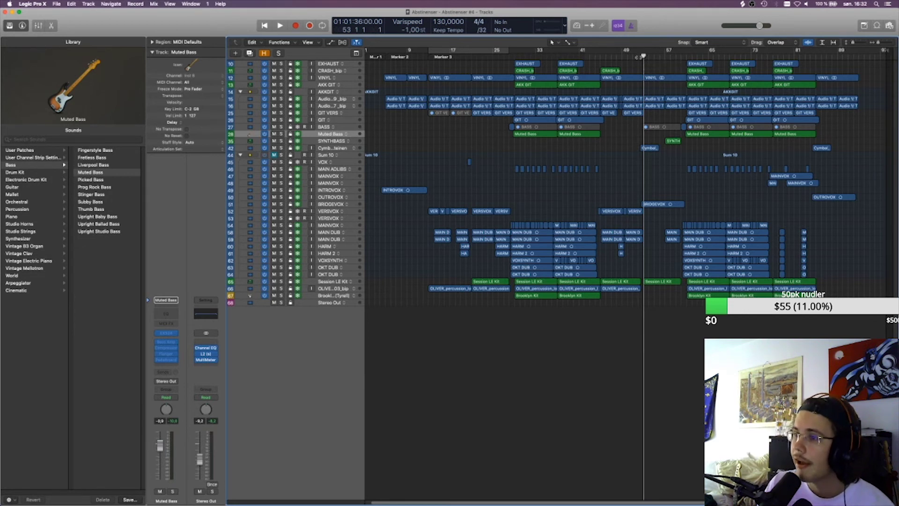
drag(643, 56, 638, 56)
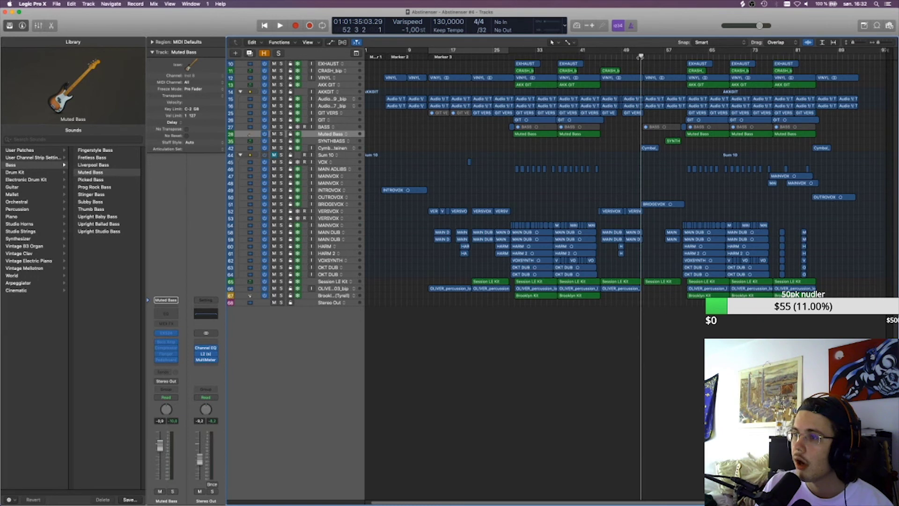
- Play the instrumental from bar 53, lower the master volume slightly, and stop playback
drag(641, 56, 638, 56)
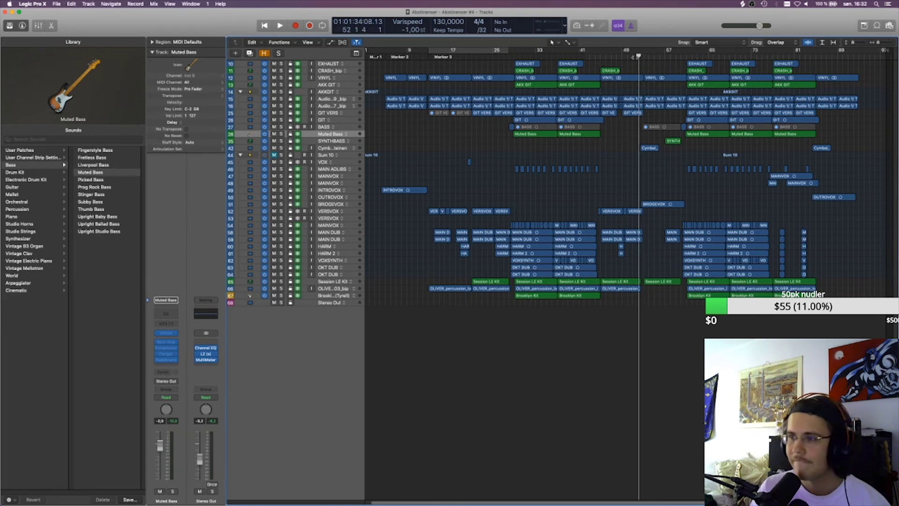
drag(633, 57, 640, 57)
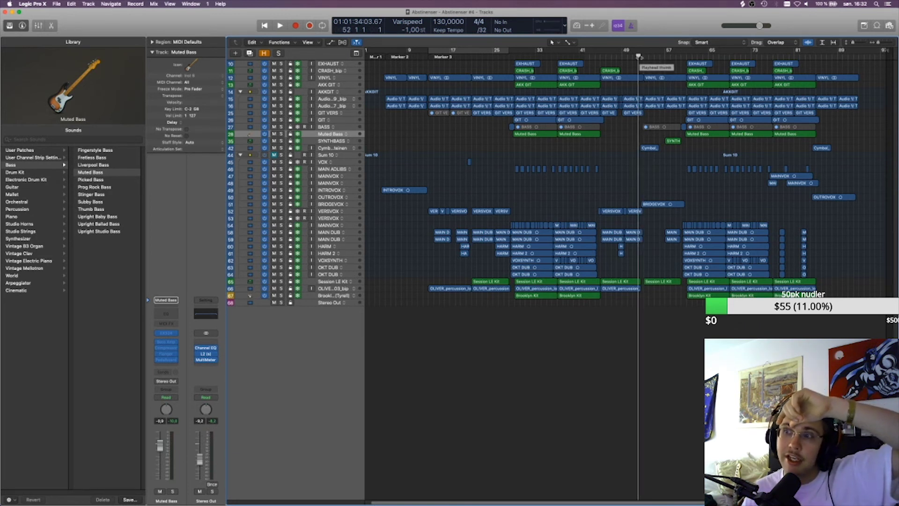
drag(638, 56, 644, 57)
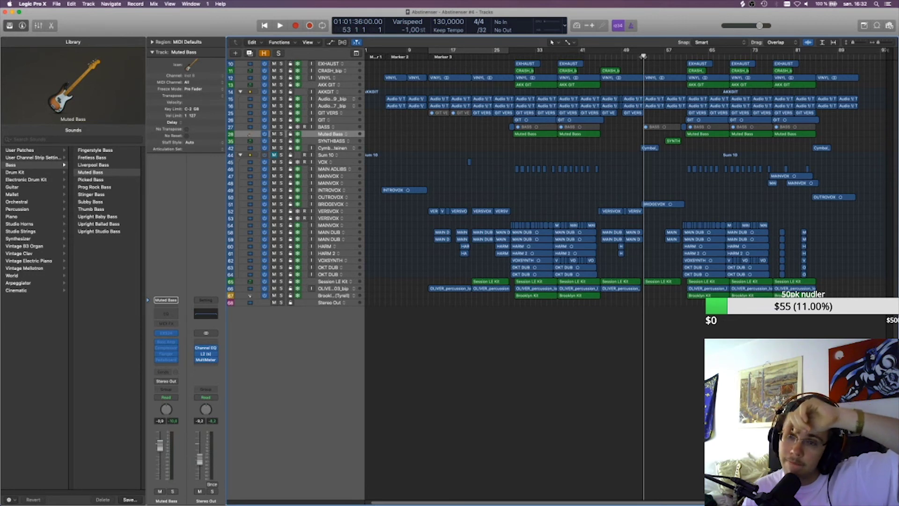
key(space)
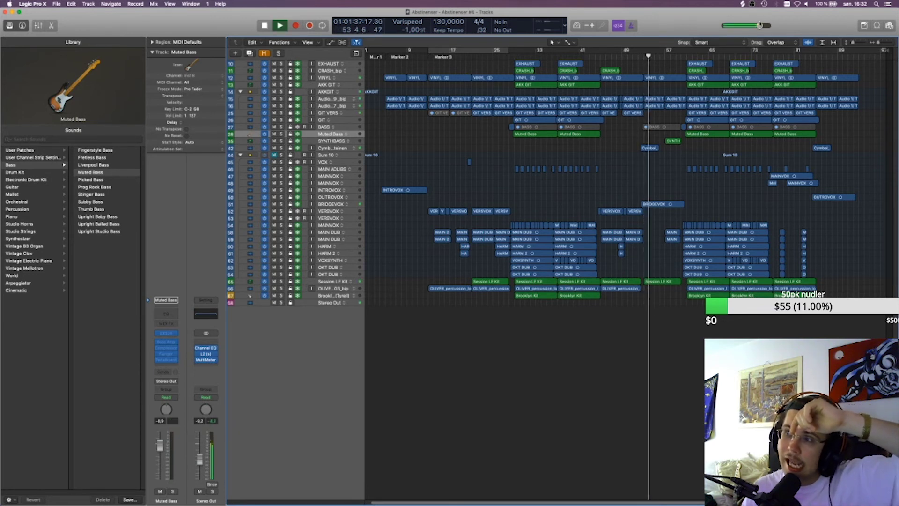
drag(759, 25, 753, 25)
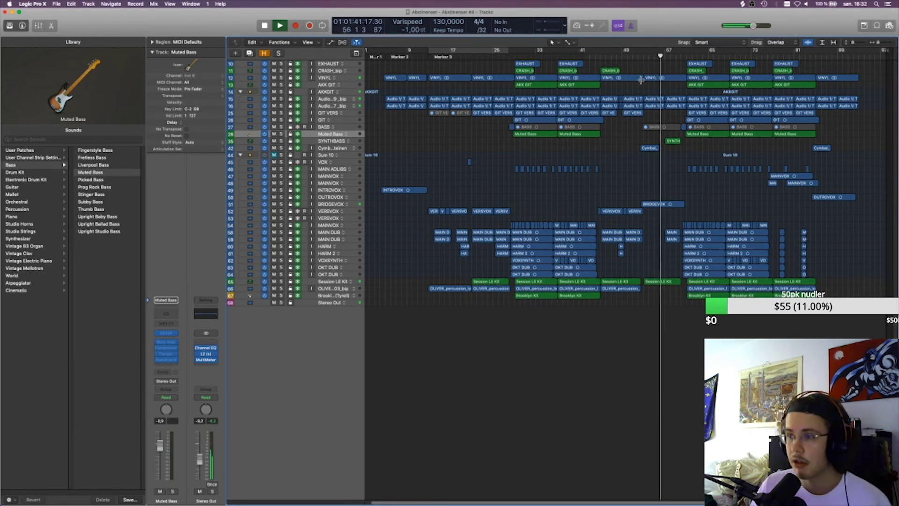
key(space)
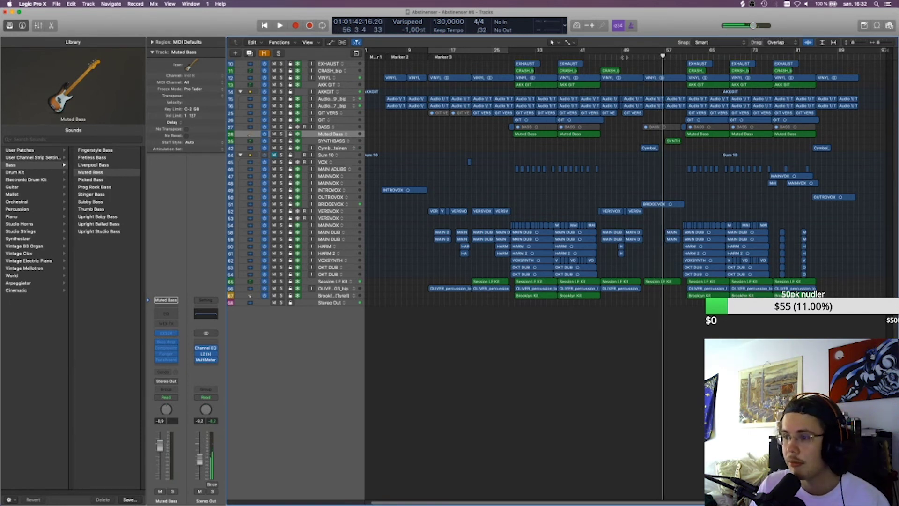
- Play the passage briefly from about bar 48, and move the playhead through bars 53 and 60 and back to bar 52
click(622, 57)
key(space)
key(space)
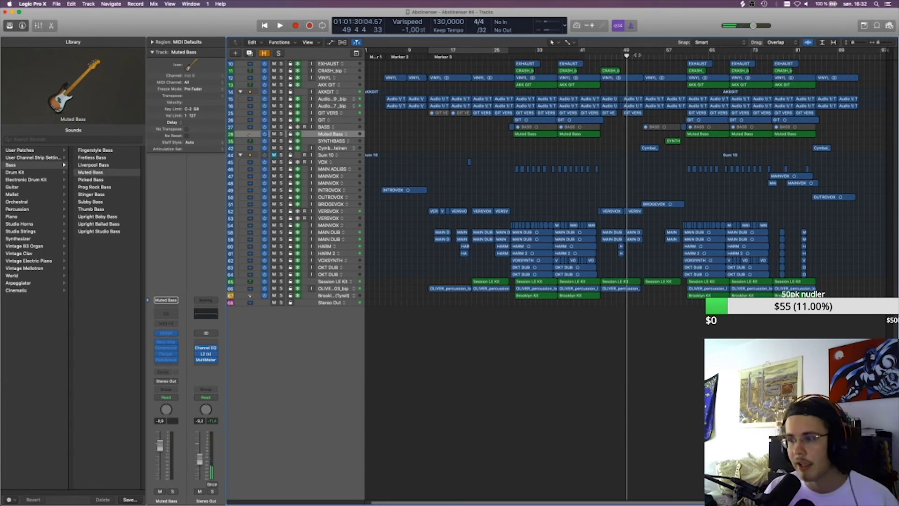
drag(626, 56, 644, 56)
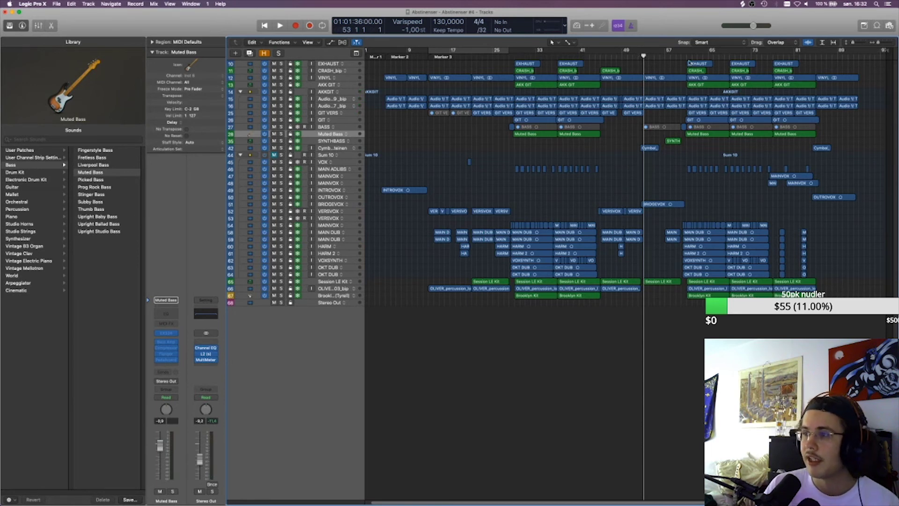
drag(682, 57, 682, 56)
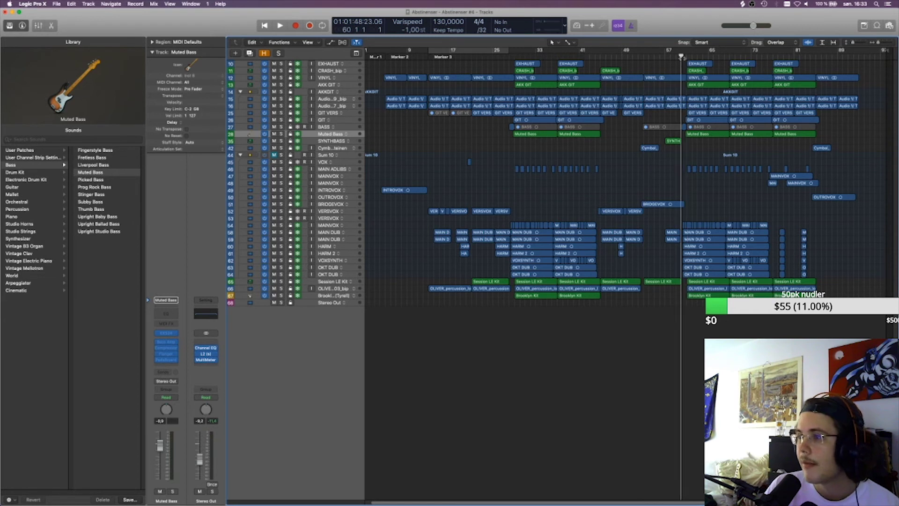
click(644, 56)
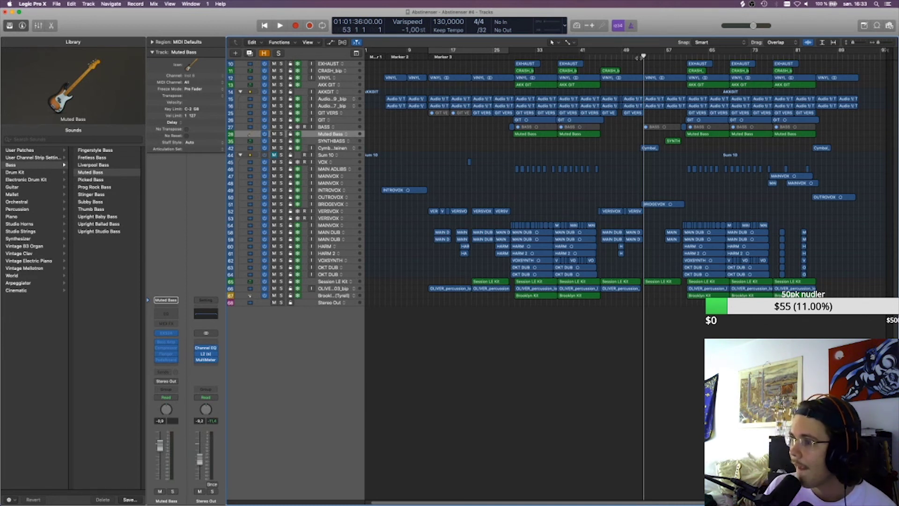
click(638, 56)
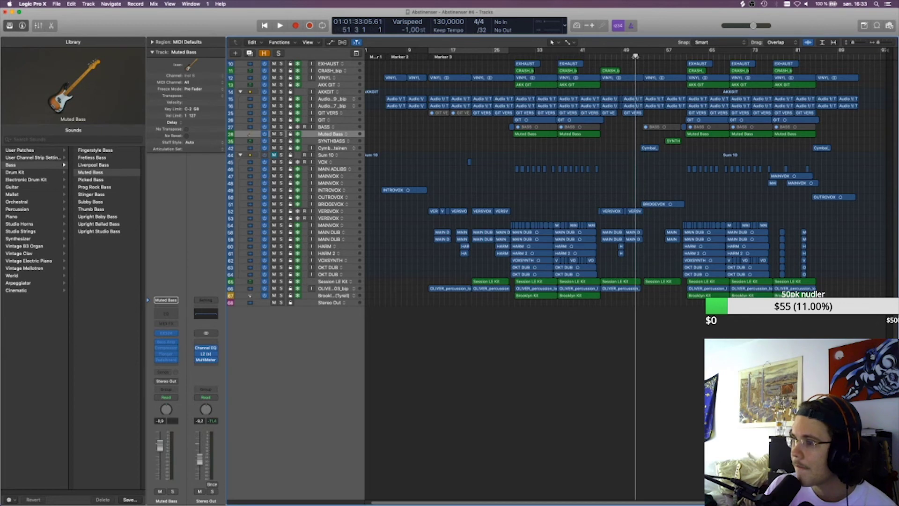
- Solo the Cymbal_Kapteinen track for playback from bar 52, and unsolo it to replay the passage with the full instrumental
click(316, 141)
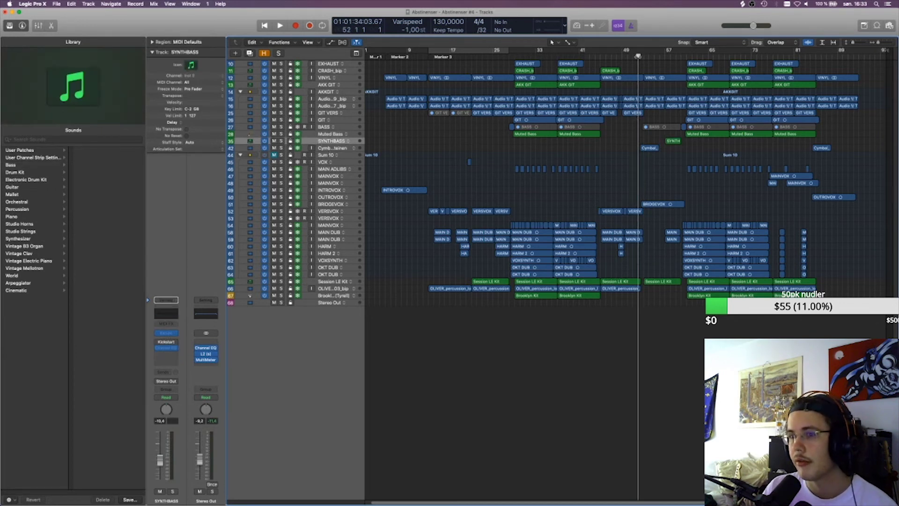
click(337, 149)
key(s)
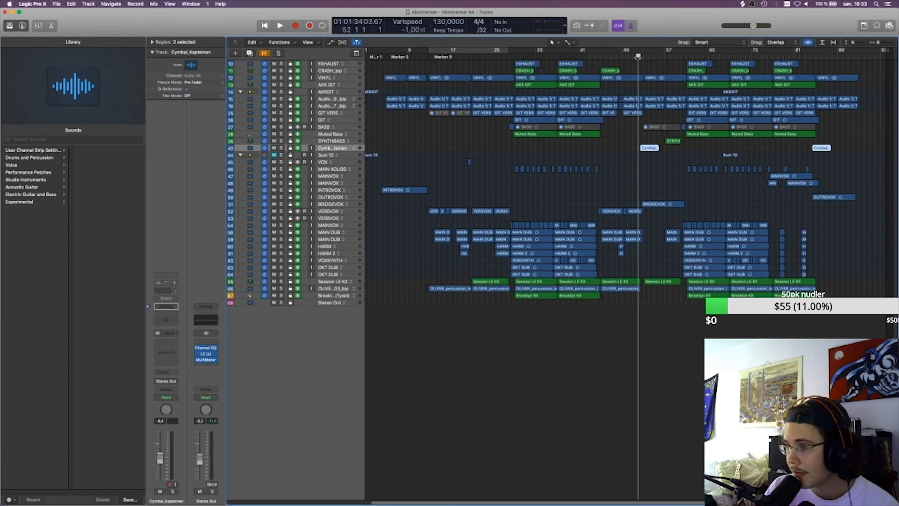
key(space)
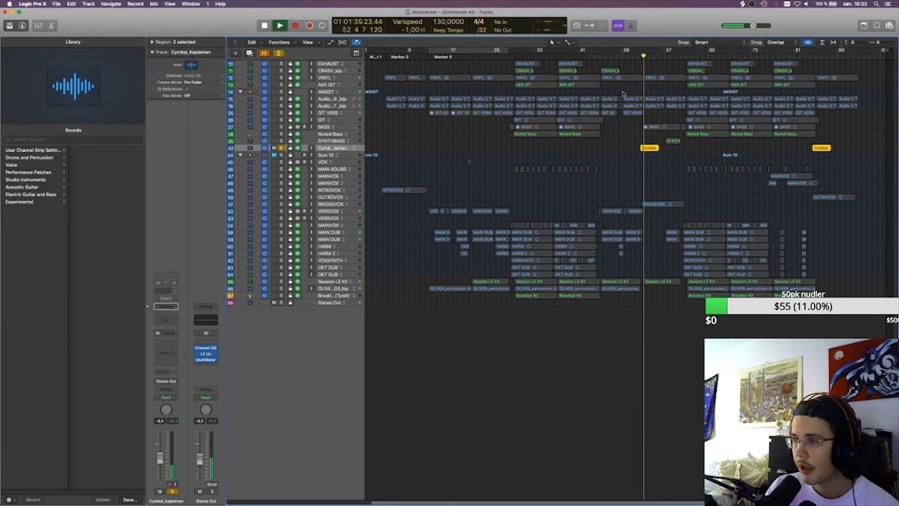
key(s)
click(639, 57)
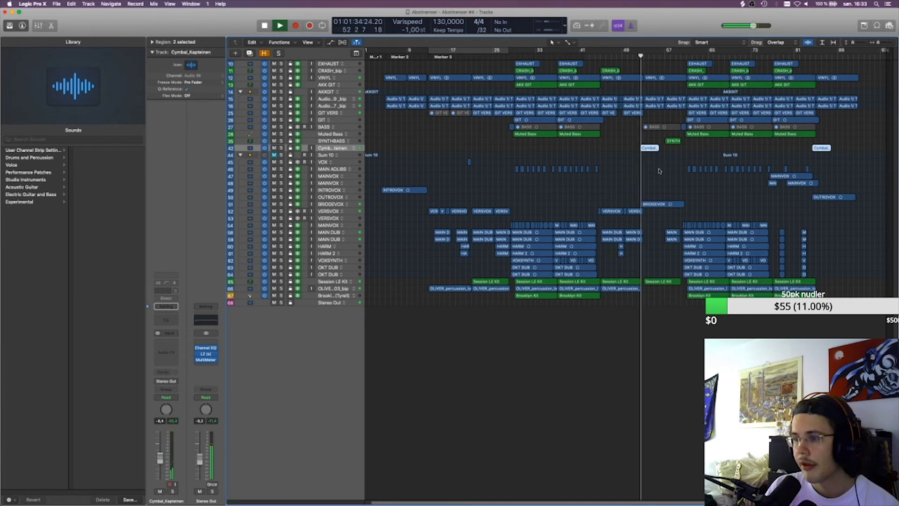
click(656, 184)
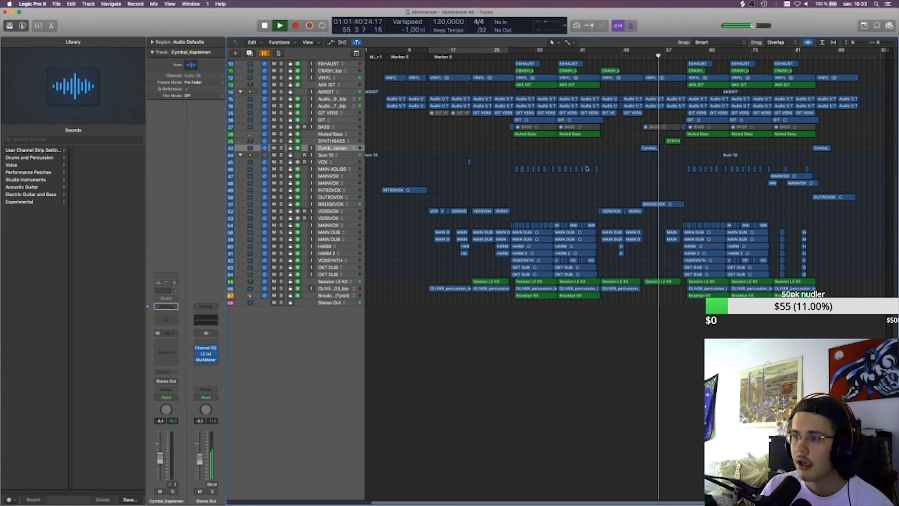
key(space)
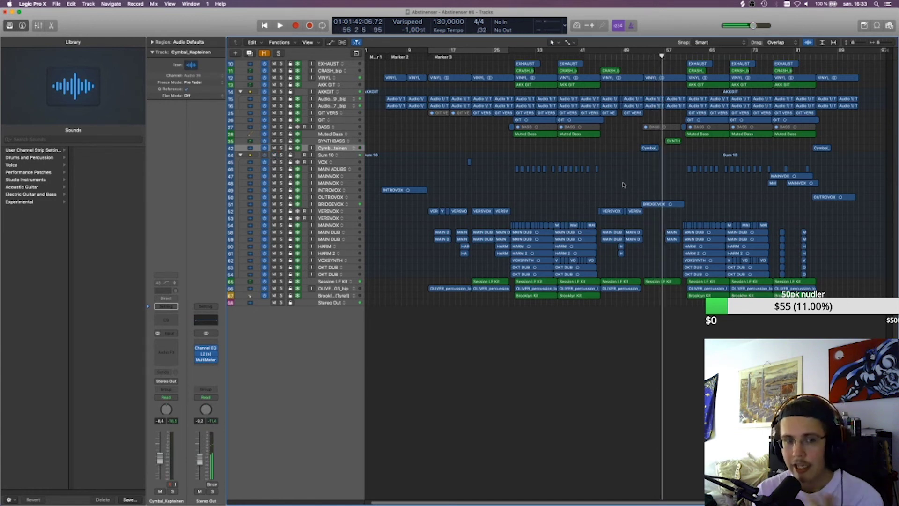
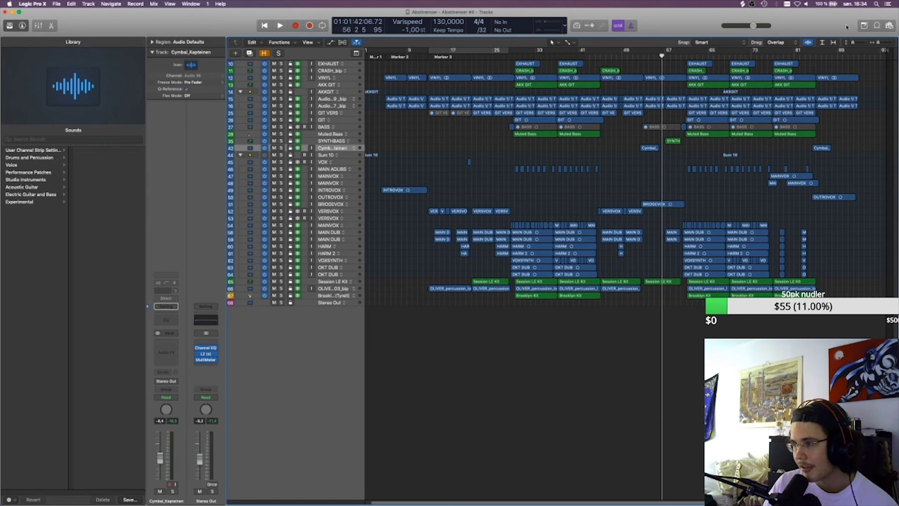
- Play the SYNTHBASS track soloed from bar 57, unsolo it during playback, stop, and deselect its region
drag(852, 42, 847, 42)
click(663, 58)
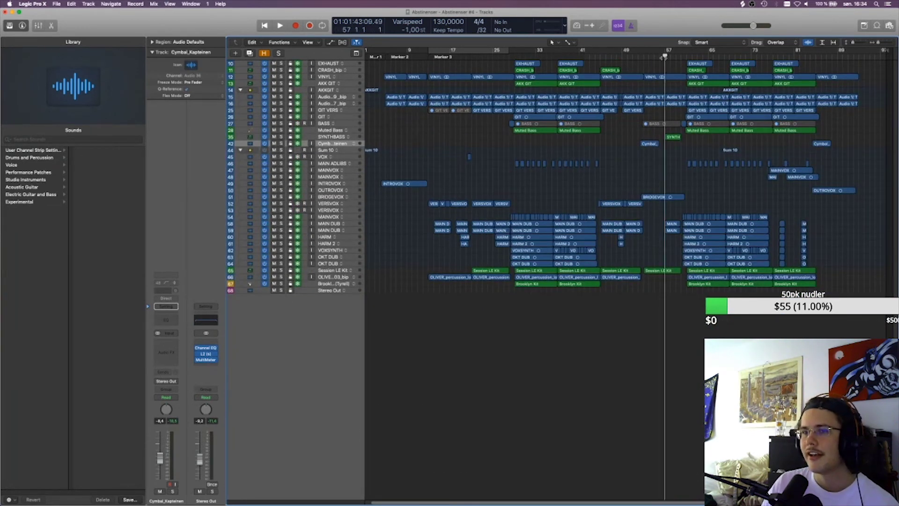
click(331, 137)
key(s)
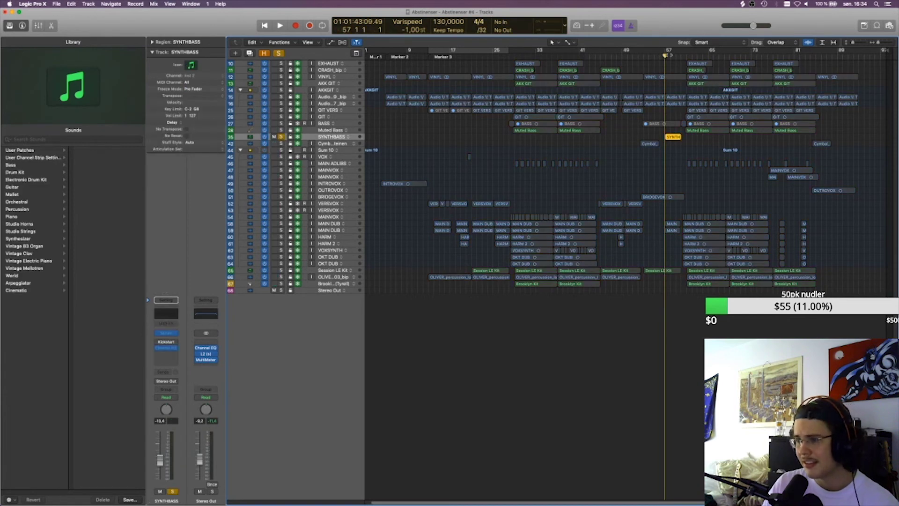
key(space)
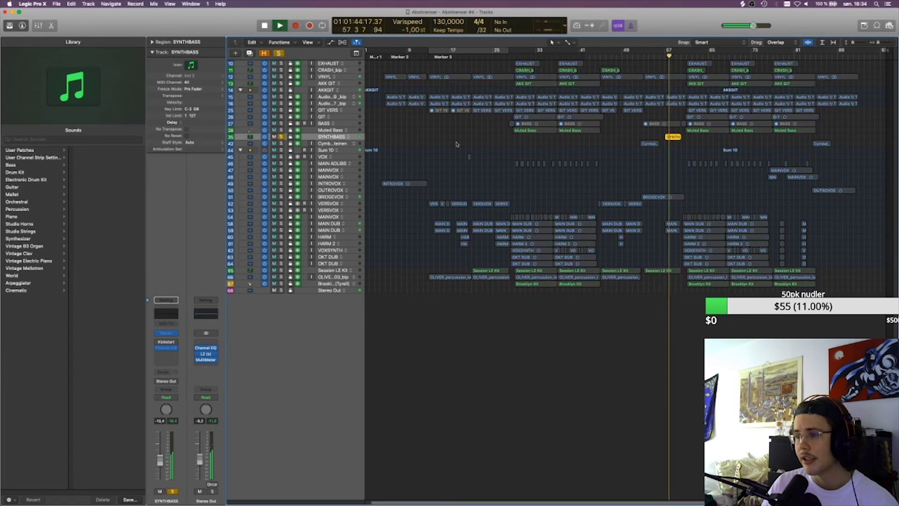
key(s)
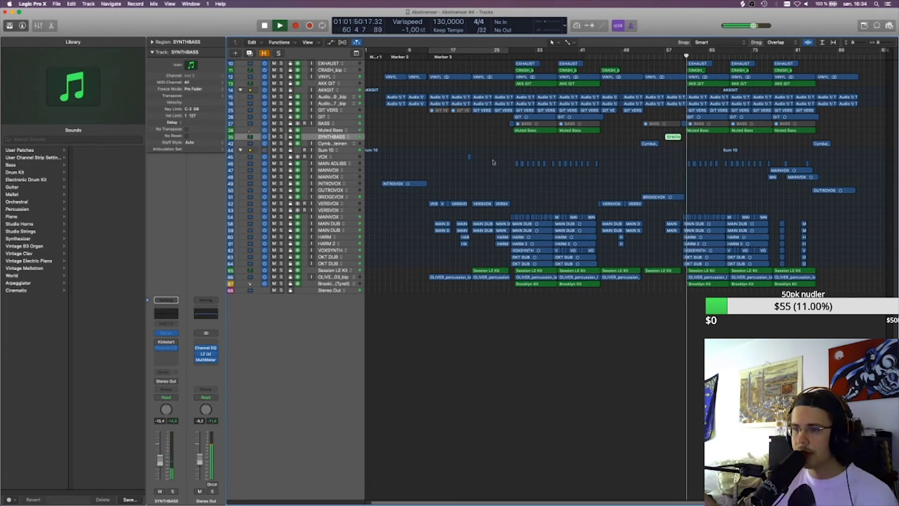
key(space)
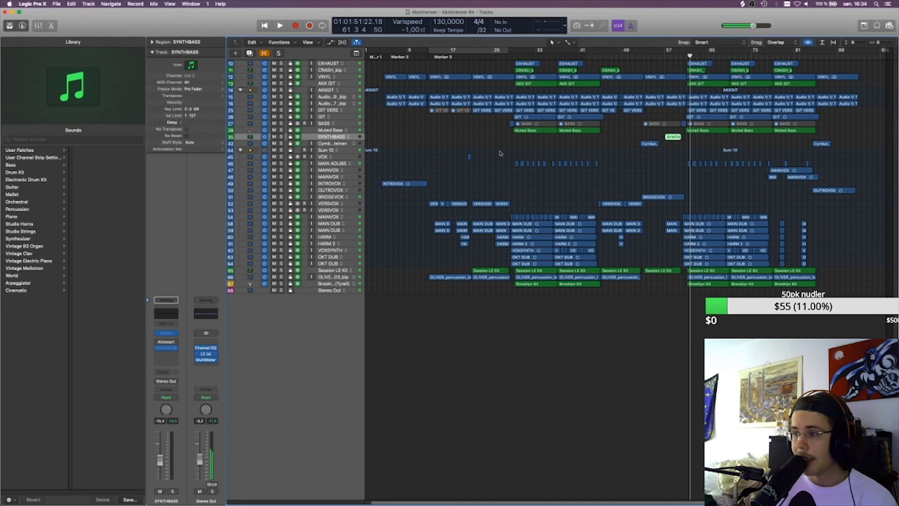
click(666, 159)
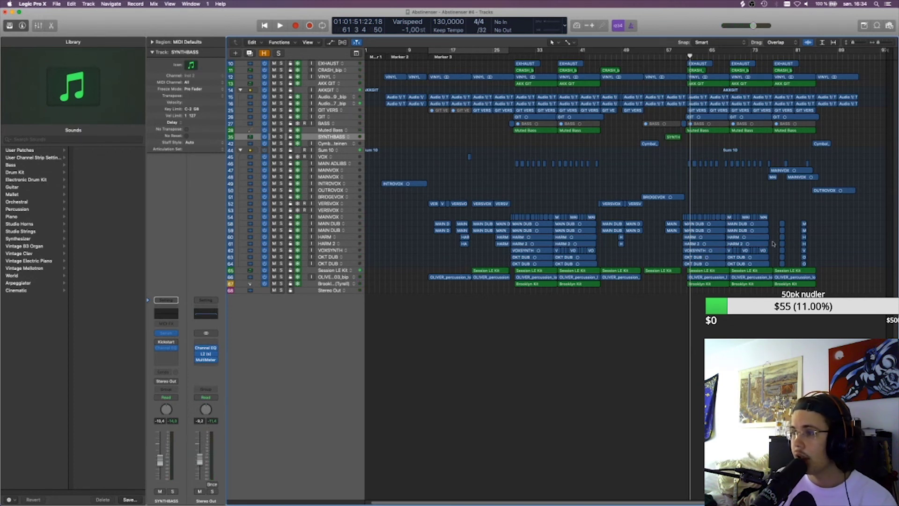
- Solo the BASS track with its regions temporarily unmuted, play it from bar 29, and restore the region mutes and the full mix
click(681, 56)
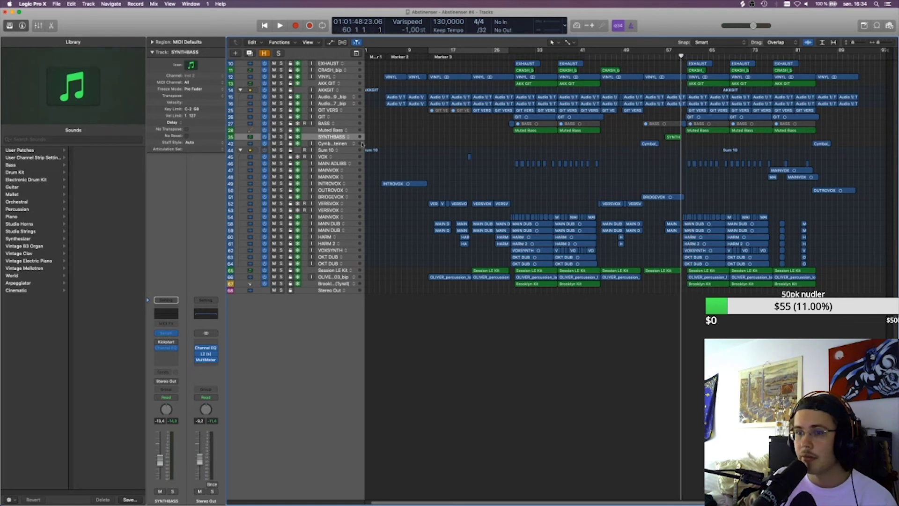
click(330, 124)
key(s)
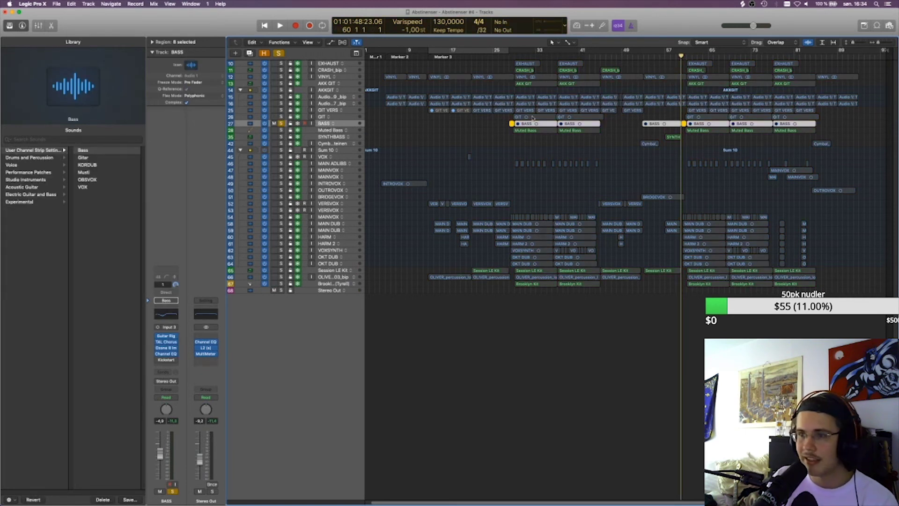
key(ctrl+m)
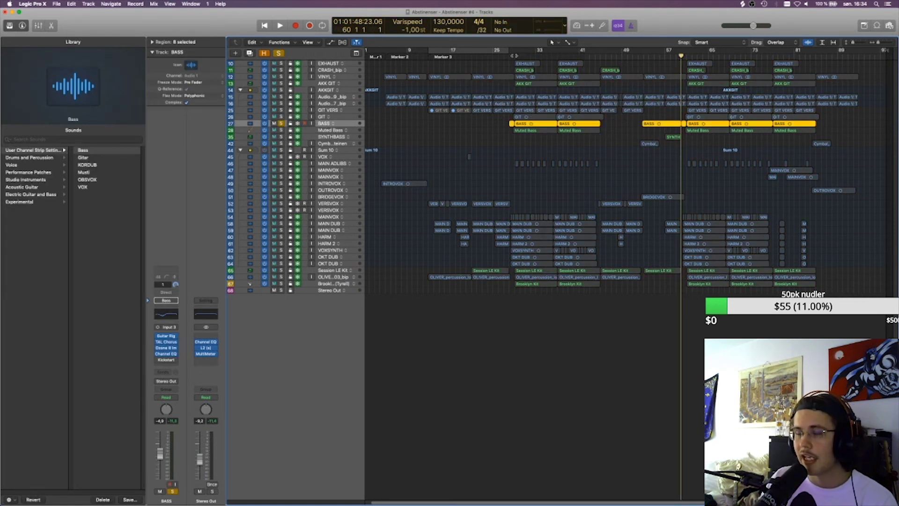
click(514, 56)
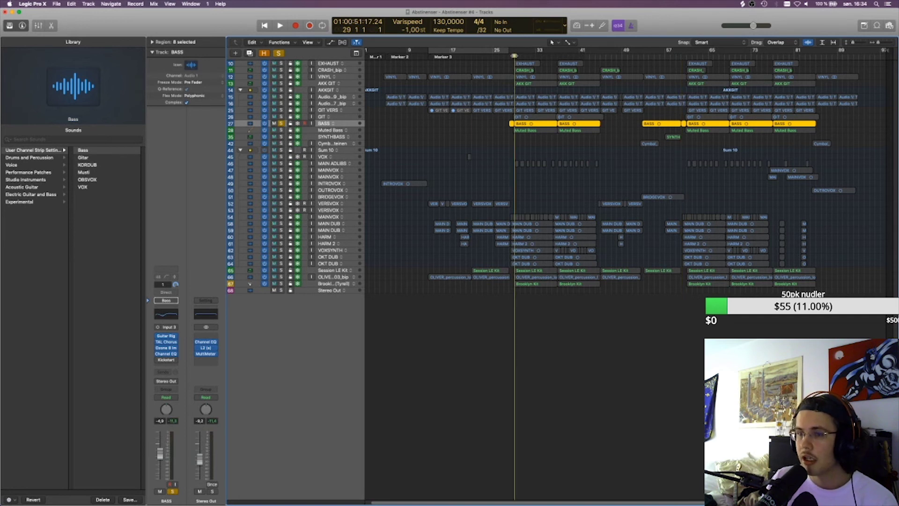
key(space)
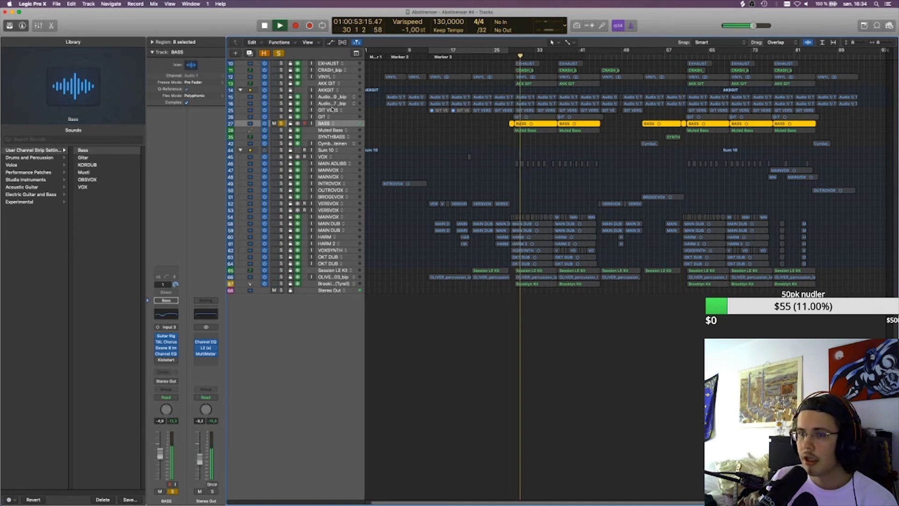
key(space)
key(s)
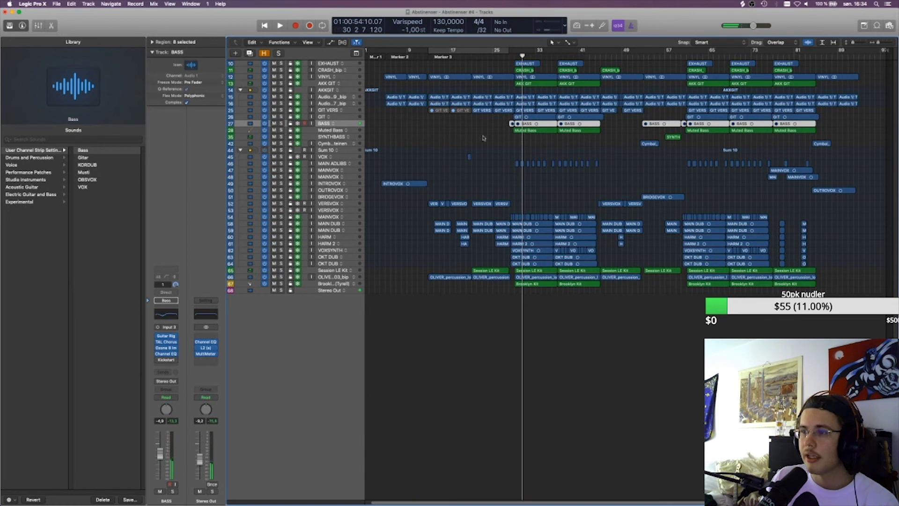
key(ctrl+m)
key(ctrl+m)
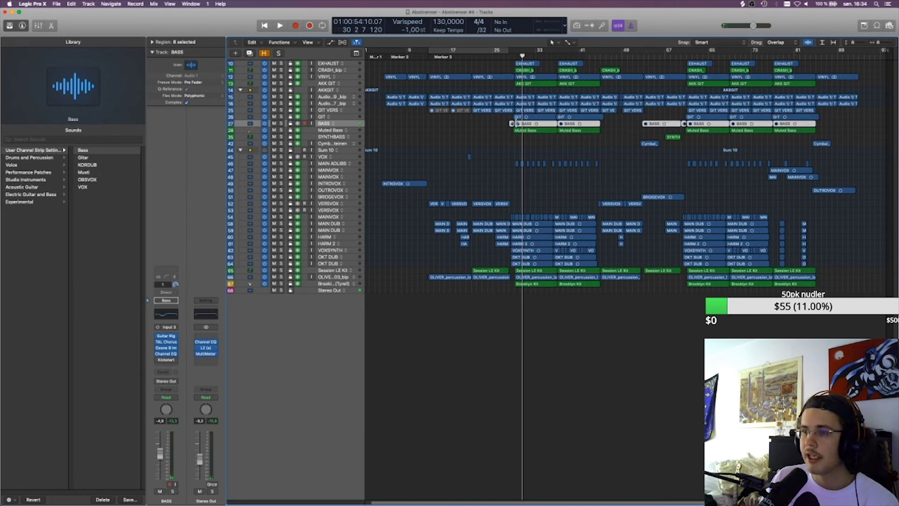
- Solo the BASS track with its two short fill regions selected, and play it from about bar 60
click(683, 124)
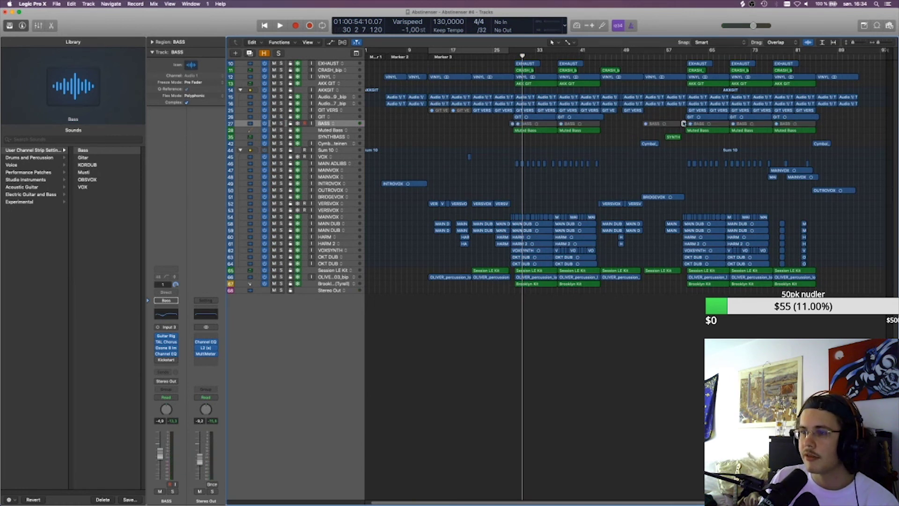
shift+click(512, 124)
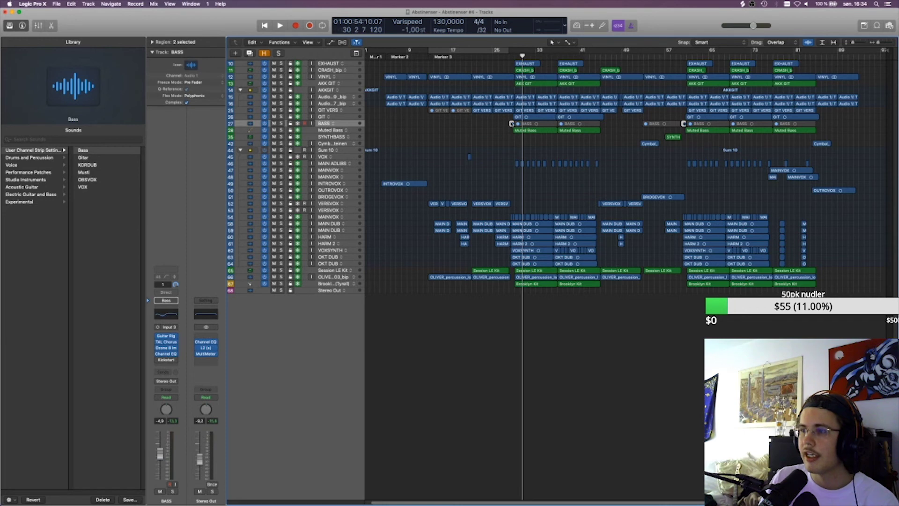
key(s)
click(681, 55)
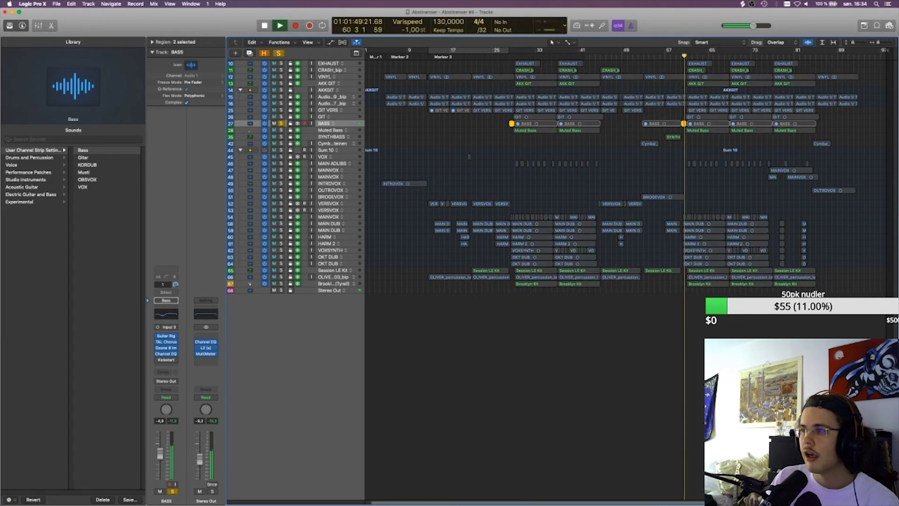
- Play the short BASS fill region soloed from bar 28 up to bar 29
key(z)
drag(882, 43, 884, 43)
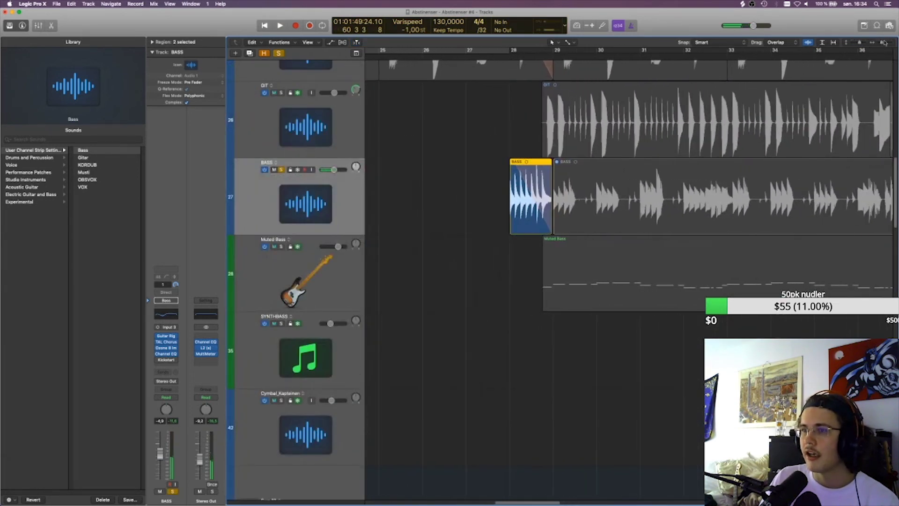
click(509, 57)
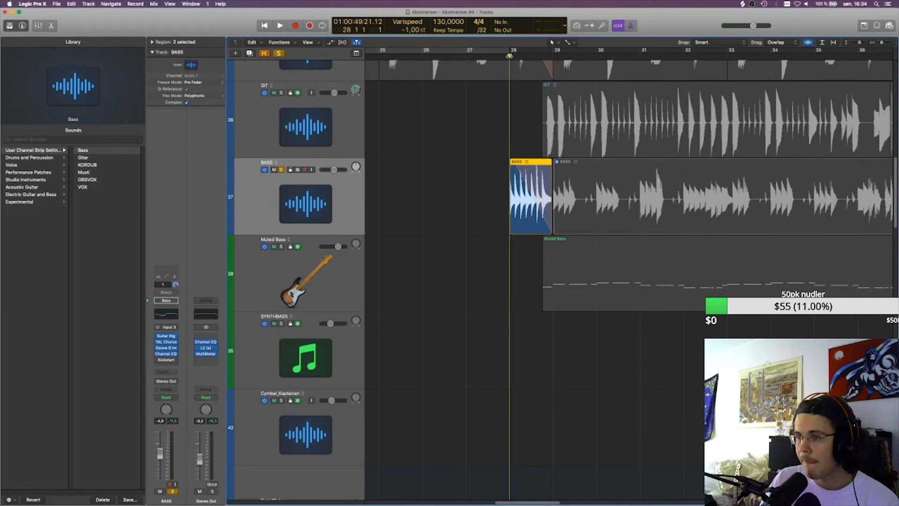
key(space)
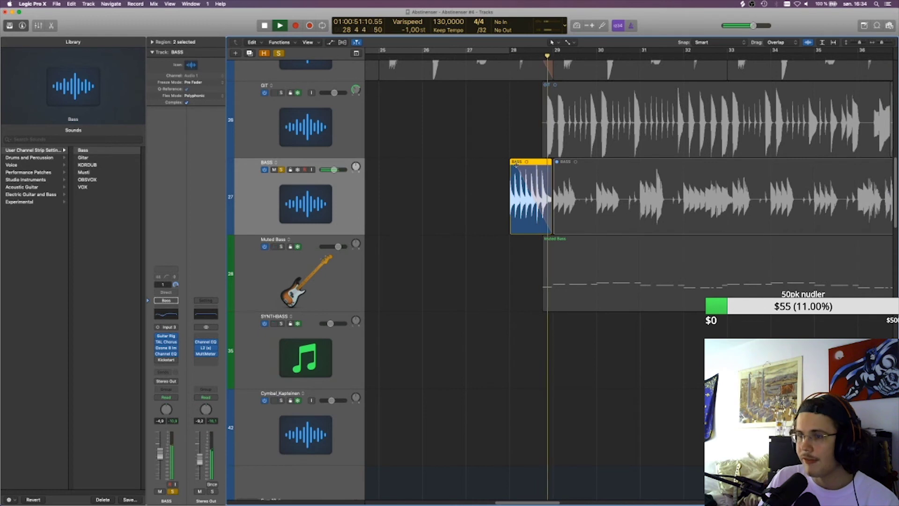
key(space)
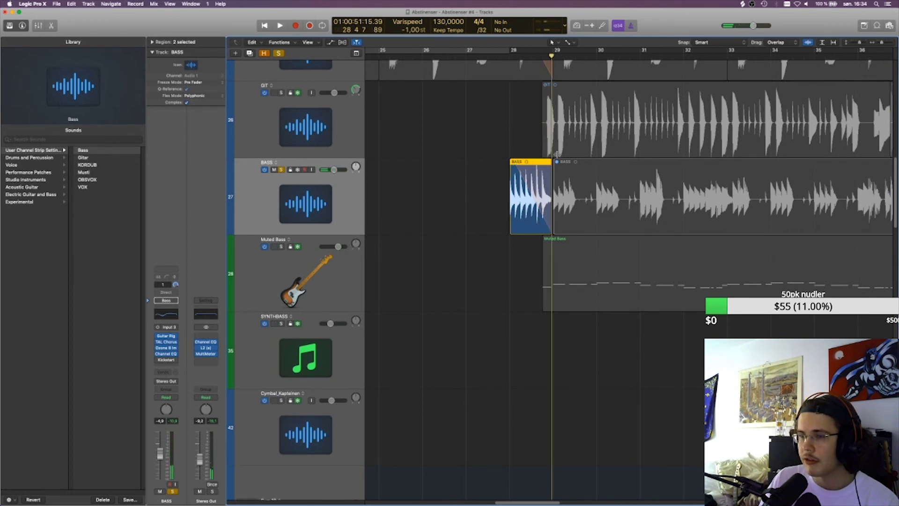
- Check the fade options of the BASS fill region, leave them as they are, and replay the soloed fill from bar 28
right_click(530, 170)
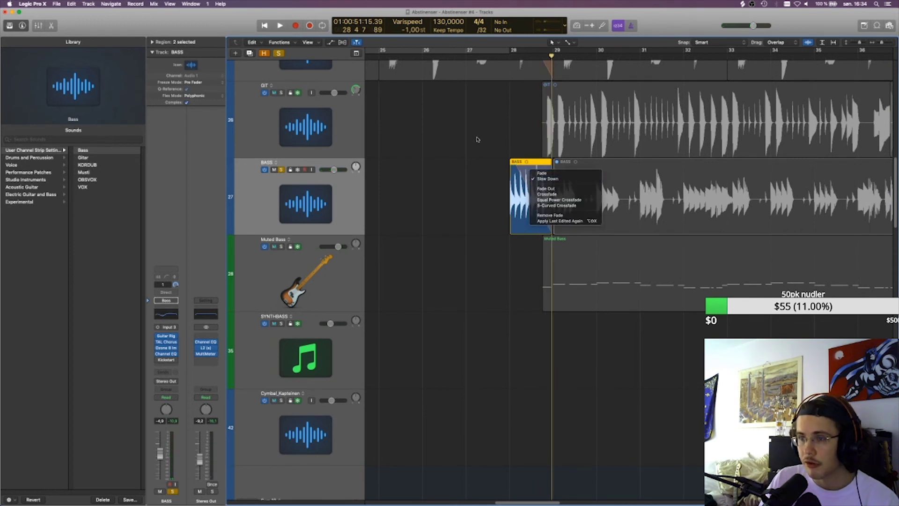
click(478, 139)
click(509, 56)
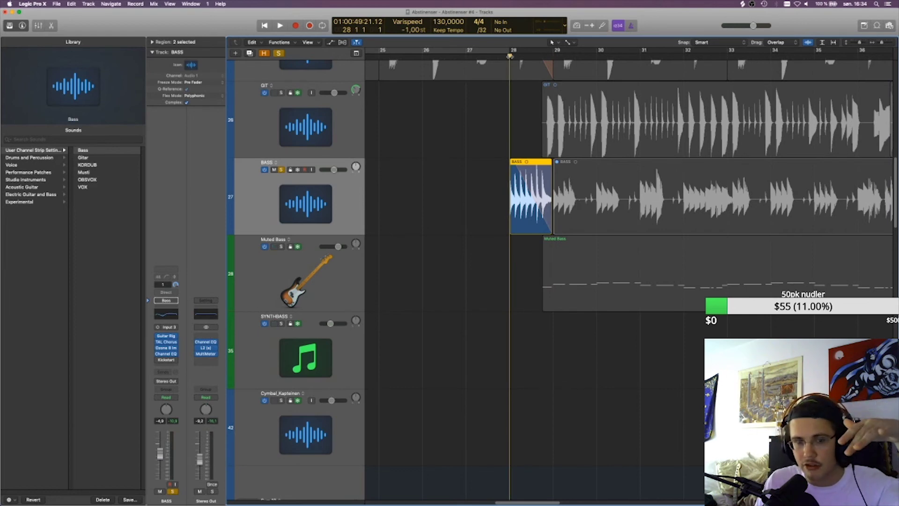
key(space)
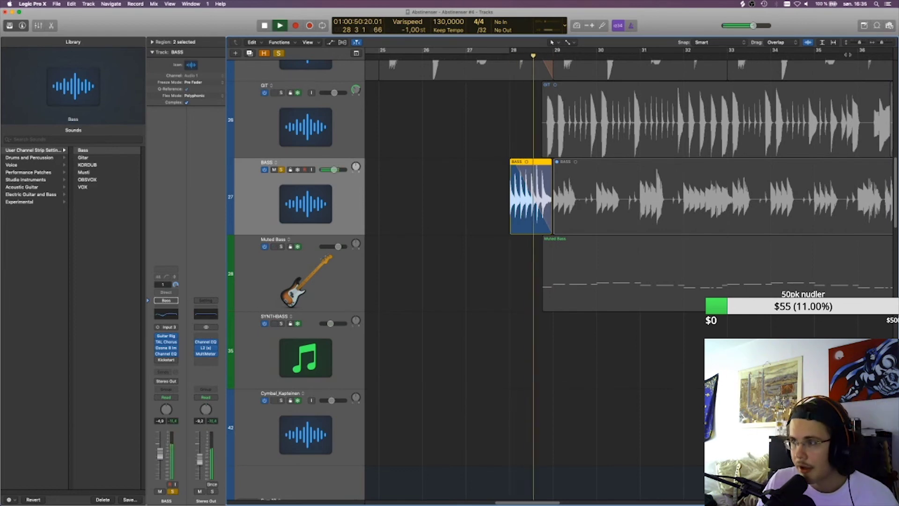
key(space)
- Unsolo the BASS track, play the full mix across the fill from about bar 60, and deselect the fill regions
drag(881, 42, 855, 42)
key(s)
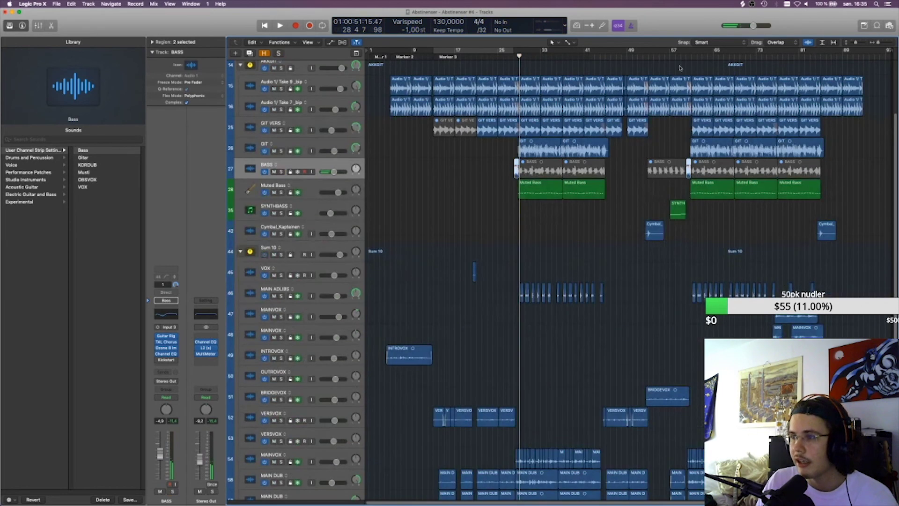
click(685, 55)
key(space)
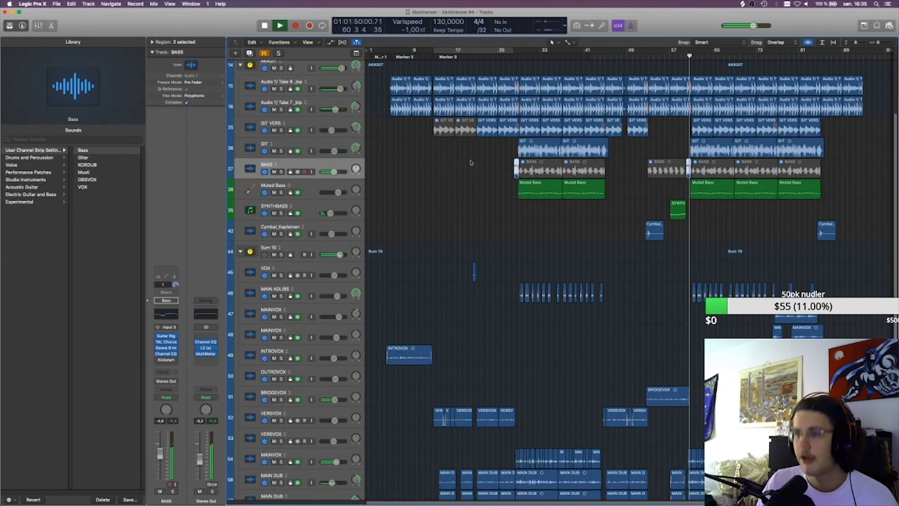
click(507, 207)
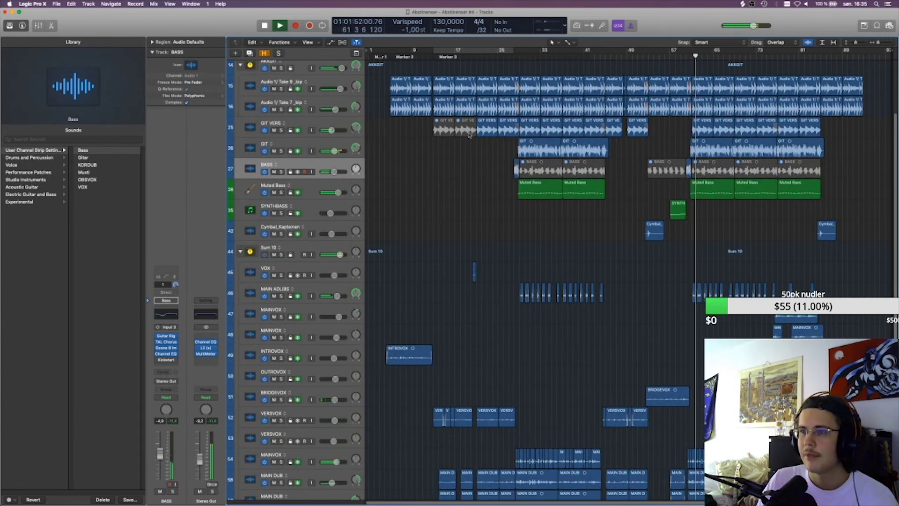
key(space)
- Select the BASS fill region at bar 28 and briefly play the full mix from bar 27
click(513, 56)
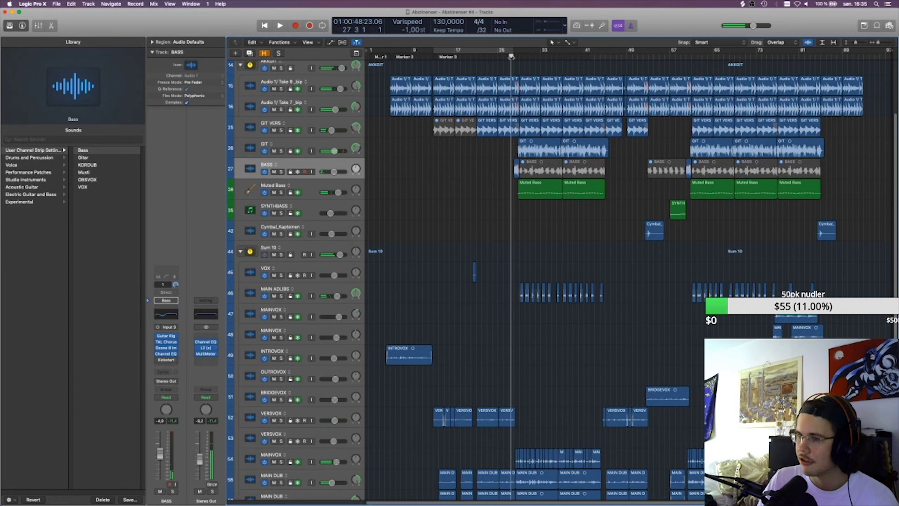
click(517, 168)
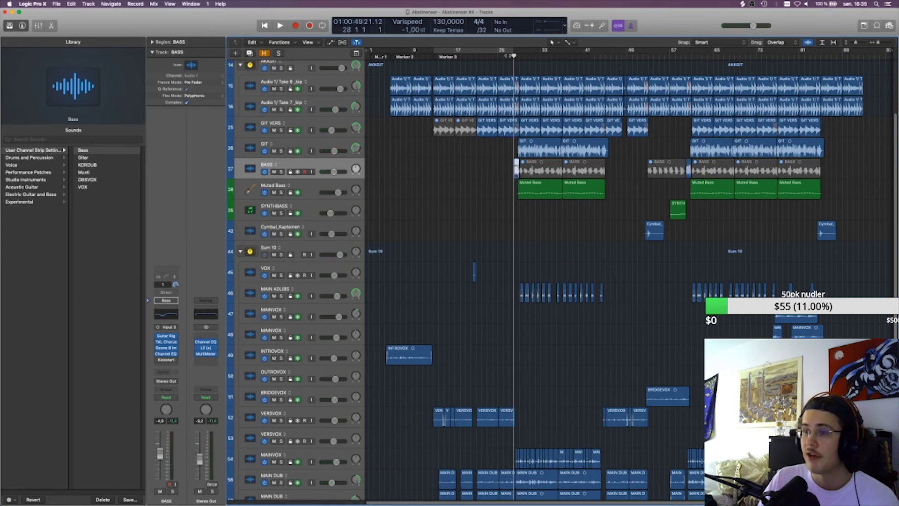
key(space)
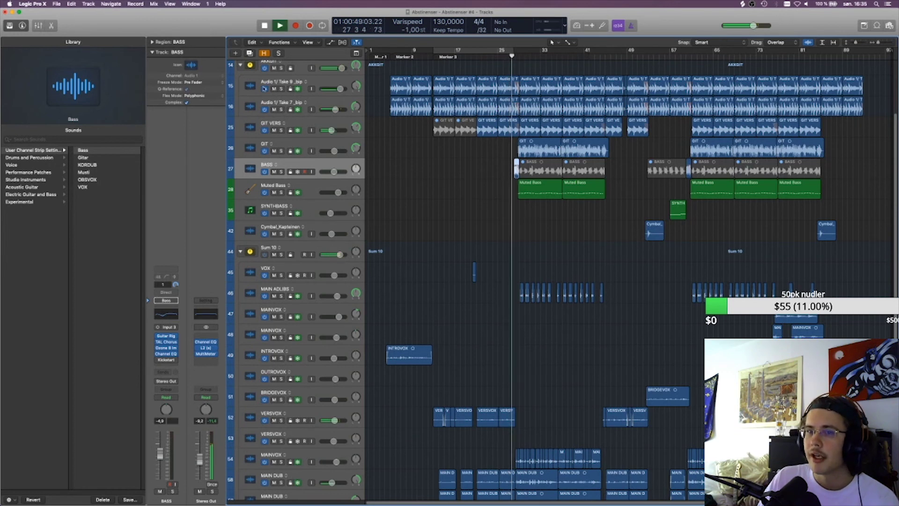
key(space)
- Play the BASS fill soloed together with the two Audio take tracks and GIT VERS from bar 27, and clear all solos
drag(280, 88, 281, 129)
click(281, 171)
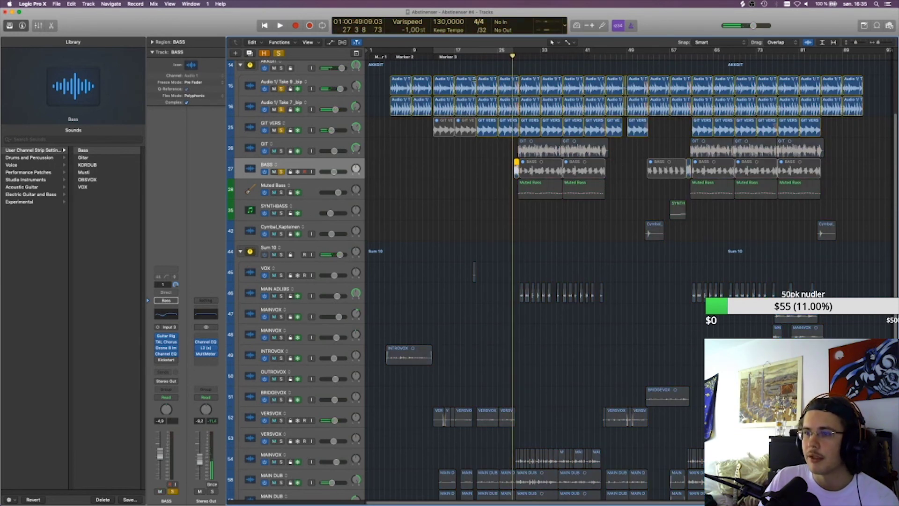
key(space)
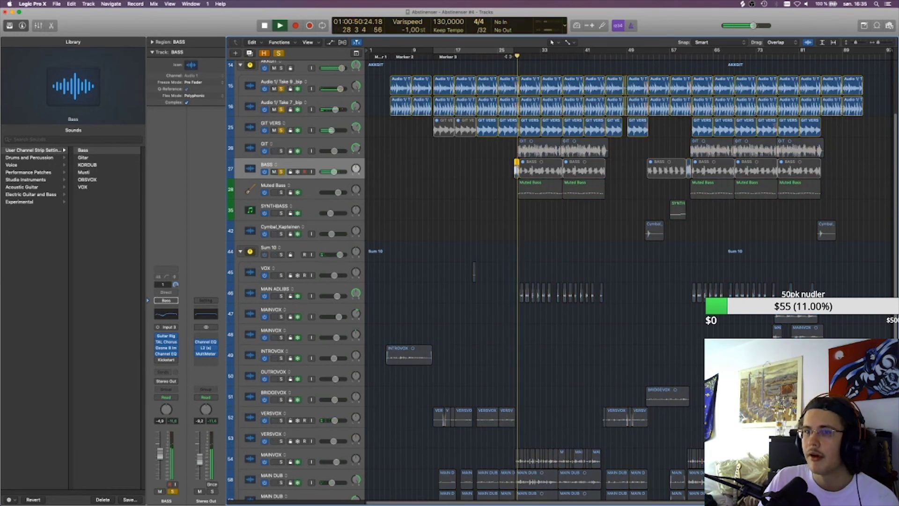
key(space)
click(279, 53)
- Replay the full mix from bar 60 to bar 61, shrinking the track heights to show the whole arrangement, and clear the region selection
click(686, 55)
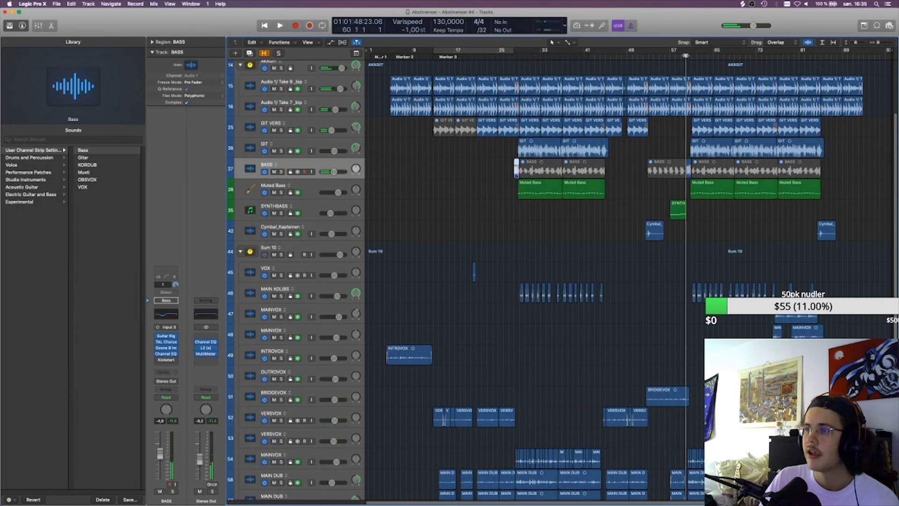
key(space)
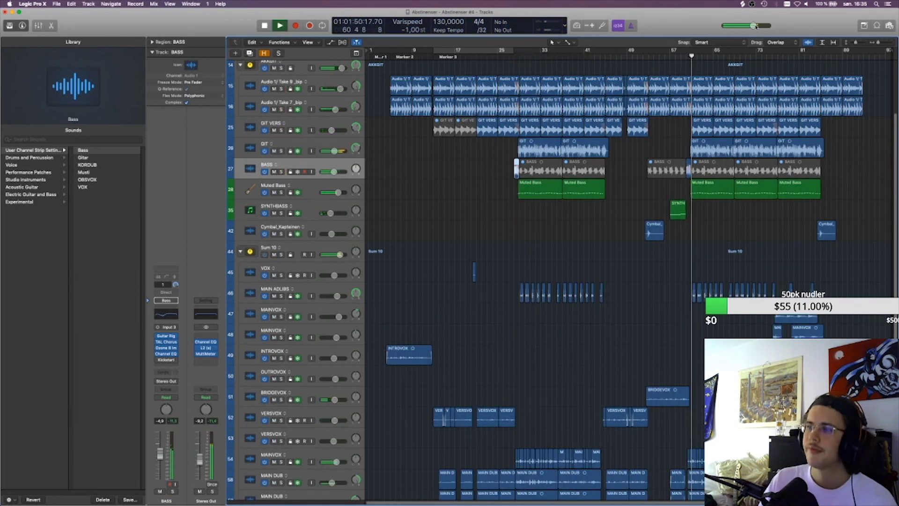
drag(855, 42, 851, 42)
key(space)
click(608, 151)
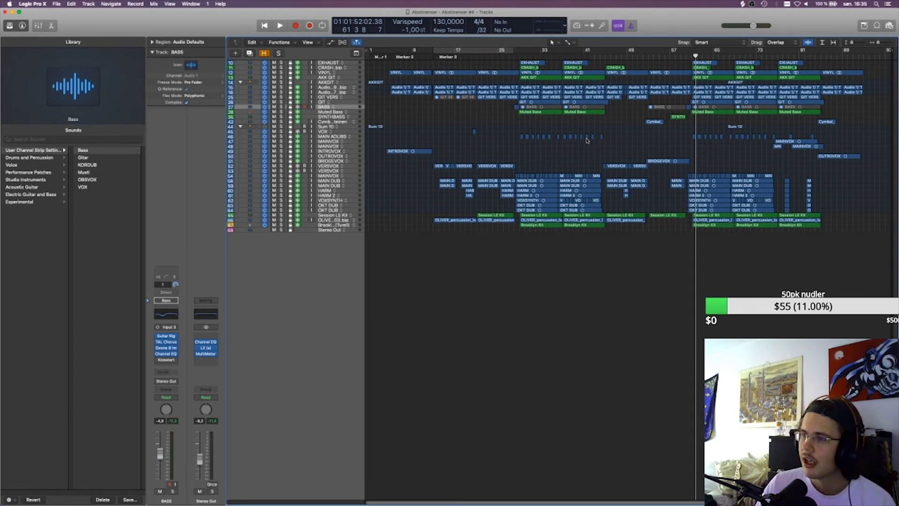
- Keep the arrangement at its compact track height, place the playhead at bar 60, and save the project
click(853, 42)
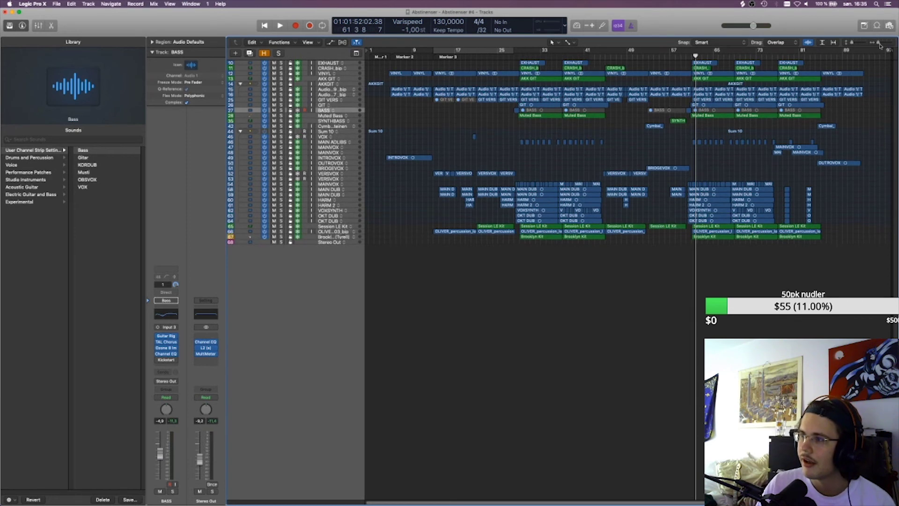
drag(852, 42, 851, 42)
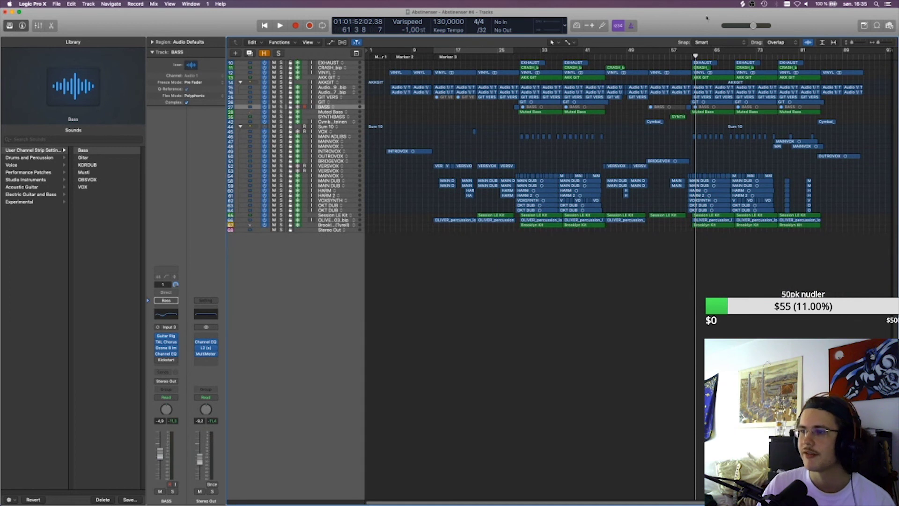
click(688, 56)
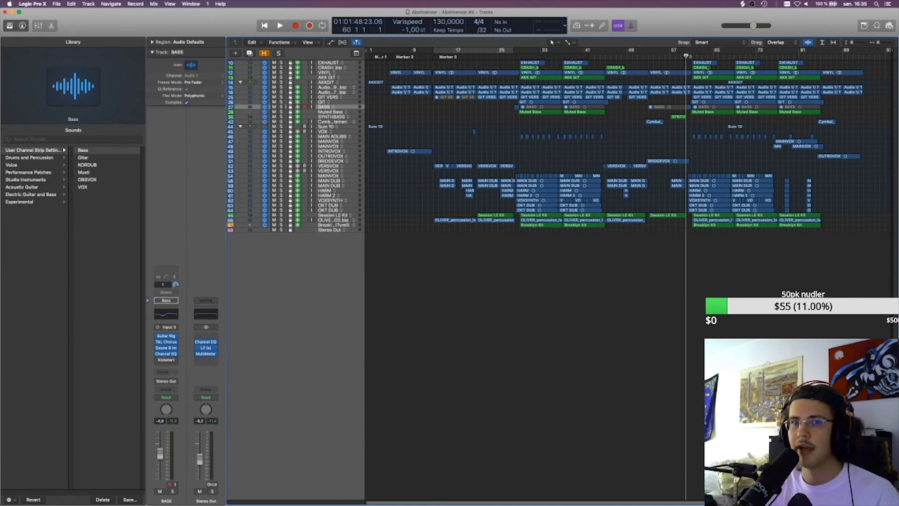
key(super+s)
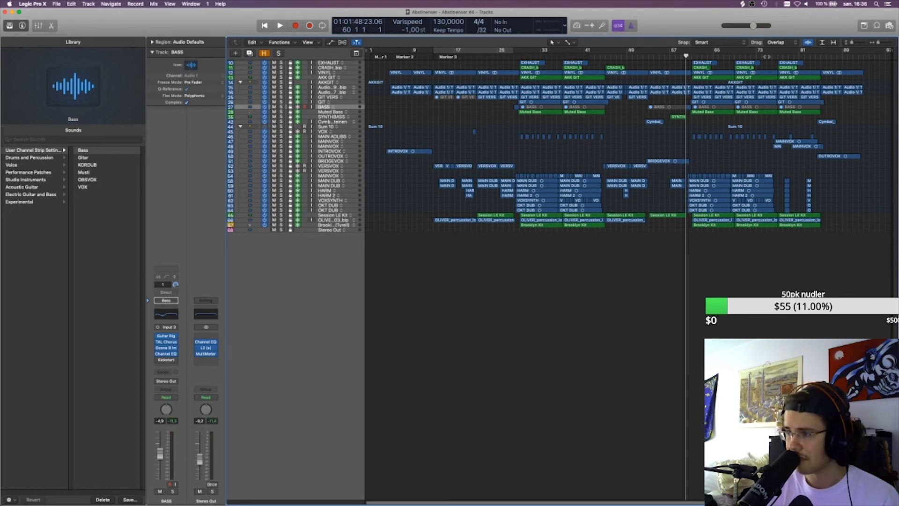
- Play the full mix from bar 75 to bar 77 and select the MAINVOX track that starts its region near bar 76
click(768, 56)
key(space)
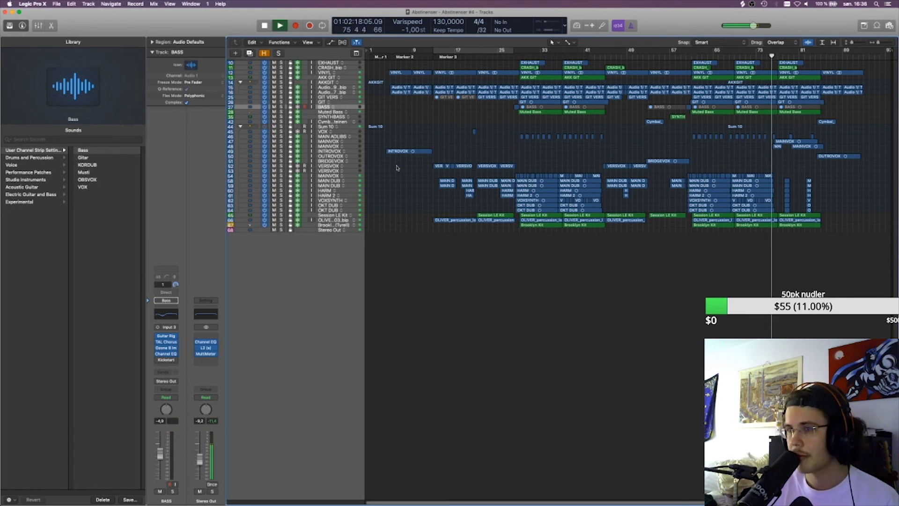
click(334, 142)
key(ctrl+s)
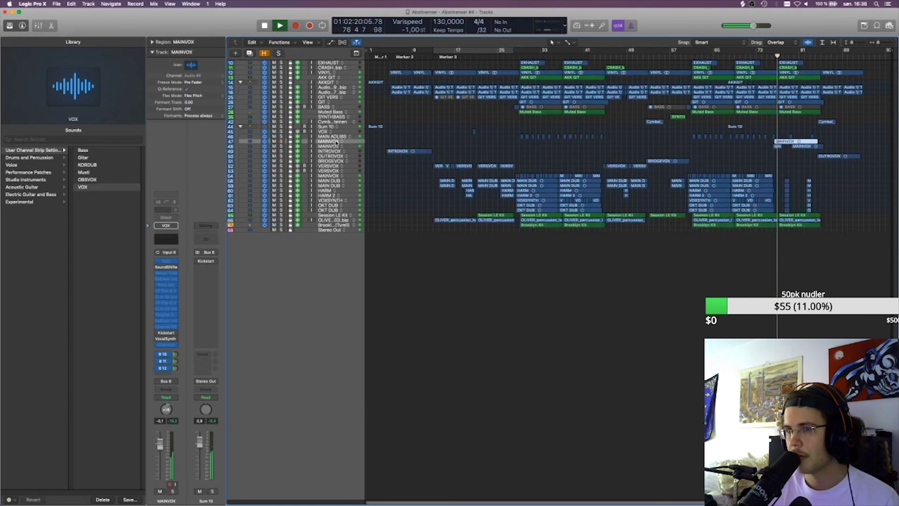
key(space)
key(ctrl+s)
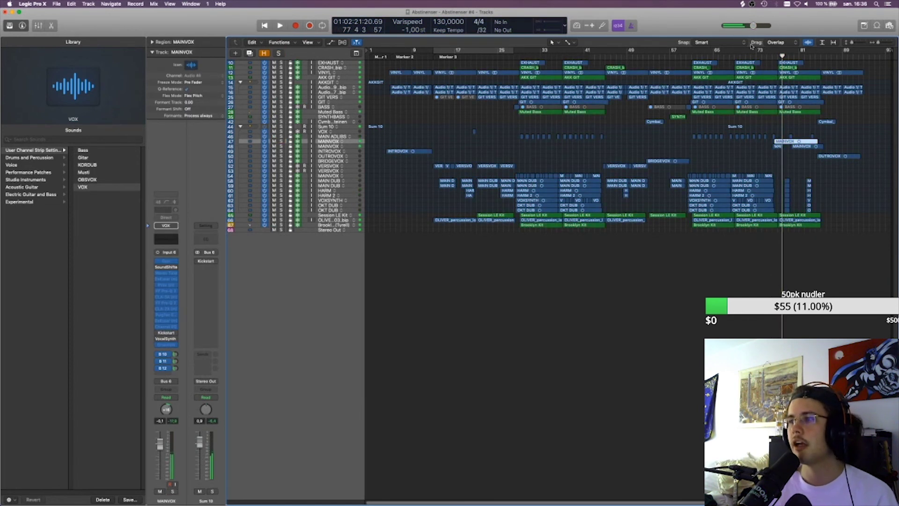
- Deselect the MAINVOX region, reposition the playhead before the final chorus part, and play the full mix up to bar 81
click(768, 57)
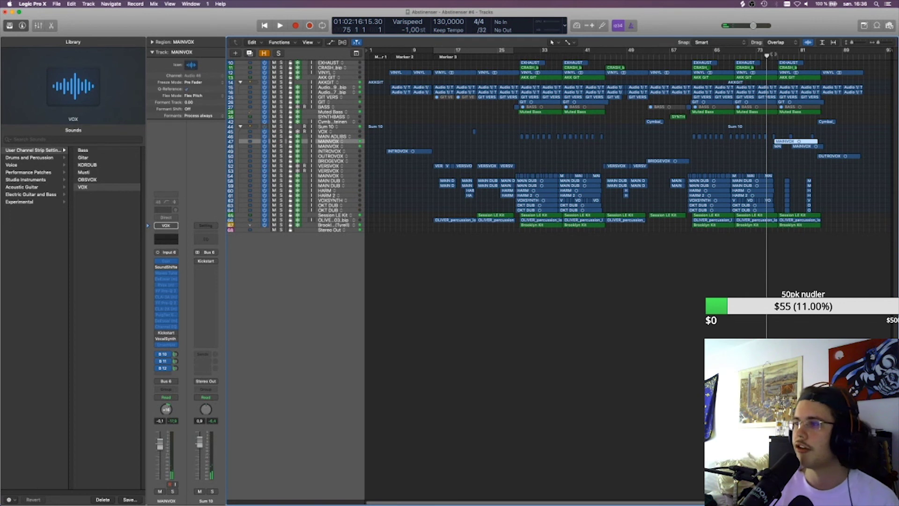
click(851, 135)
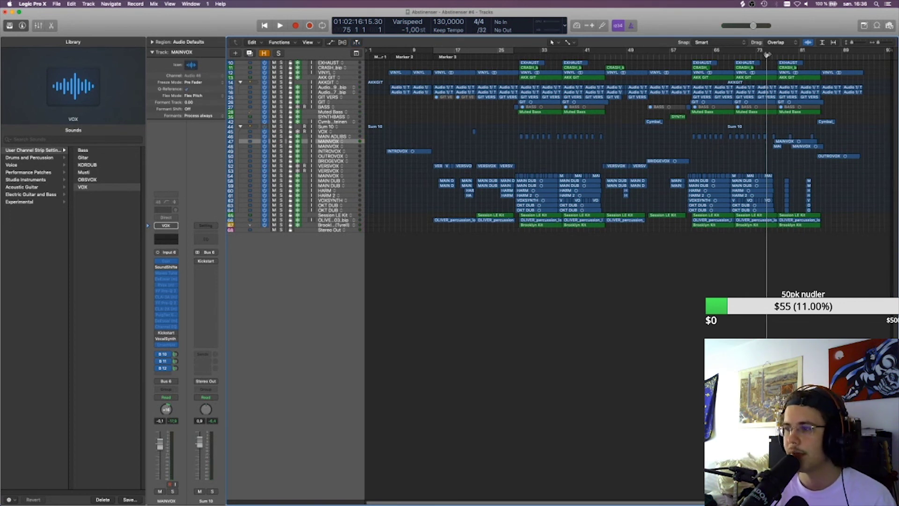
click(734, 55)
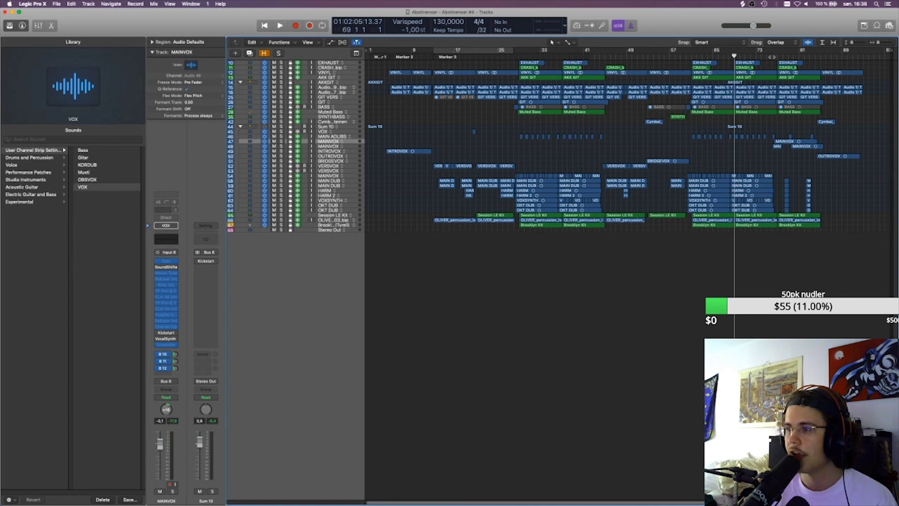
key(space)
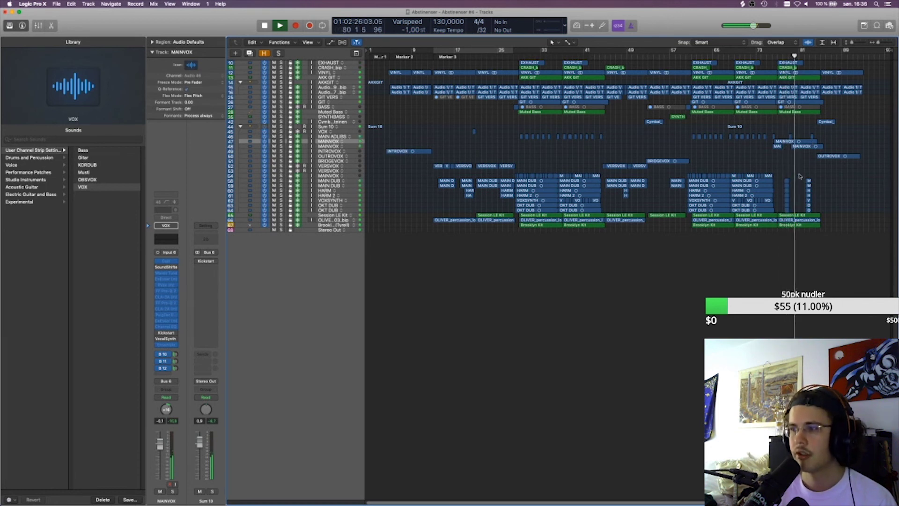
key(space)
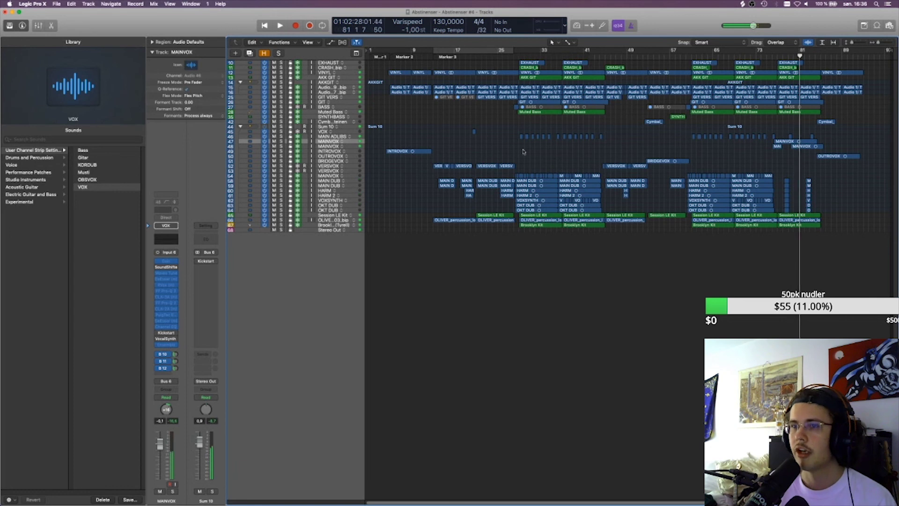
- Play the final MAINVOX region soloed from bar 81 with enlarged track heights, stop, and unsolo its track
click(791, 141)
key(s)
key(space)
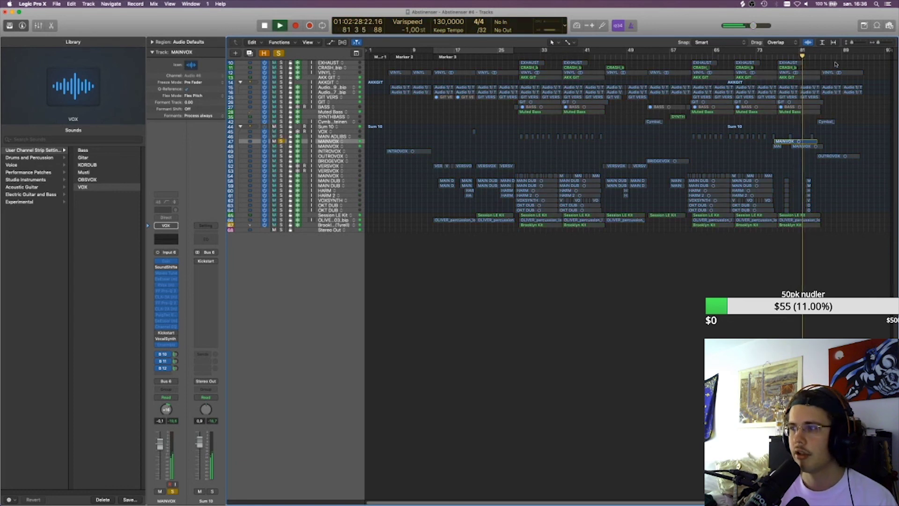
drag(852, 42, 857, 42)
key(space)
key(s)
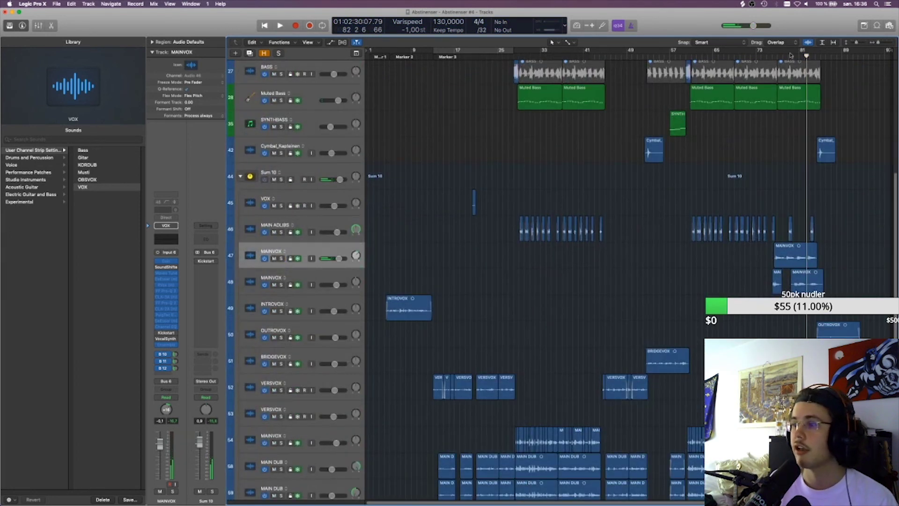
- Return the tracks to their compact height and play the full mix from bar 76
click(777, 55)
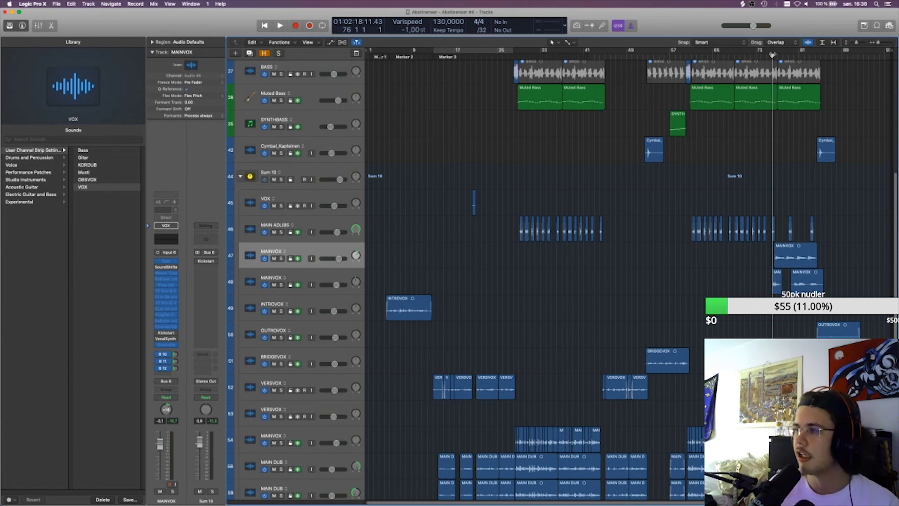
drag(856, 43, 853, 44)
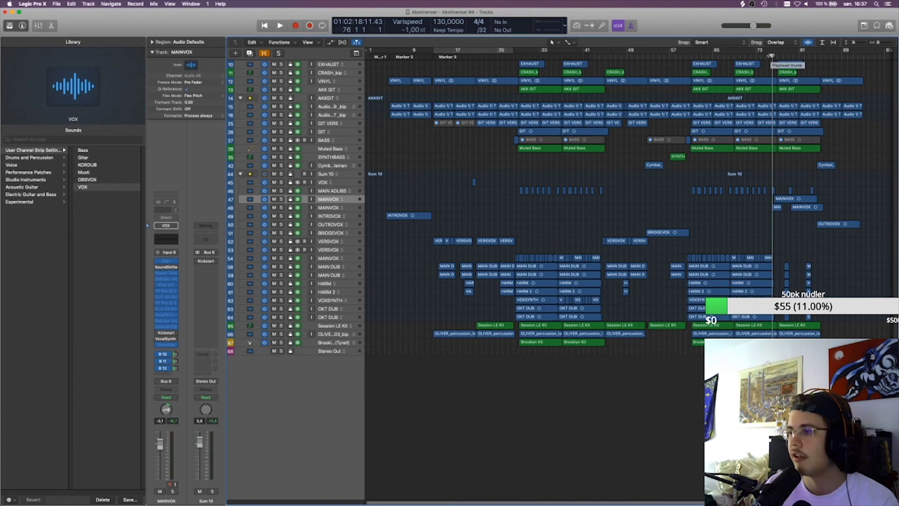
key(space)
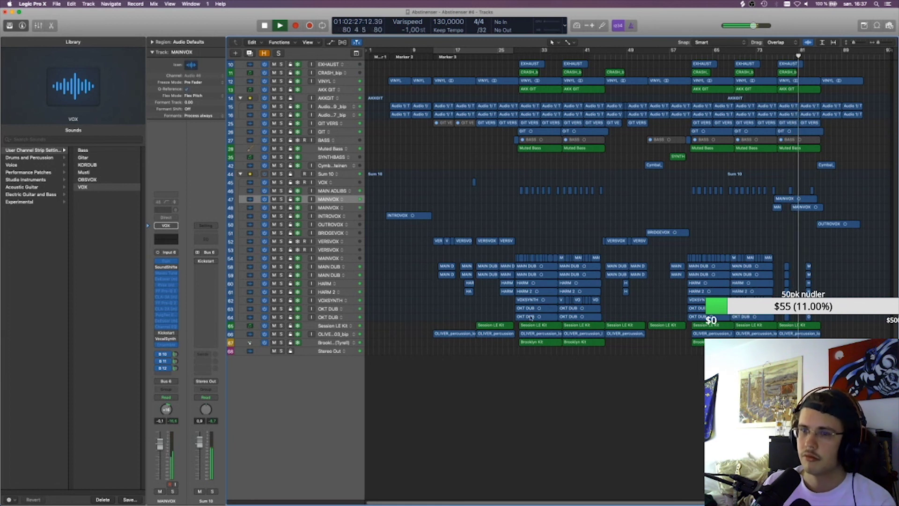
- Solo the GIT track during playback, lower its volume fader to -7.4 dB, and unsolo it
click(323, 133)
key(s)
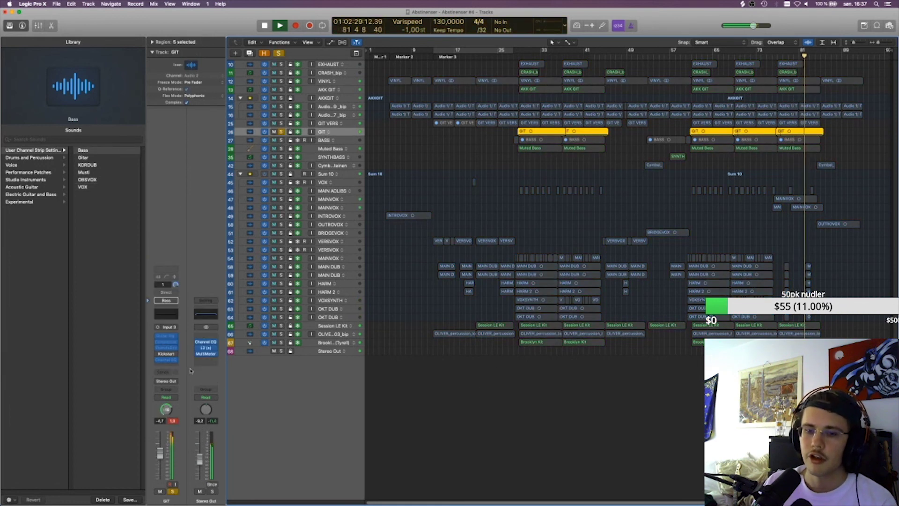
click(172, 421)
key(s)
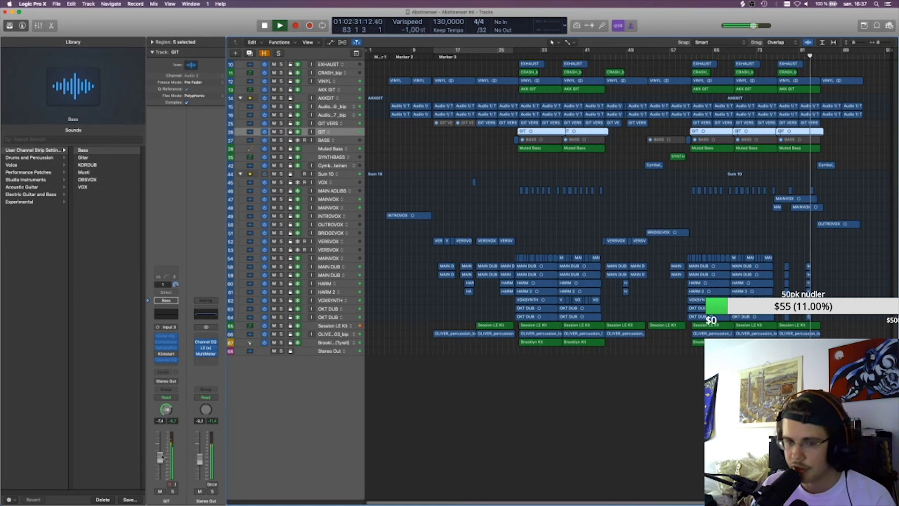
- Play the full mix from the first selected GIT region, deselect the regions, and continue from bar 84 before stopping at bar 85
key(space)
key(shift+space)
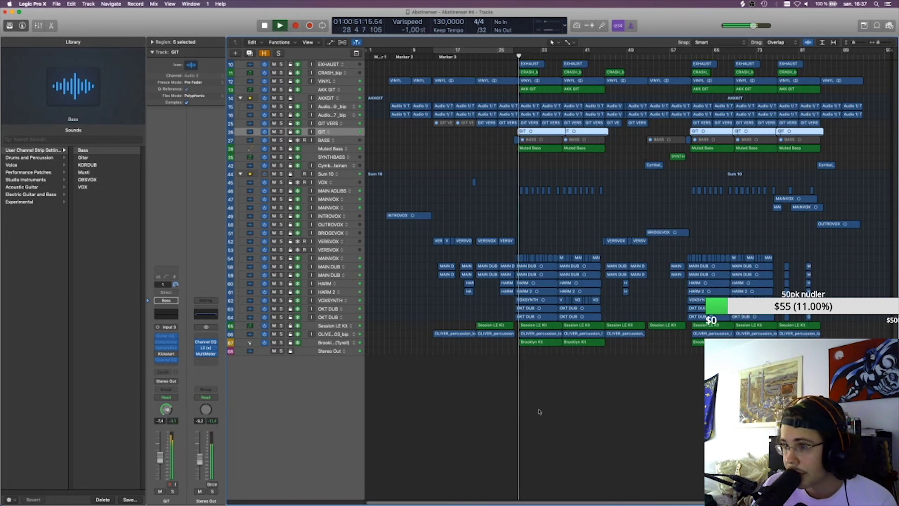
click(608, 179)
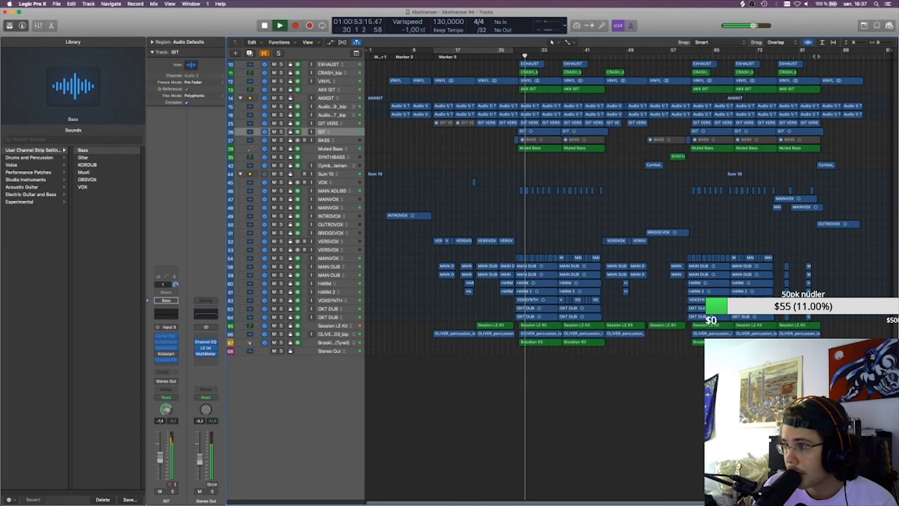
click(815, 55)
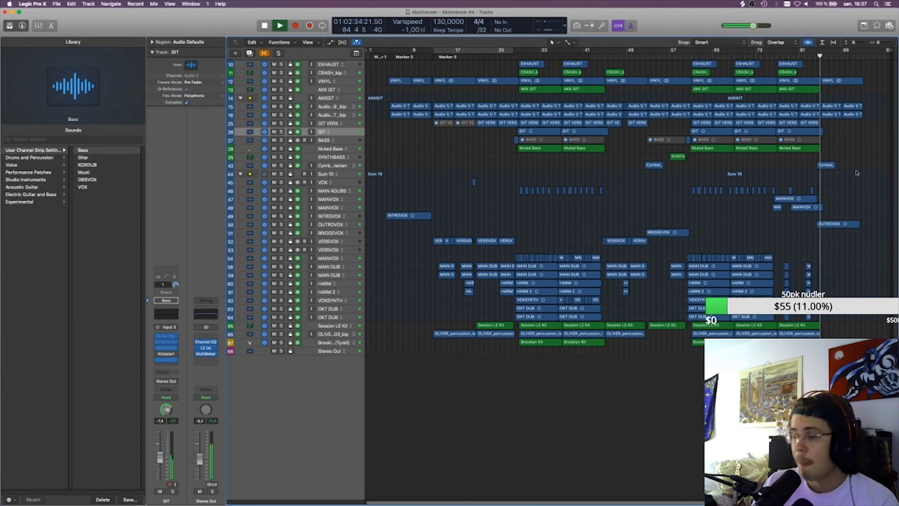
key(space)
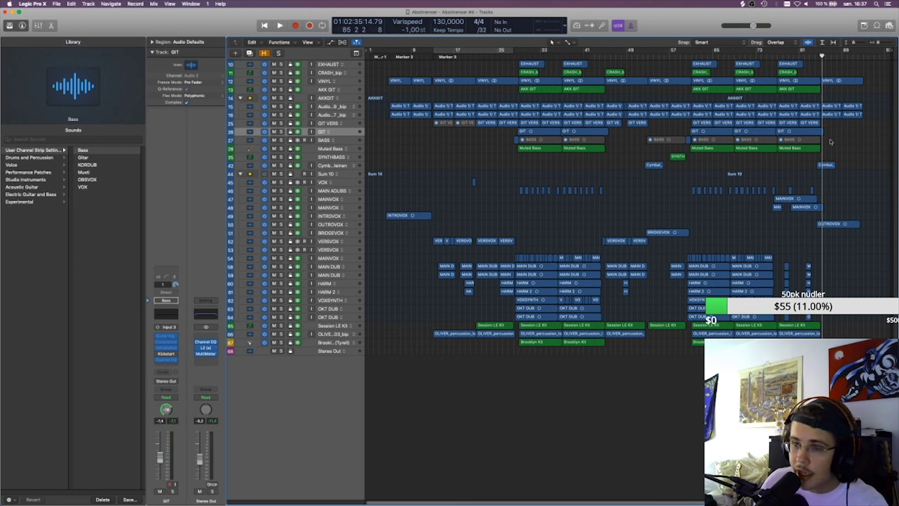
- Move the playhead through the second chorus at bar 64 to the song's end at bar 93
click(536, 52)
click(706, 53)
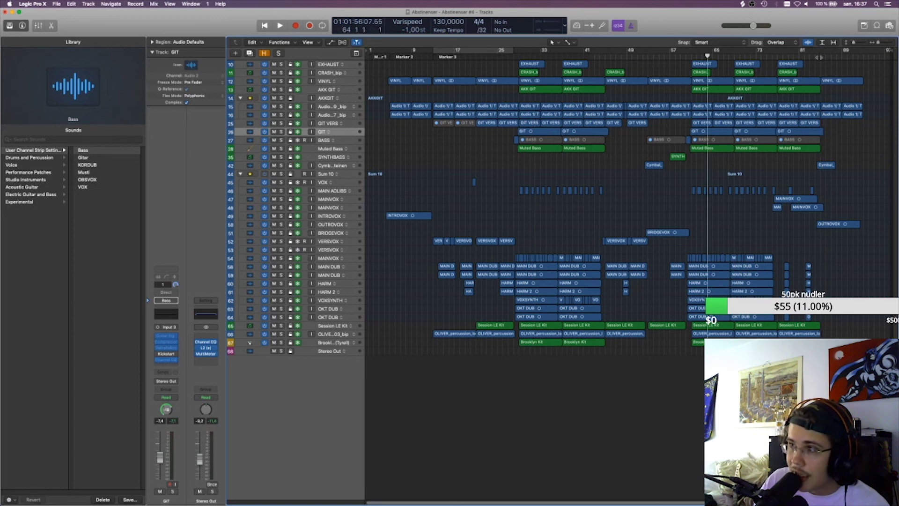
click(825, 57)
drag(843, 51, 864, 51)
click(864, 52)
click(862, 56)
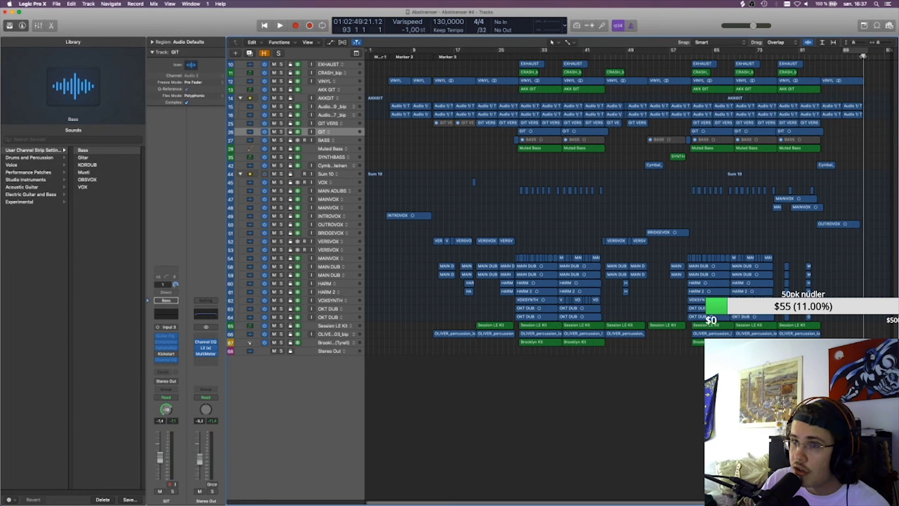
scroll(863, 56, right, 1)
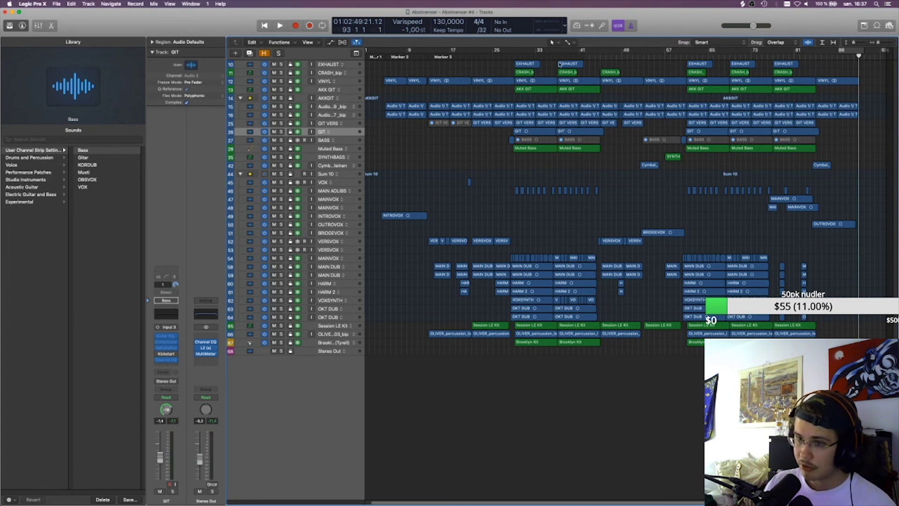
- Compare the intro start near bar 4 with the first chorus near bar 29, leaving the playhead at bar 36
drag(526, 56, 512, 57)
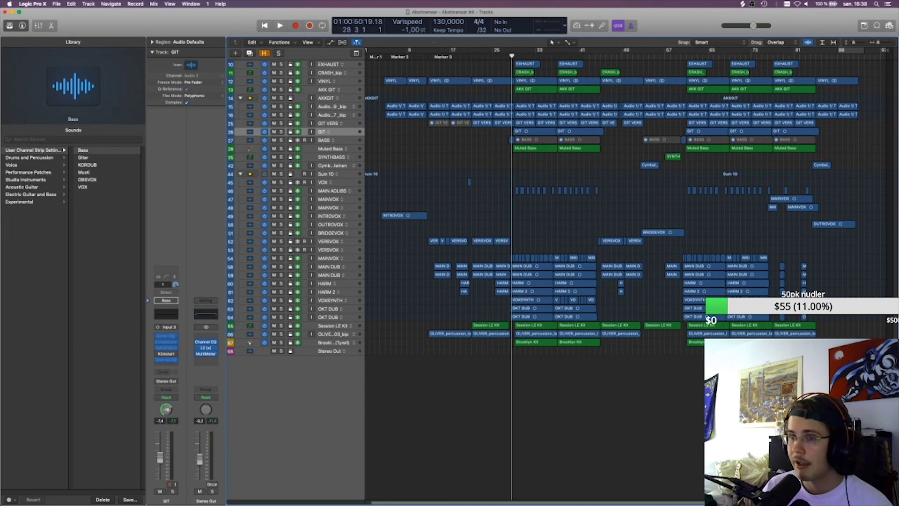
click(384, 56)
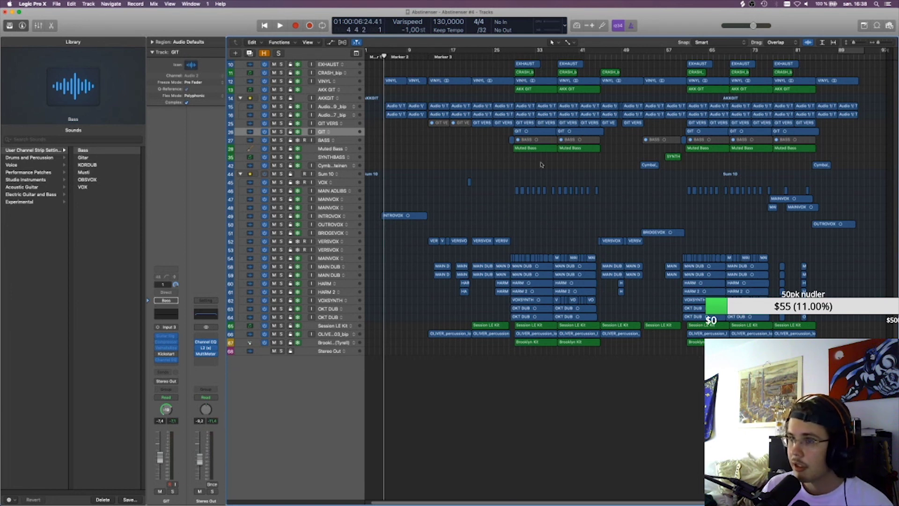
click(515, 55)
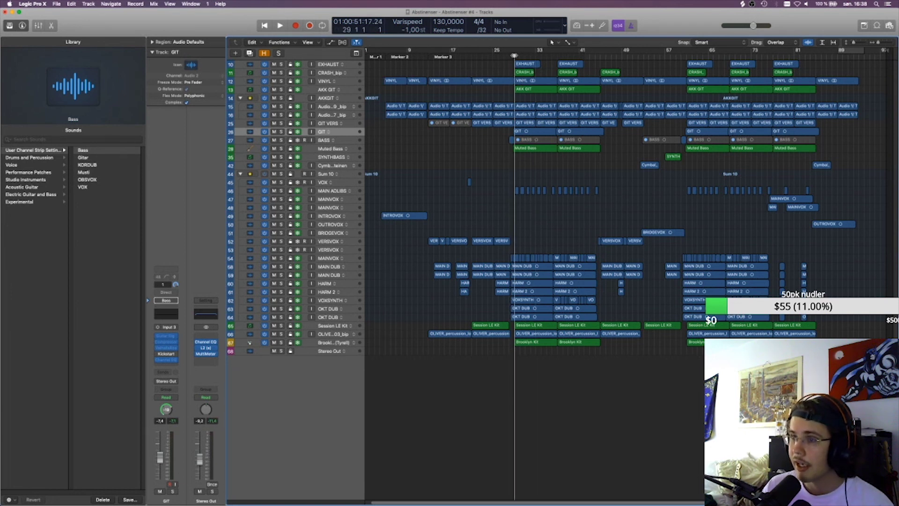
click(400, 55)
click(383, 56)
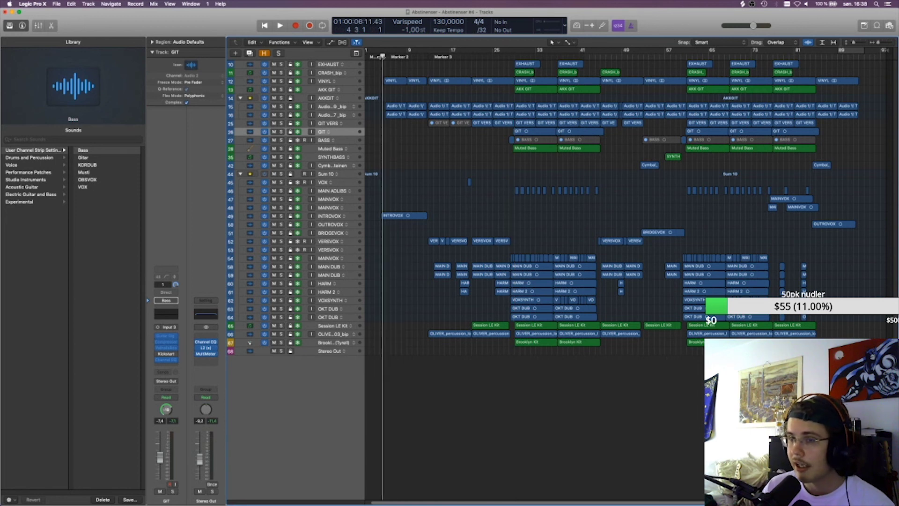
drag(383, 56, 553, 64)
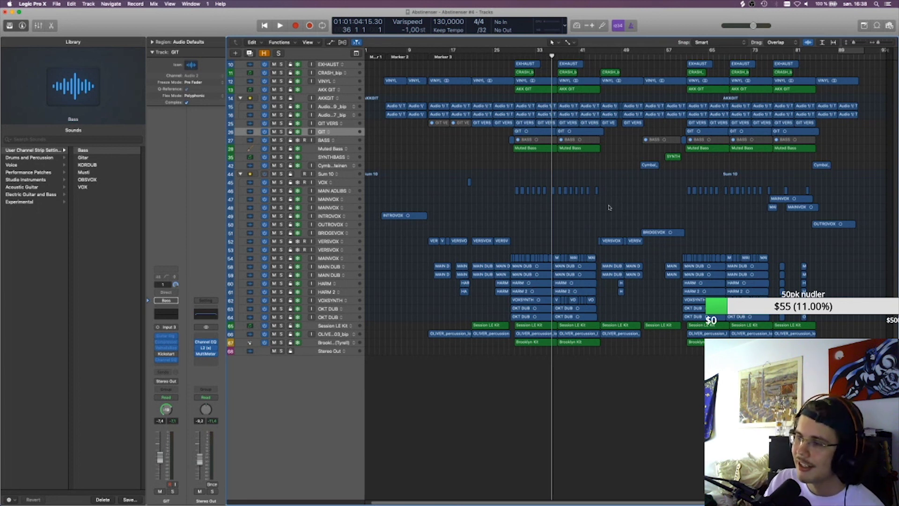
- Place the playhead near the end of the final chorus at bar 84 and raise the master volume slightly
click(816, 54)
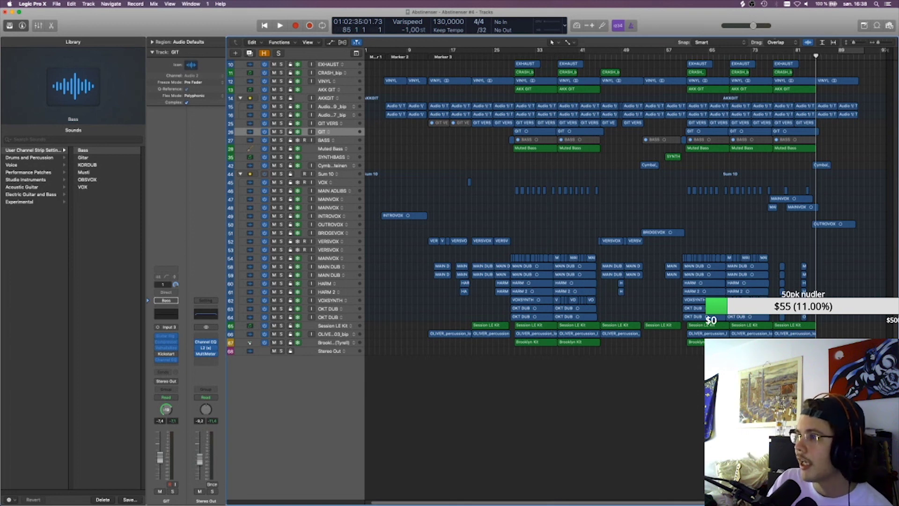
drag(756, 27, 761, 27)
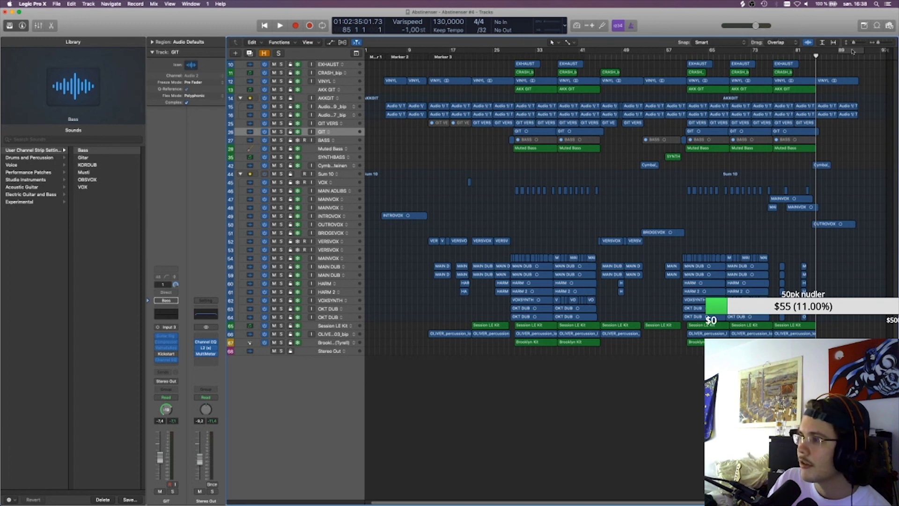
drag(817, 55, 812, 56)
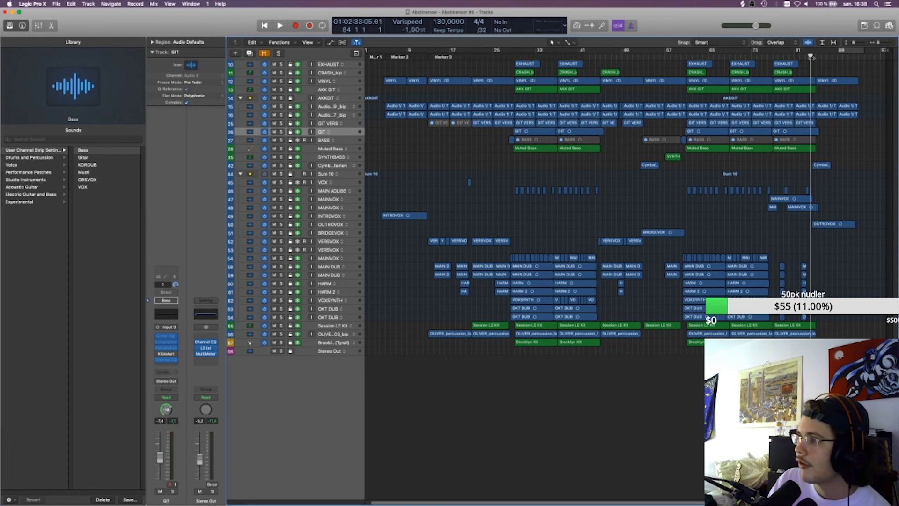
- Reduce the arrangement's track height and place the playhead at bar 77, where the last chorus section starts
key(super+Up)
key(super+Up)
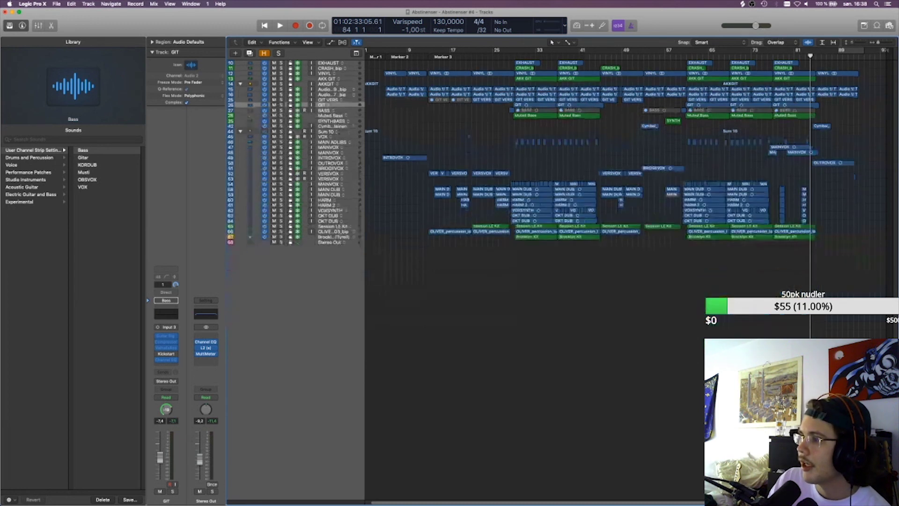
key(super+Down)
click(774, 57)
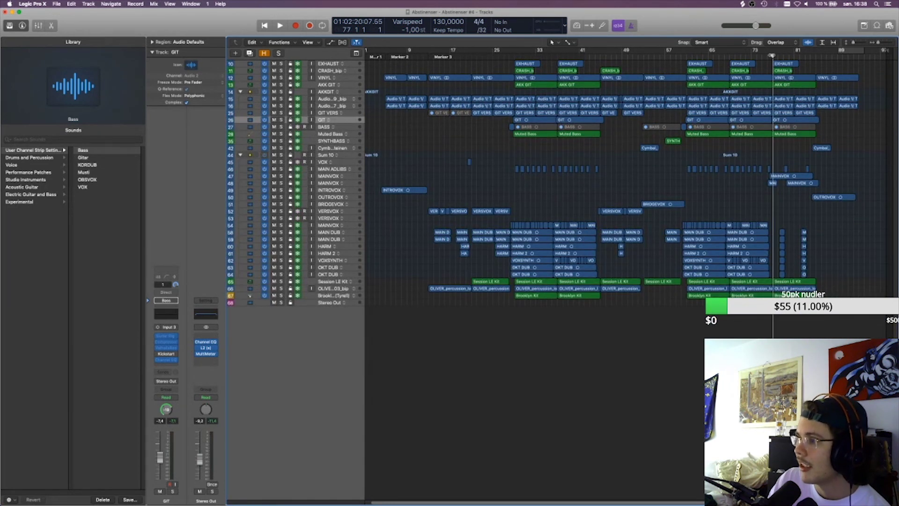
- Play the mix from bar 60 to about bar 90 with a cycle range skipping bars 77 to 85, and turn the cycle off
drag(773, 56, 807, 56)
mouse_move(808, 57)
mouse_down()
mouse_move(773, 54)
mouse_move(815, 50)
mouse_up()
click(681, 56)
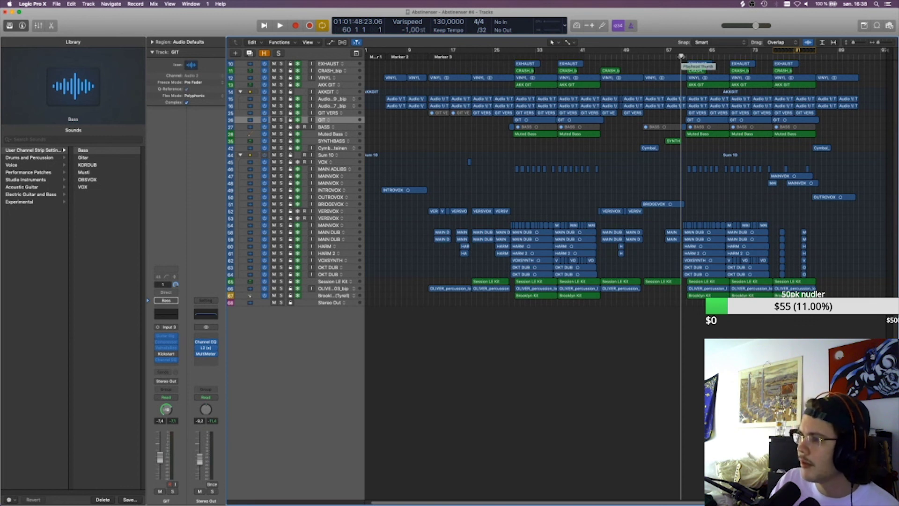
key(space)
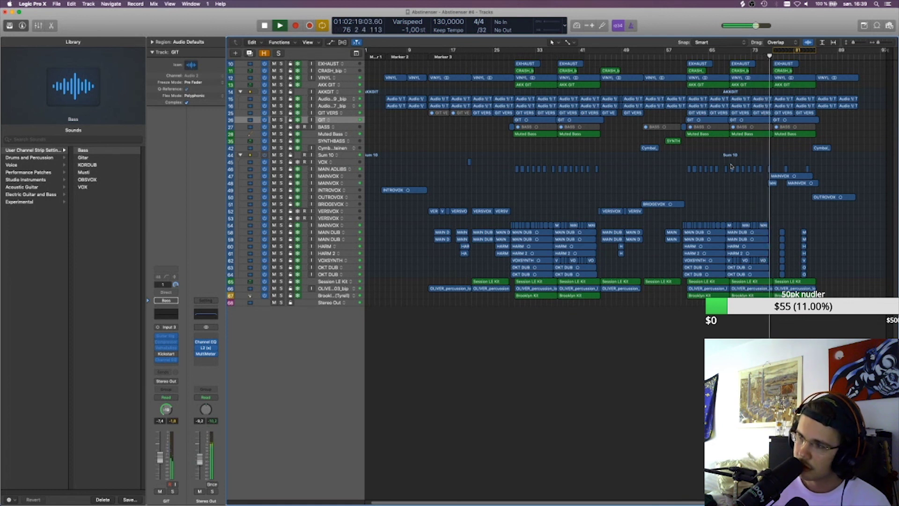
key(shift+period)
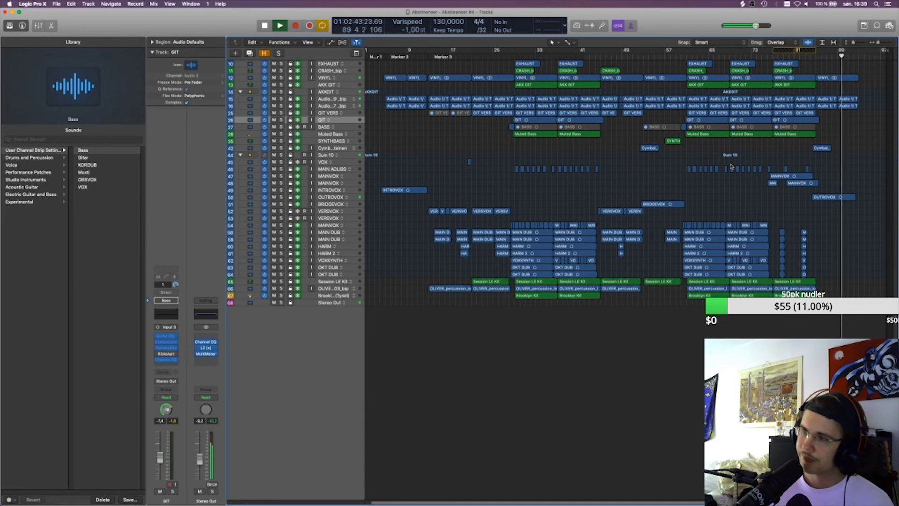
key(space)
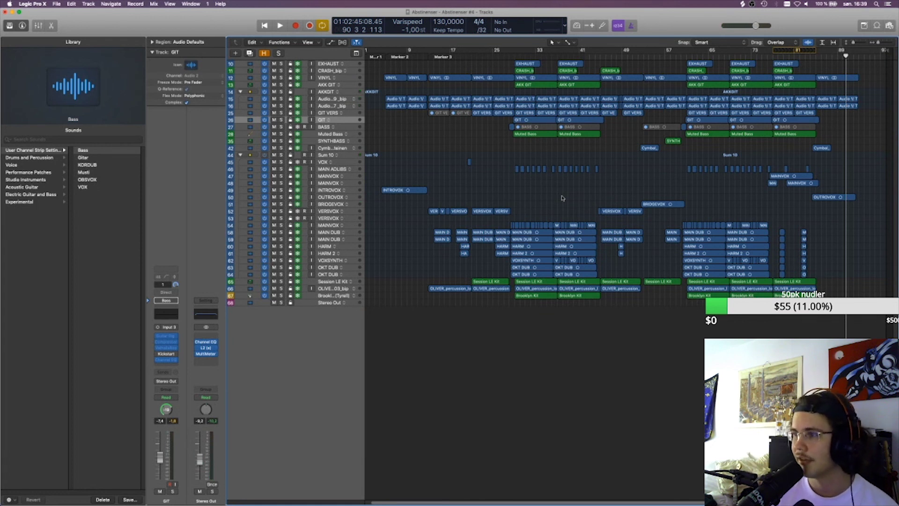
click(791, 50)
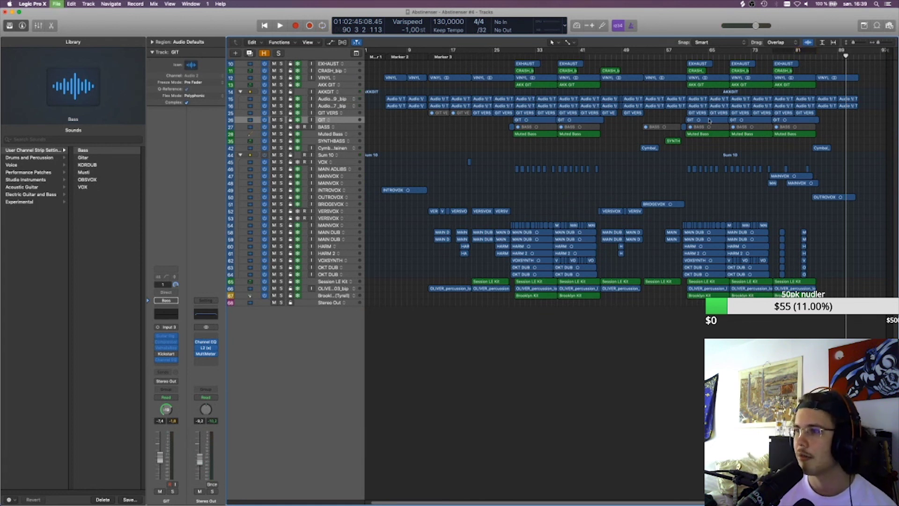
- Place the playhead at bar 76 and save the project
click(774, 55)
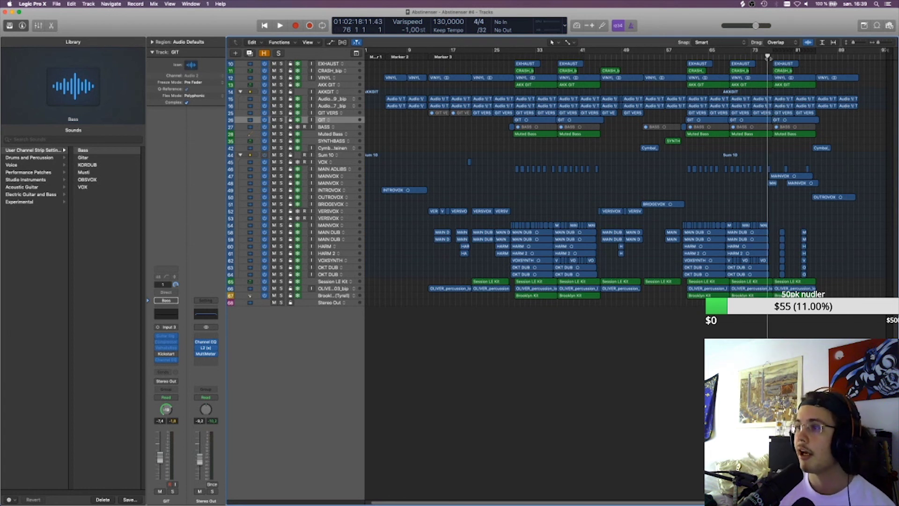
key(super+s)
- Move the playhead from the last chorus section back to bar 45 and set a cycle range over the whole song from bar 4
click(773, 55)
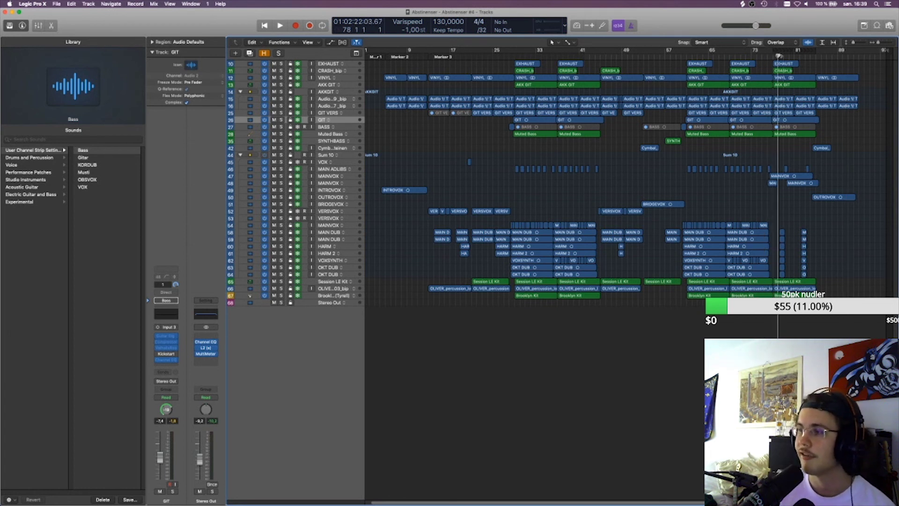
click(816, 56)
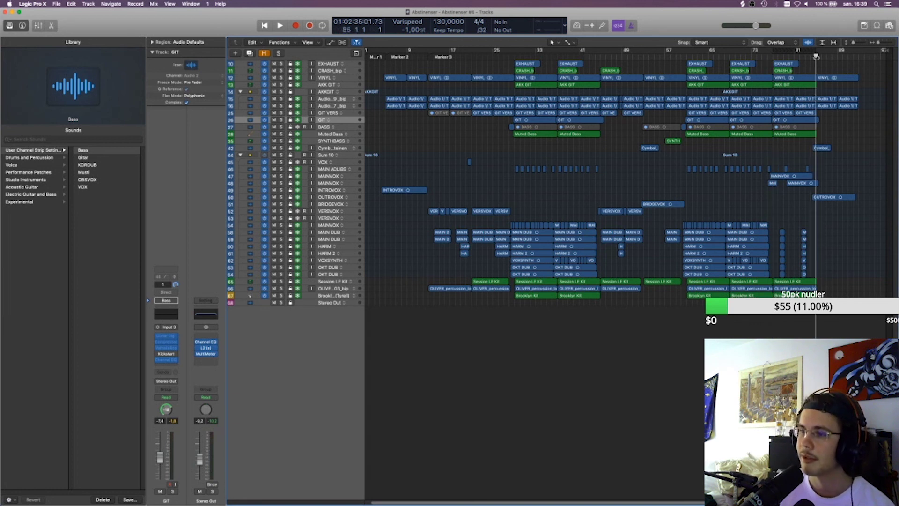
drag(816, 56, 601, 54)
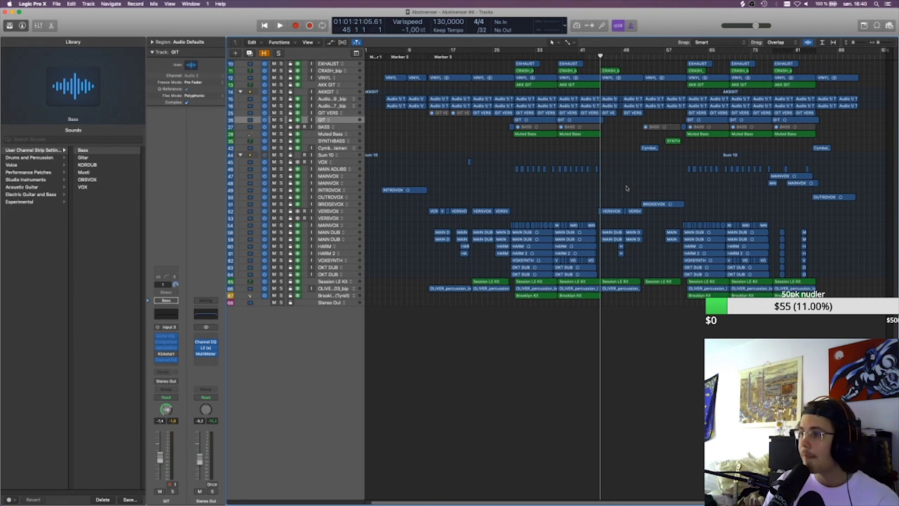
mouse_move(889, 54)
mouse_down()
mouse_move(384, 48)
mouse_move(707, 103)
mouse_move(868, 103)
mouse_up()
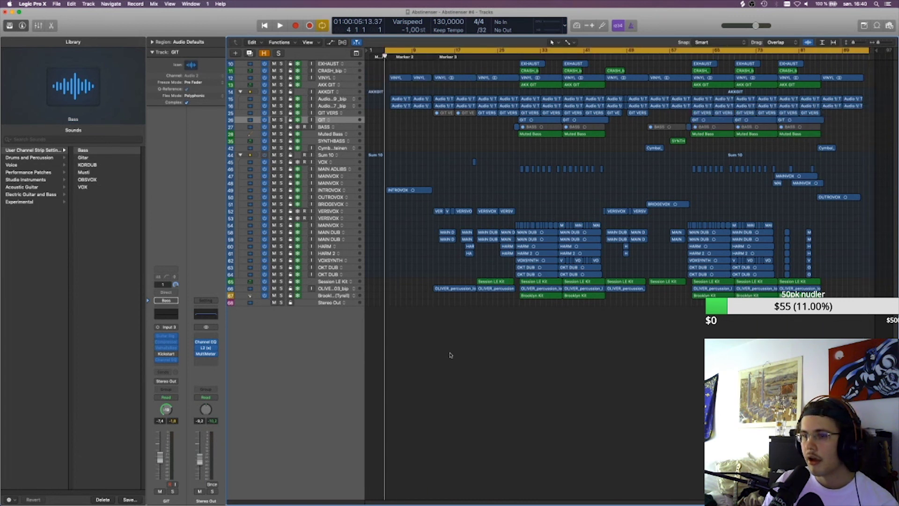